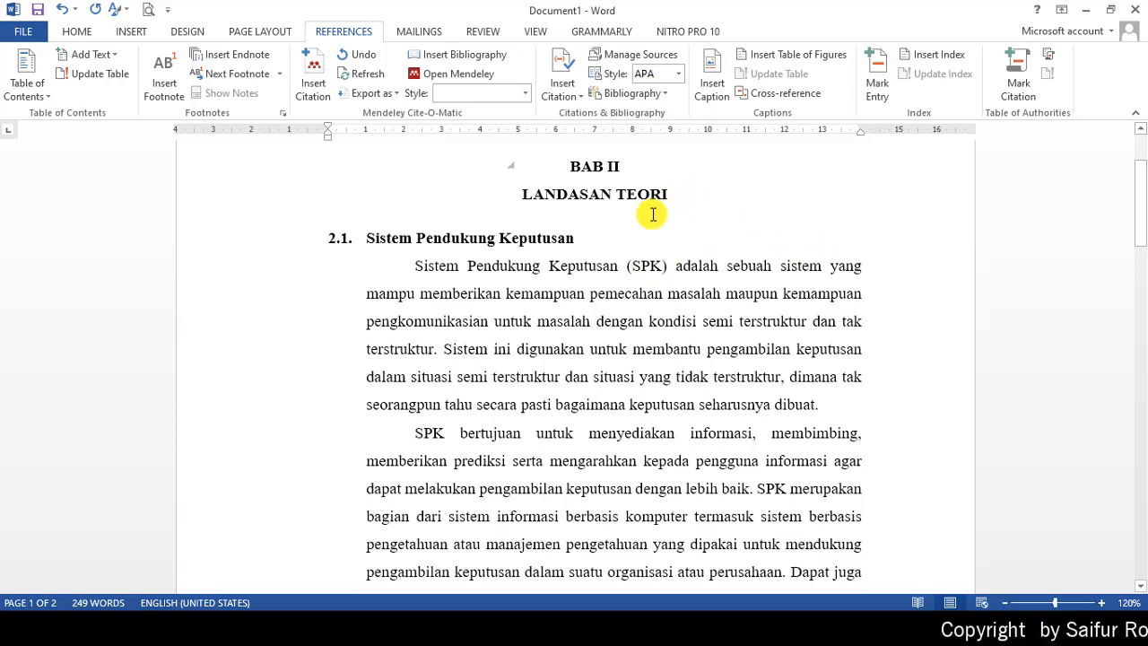
Read through sections 2.1 and 2.2 of the BAB II LANDASAN TEORI chapter
{"action": "scroll", "coordinate": [575, 265], "scroll_direction": "down", "scroll_amount": 3}
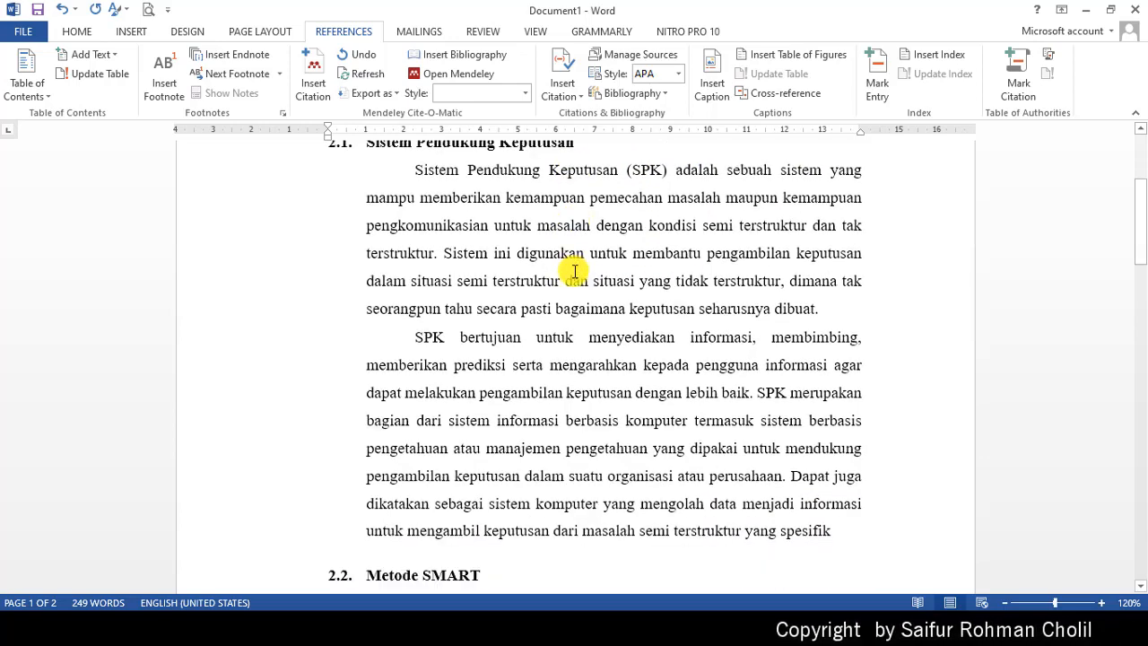
{"action": "scroll", "coordinate": [574, 269], "scroll_direction": "up", "scroll_amount": 2}
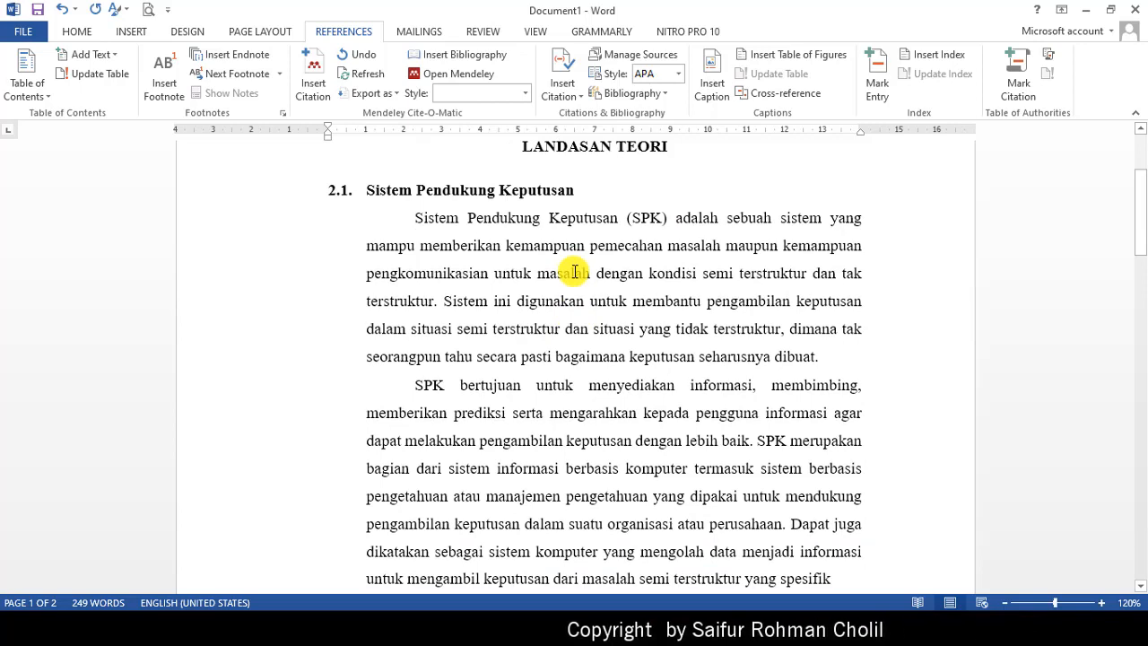
{"action": "scroll", "coordinate": [577, 281], "scroll_direction": "down", "scroll_amount": 7}
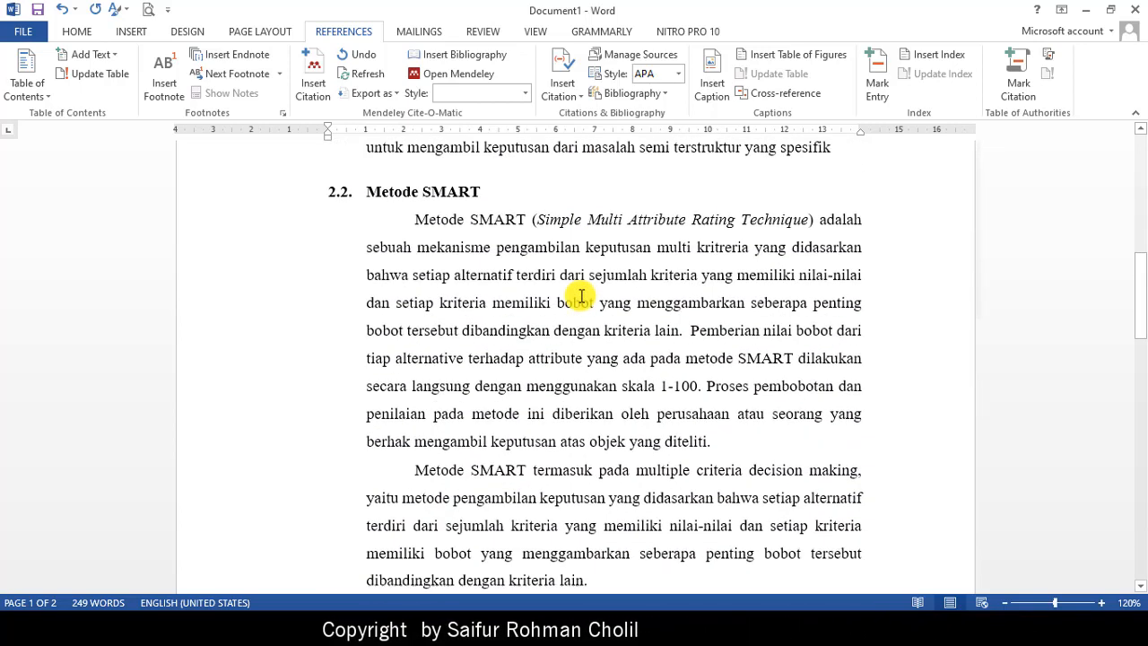
{"action": "scroll", "coordinate": [583, 300], "scroll_direction": "down", "scroll_amount": 3}
{"action": "scroll", "coordinate": [583, 300], "scroll_direction": "up", "scroll_amount": 5}
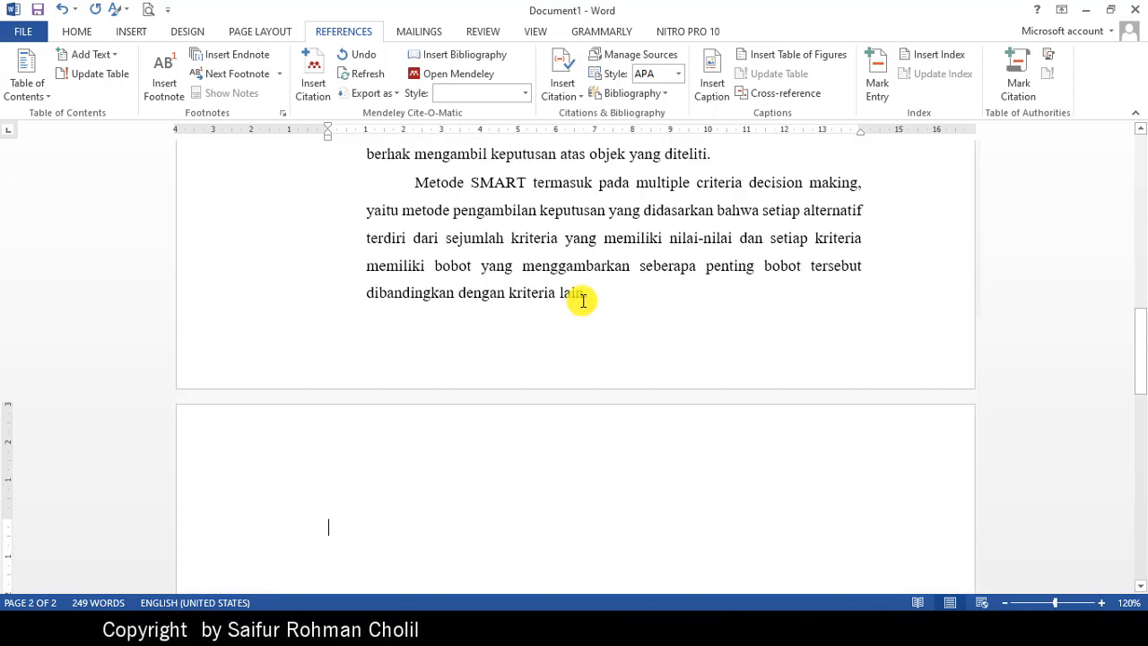
{"action": "scroll", "coordinate": [583, 301], "scroll_direction": "up", "scroll_amount": 6}
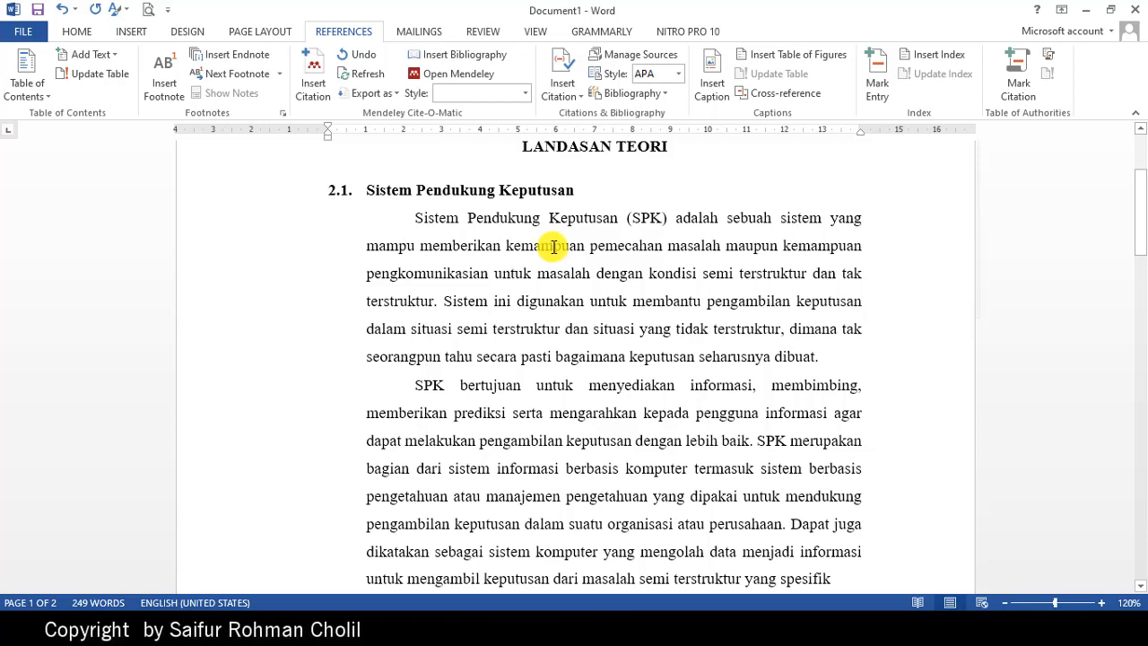
Check the bibliography styles available for the document and keep APA
{"action": "scroll", "coordinate": [547, 246], "scroll_direction": "up", "scroll_amount": 2}
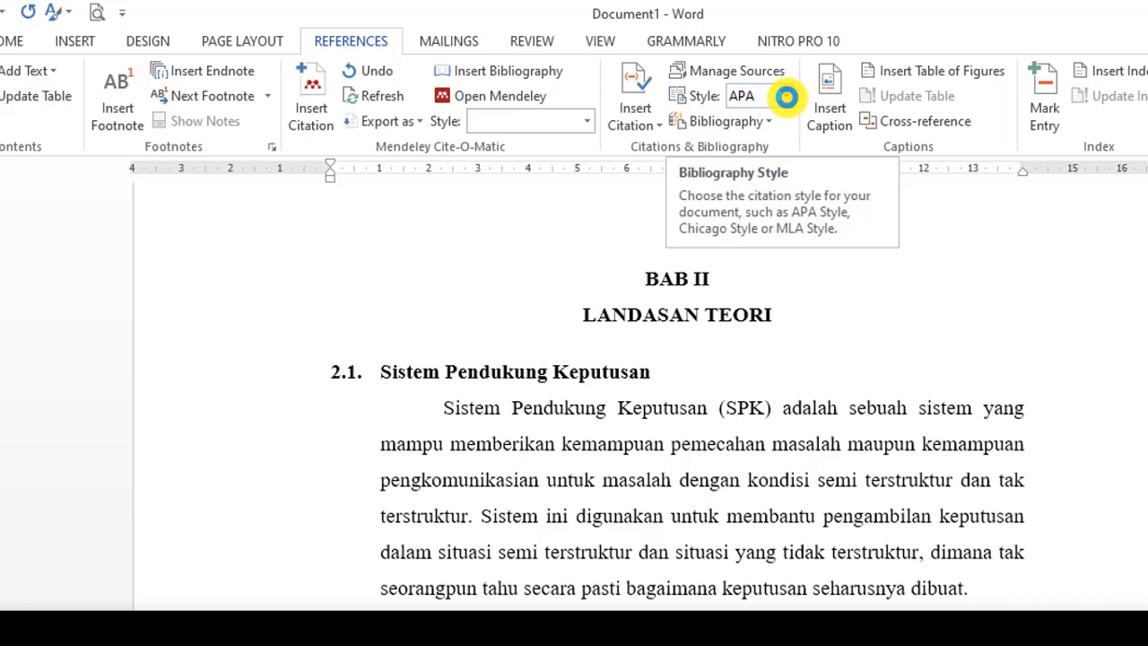
{"action": "left_click", "coordinate": [786, 97]}
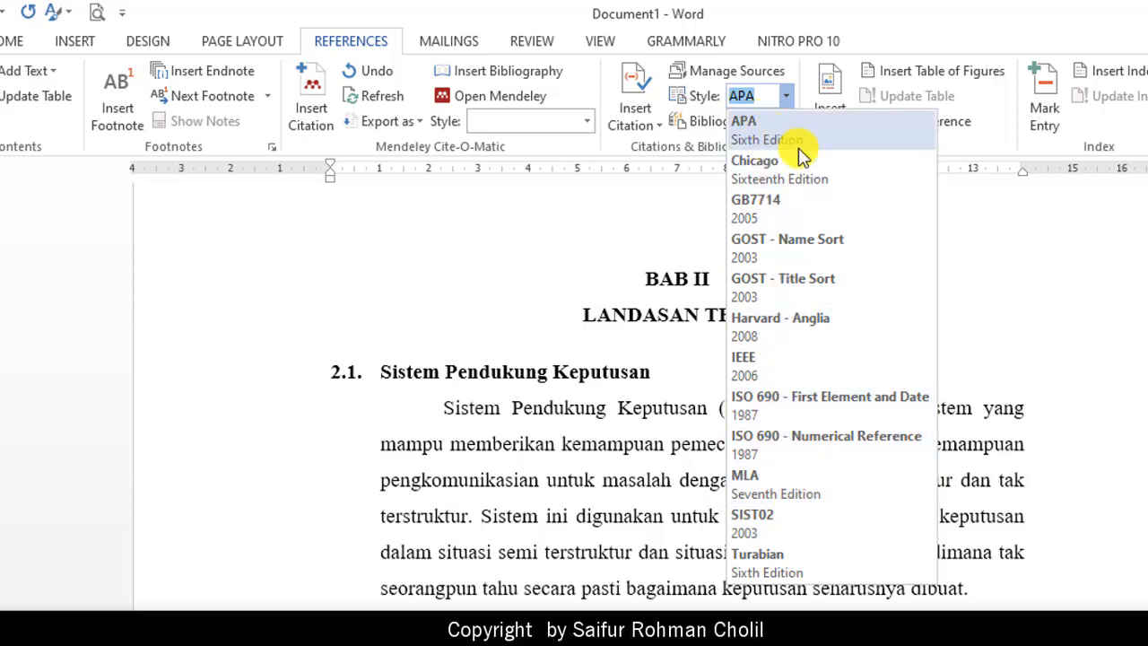
{"action": "left_click", "coordinate": [788, 101]}
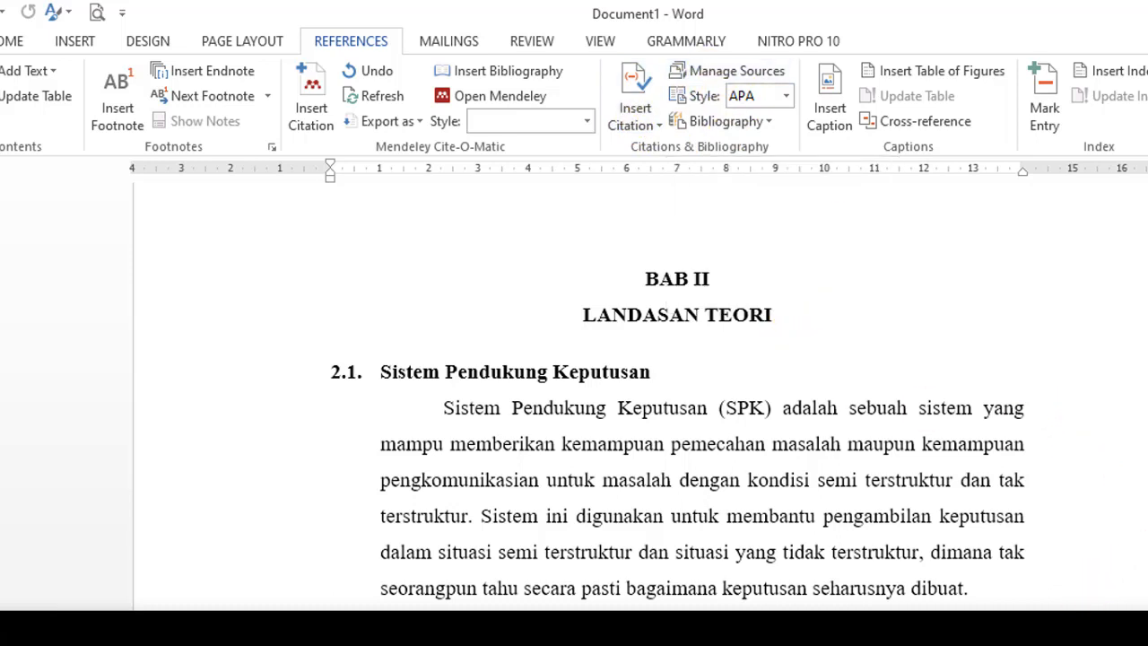
Switch to the photo viewer, examine the book covers BUKU2.jpg and BUKU1.jpg for source details, and return to the Word document
{"action": "key", "text": "alt+Tab"}
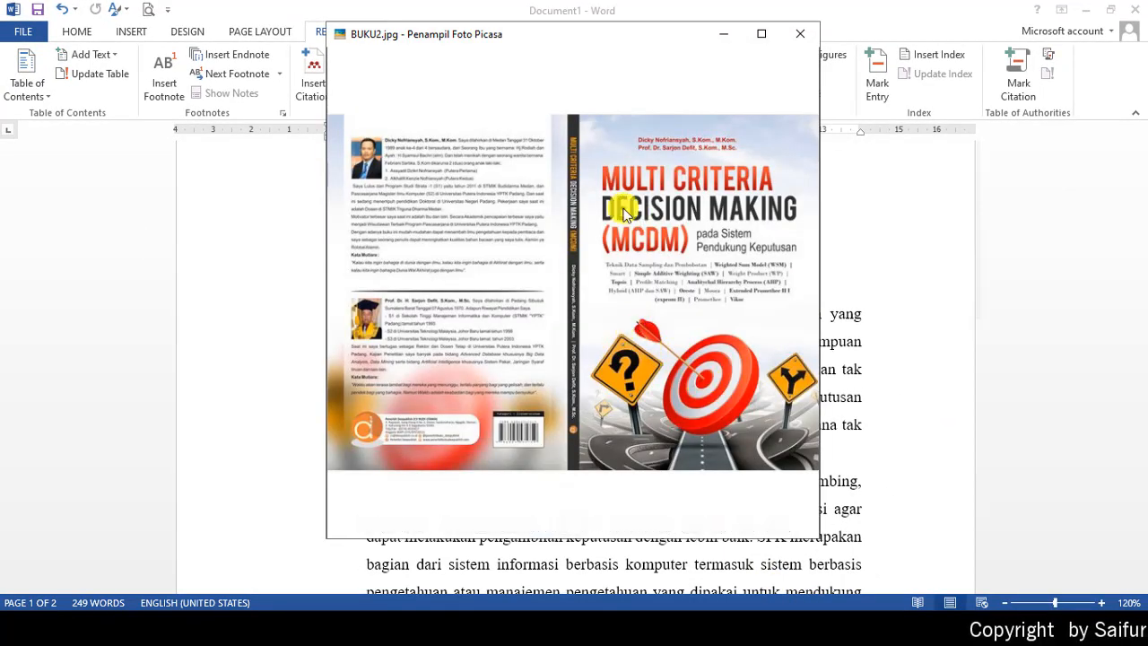
{"action": "left_click", "coordinate": [761, 32]}
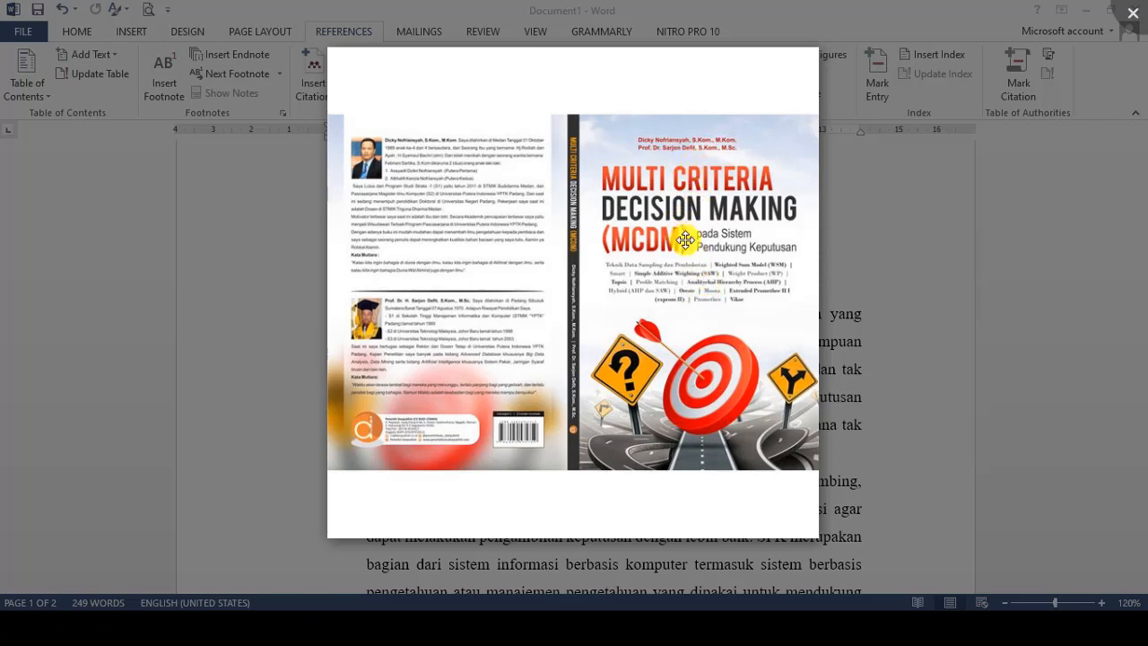
{"action": "scroll", "coordinate": [684, 239], "scroll_direction": "up", "scroll_amount": 4}
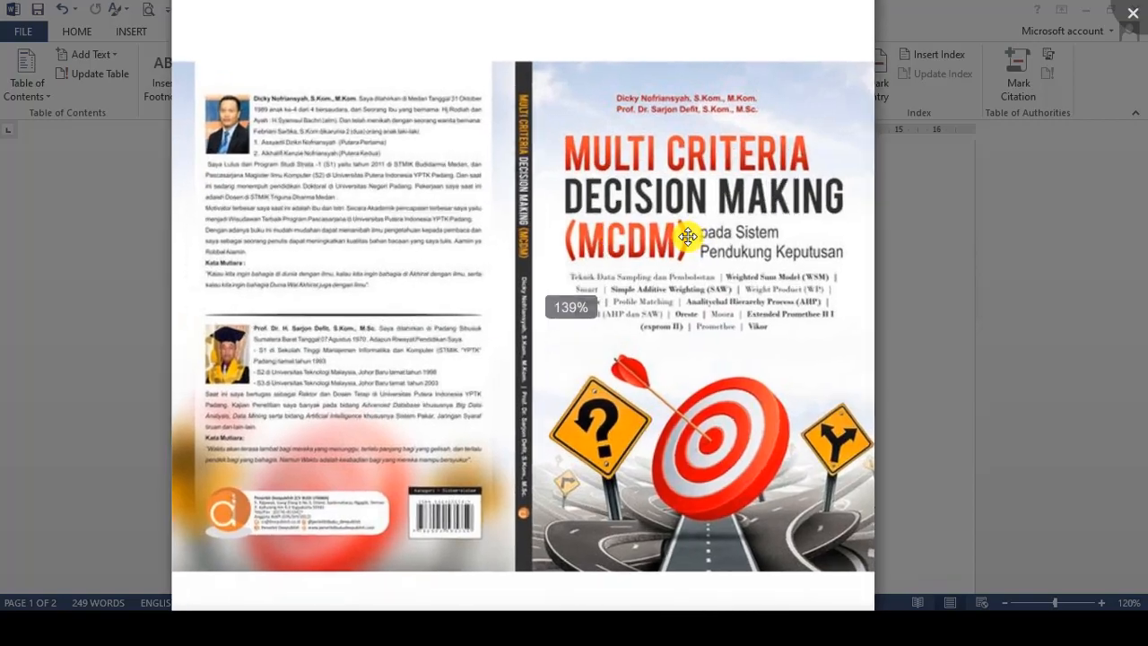
{"action": "scroll", "coordinate": [687, 236], "scroll_direction": "down", "scroll_amount": 3}
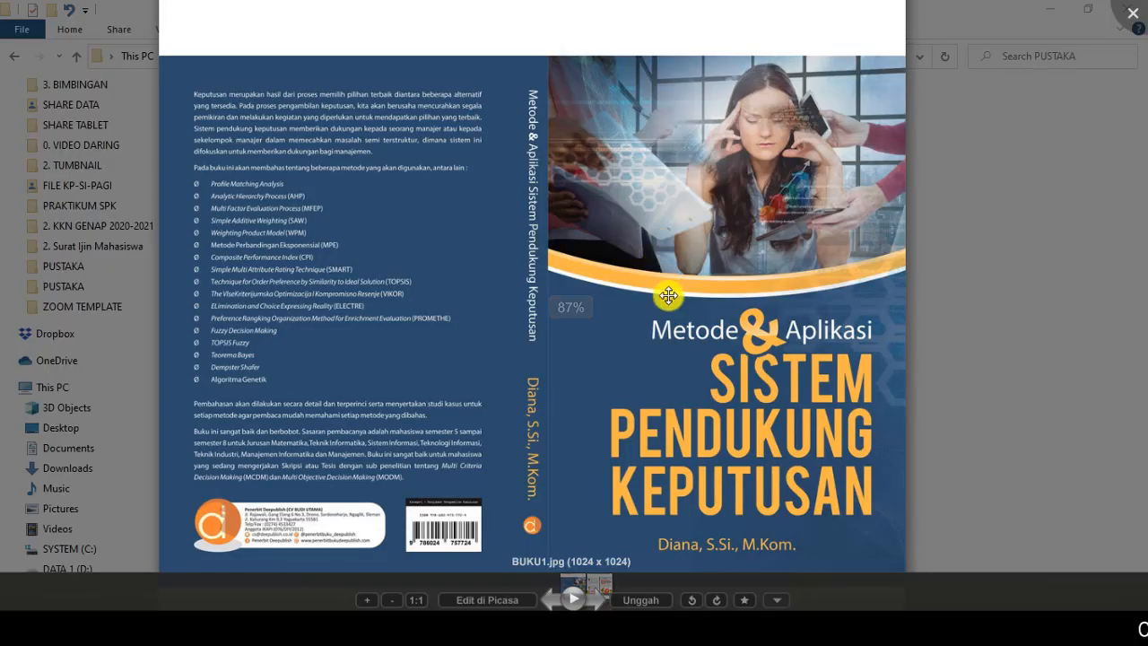
{"action": "left_click_drag", "start_coordinate": [643, 383], "coordinate": [641, 363]}
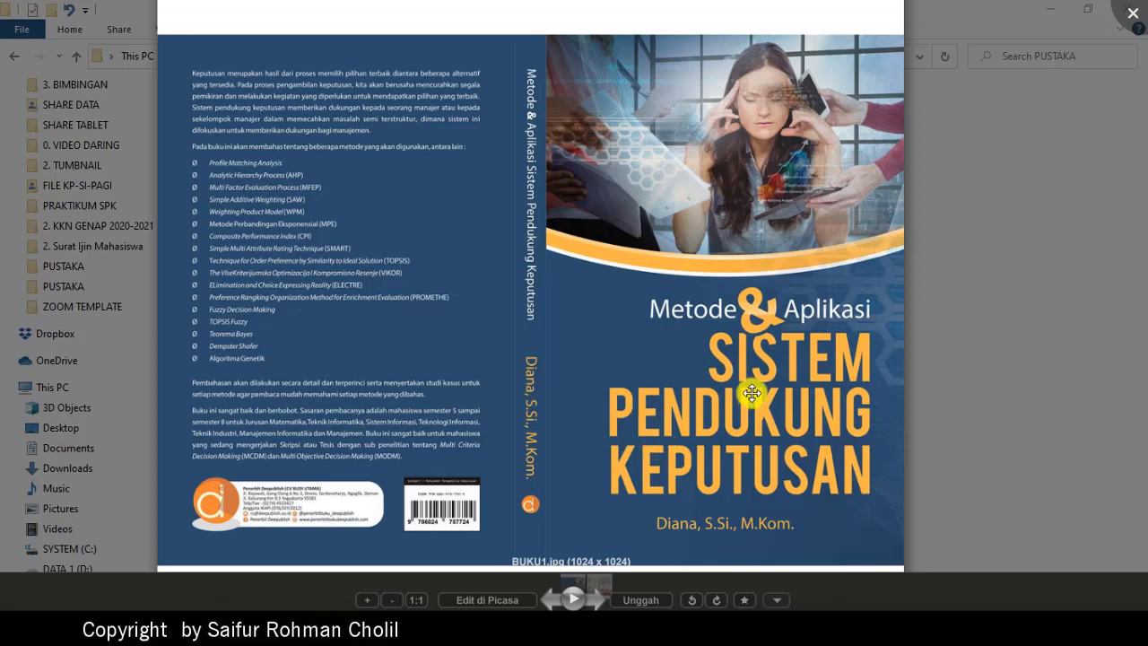
{"action": "left_click", "coordinate": [1134, 20]}
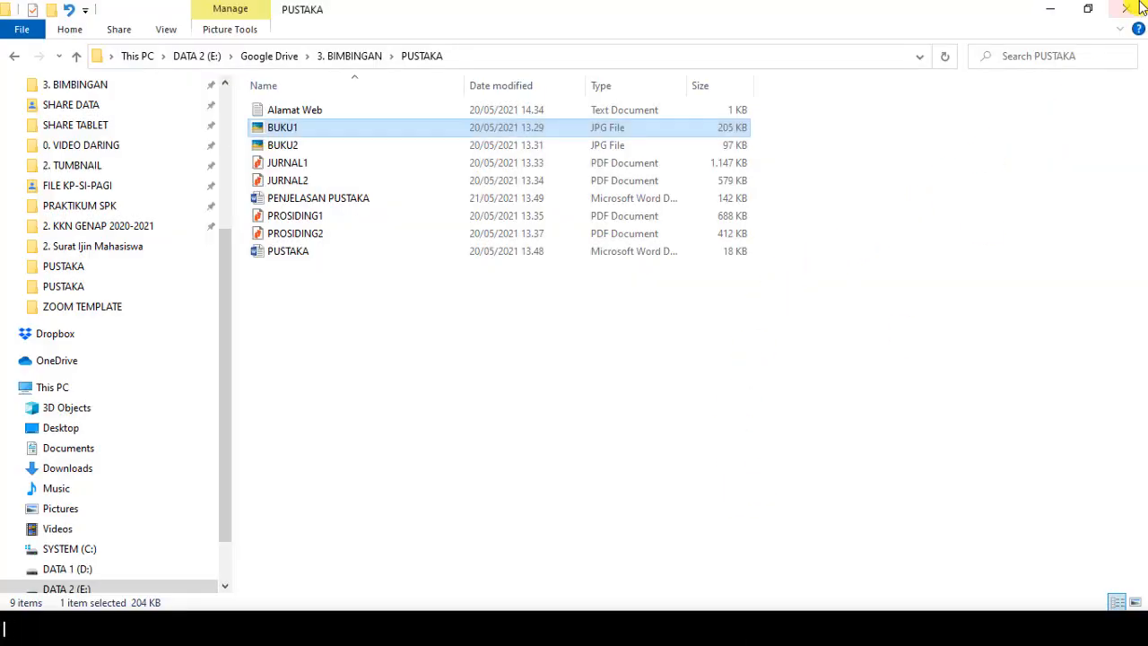
{"action": "left_click", "coordinate": [1051, 11]}
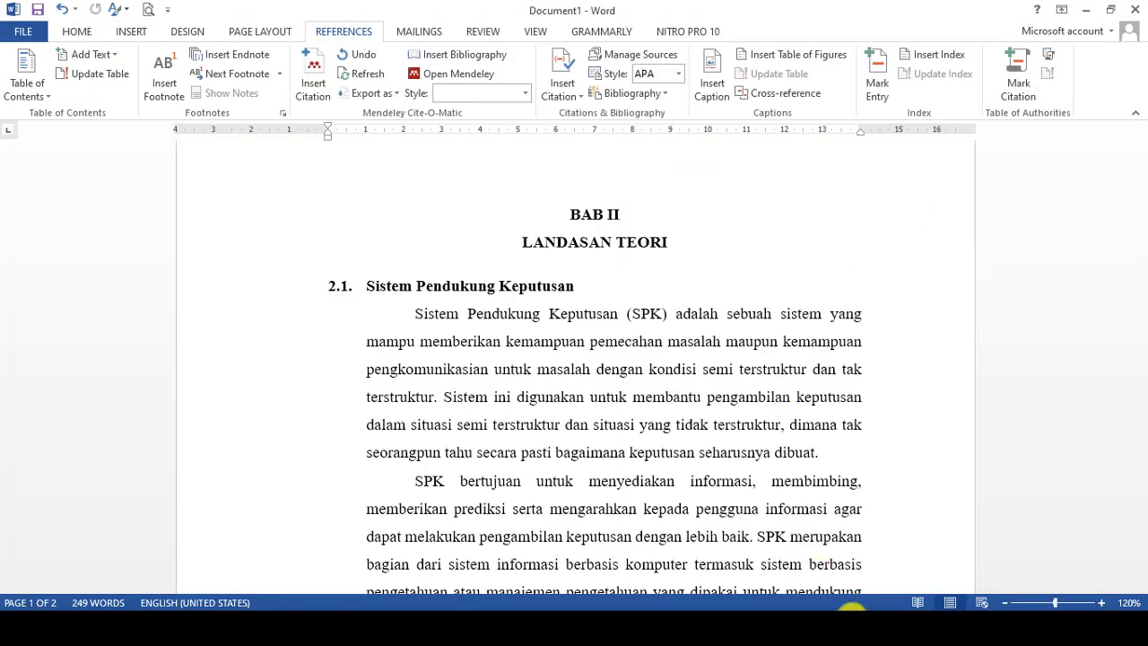
Switch to Nitro Pro and examine the first pages of JURNAL1, JURNAL2, PROSIDING1 and PROSIDING2 for titles, authors and publication details
{"action": "left_click", "coordinate": [557, 625]}
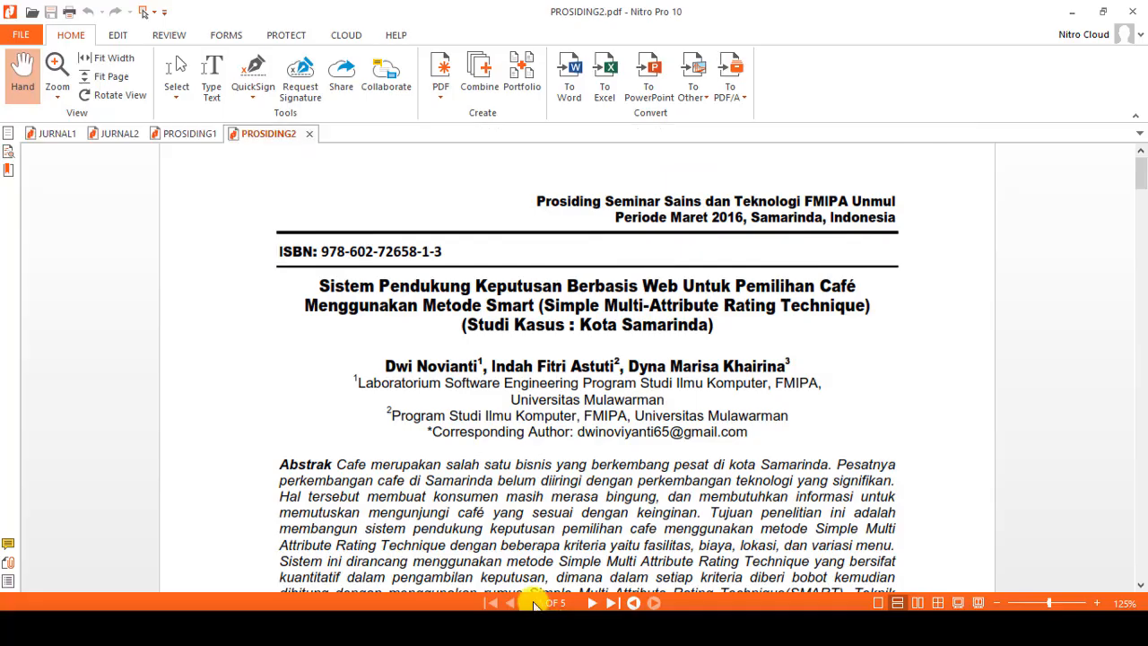
{"action": "left_click", "coordinate": [56, 134]}
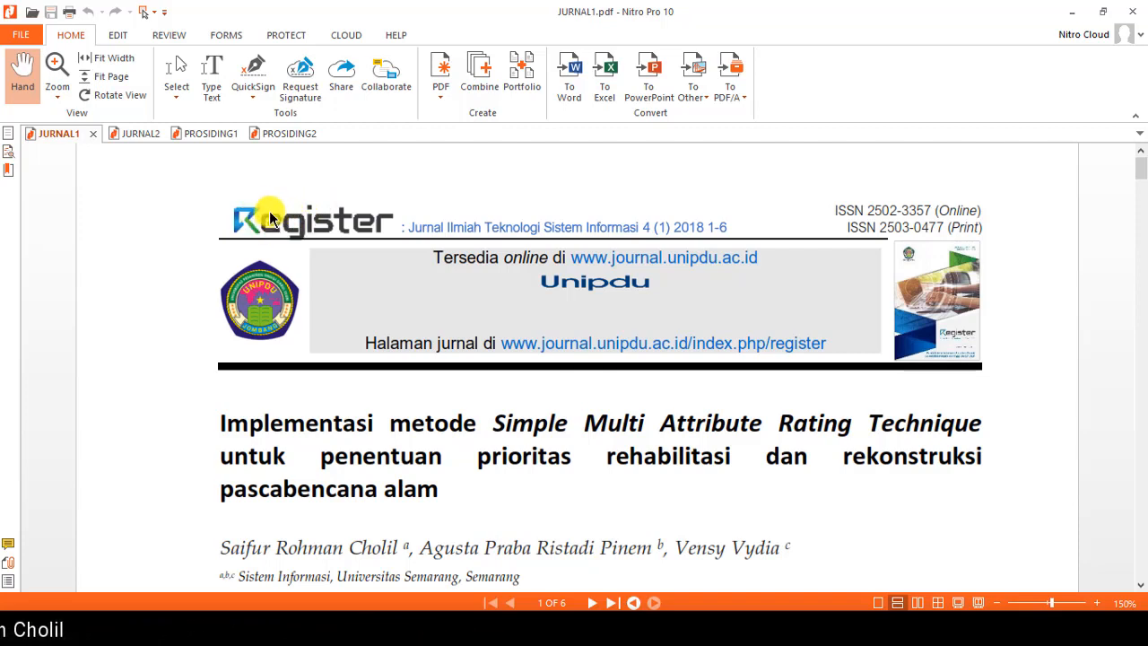
{"action": "left_click", "coordinate": [126, 133]}
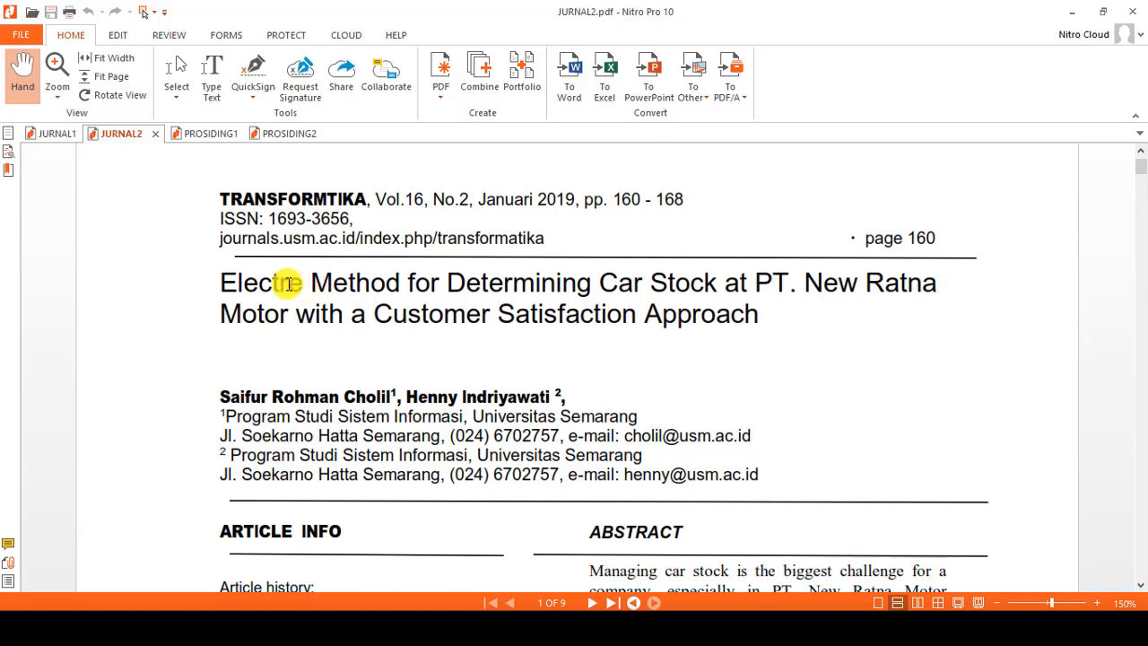
{"action": "left_click", "coordinate": [204, 134]}
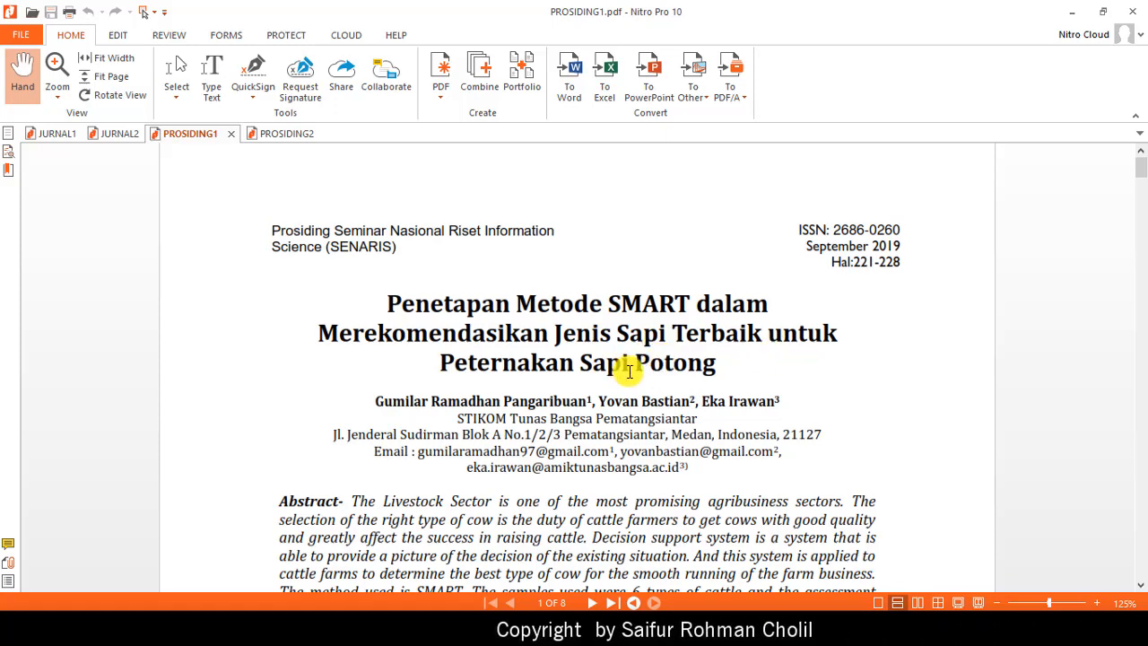
{"action": "left_click", "coordinate": [52, 133]}
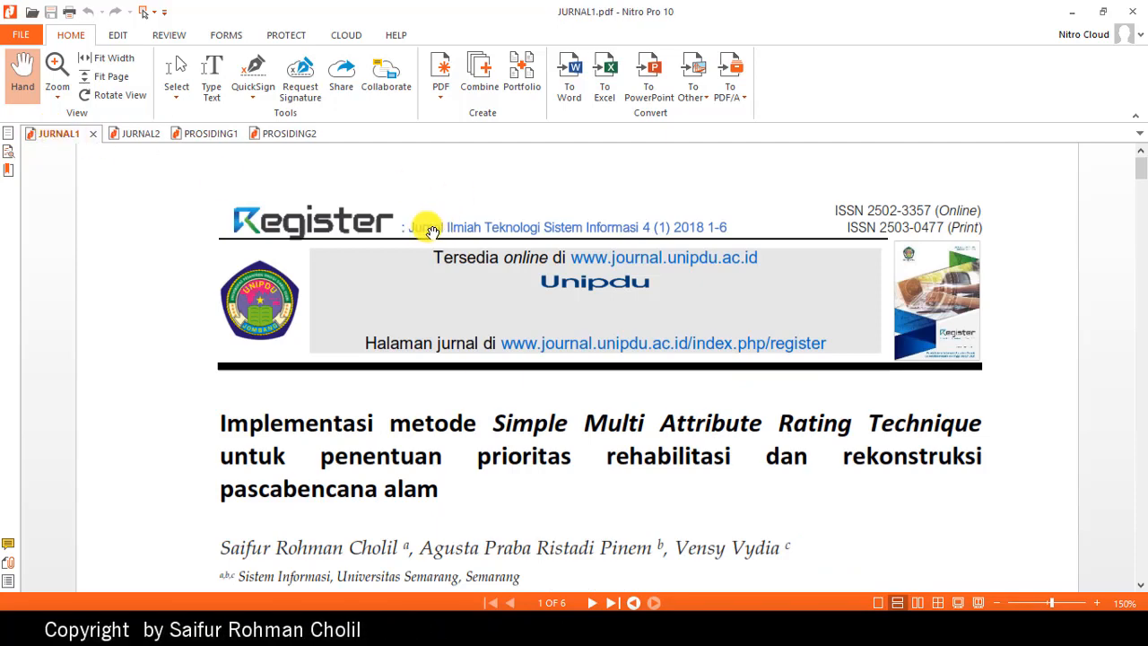
{"action": "left_click", "coordinate": [126, 133]}
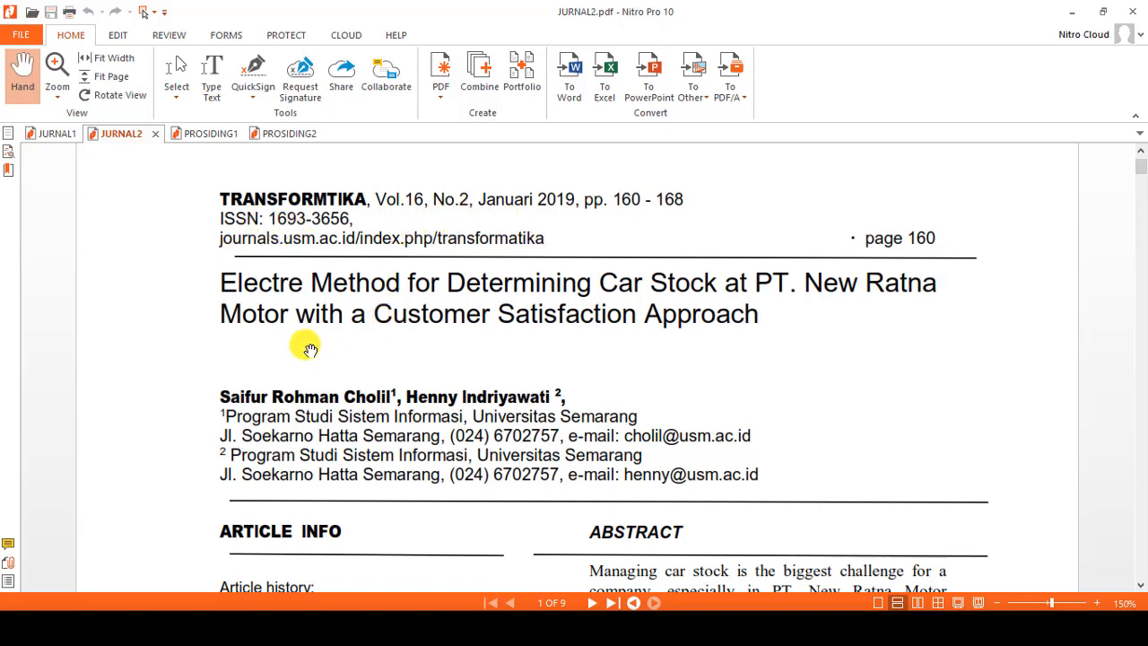
{"action": "left_click", "coordinate": [205, 135]}
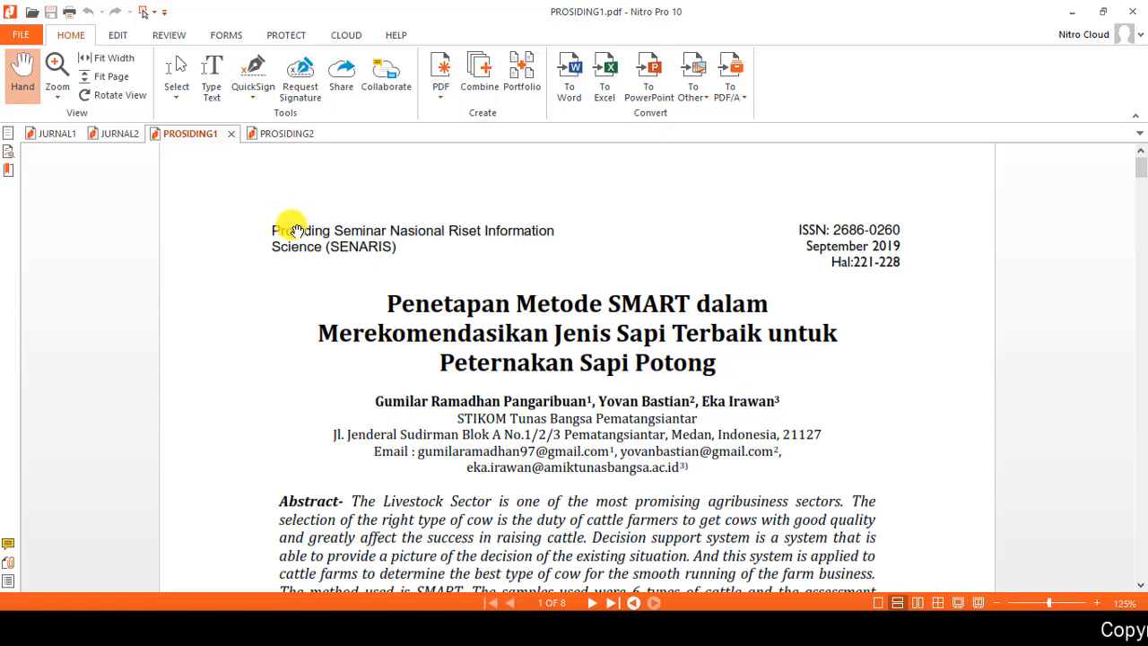
{"action": "left_click", "coordinate": [280, 135]}
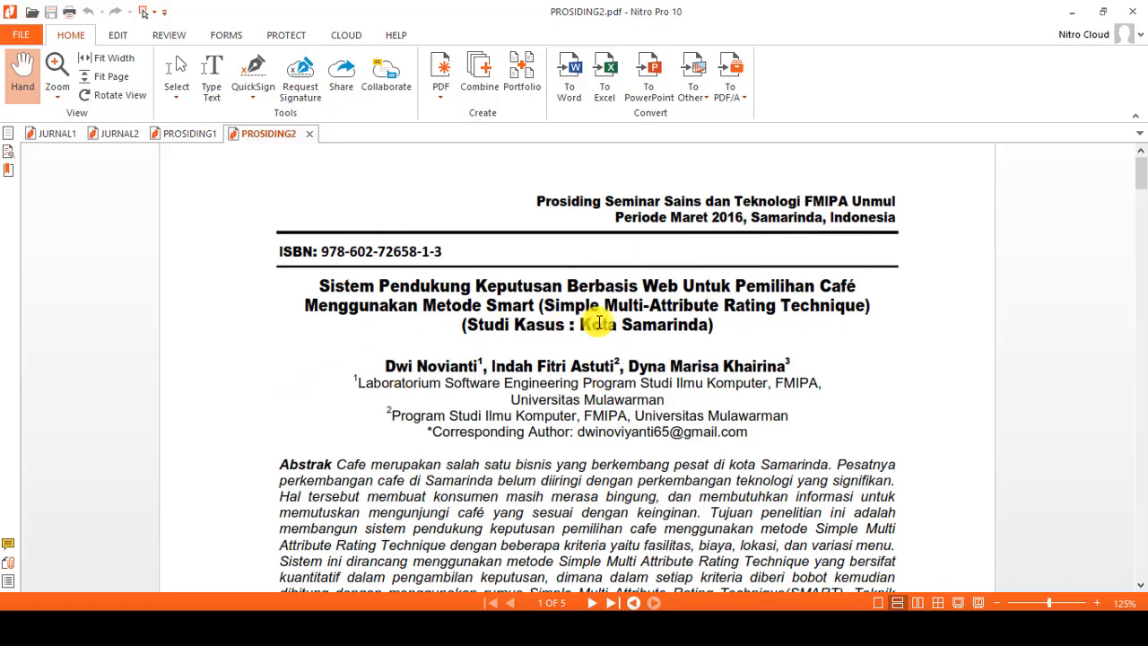
{"action": "scroll", "coordinate": [536, 359], "scroll_direction": "down", "scroll_amount": 1}
{"action": "scroll", "coordinate": [541, 363], "scroll_direction": "up", "scroll_amount": 1}
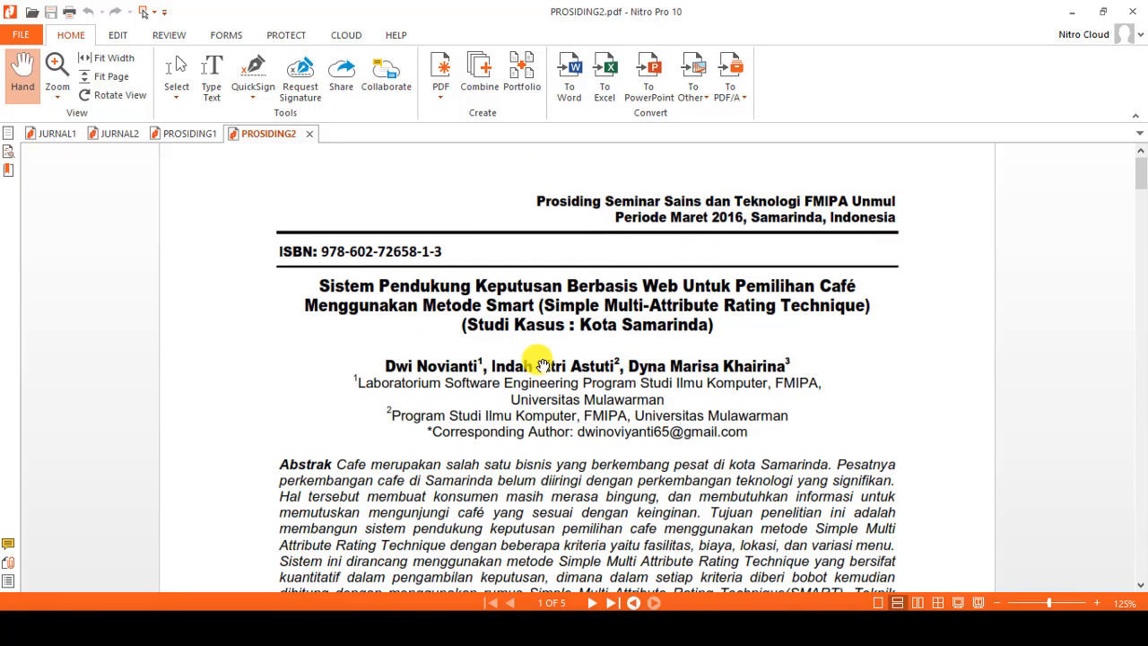
Switch back to Word, place the cursor after the first paragraph of section 2.1 and open the Source Manager
{"action": "left_click", "coordinate": [805, 630]}
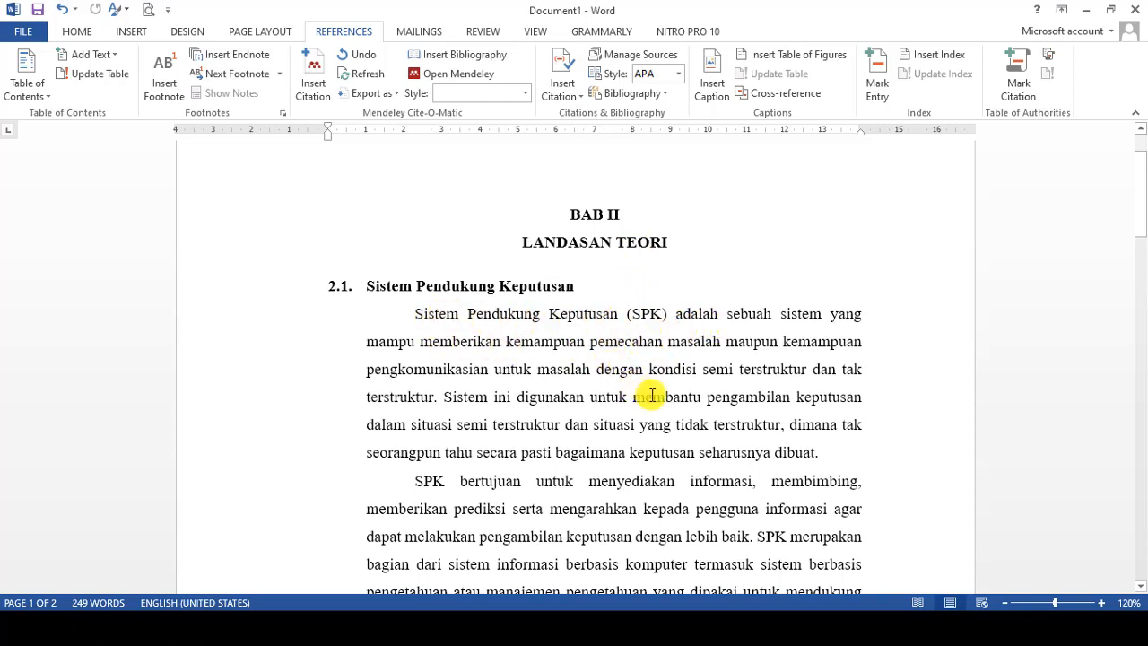
{"action": "left_click", "coordinate": [819, 455]}
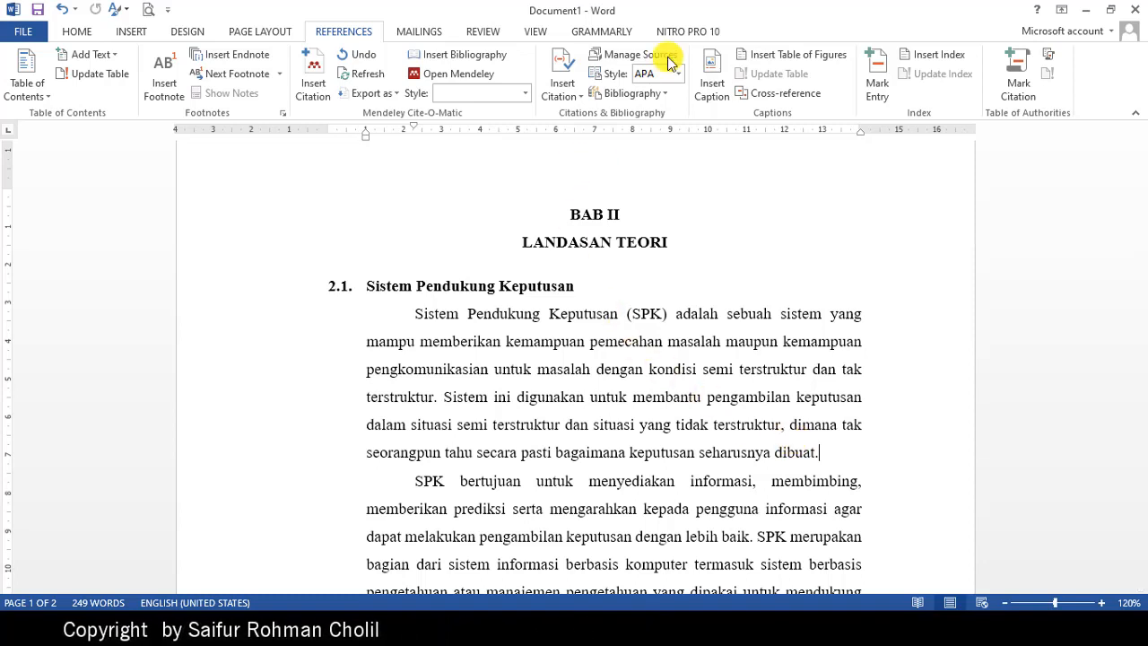
{"action": "left_click", "coordinate": [618, 59]}
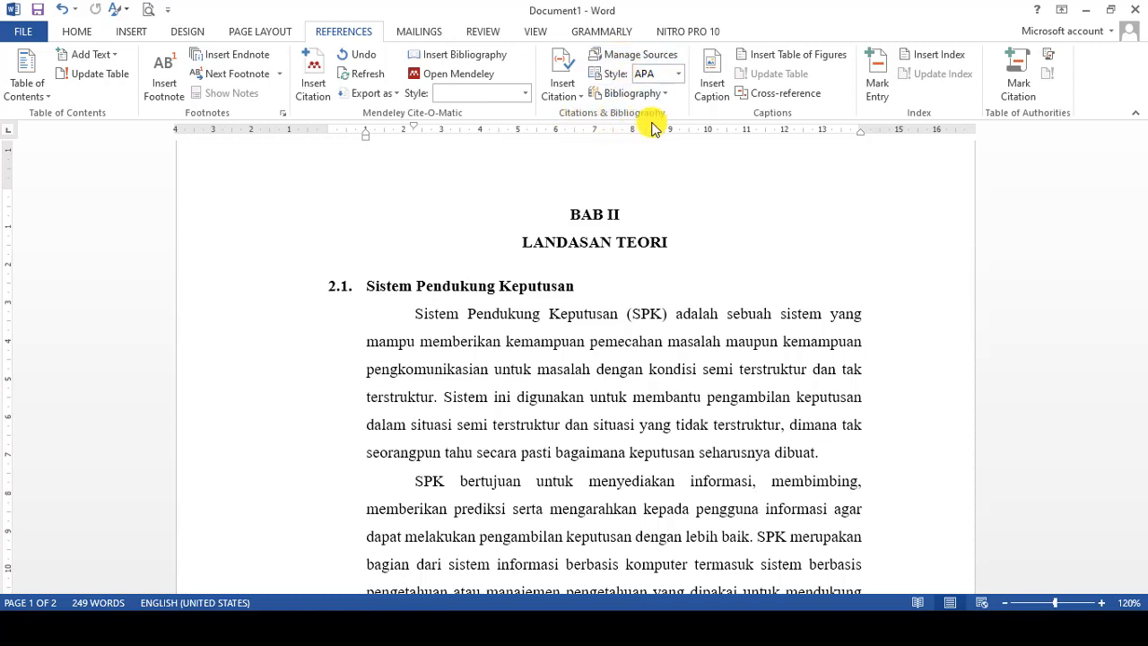
{"action": "left_click", "coordinate": [631, 60]}
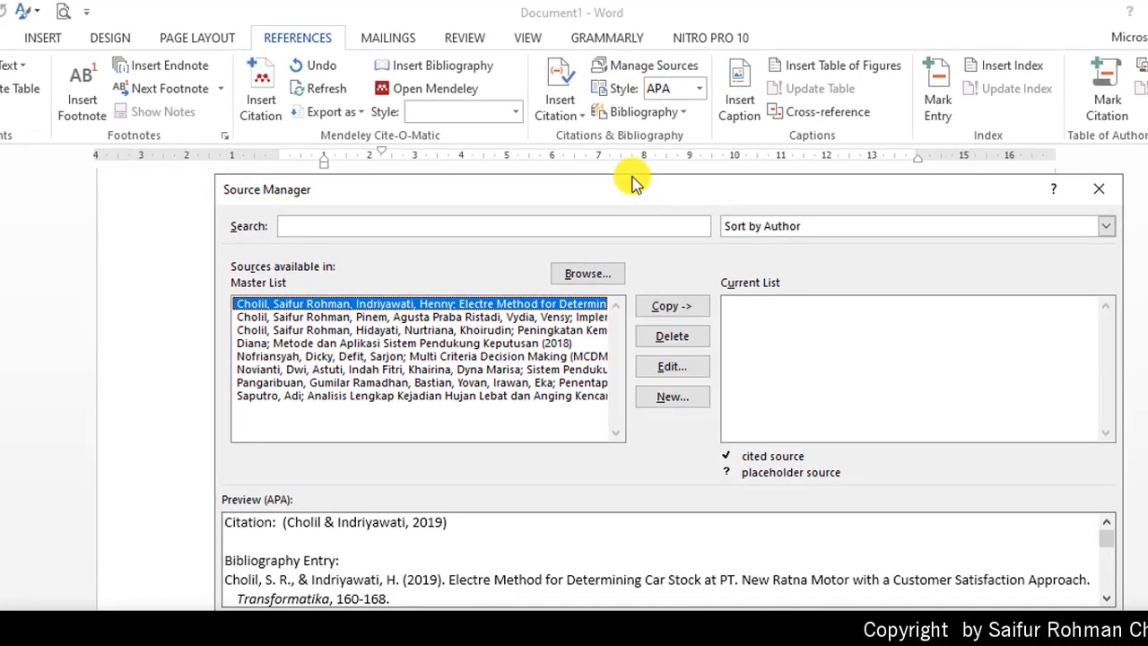
{"action": "left_click_drag", "start_coordinate": [631, 180], "coordinate": [561, 135]}
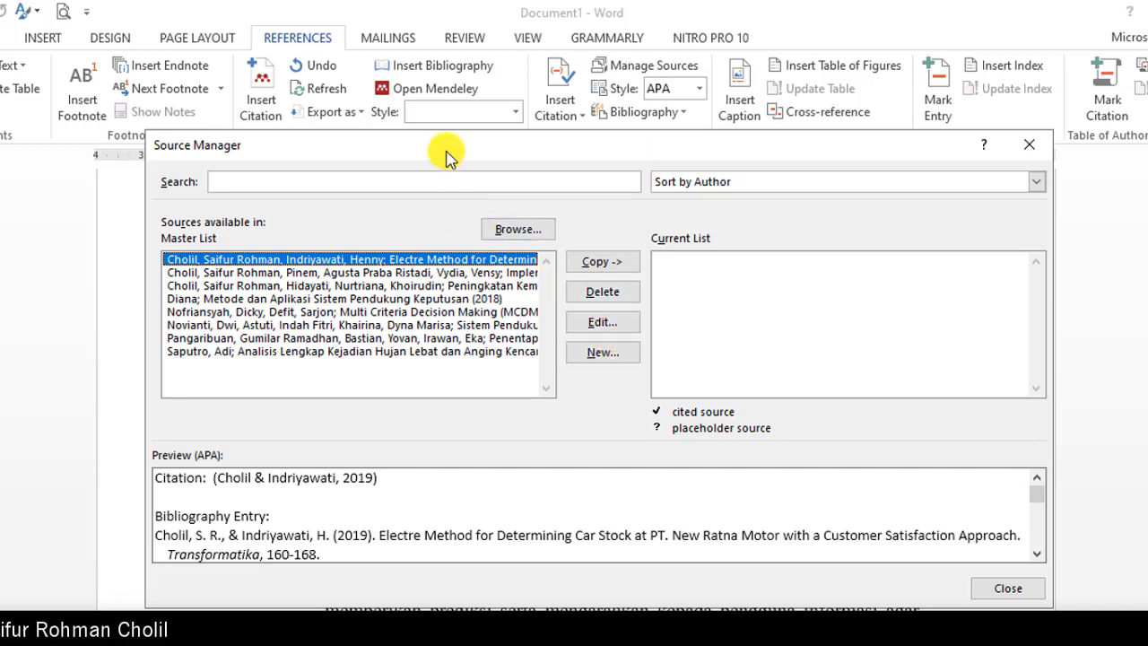
{"action": "left_click_drag", "start_coordinate": [446, 137], "coordinate": [447, 115]}
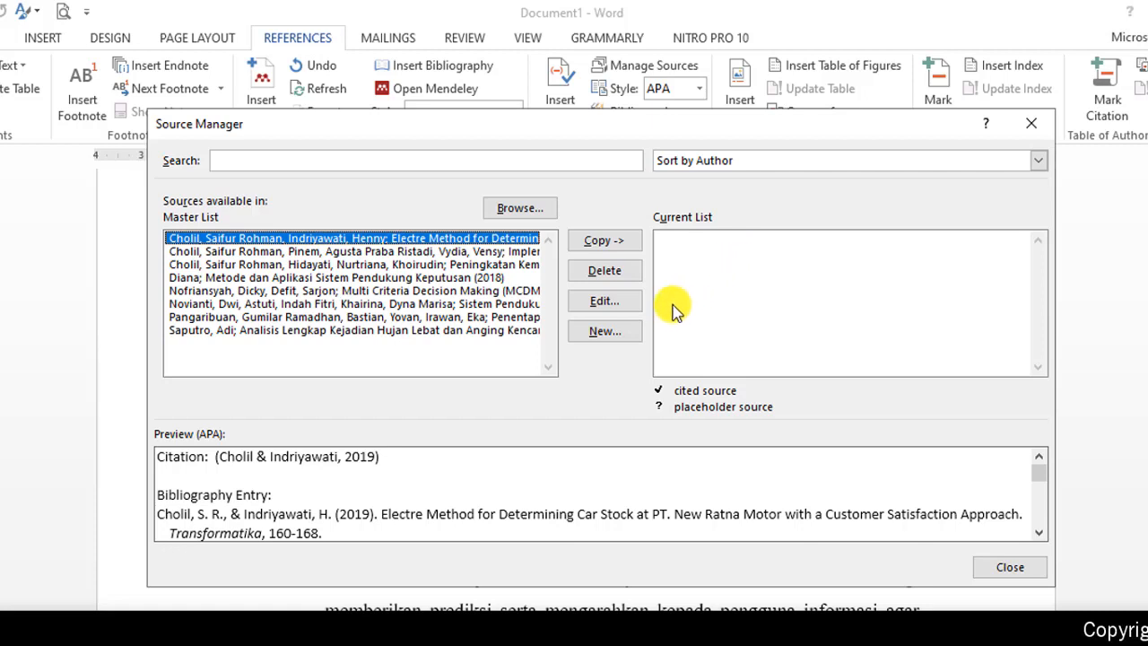
Create a new bibliography source, look through the available source types, and set its type to Book
{"action": "left_click", "coordinate": [606, 333]}
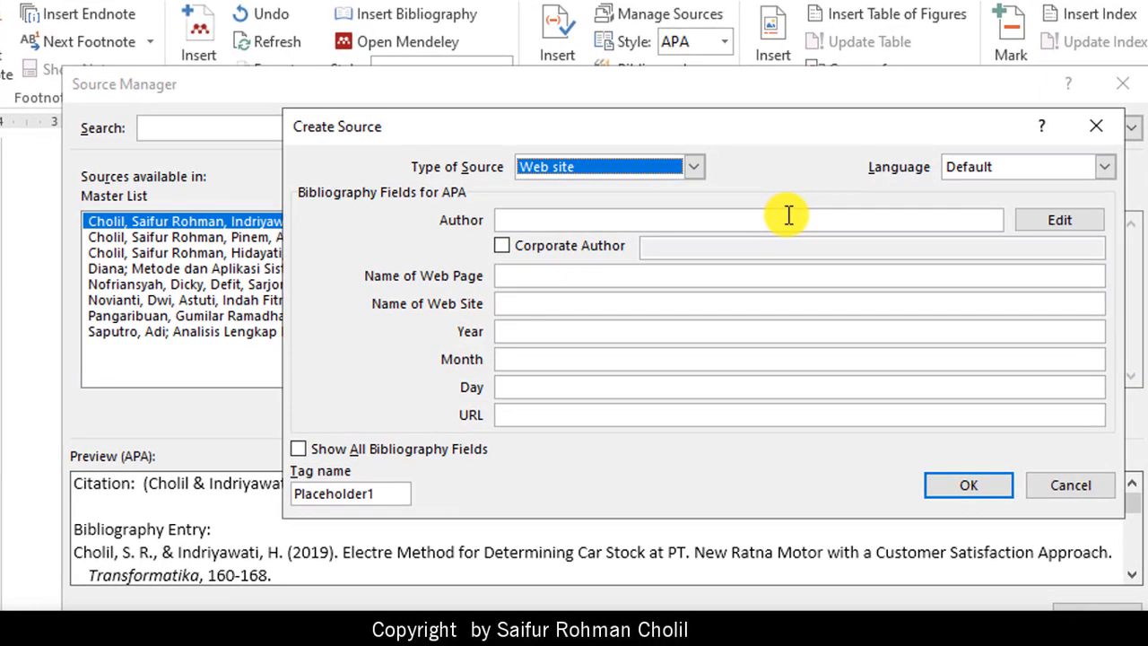
{"action": "left_click", "coordinate": [704, 169]}
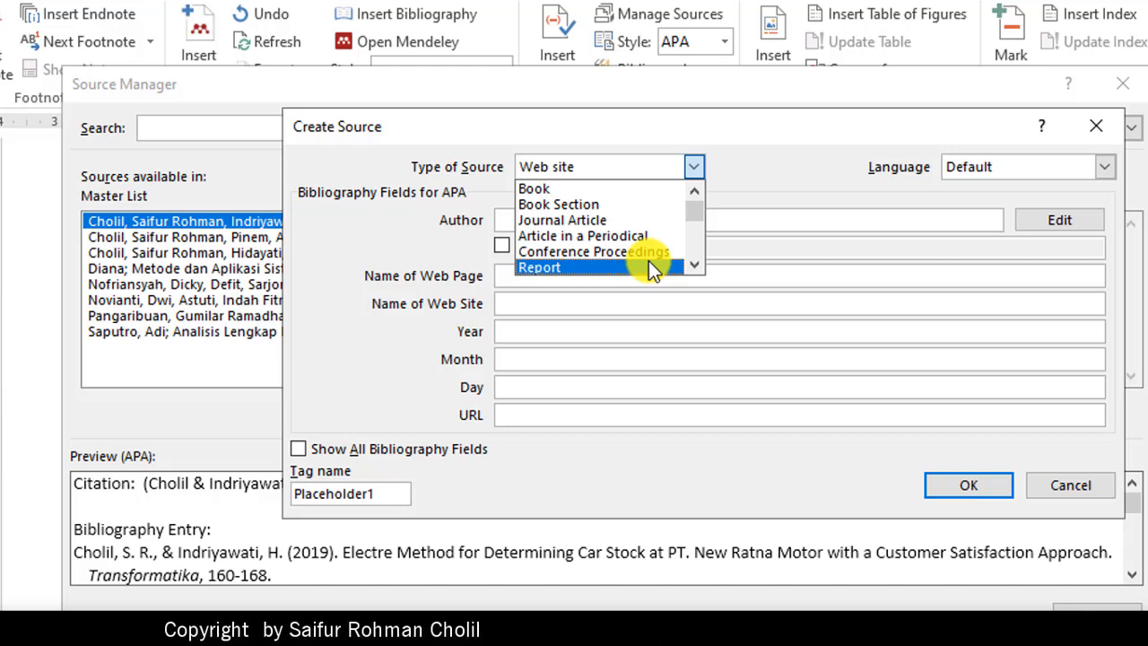
{"action": "scroll", "coordinate": [653, 264], "scroll_direction": "down", "scroll_amount": 1}
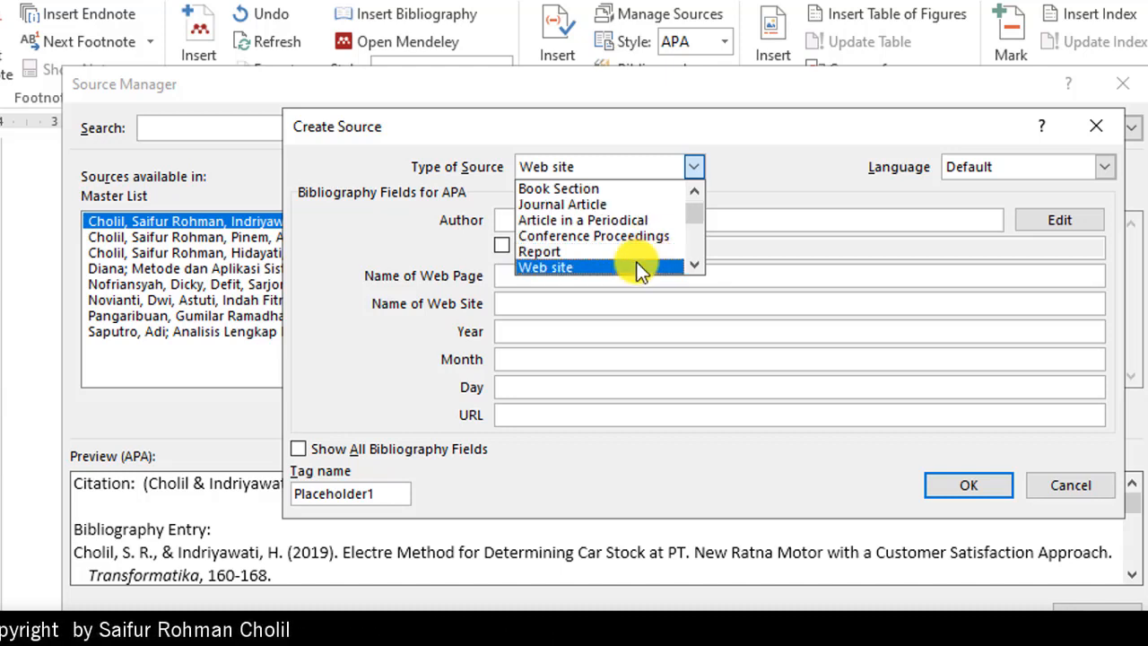
{"action": "scroll", "coordinate": [635, 266], "scroll_direction": "down", "scroll_amount": 1}
{"action": "scroll", "coordinate": [594, 255], "scroll_direction": "up", "scroll_amount": 2}
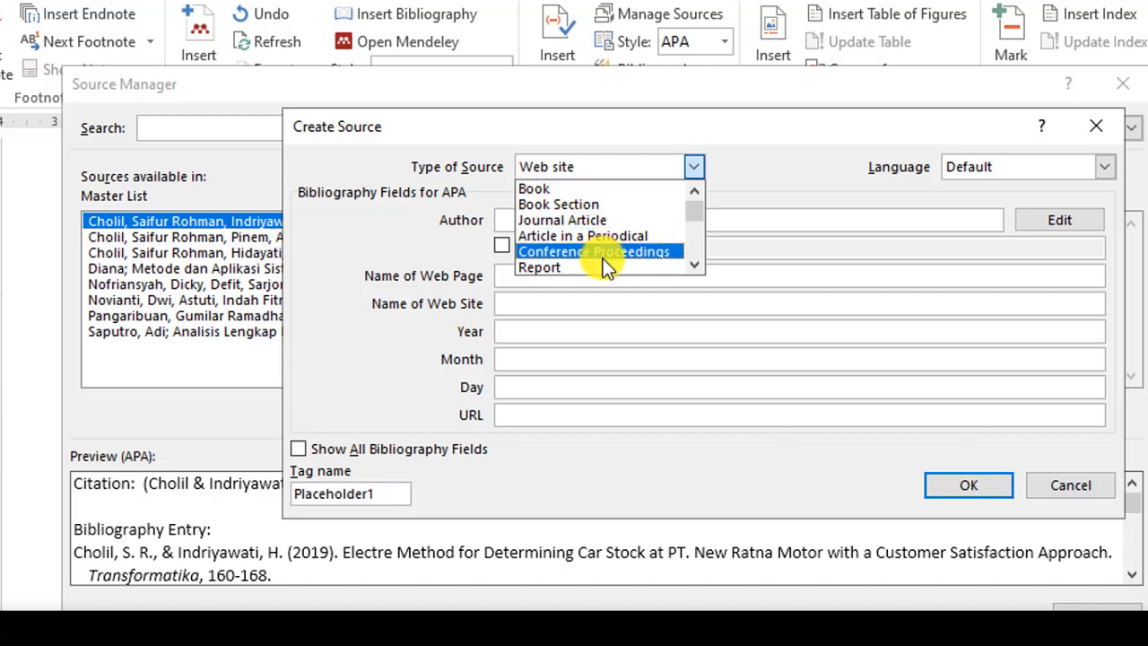
{"action": "scroll", "coordinate": [603, 259], "scroll_direction": "down", "scroll_amount": 1}
{"action": "scroll", "coordinate": [603, 259], "scroll_direction": "down", "scroll_amount": 1}
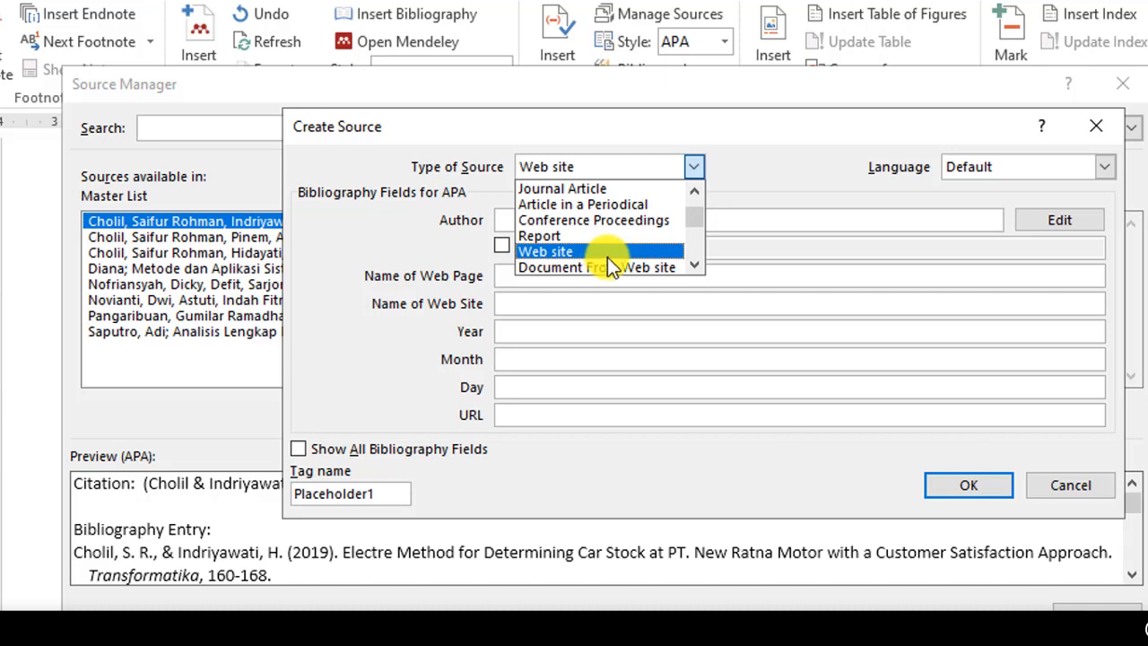
{"action": "scroll", "coordinate": [619, 246], "scroll_direction": "down", "scroll_amount": 4}
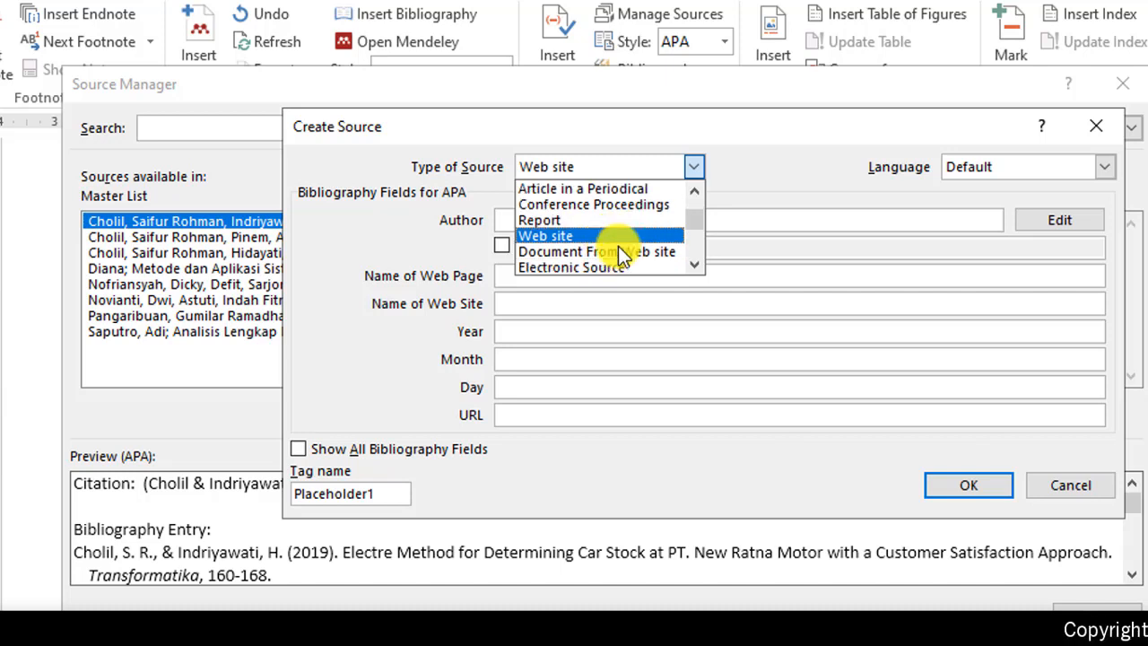
{"action": "scroll", "coordinate": [627, 256], "scroll_direction": "down", "scroll_amount": 5}
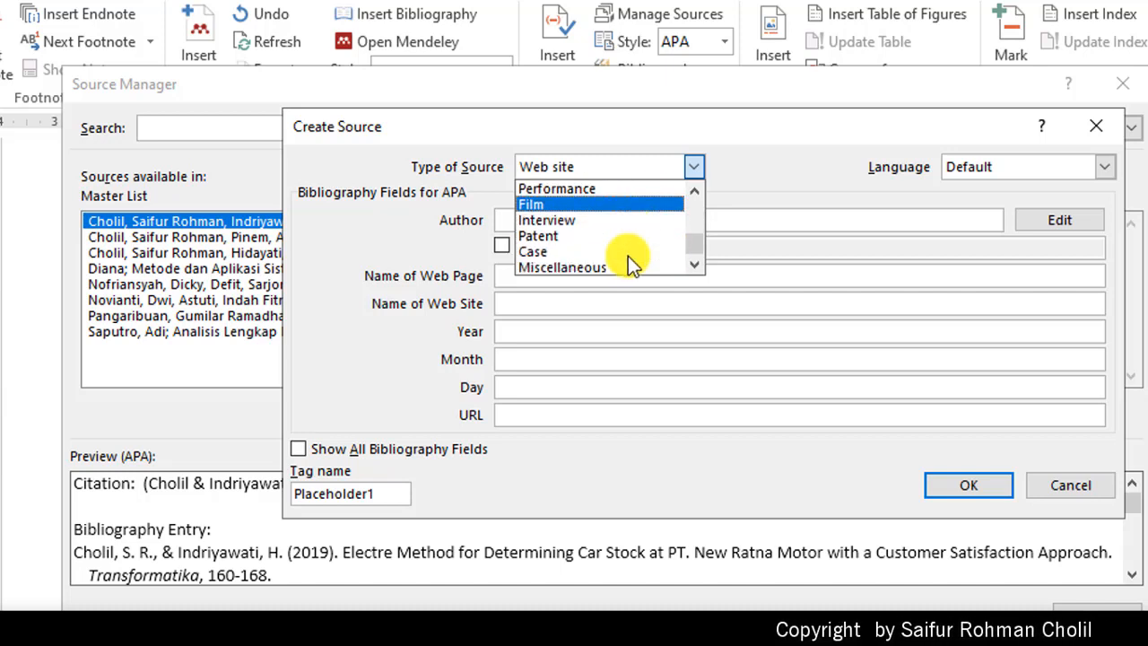
{"action": "scroll", "coordinate": [628, 259], "scroll_direction": "up", "scroll_amount": 11}
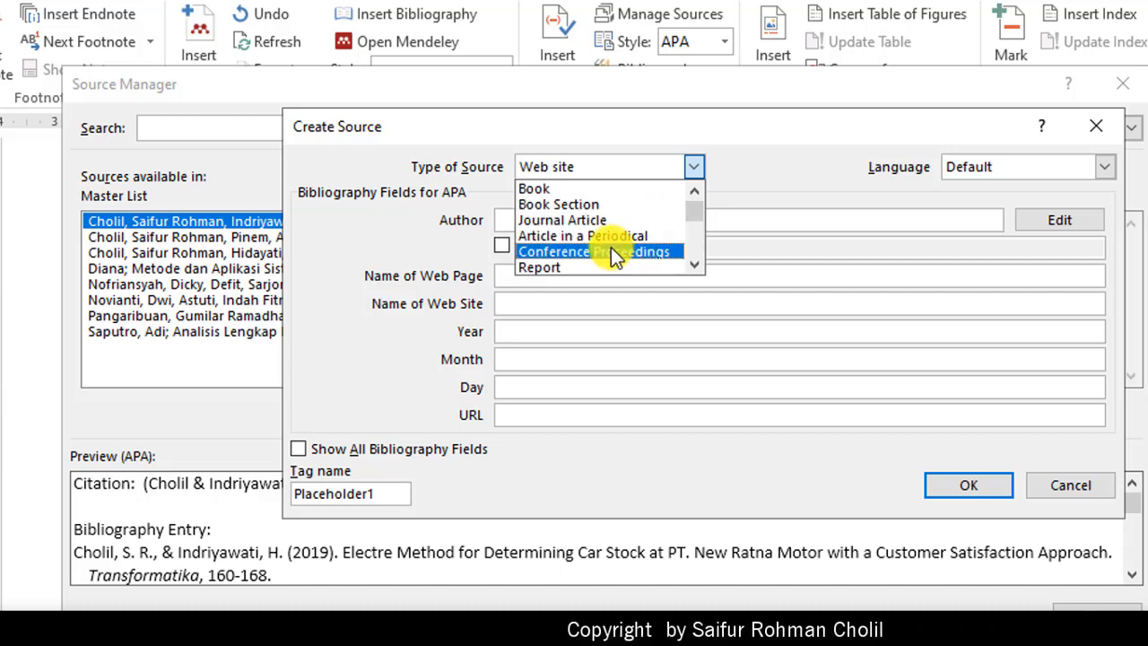
{"action": "left_click", "coordinate": [593, 188]}
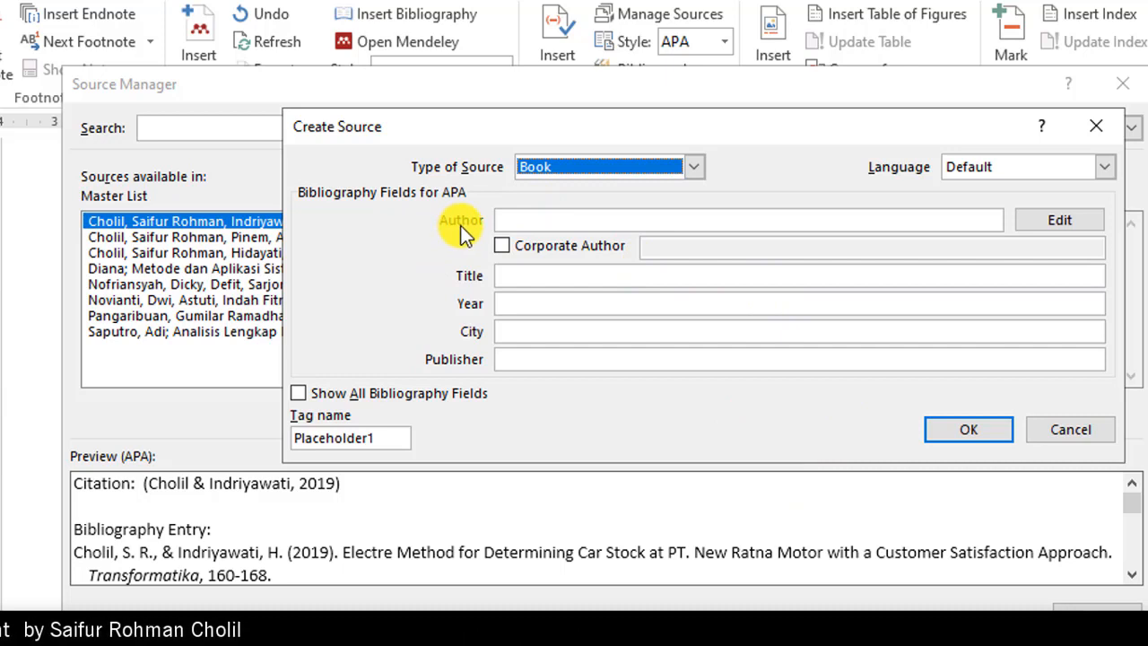
Open the book's author name editor and add the first author's last and first name
{"action": "left_click", "coordinate": [631, 224]}
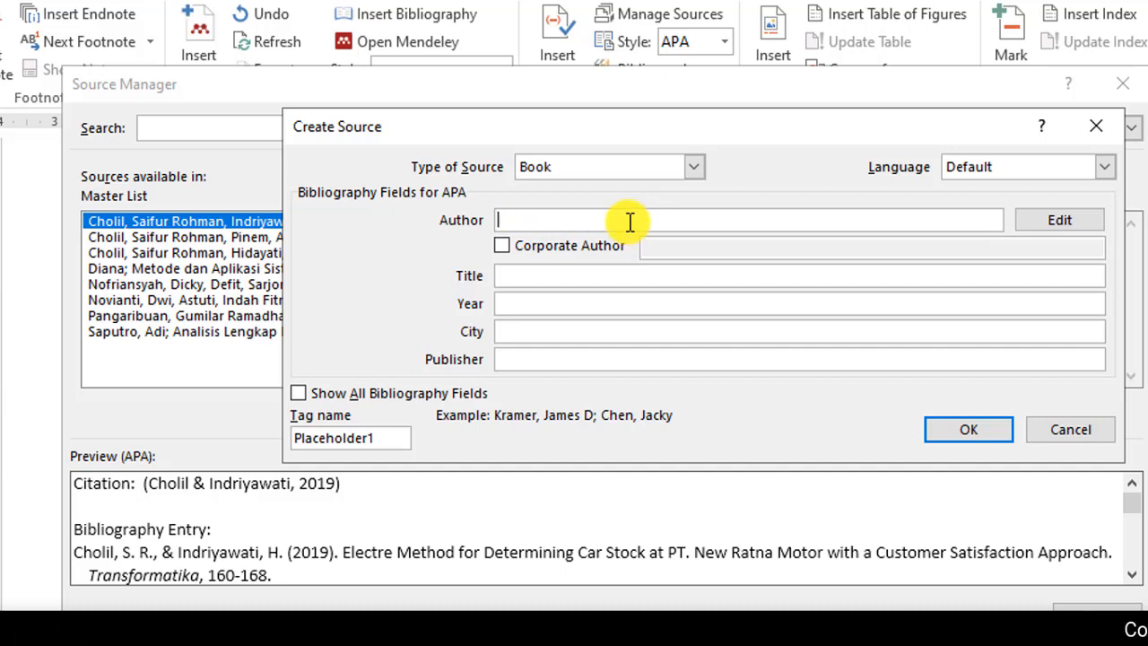
{"action": "left_click", "coordinate": [1074, 219]}
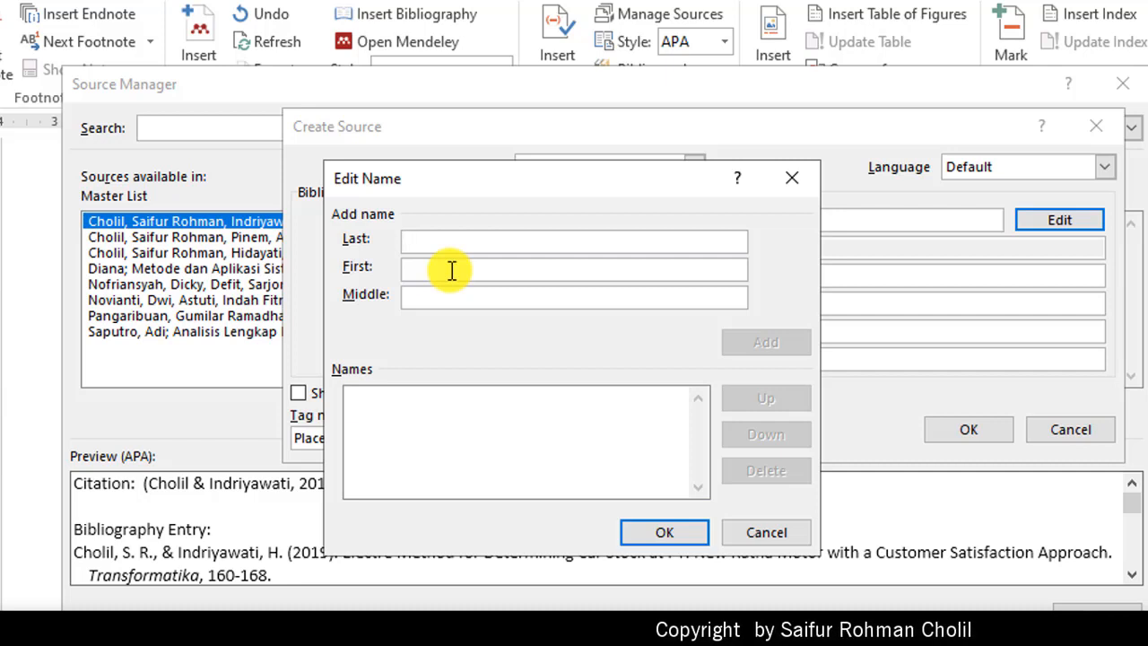
{"action": "type", "text": "No"}
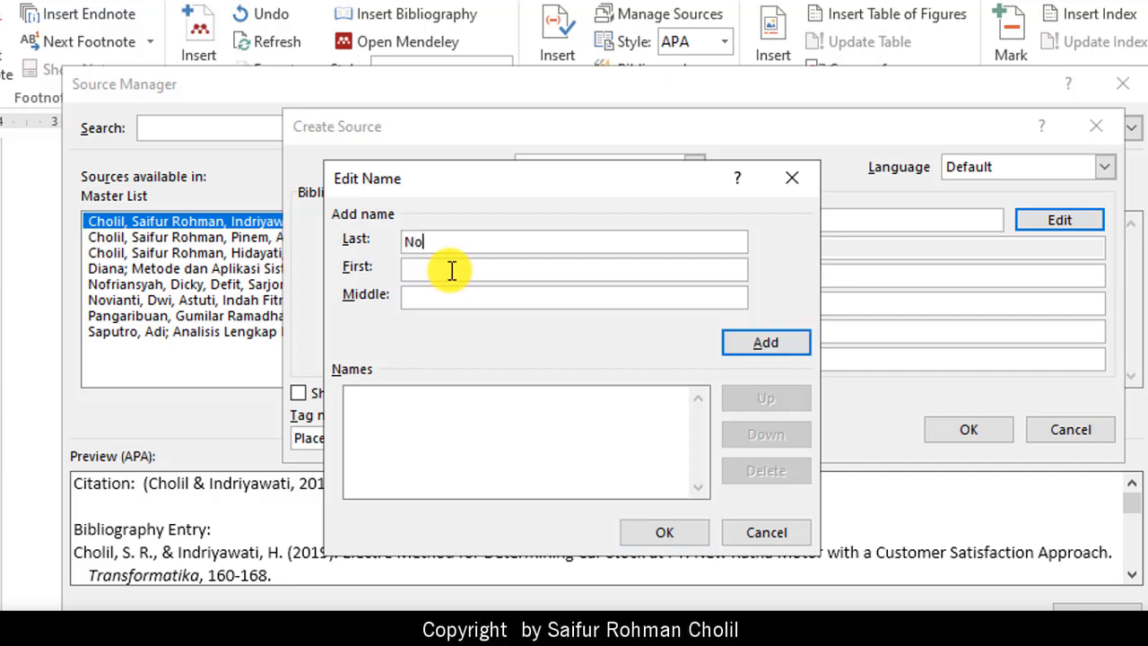
{"action": "type", "text": "frians"}
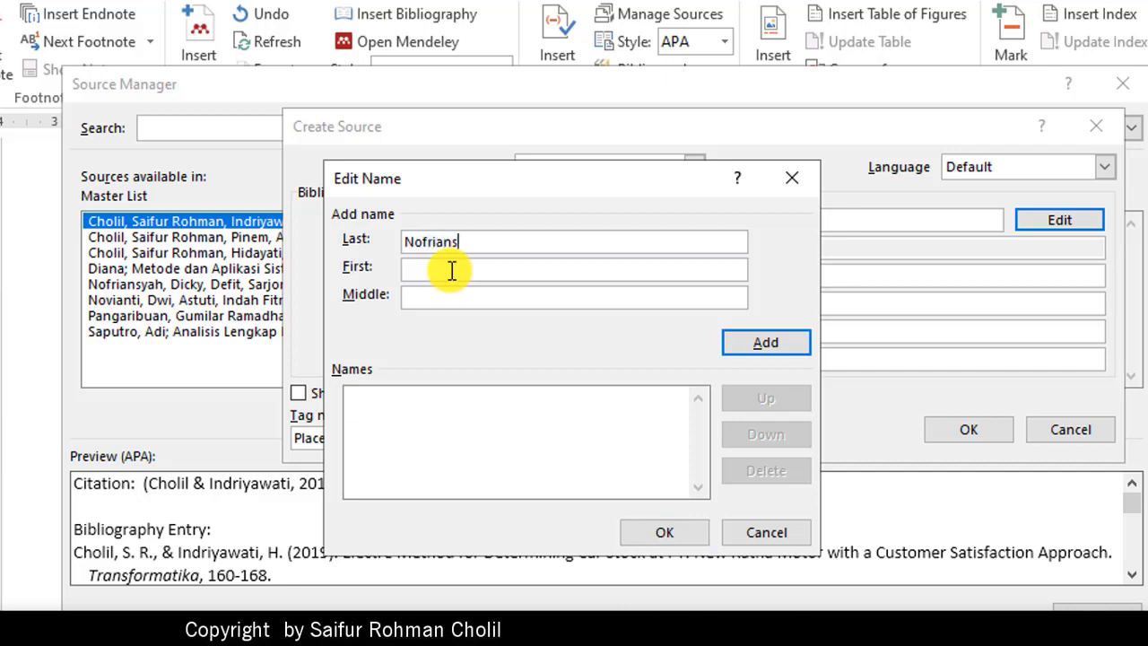
{"action": "type", "text": "yah"}
{"action": "key", "text": "Tab"}
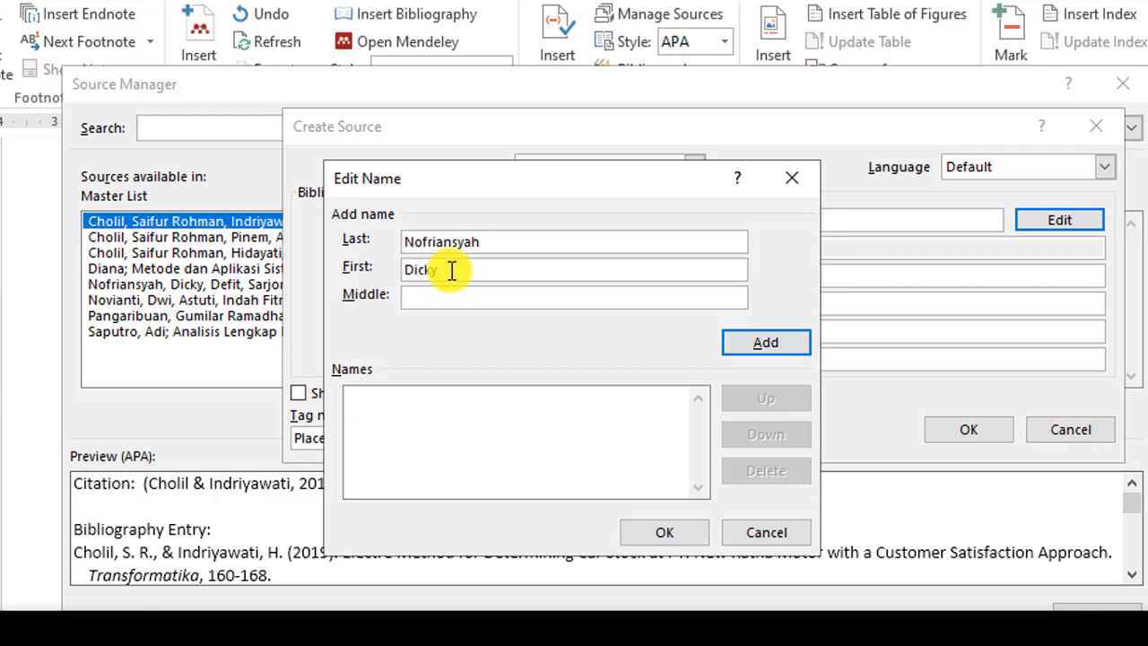
{"action": "left_click", "coordinate": [766, 345]}
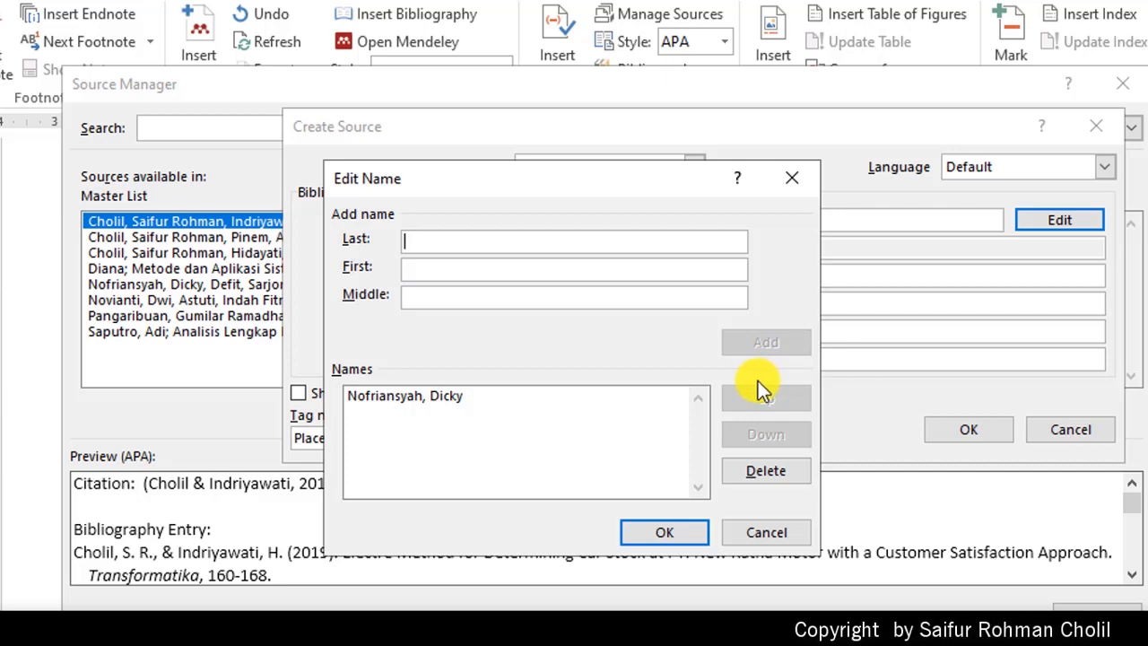
Add the second author's last and first name and apply both names to the book source
{"action": "type", "text": "Defi"}
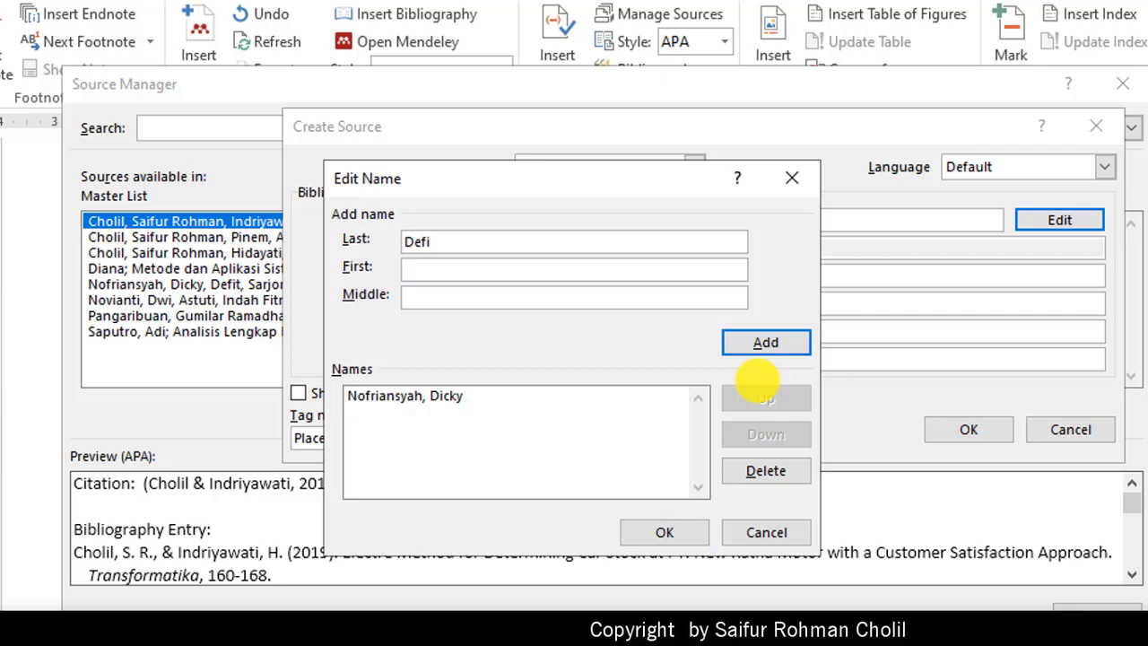
{"action": "type", "text": "t"}
{"action": "key", "text": "Tab"}
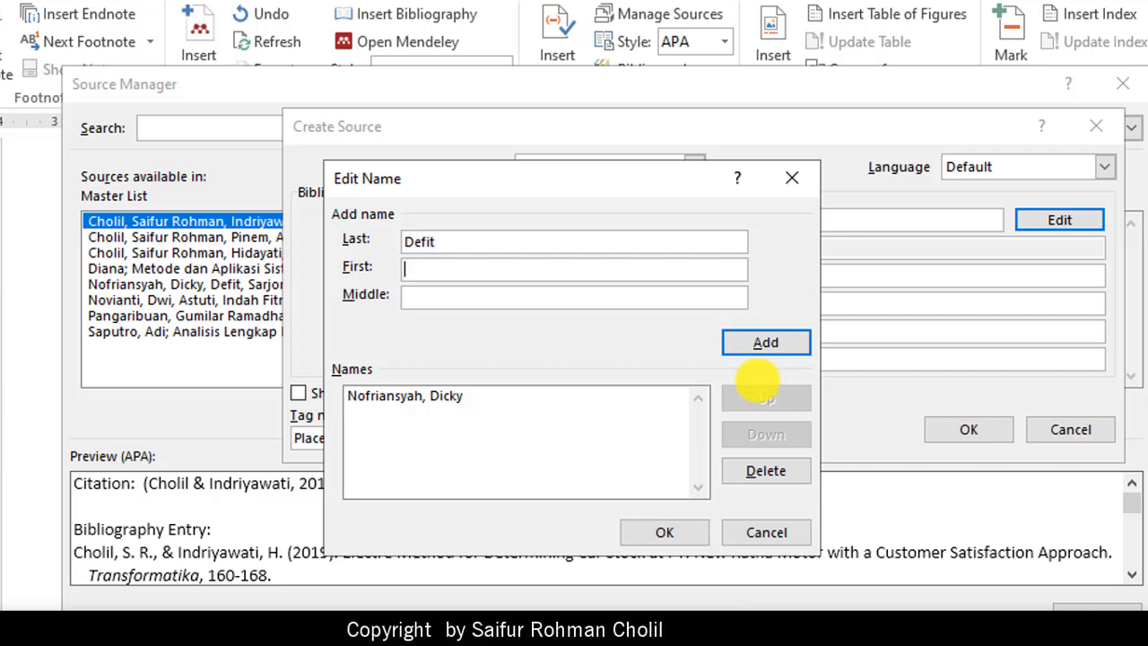
{"action": "type", "text": "Sarjon"}
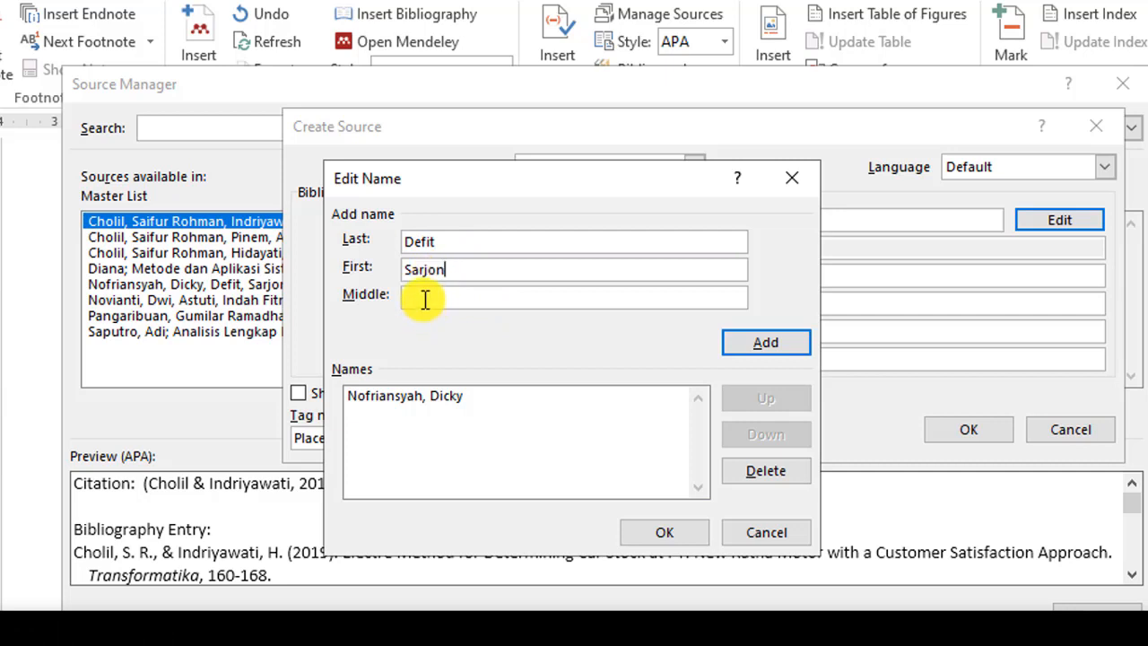
{"action": "left_click", "coordinate": [789, 344]}
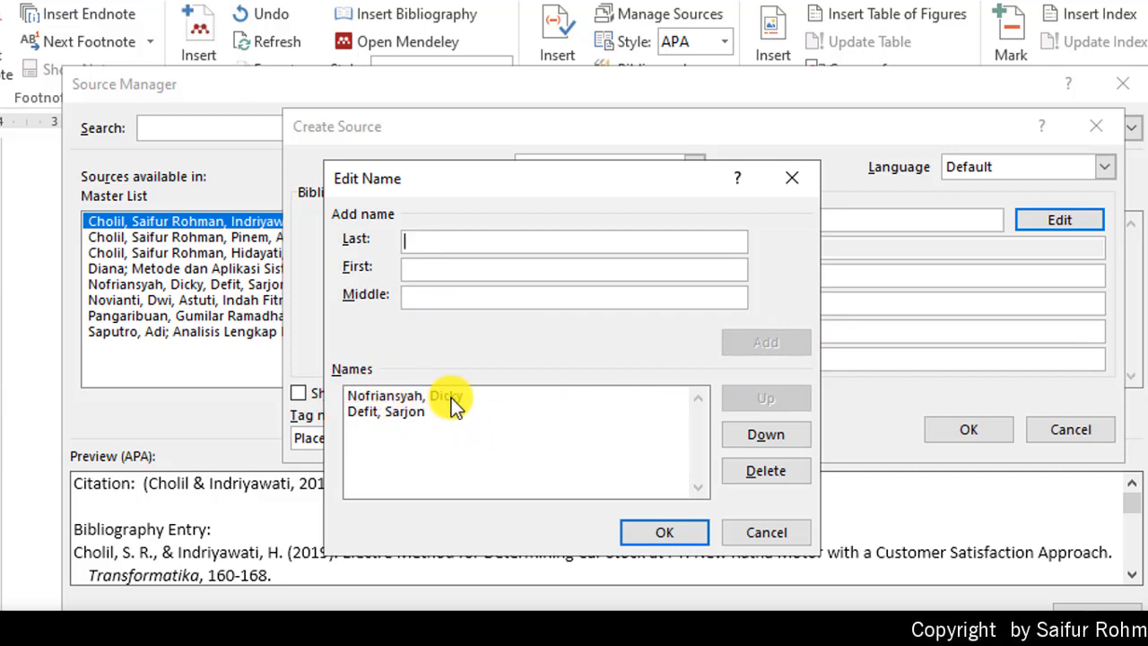
{"action": "left_click", "coordinate": [654, 536]}
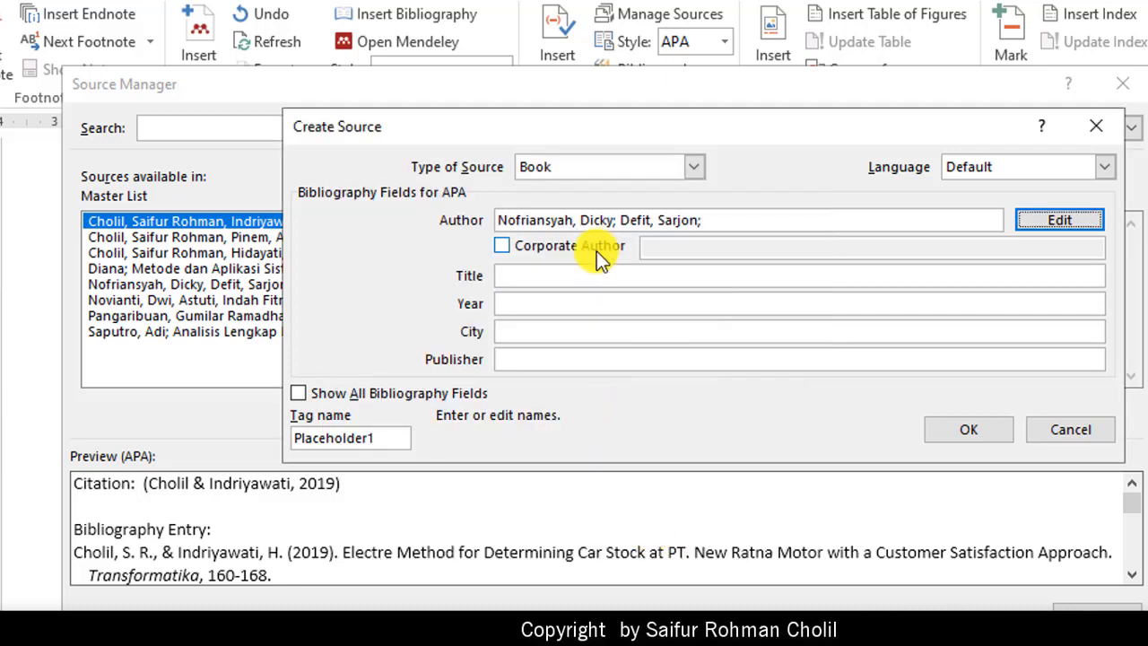
Enter the book title "Multi Criteria Decision Making (MCDM) pada Sistem Pendukung Keputusan" and the year 2017
{"action": "left_click", "coordinate": [557, 277]}
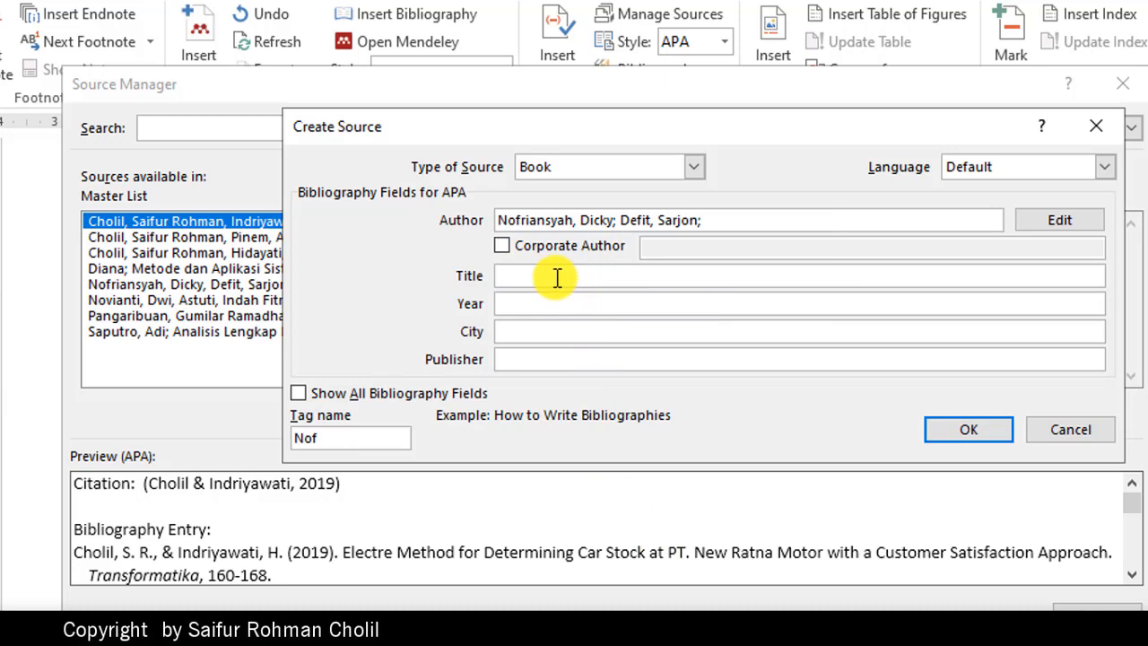
{"action": "type", "text": "Multi Criteria Decision"}
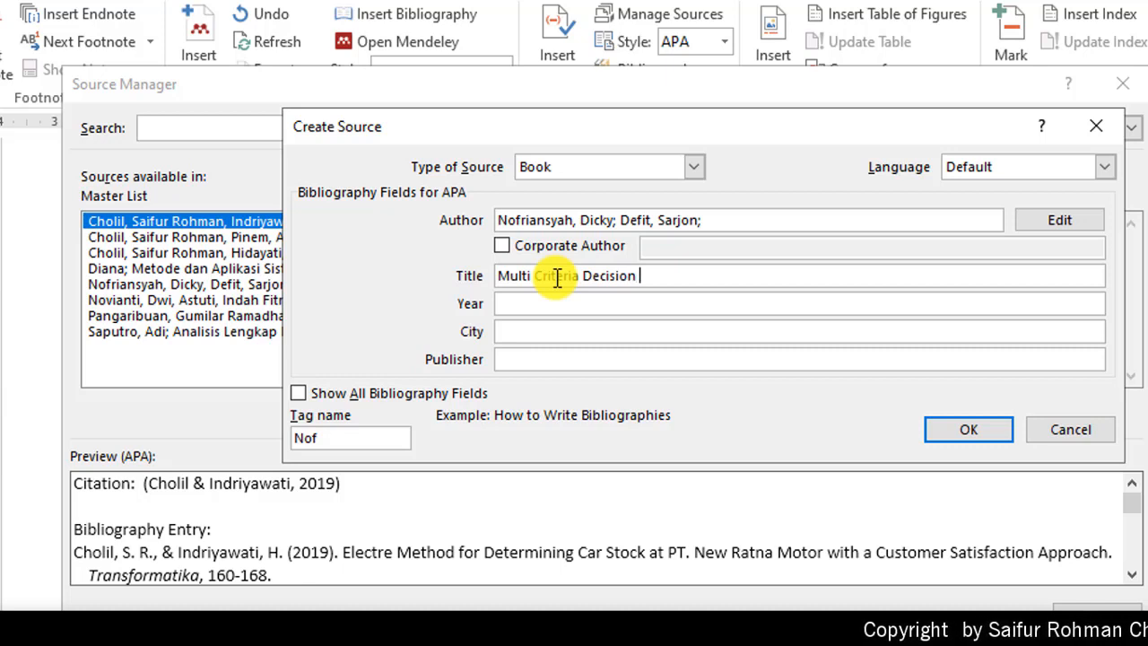
{"action": "type", "text": "Making (M"}
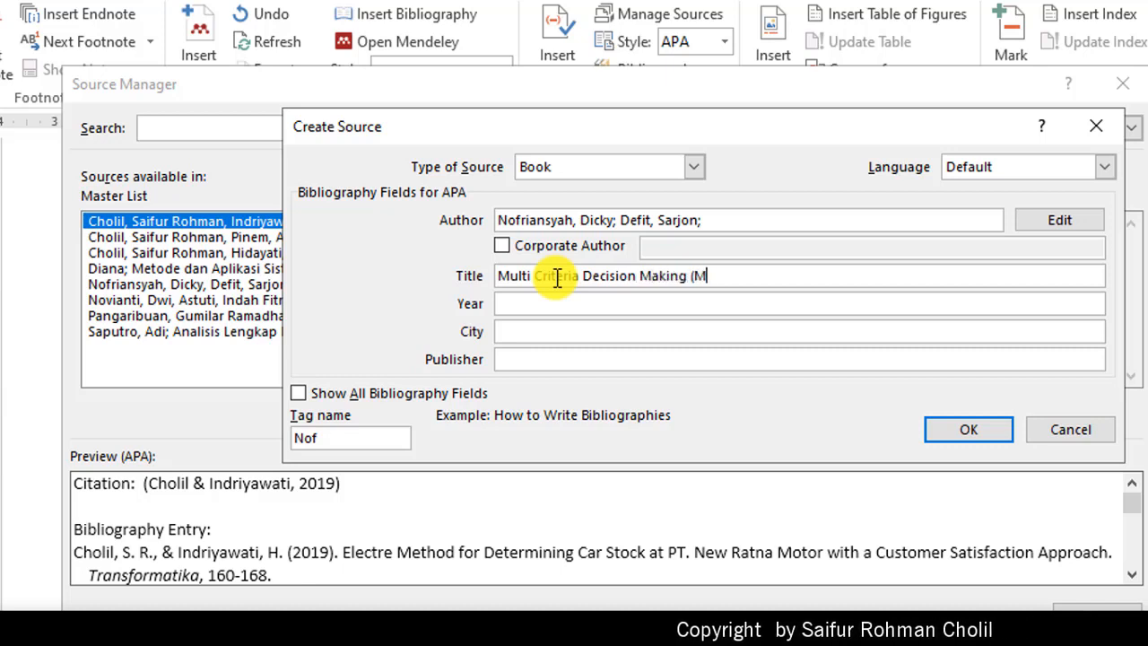
{"action": "type", "text": "CDM)"}
{"action": "type", "text": "p"}
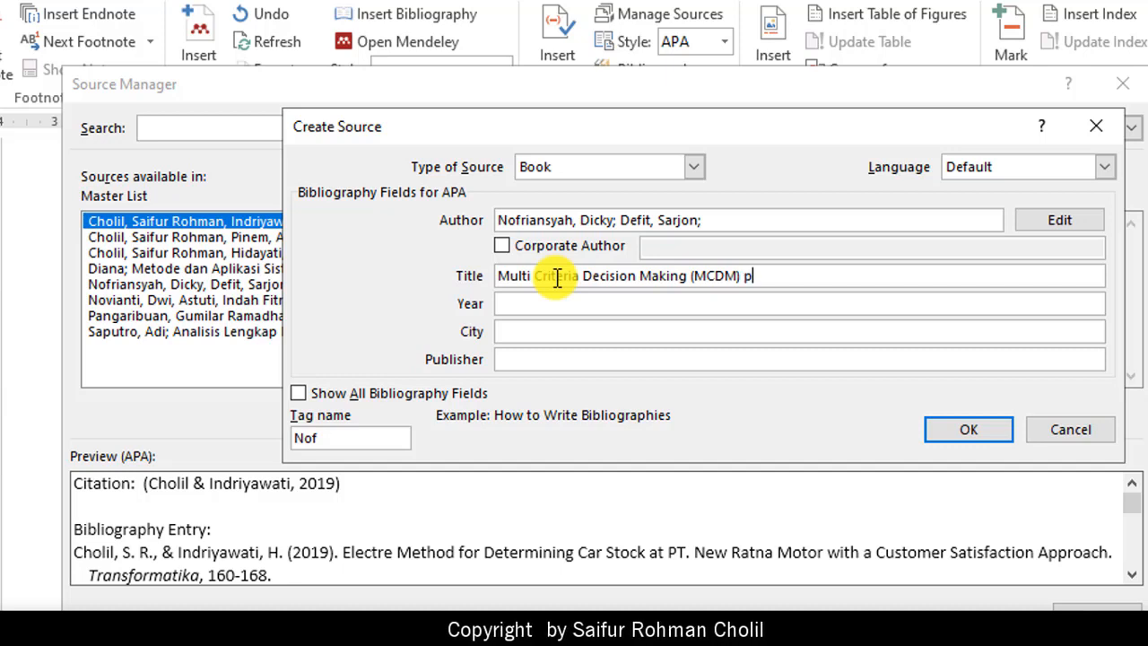
{"action": "type", "text": "ada S"}
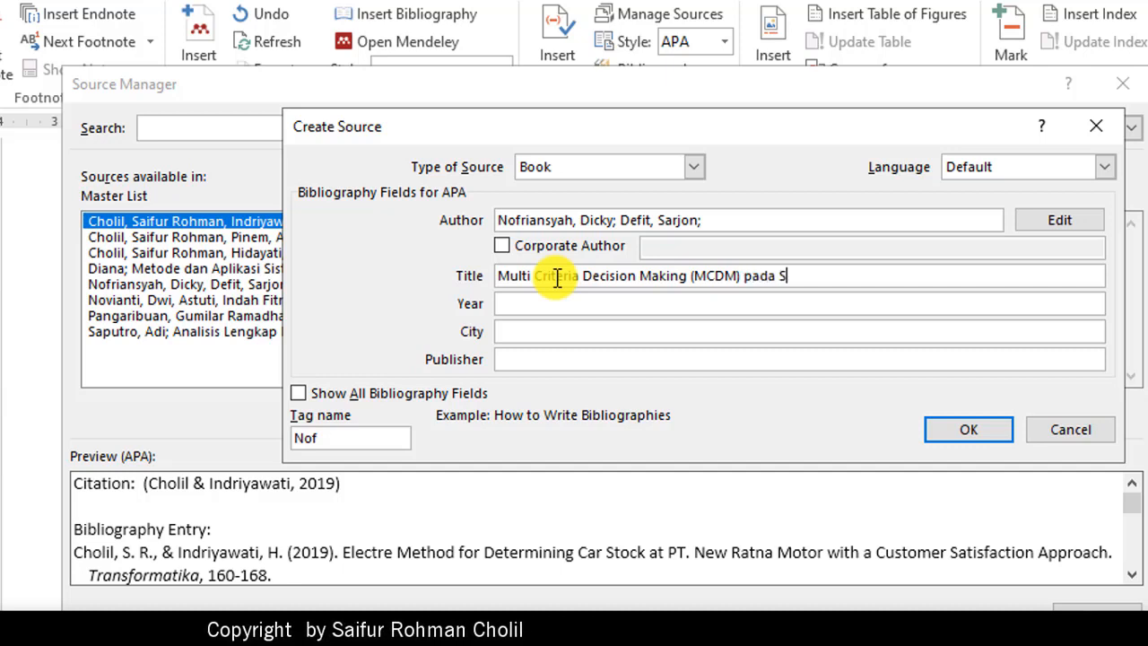
{"action": "type", "text": "istem Pendukung E"}
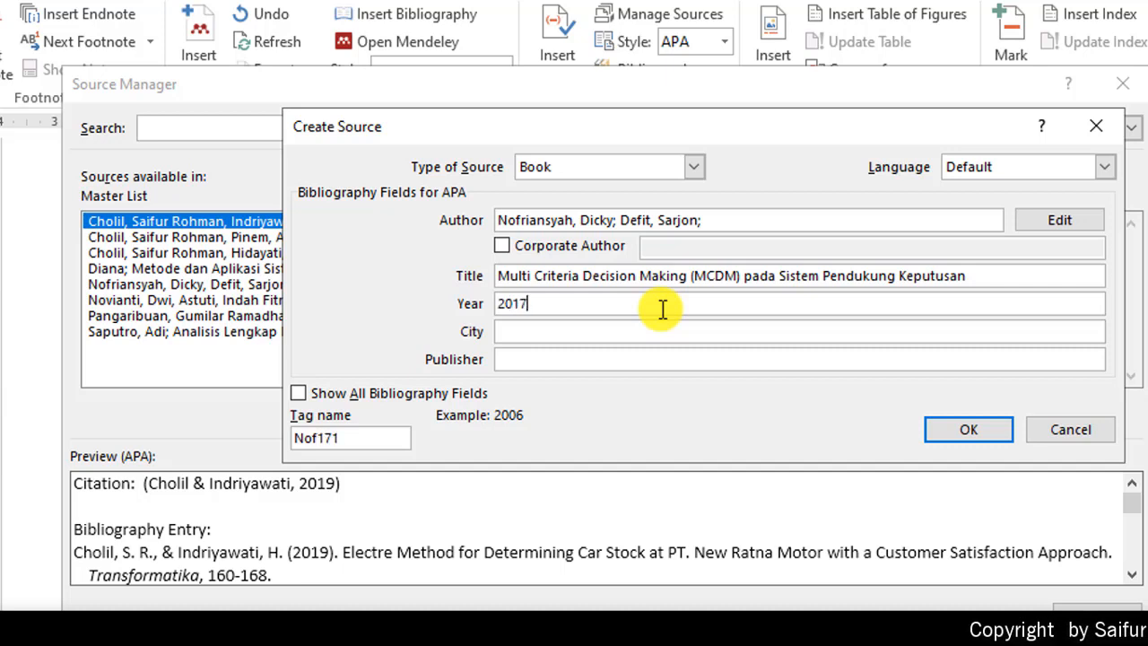
Enter Yogyakarta as the city and Deepublish as the publisher, and save the book source
{"action": "key", "text": "Tab"}
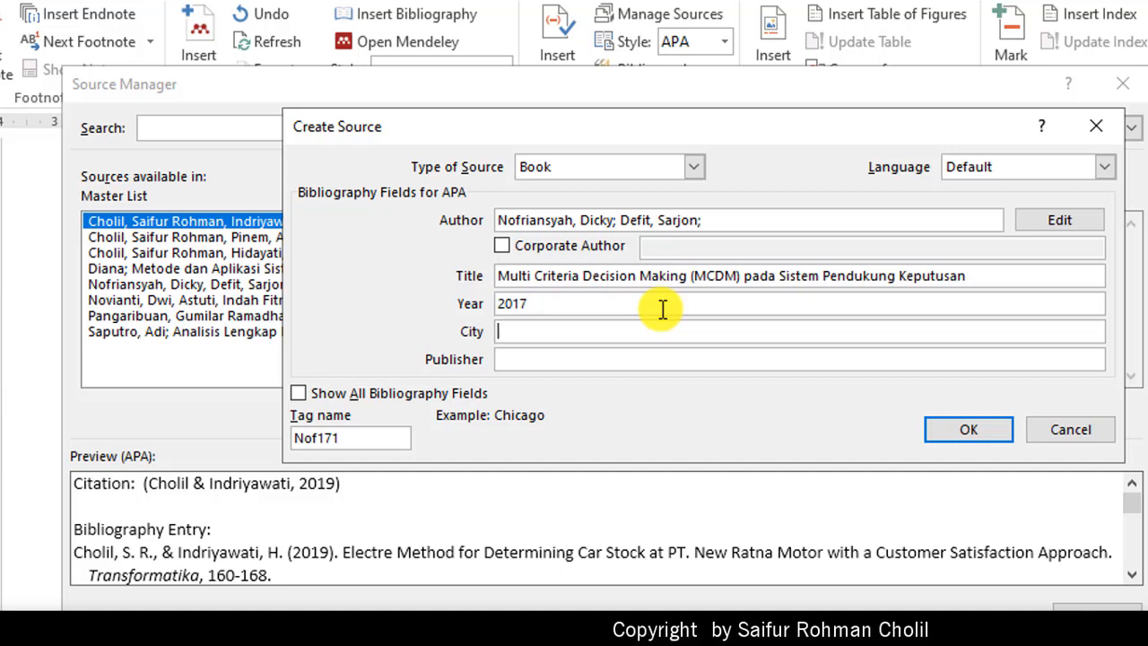
{"action": "type", "text": "Yog"}
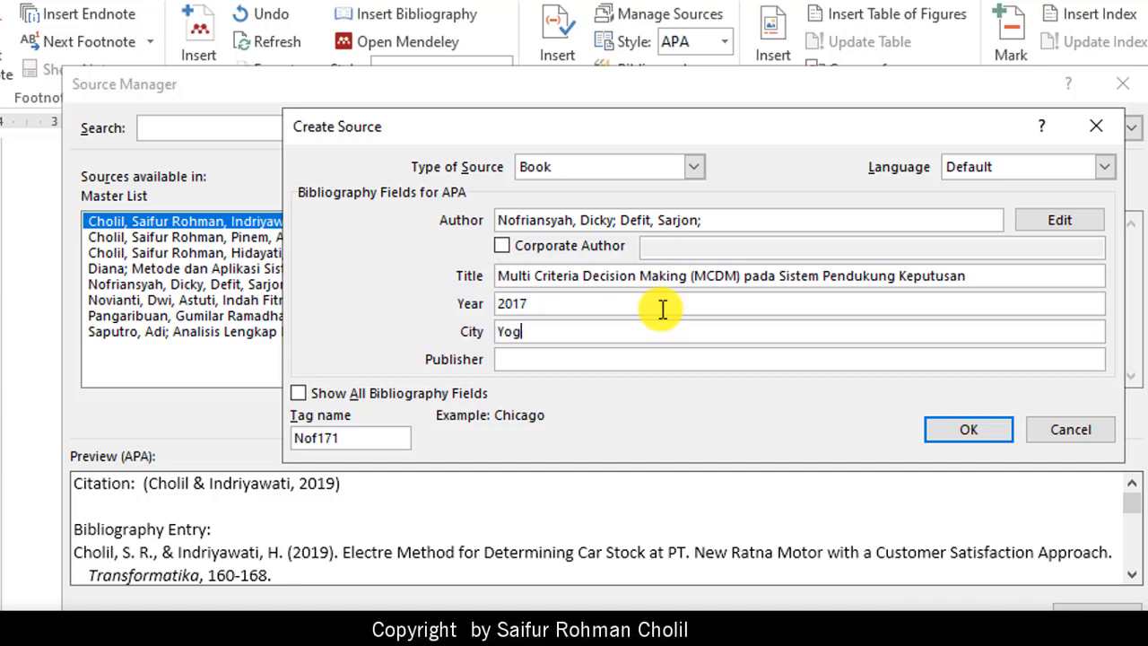
{"action": "type", "text": "yakarta"}
{"action": "key", "text": "Tab"}
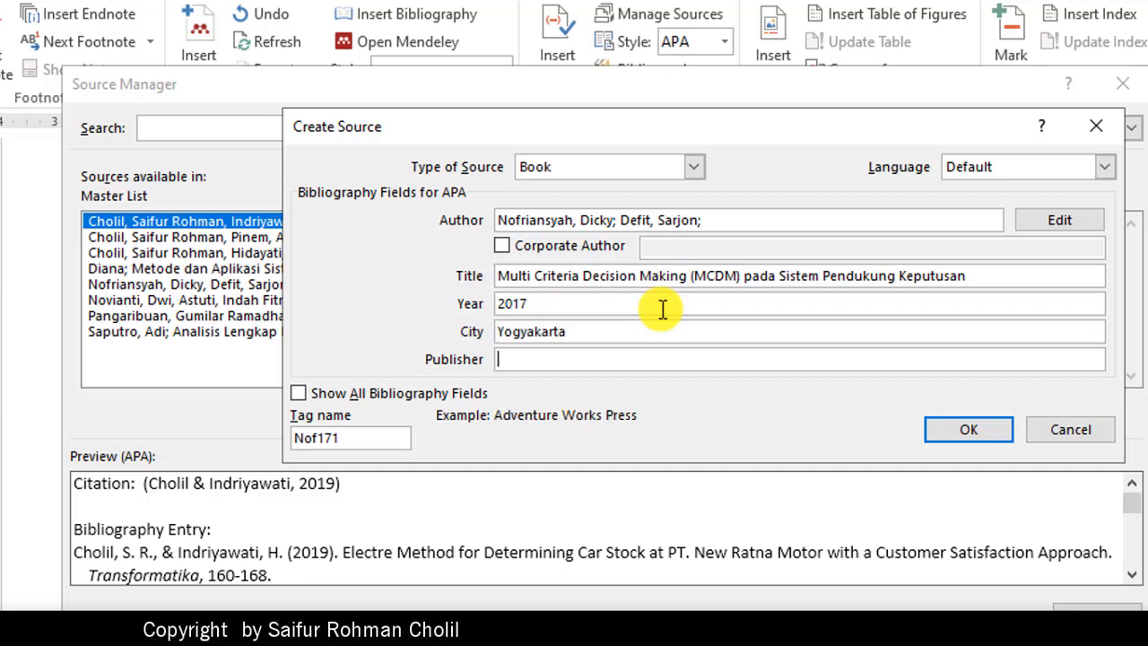
{"action": "type", "text": "Dee"}
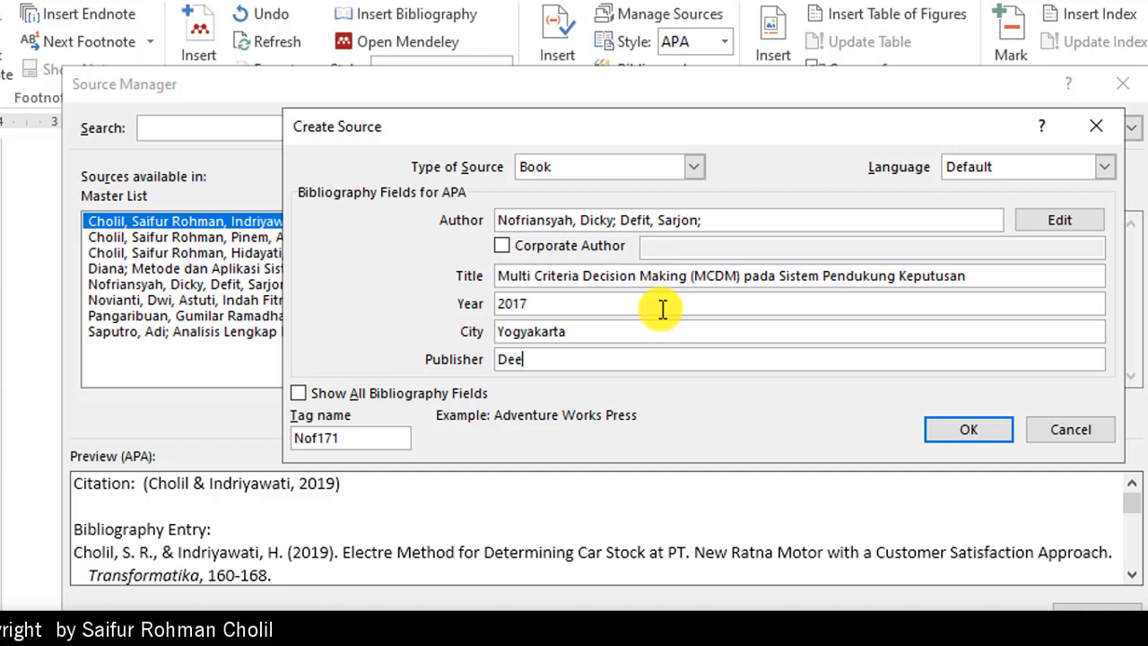
{"action": "type", "text": "publish"}
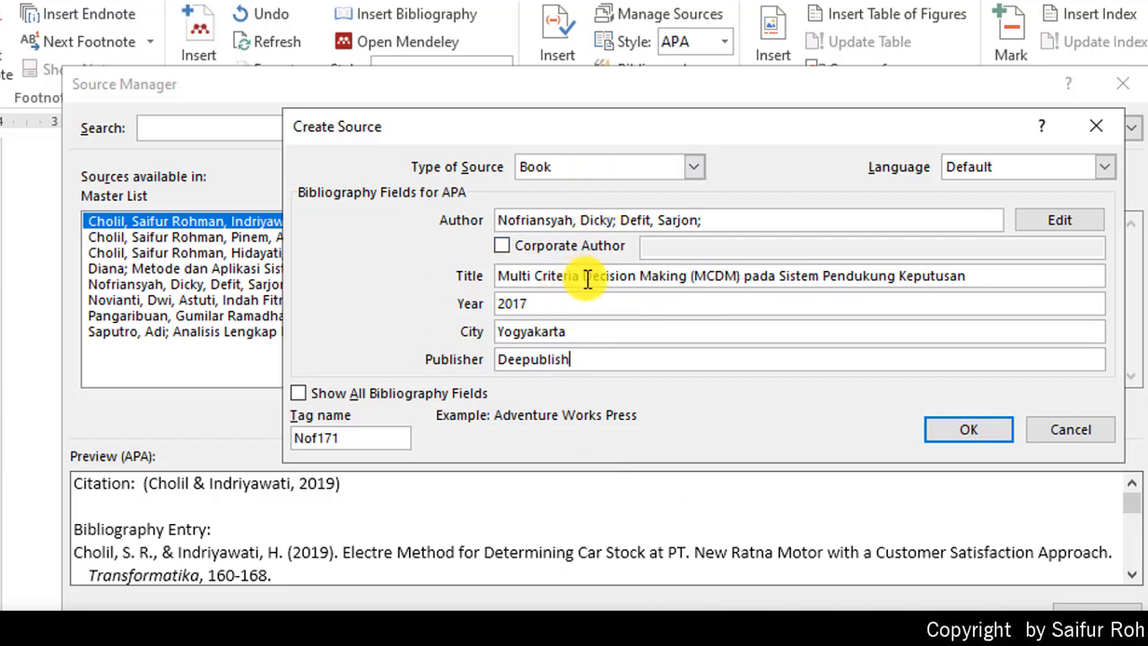
{"action": "left_click", "coordinate": [1001, 432]}
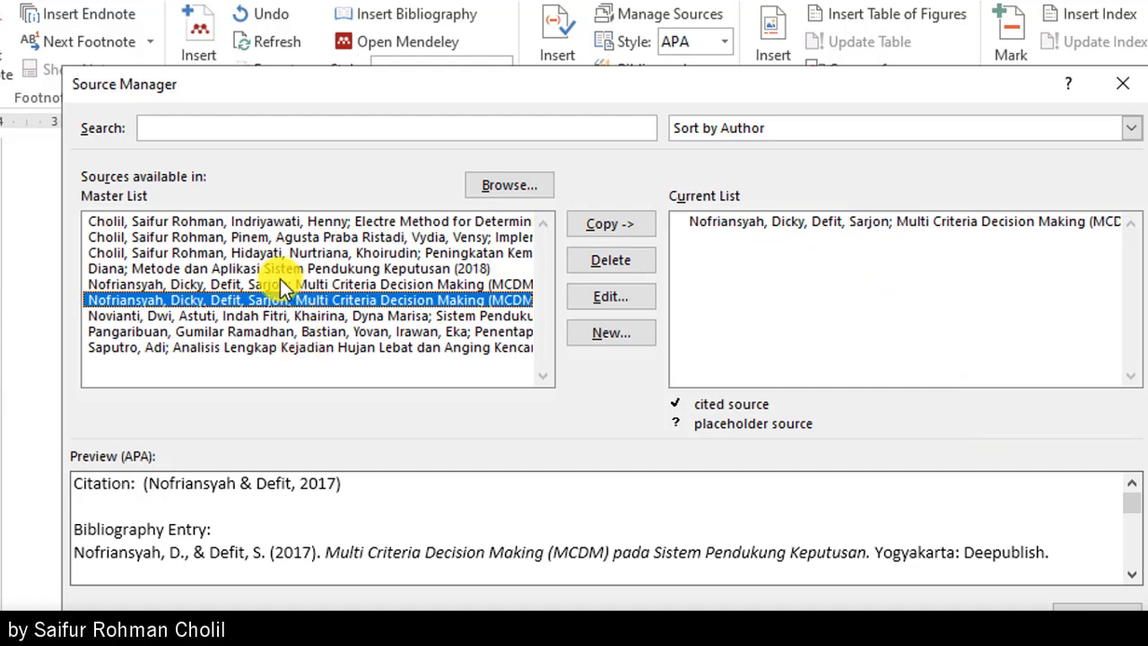
Copy the 2018 book "Metode dan Aplikasi Sistem Pendukung Keputusan" from the master list to the current list and select it there
{"action": "left_click", "coordinate": [252, 271]}
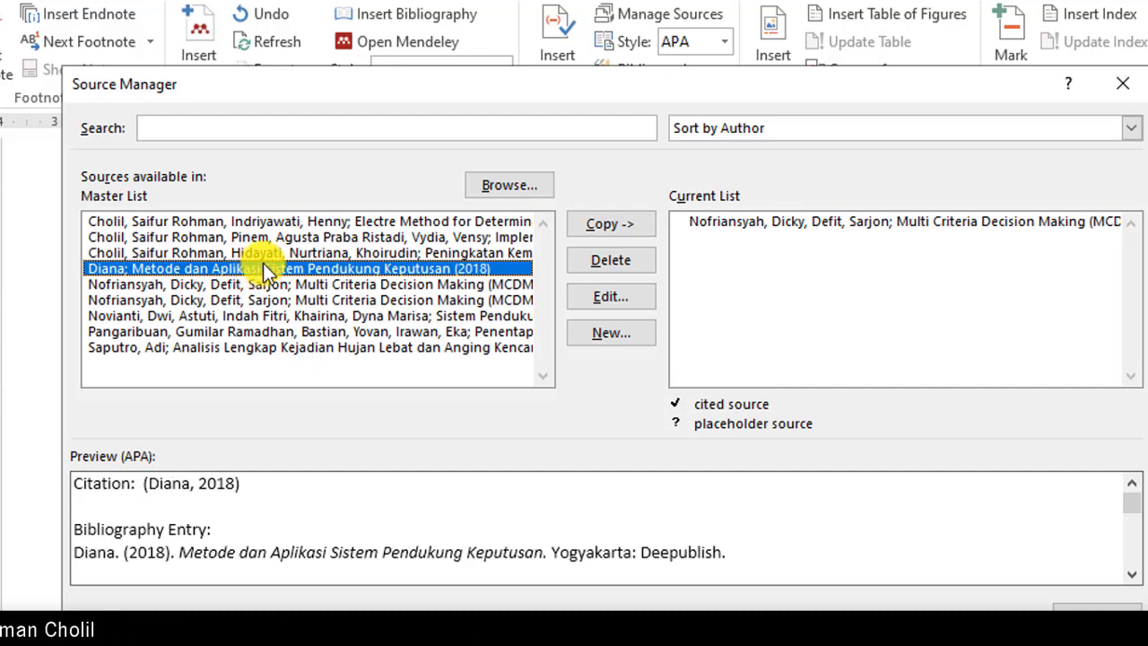
{"action": "left_click", "coordinate": [625, 225]}
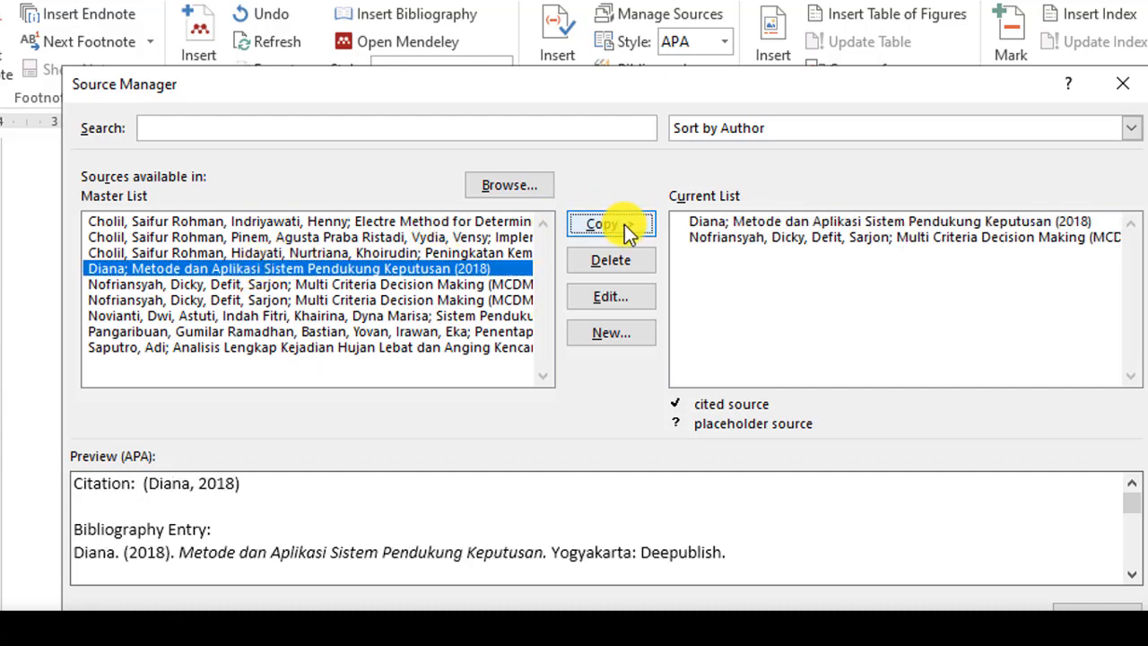
{"action": "left_click", "coordinate": [731, 226]}
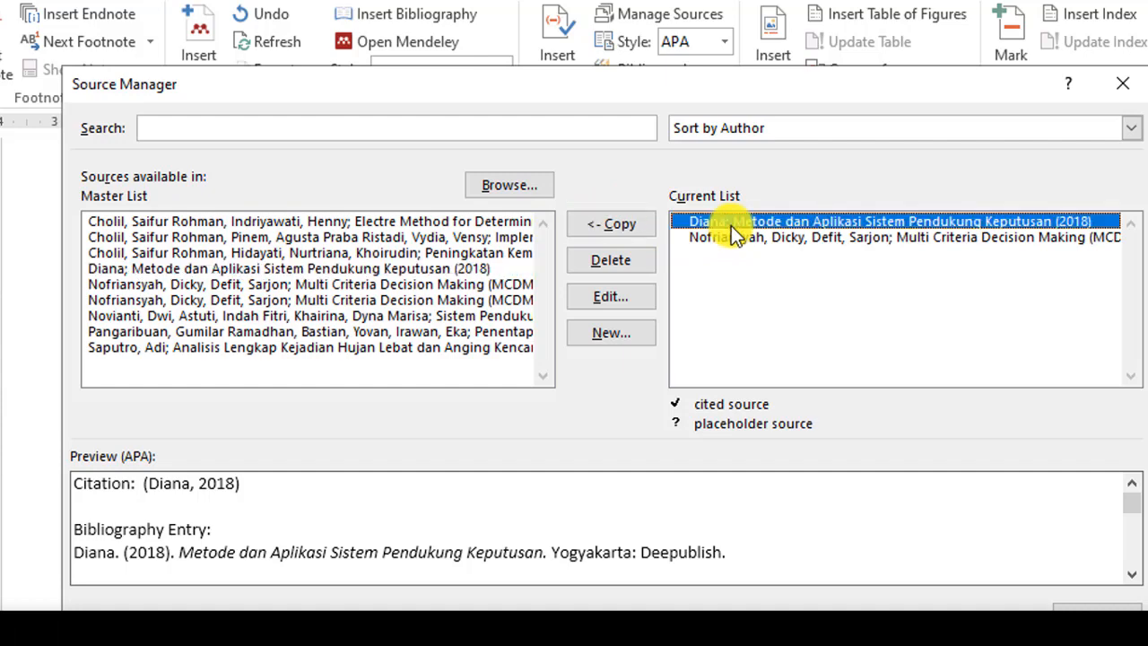
Review the bibliography fields of the 2018 book "Metode dan Aplikasi Sistem Pendukung Keputusan" in the current list and close its source details
{"action": "left_click", "coordinate": [623, 300]}
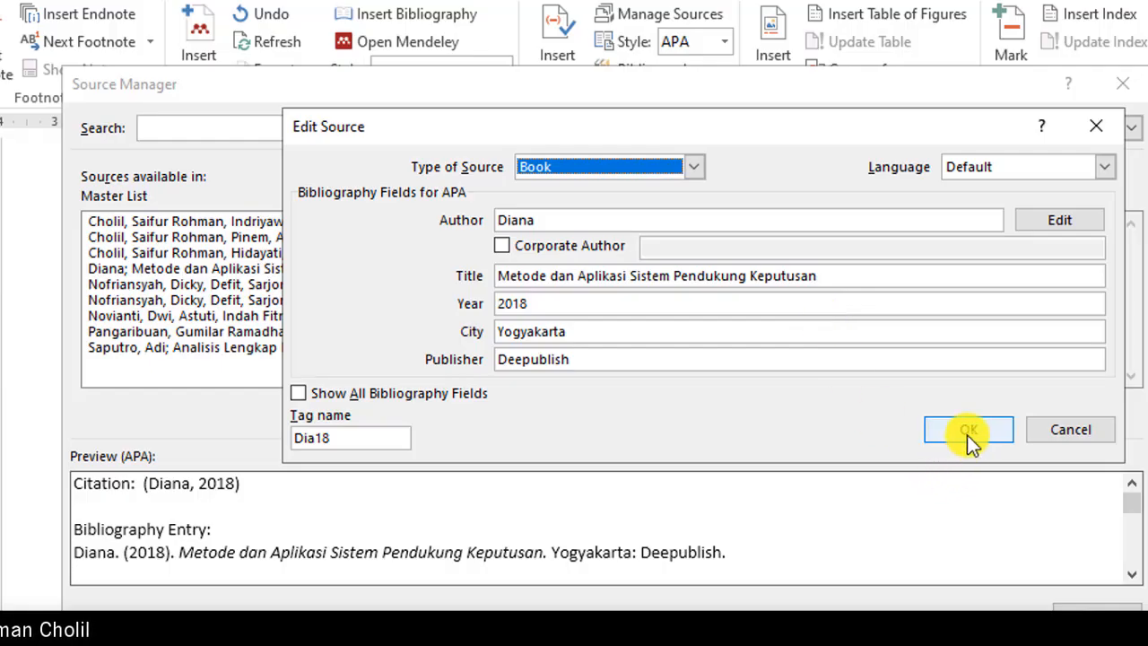
{"action": "left_click", "coordinate": [969, 430]}
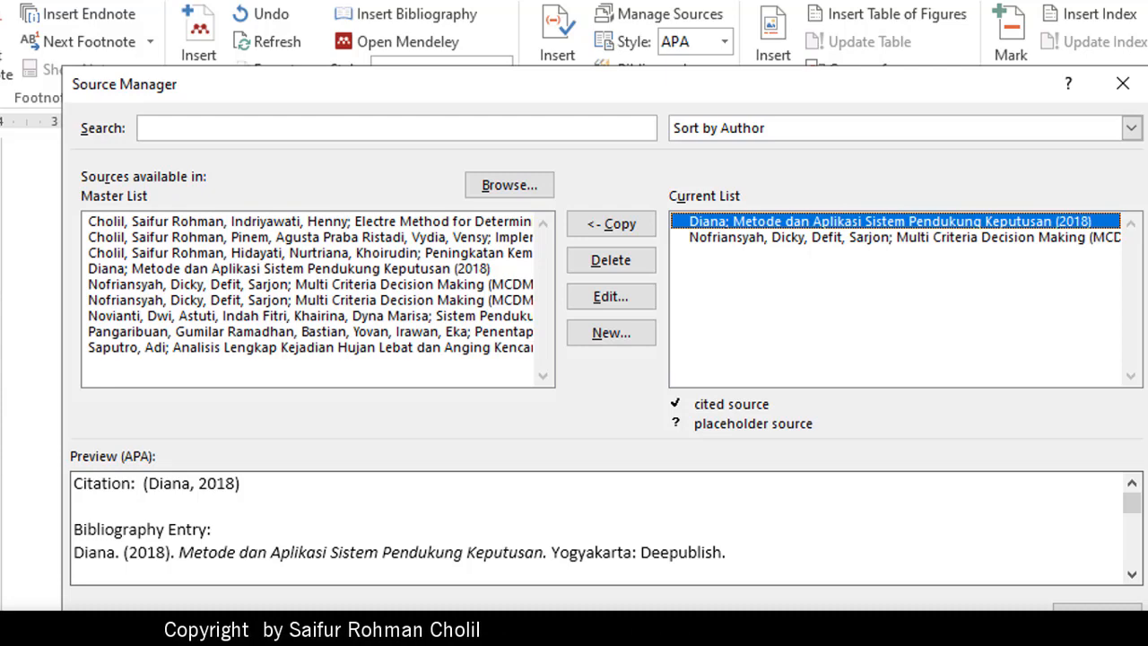
Create a new source of type Journal Article and bring up the JURNAL1 paper in Nitro Pro for its details
{"action": "left_click", "coordinate": [611, 334]}
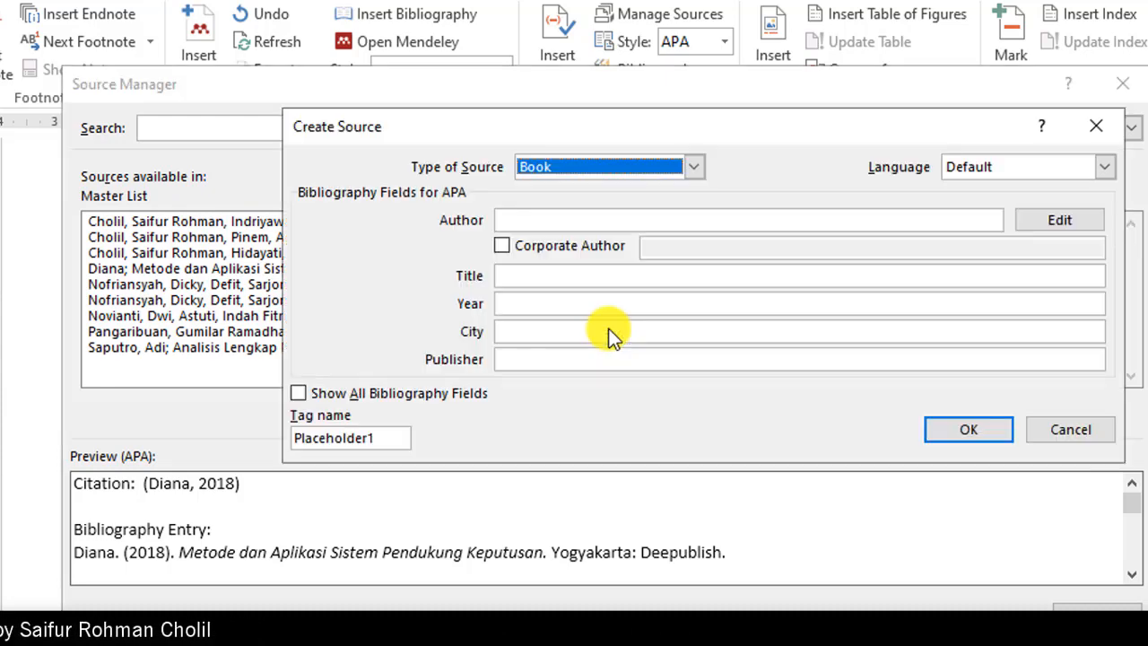
{"action": "left_click", "coordinate": [634, 167]}
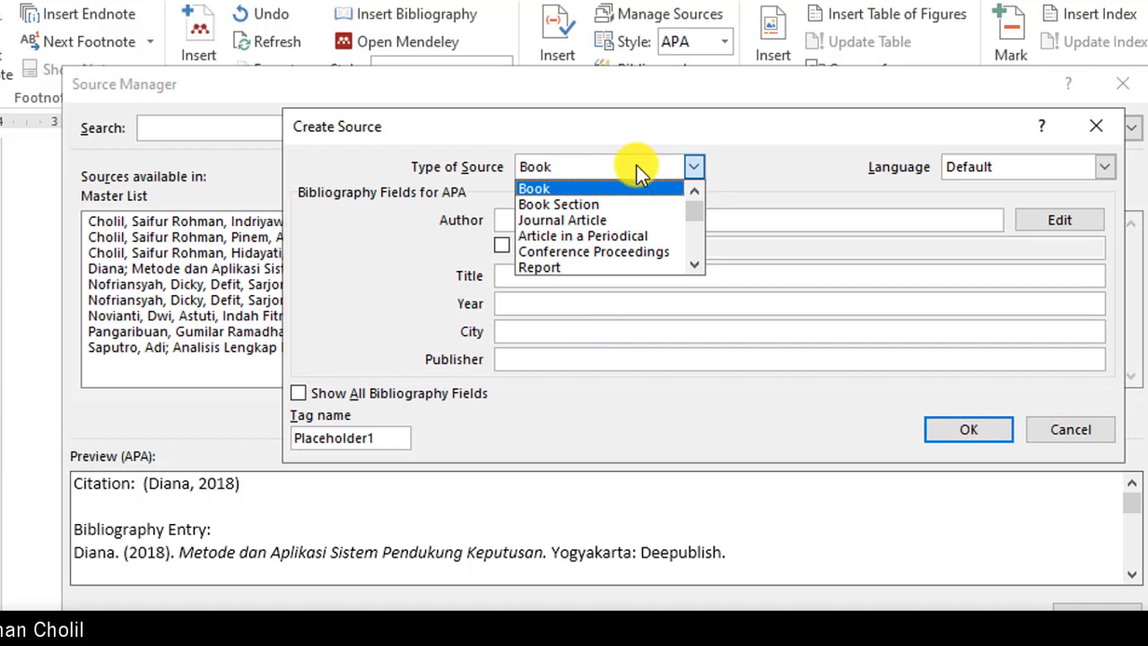
{"action": "left_click", "coordinate": [618, 225]}
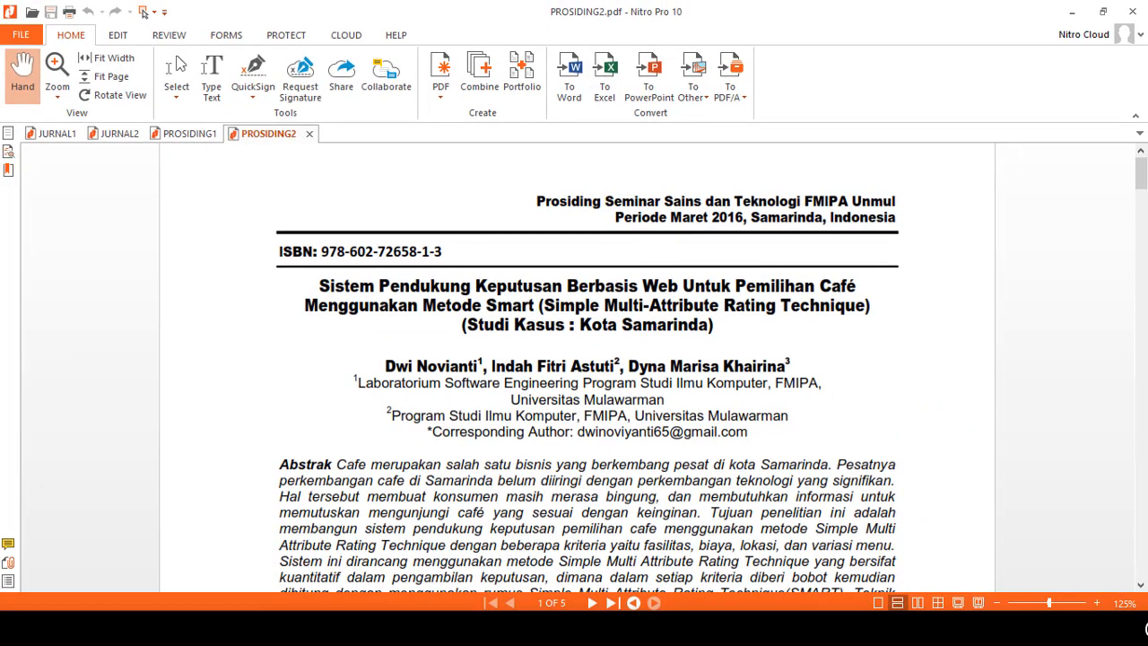
{"action": "left_click", "coordinate": [58, 133]}
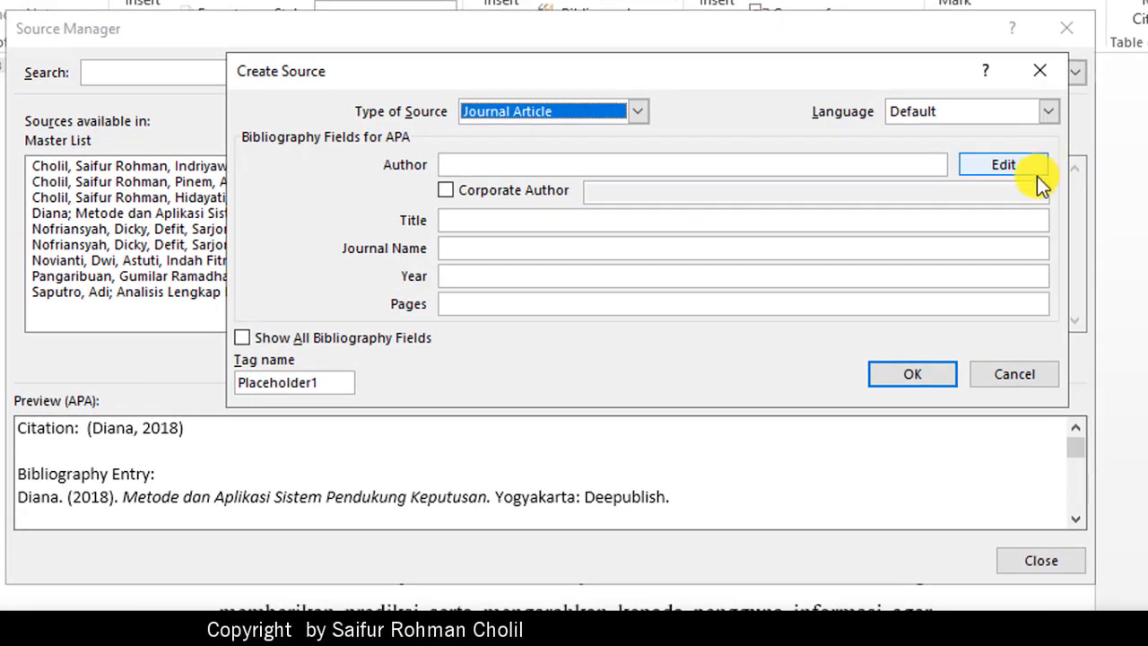
Add the first author's last, first and middle names to the journal article's author list
{"action": "left_click", "coordinate": [1015, 164]}
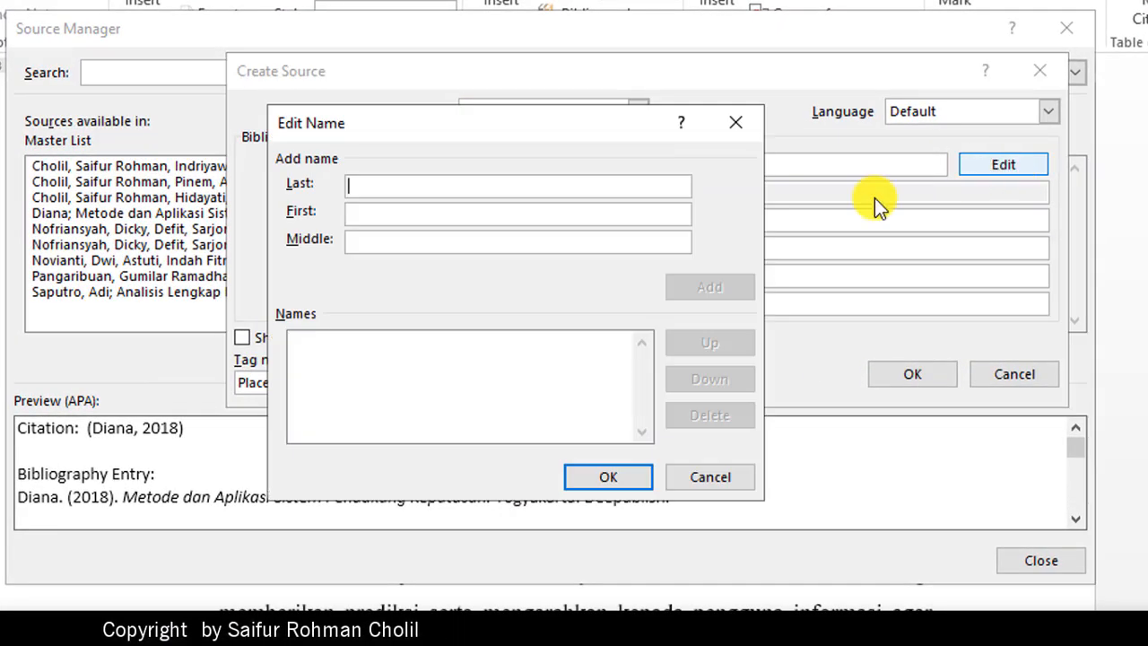
{"action": "type", "text": "Cholil"}
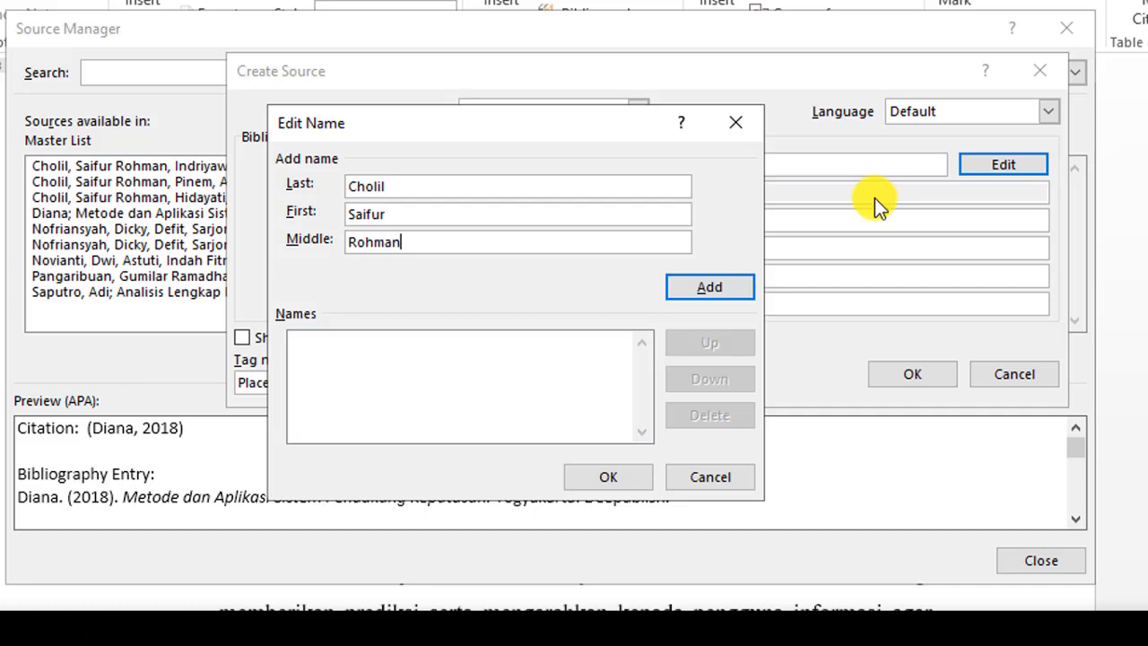
{"action": "key", "text": "Return"}
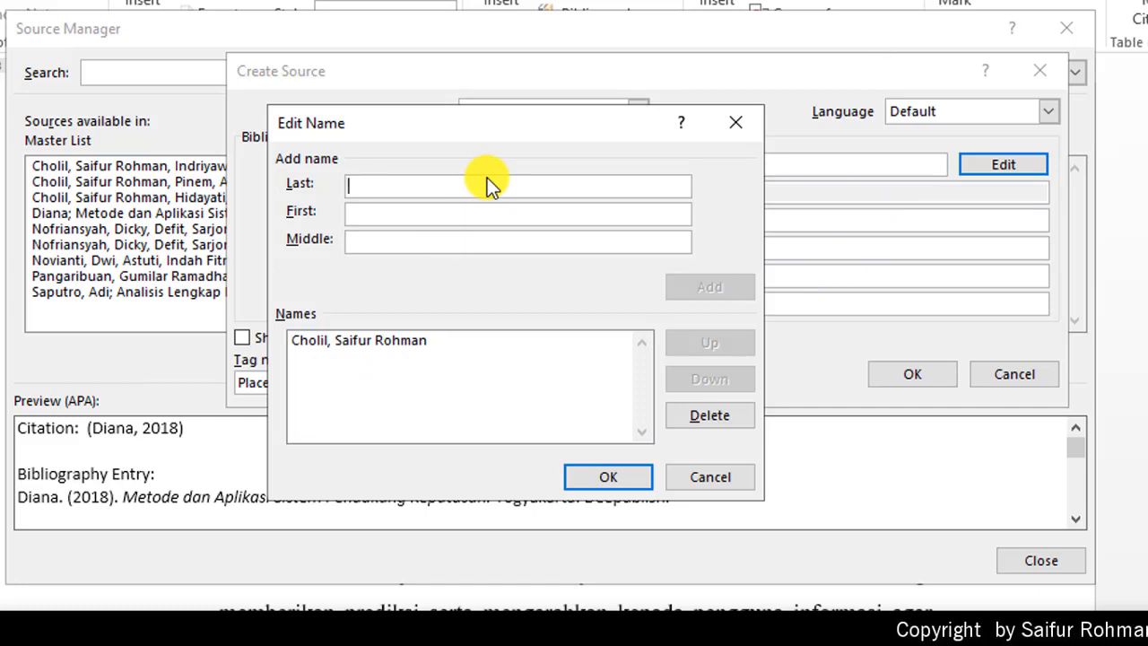
Add the second author's last, first and middle names to the journal article's author list
{"action": "type", "text": "Pinem"}
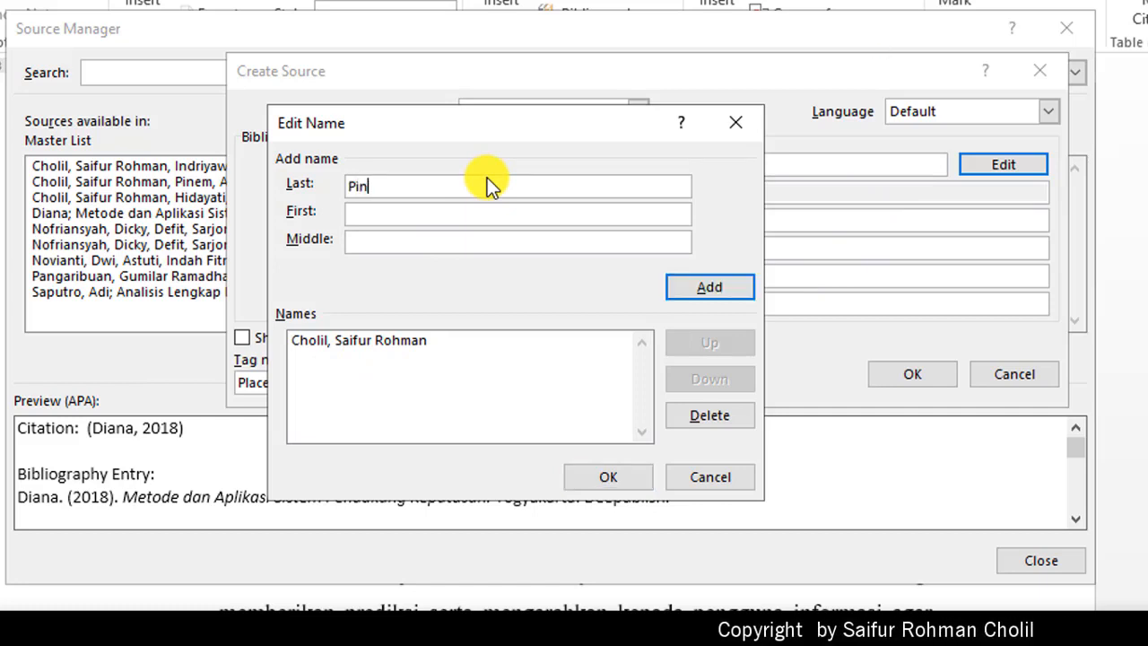
{"action": "key", "text": "Tab"}
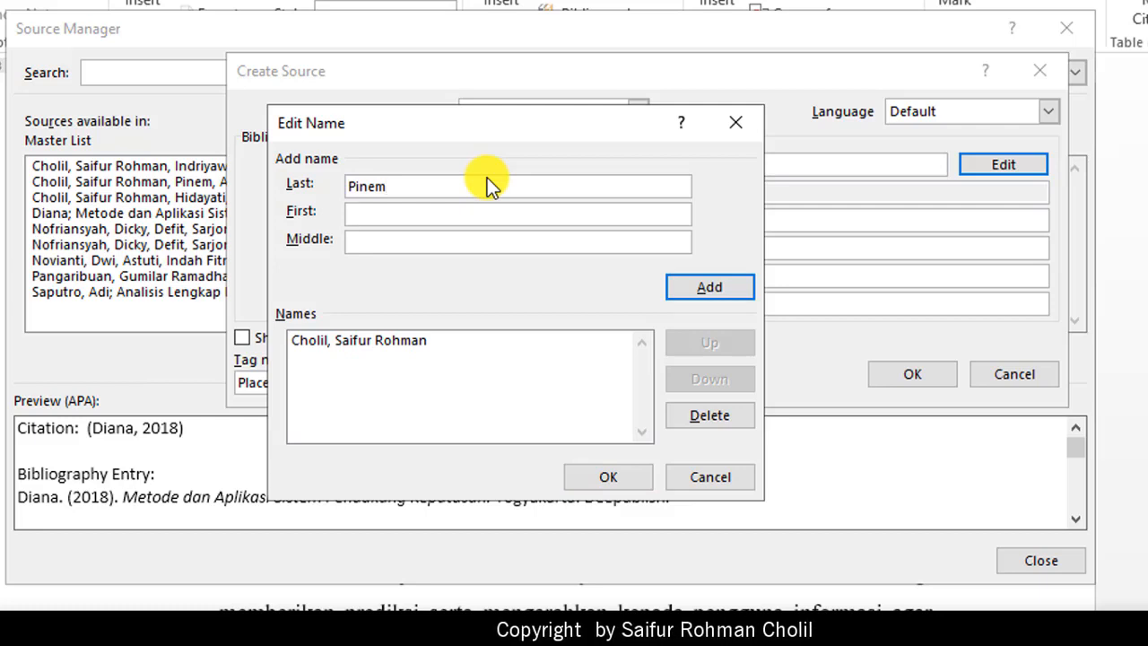
{"action": "type", "text": "Agusta"}
{"action": "key", "text": "Tab"}
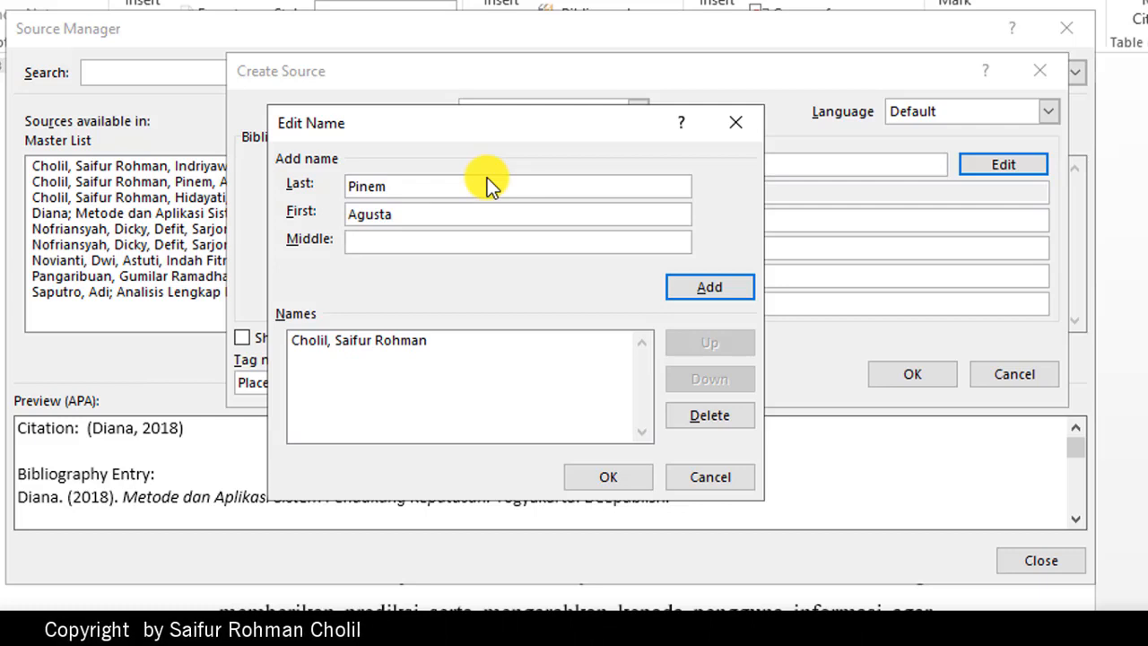
{"action": "type", "text": "Prab"}
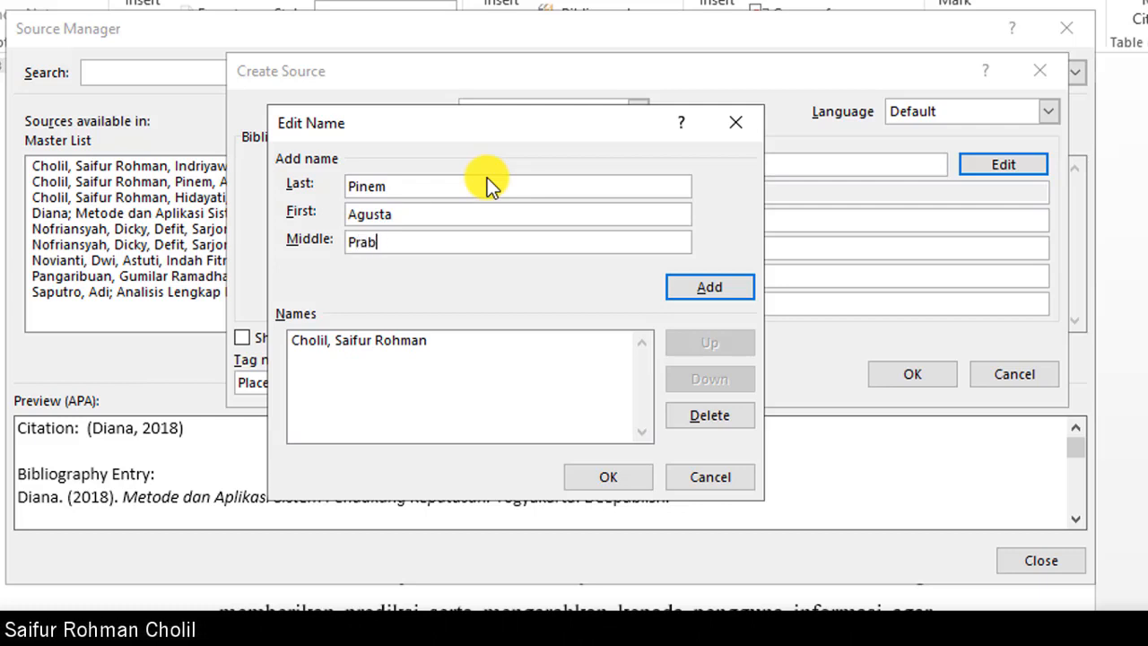
{"action": "type", "text": "a Ristadi"}
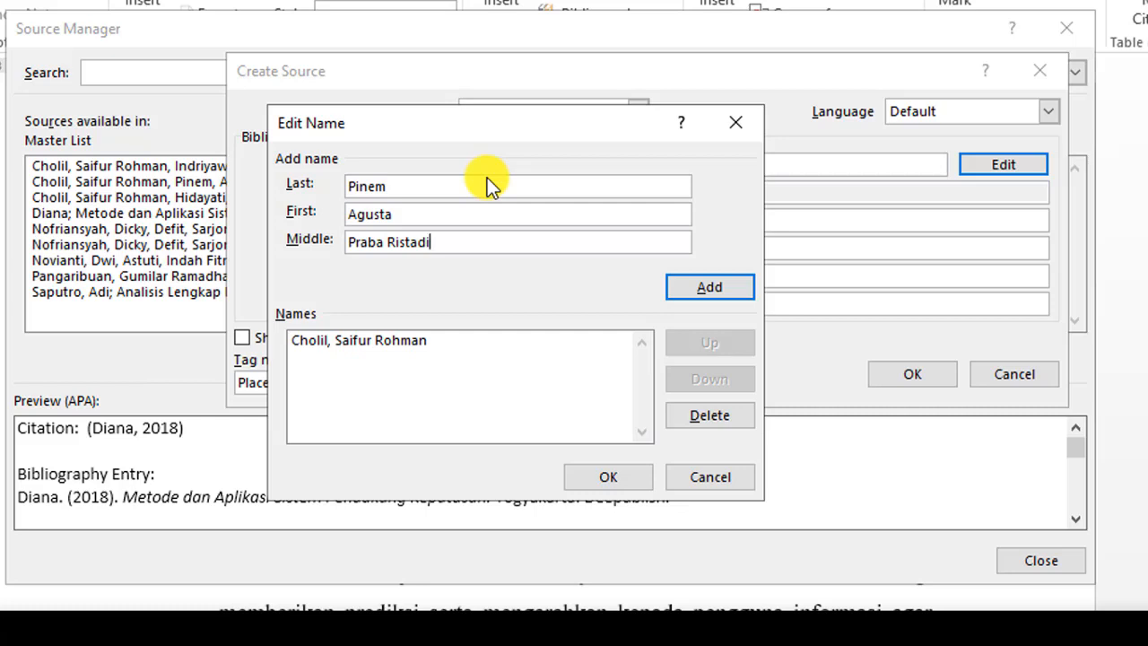
{"action": "key", "text": "Return"}
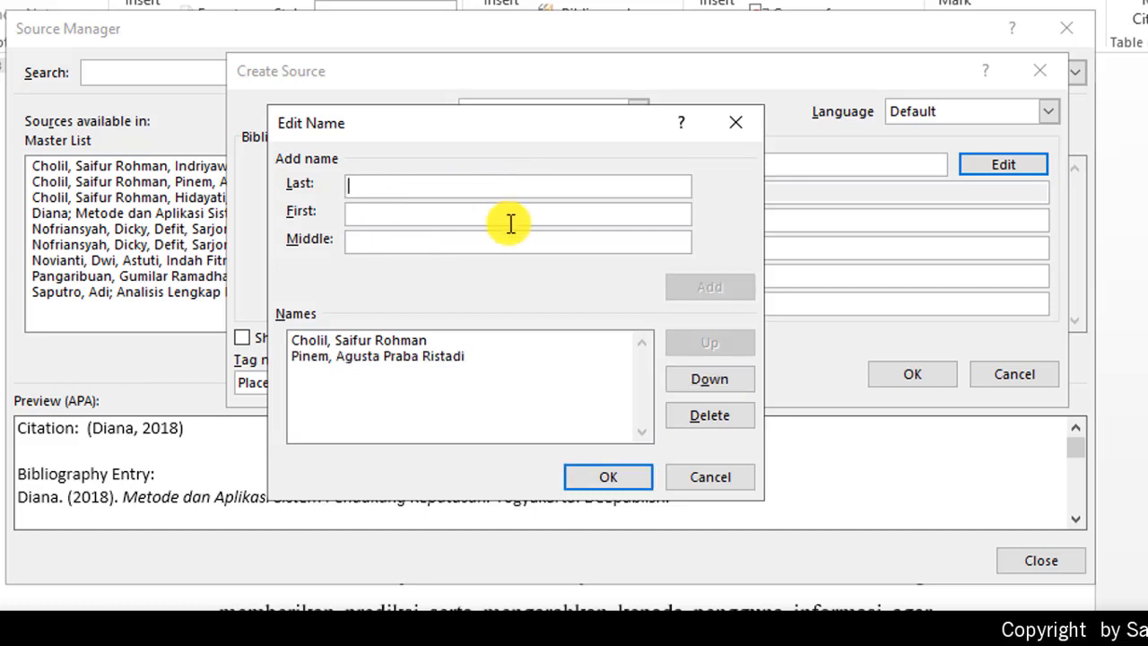
Add the third author's last and first names and apply all three names to the journal article source
{"action": "type", "text": "V"}
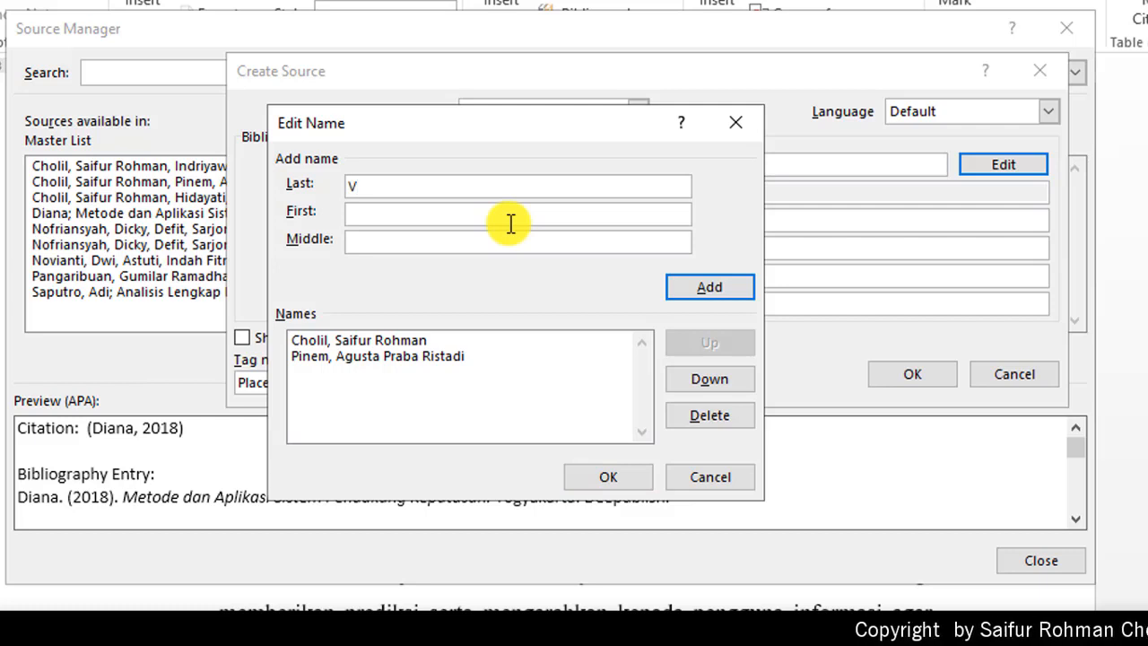
{"action": "type", "text": "yde"}
{"action": "key", "text": "BackSpace"}
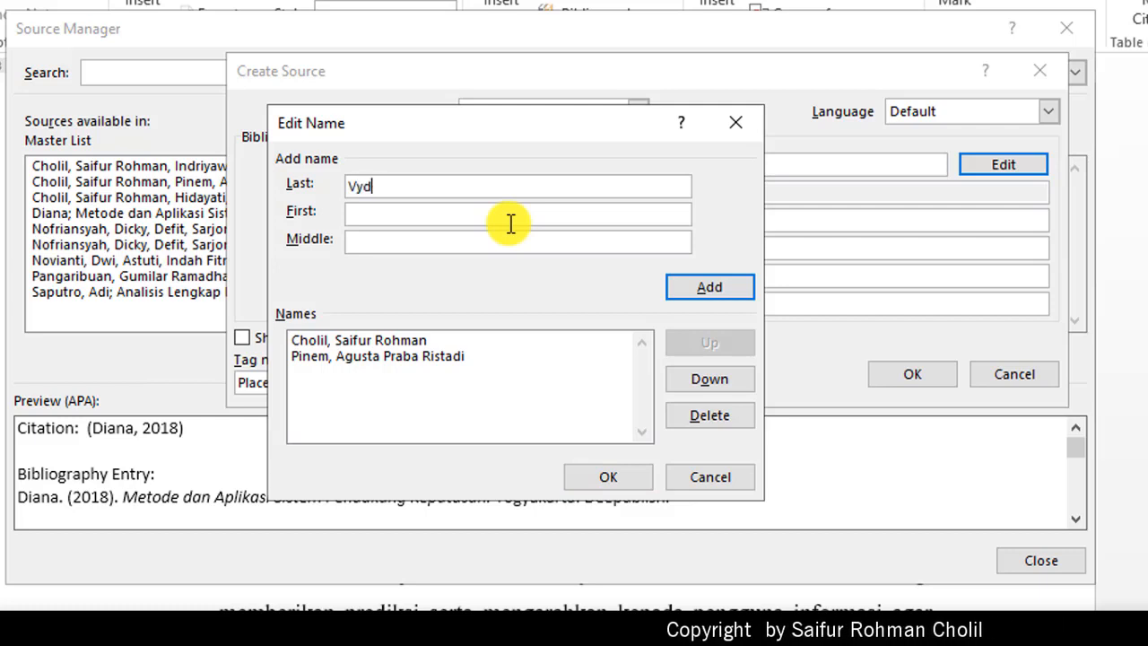
{"action": "type", "text": "ia"}
{"action": "key", "text": "Tab"}
{"action": "type", "text": "V"}
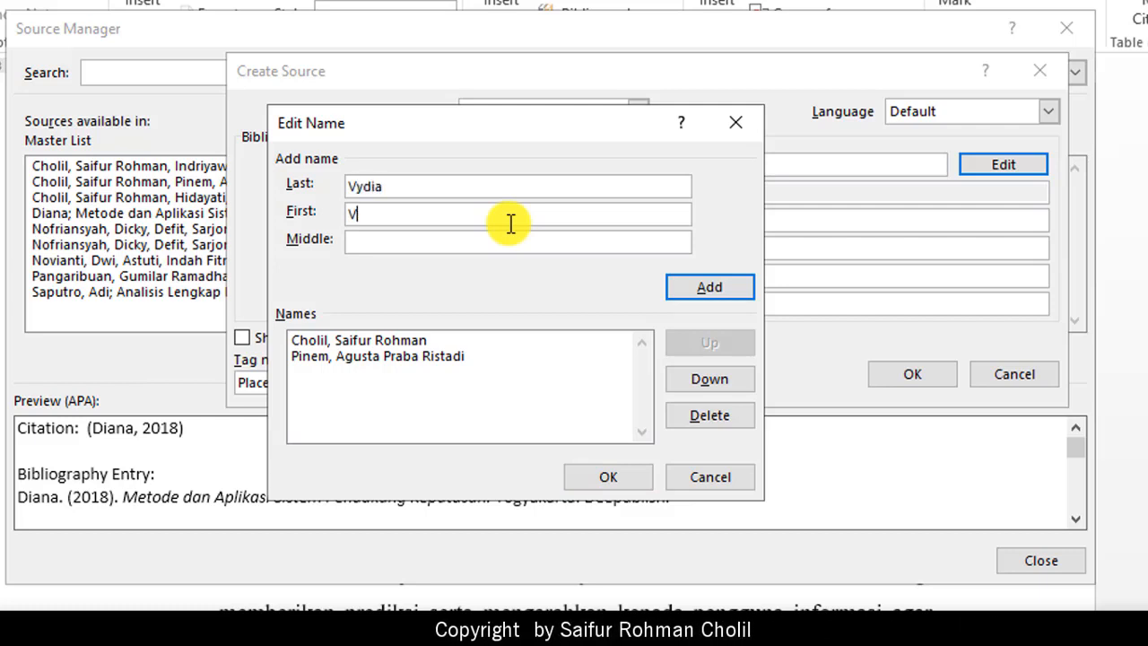
{"action": "type", "text": "ensy"}
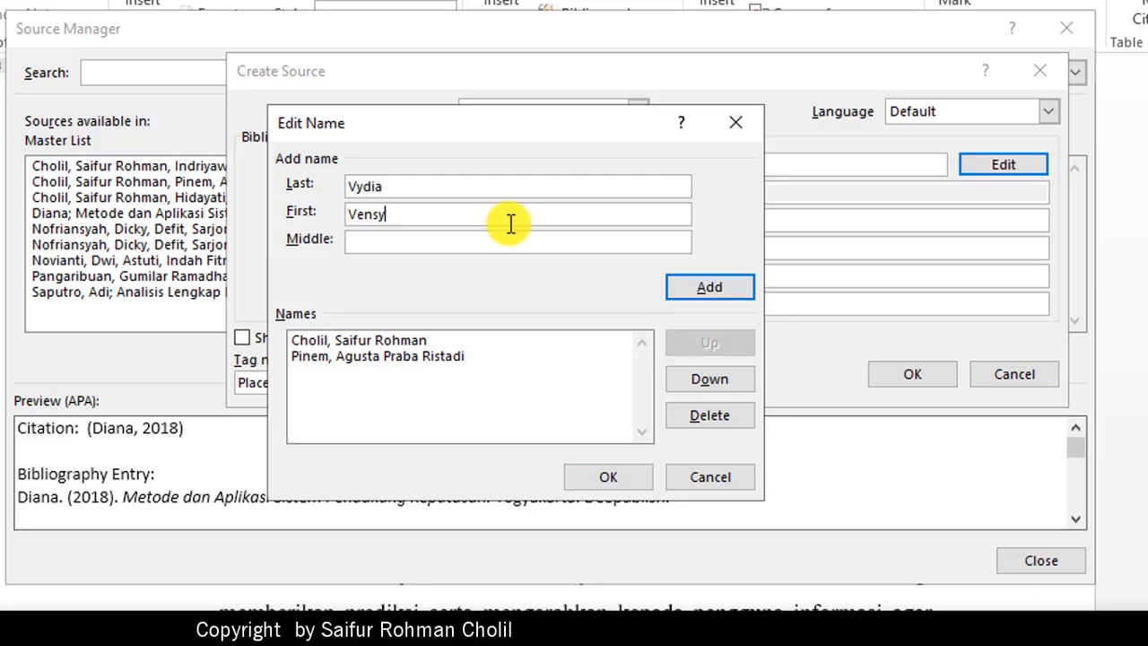
{"action": "key", "text": "Return"}
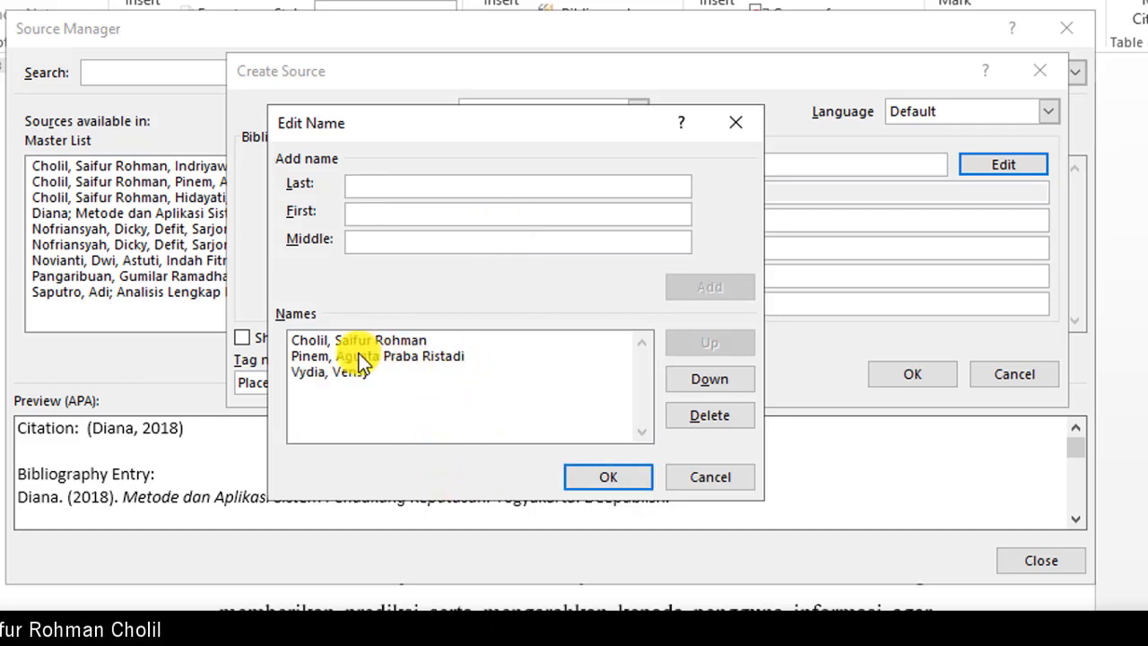
{"action": "left_click", "coordinate": [601, 485]}
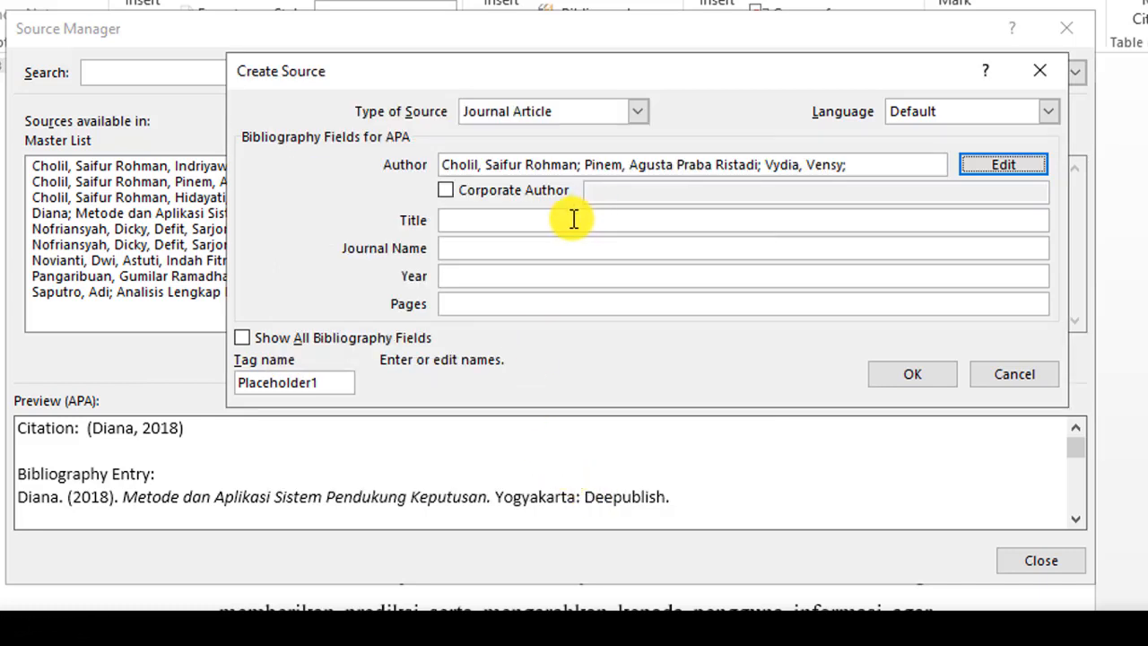
Begin the article's title with "Impelementasi Metode Simple Multi Attribute Rating Technique untuk Penentuan Prioritas Rehabilitasi dan Rekonstruksi"
{"action": "left_click", "coordinate": [573, 220]}
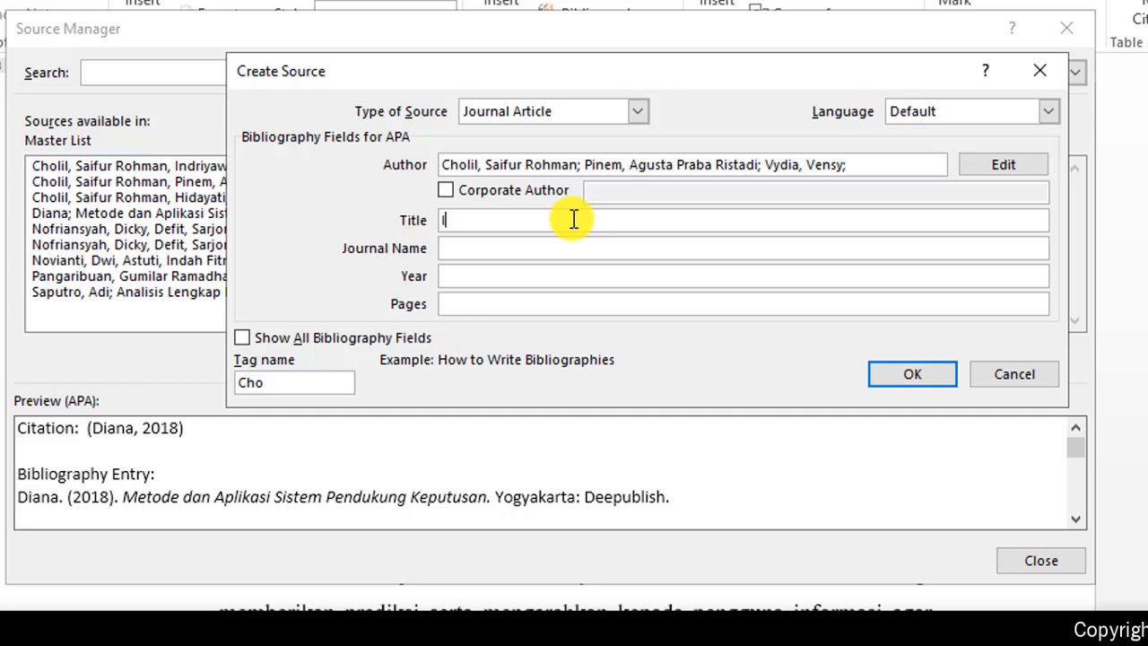
{"action": "type", "text": "Impeleme"}
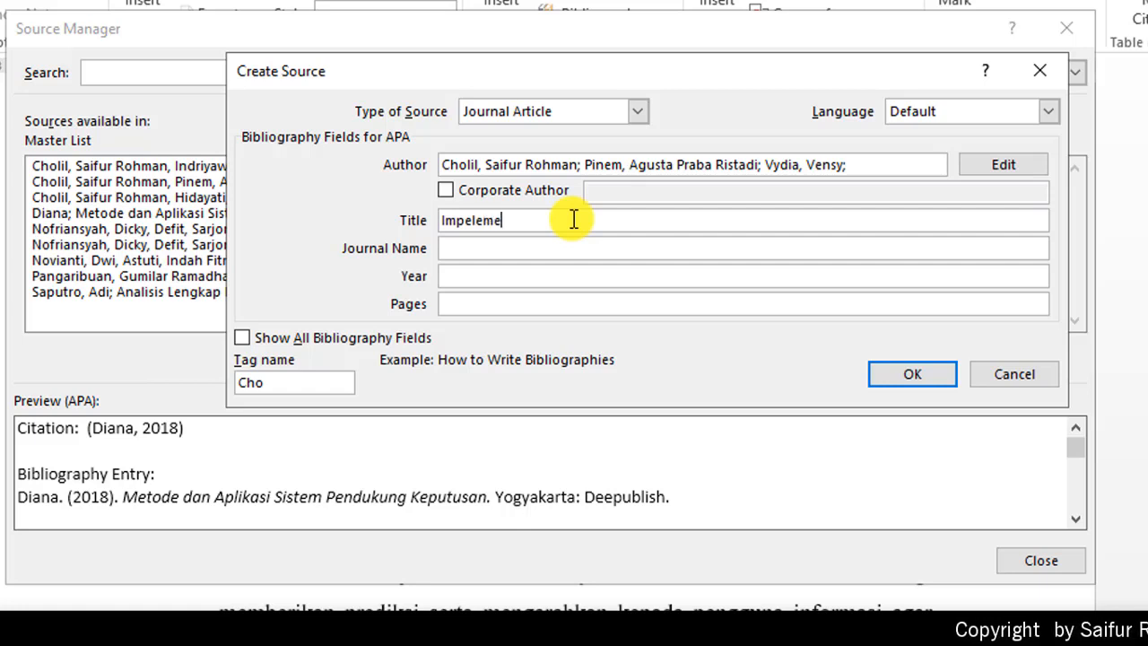
{"action": "type", "text": "ntasi Met"}
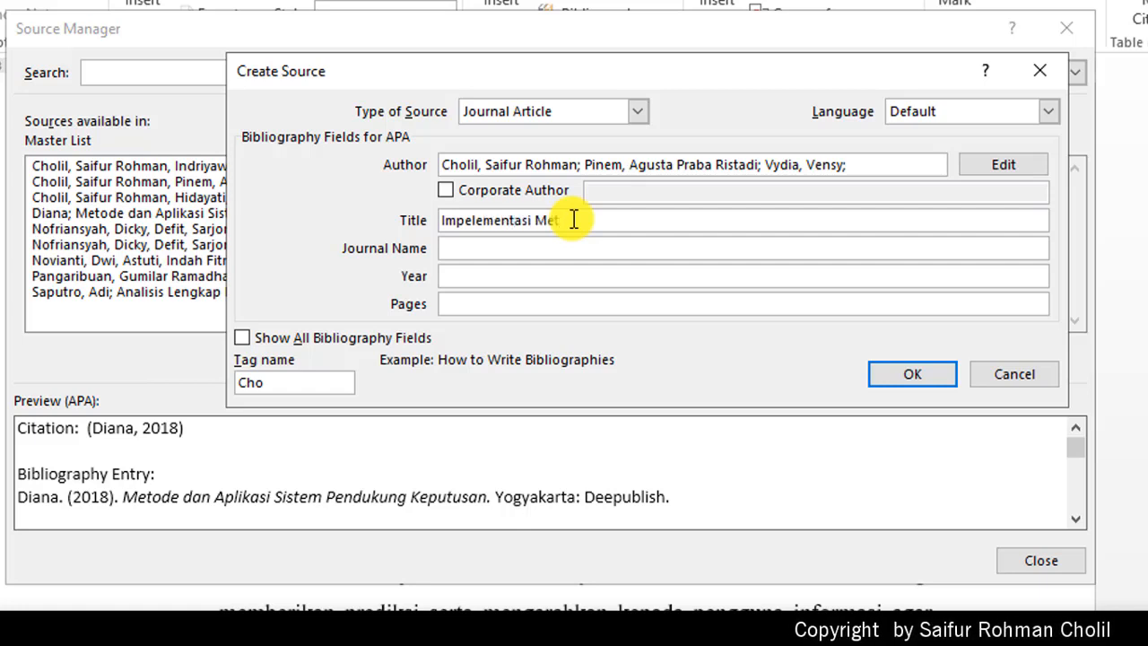
{"action": "type", "text": "ode Simple "}
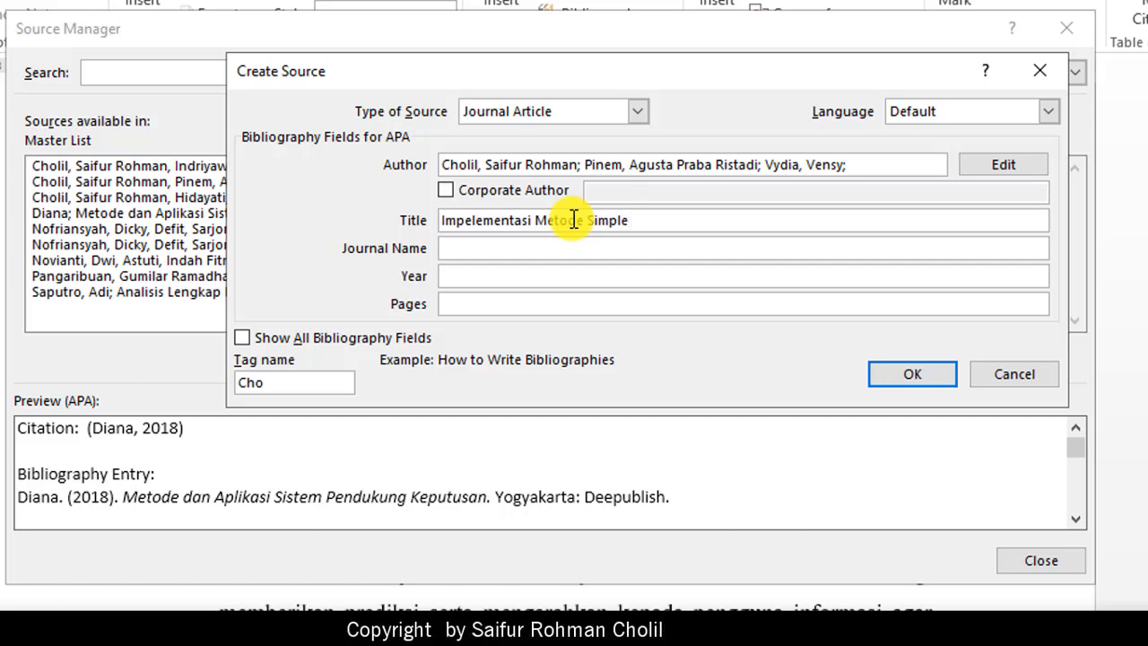
{"action": "type", "text": "Multi Atr"}
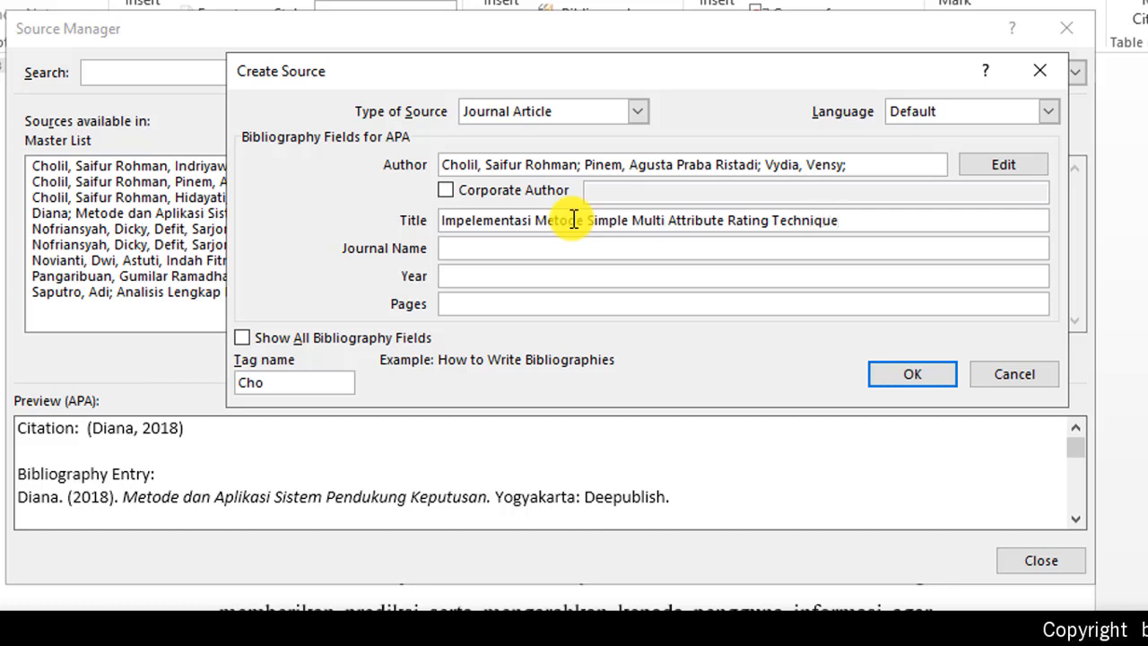
{"action": "type", "text": "tu"}
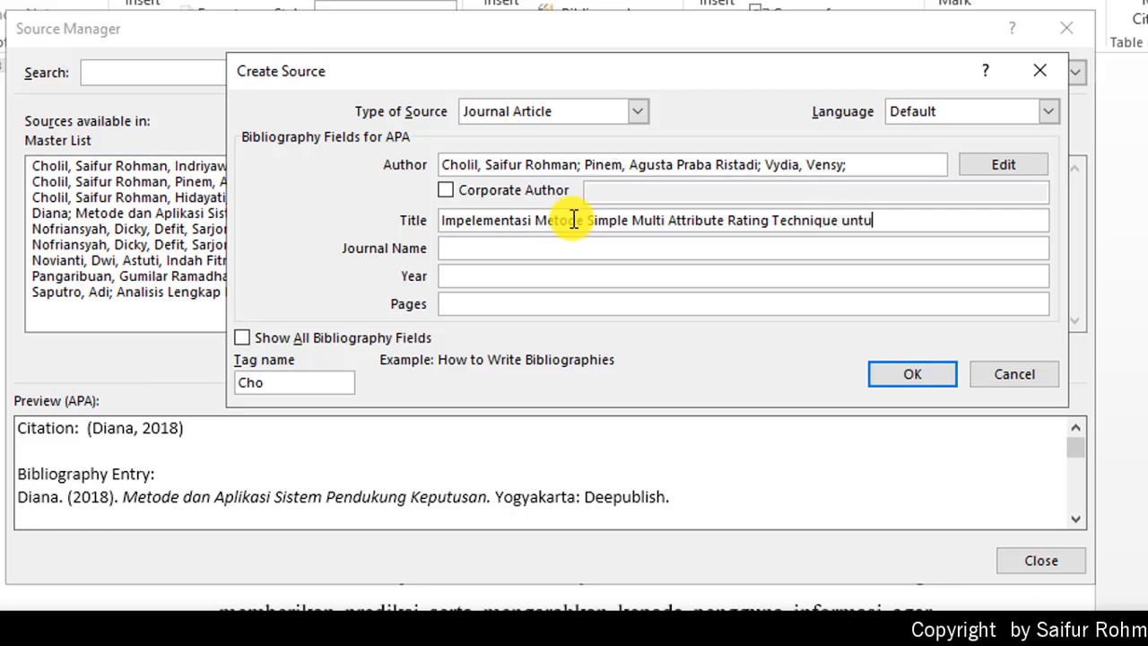
{"action": "type", "text": "k Penent"}
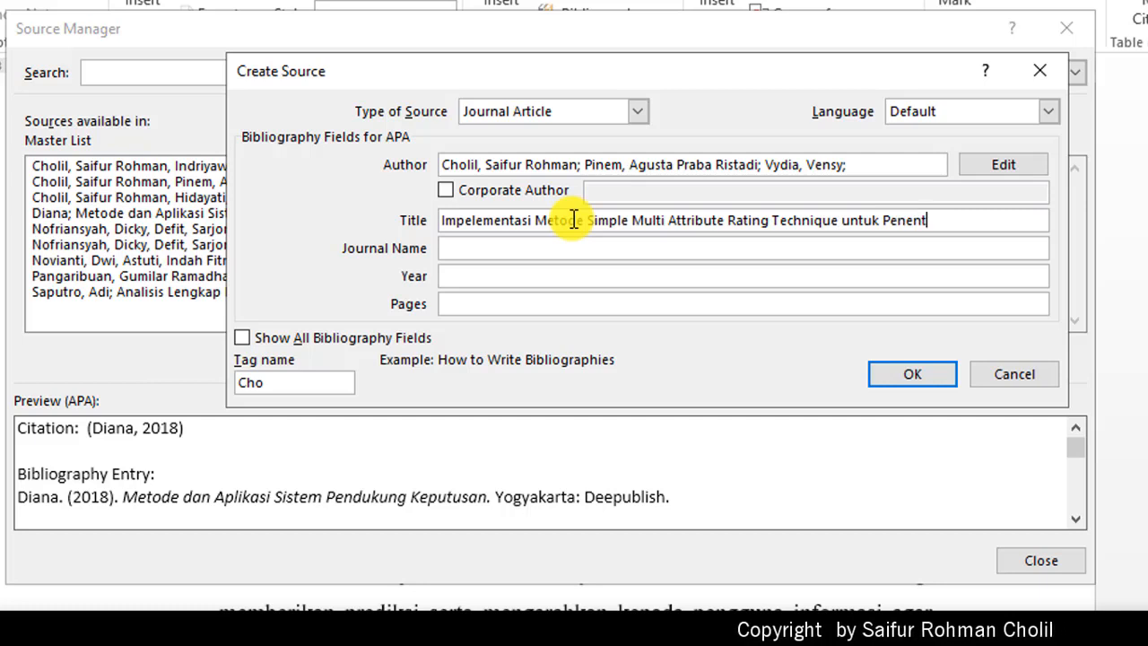
{"action": "type", "text": "uan Prio"}
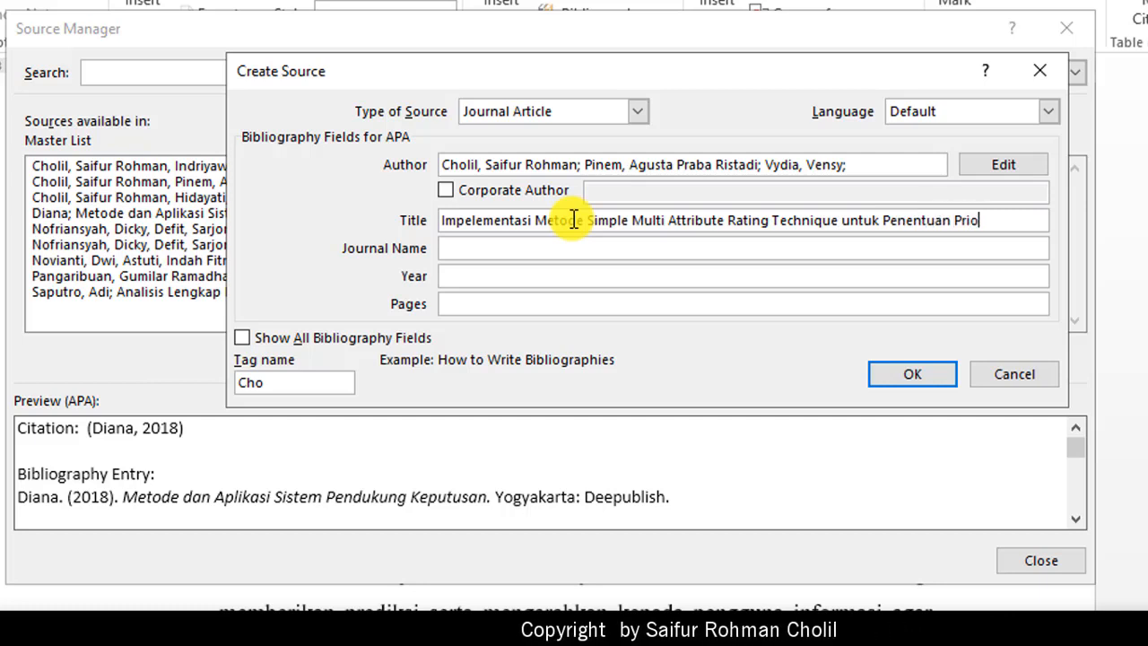
{"action": "type", "text": "ritas "}
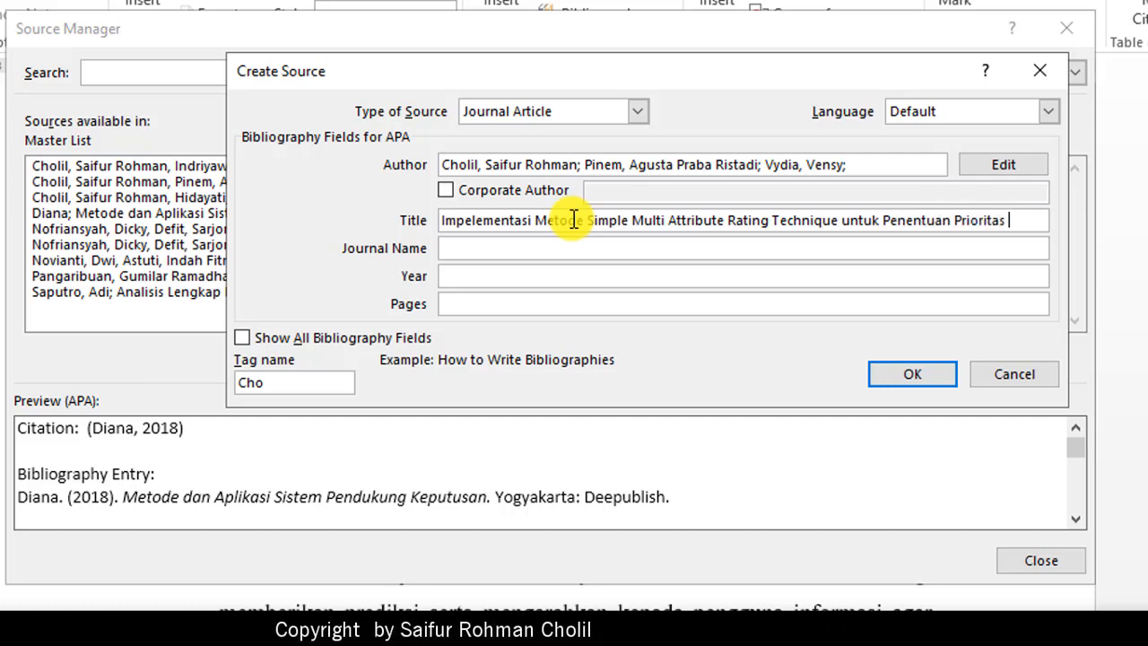
{"action": "type", "text": "Rehab"}
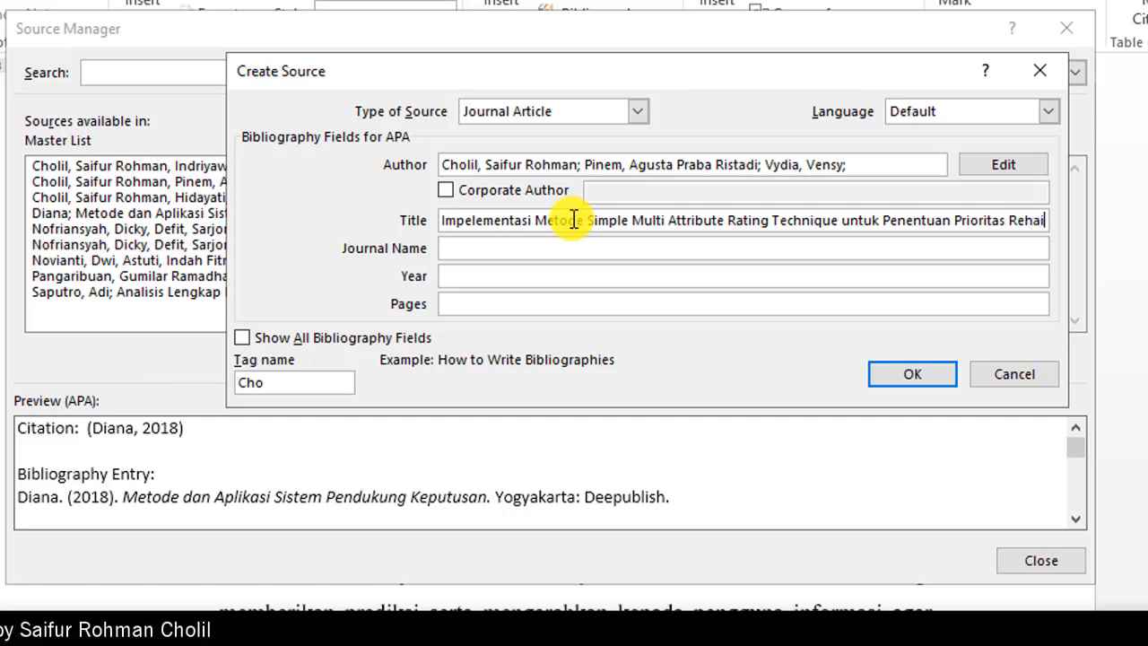
{"action": "type", "text": "ilitas"}
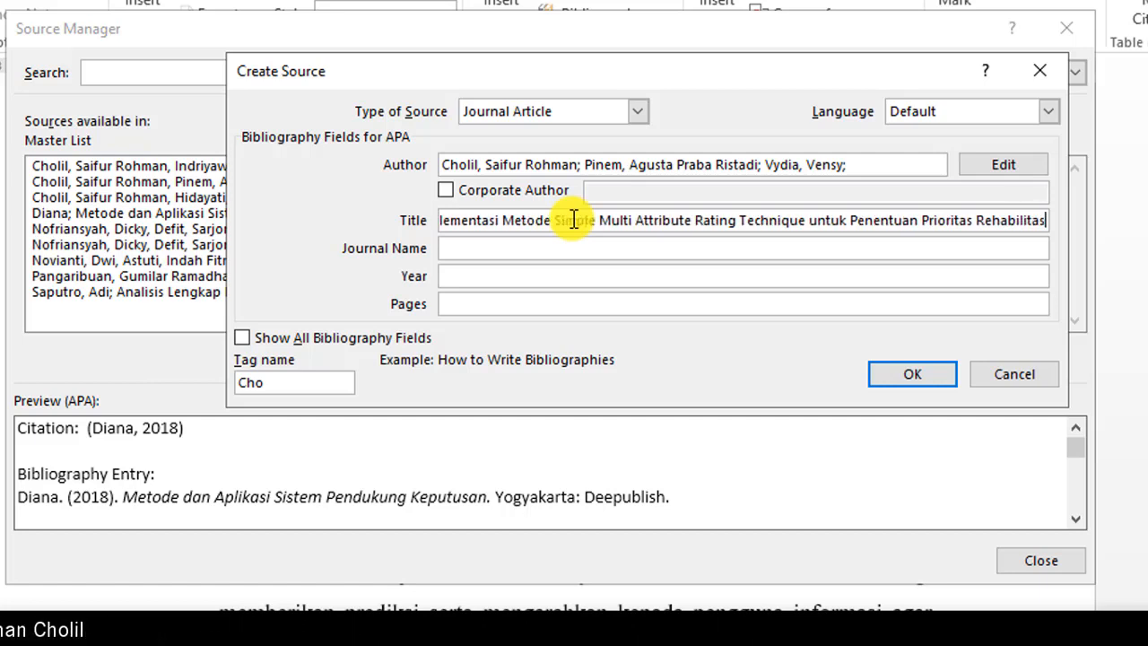
{"action": "type", "text": "i dan "}
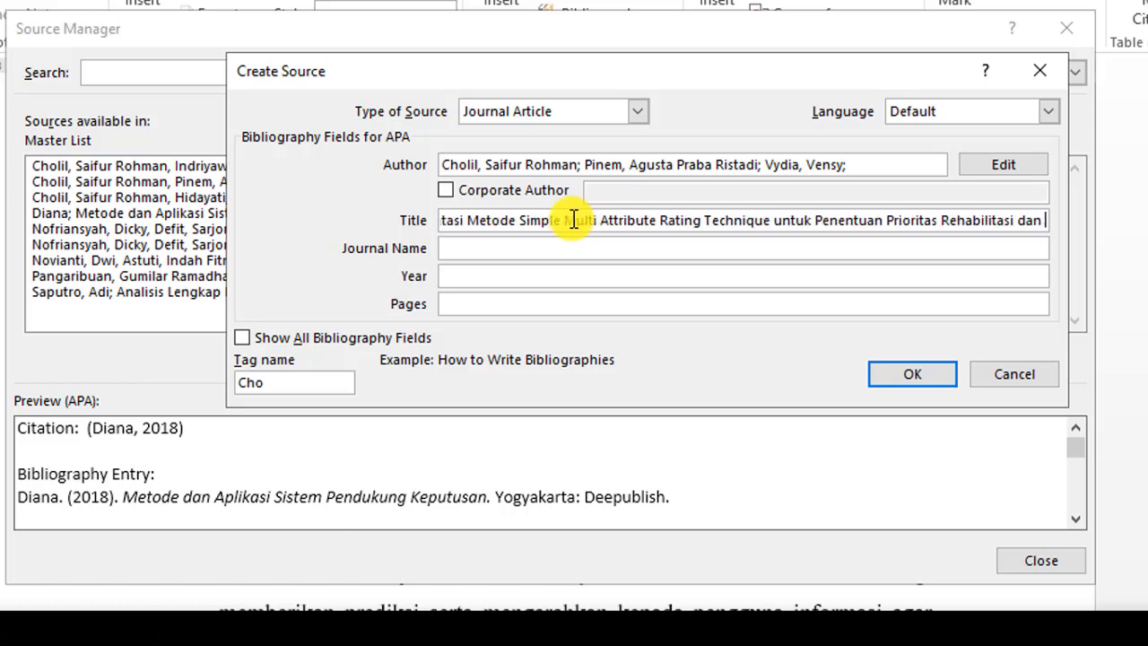
{"action": "type", "text": "Rekonstruksi"}
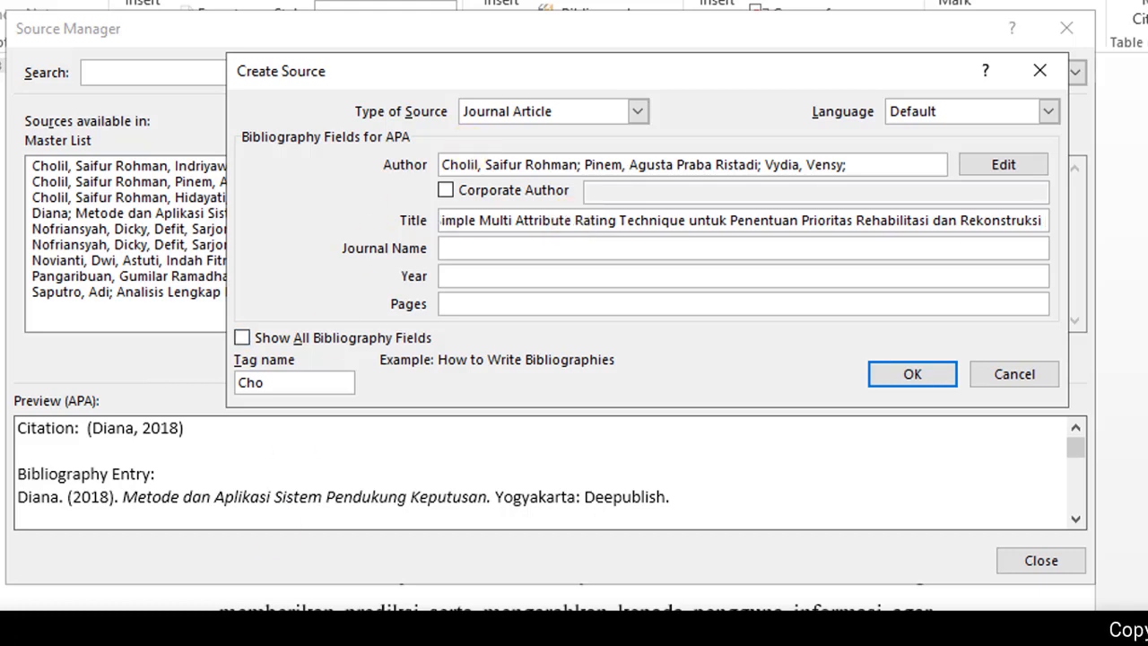
Check the title's last words in the JURNAL1 paper in Nitro Pro and complete the source title with "Pasca Bencana Alam"
{"action": "key", "text": "alt+Tab"}
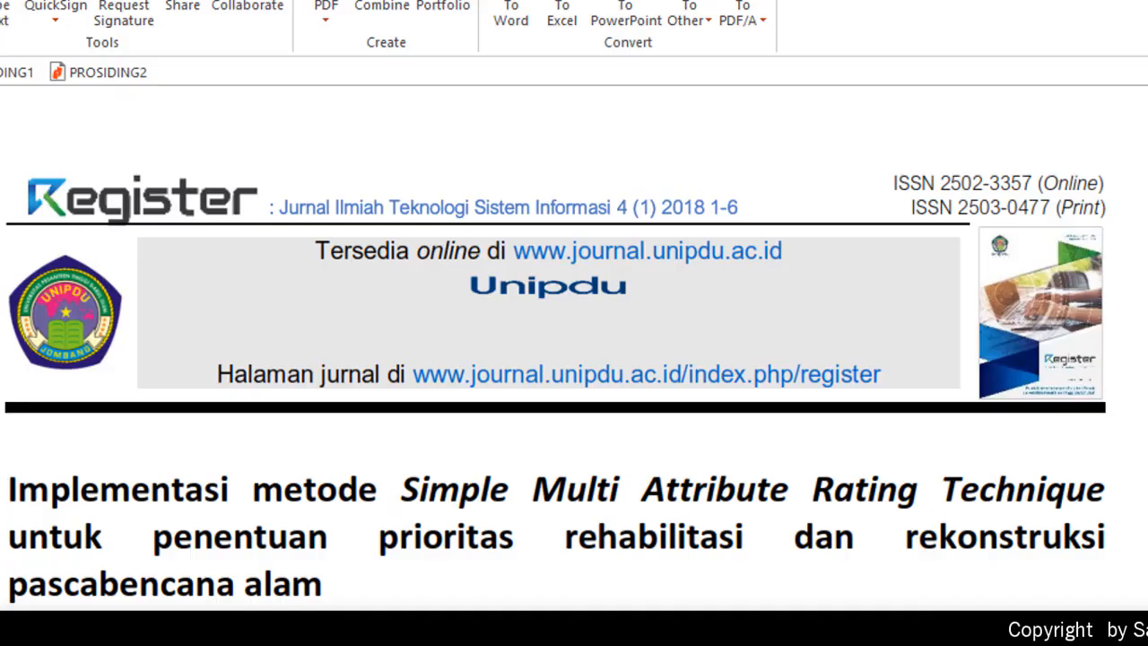
{"action": "key", "text": "alt+Tab"}
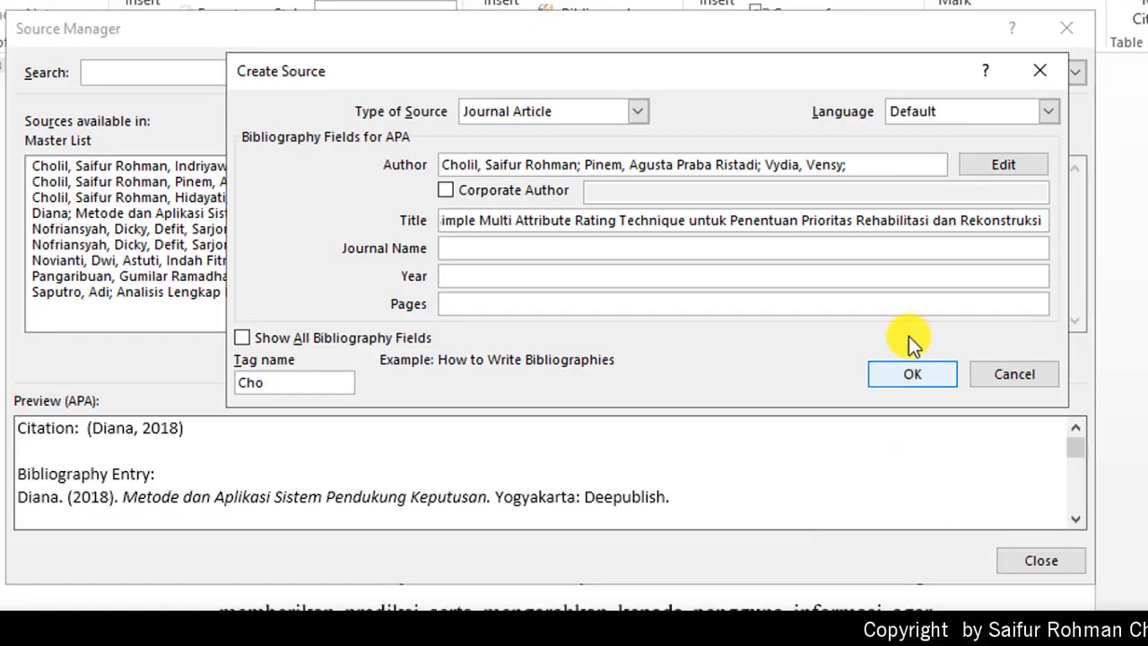
{"action": "type", "text": "P"}
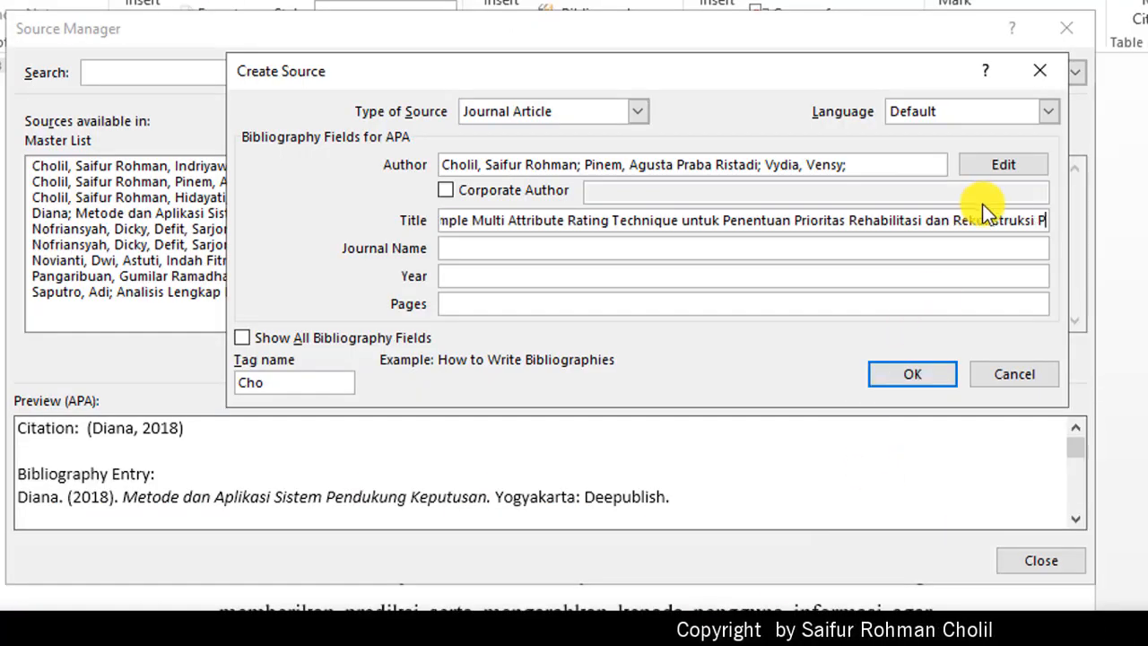
{"action": "type", "text": "acsca"}
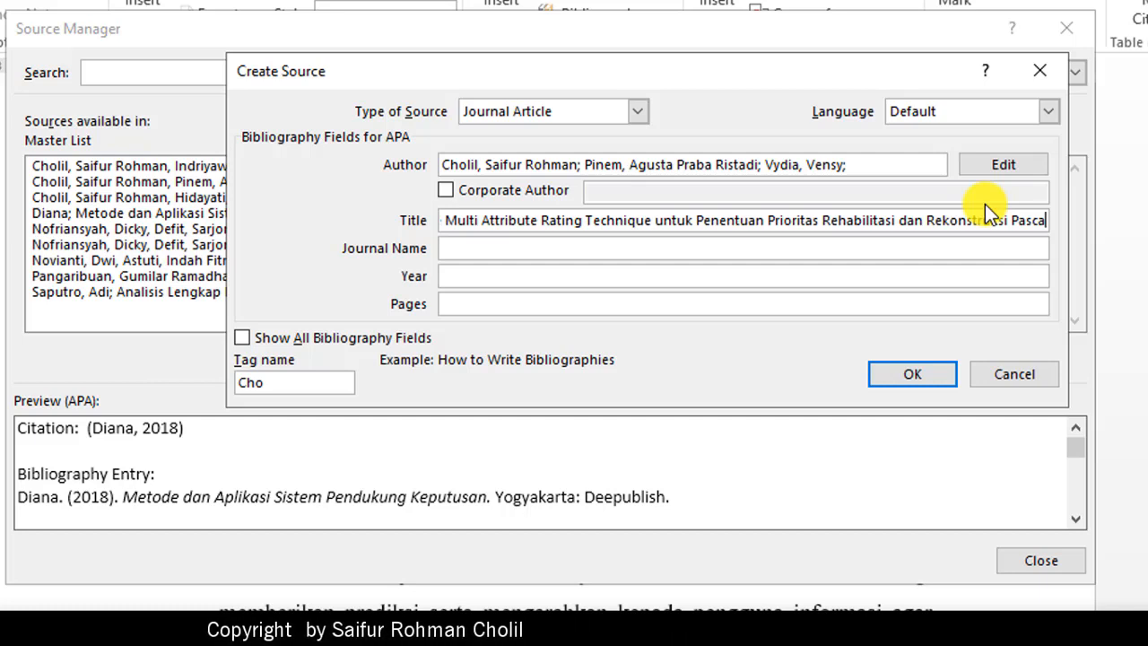
{"action": "type", "text": " Bendana"}
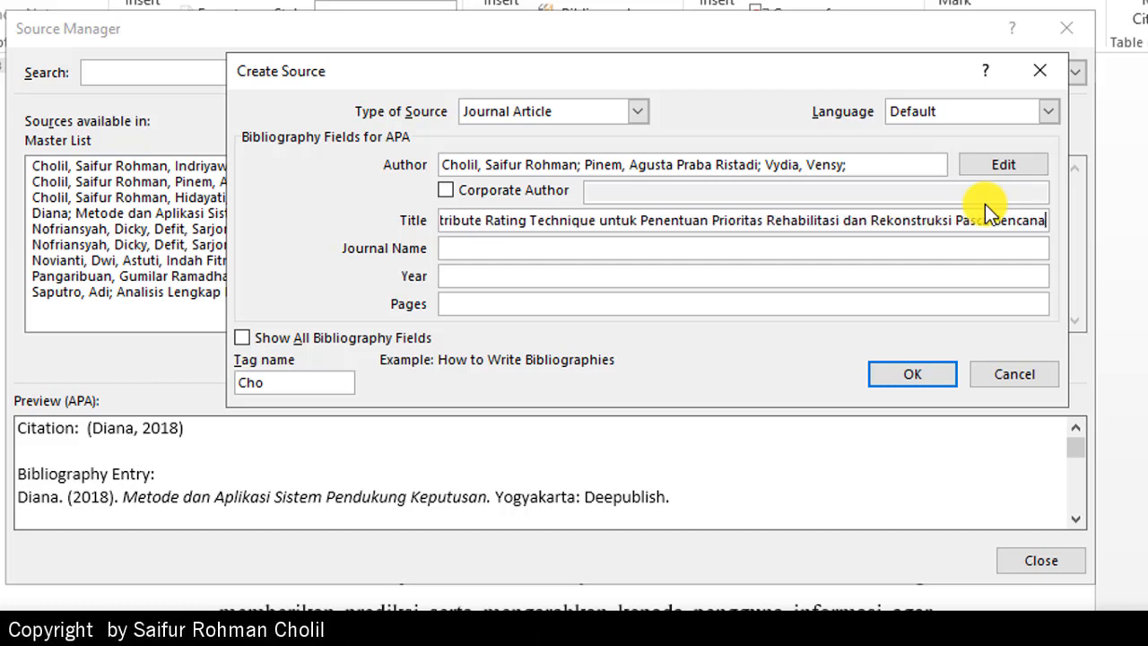
{"action": "type", "text": " Aal"}
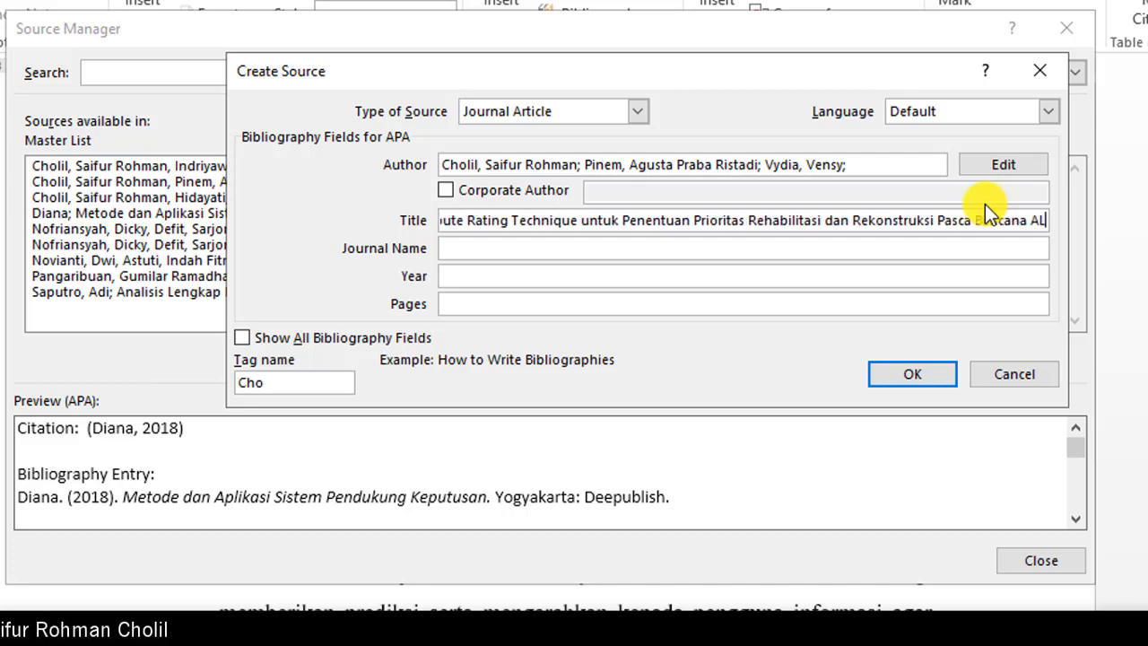
{"action": "key", "text": "BackSpace"}
{"action": "key", "text": "BackSpace"}
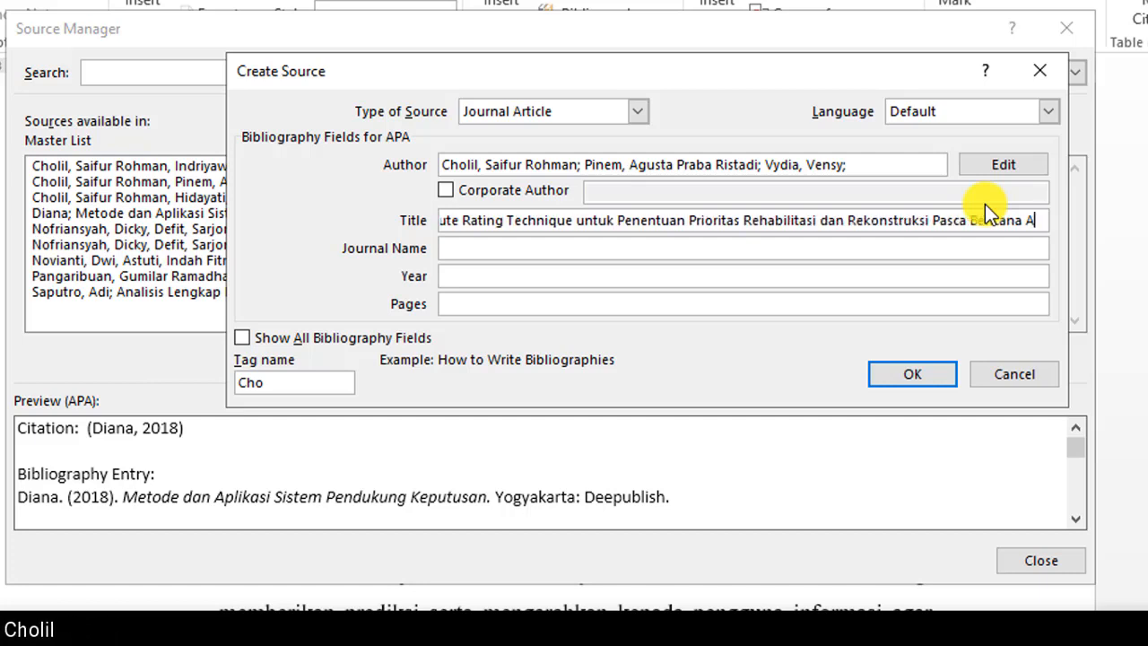
{"action": "type", "text": "lam"}
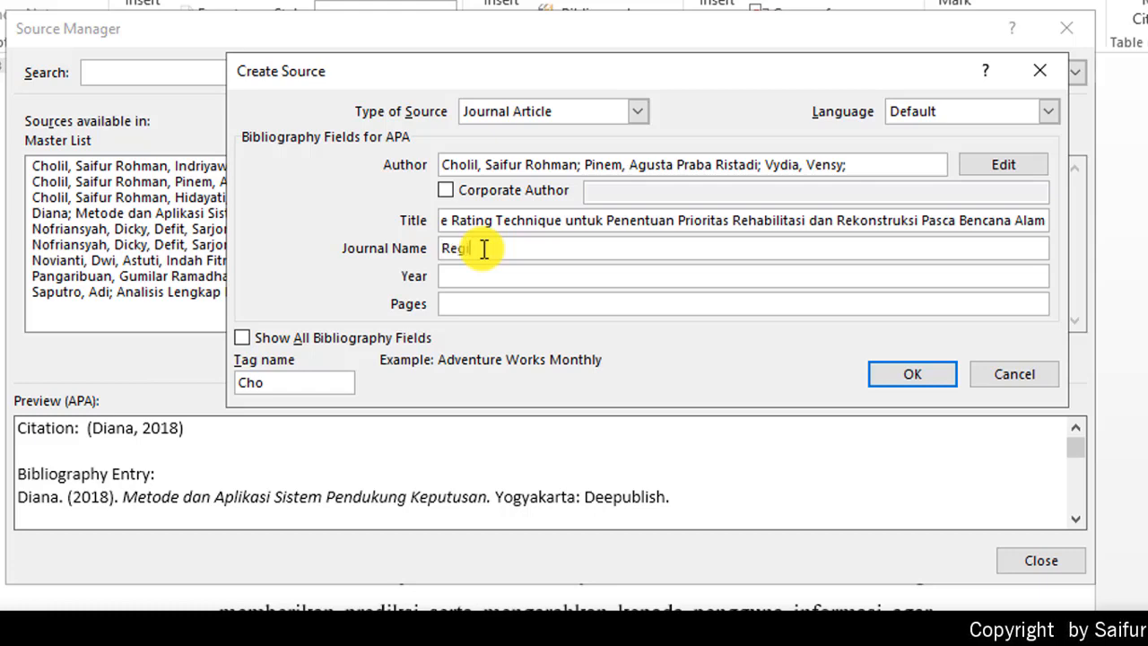
Set the journal name to Register and the year to 2018 for the journal article source
{"action": "left_click", "coordinate": [485, 249]}
{"action": "type", "text": "Register"}
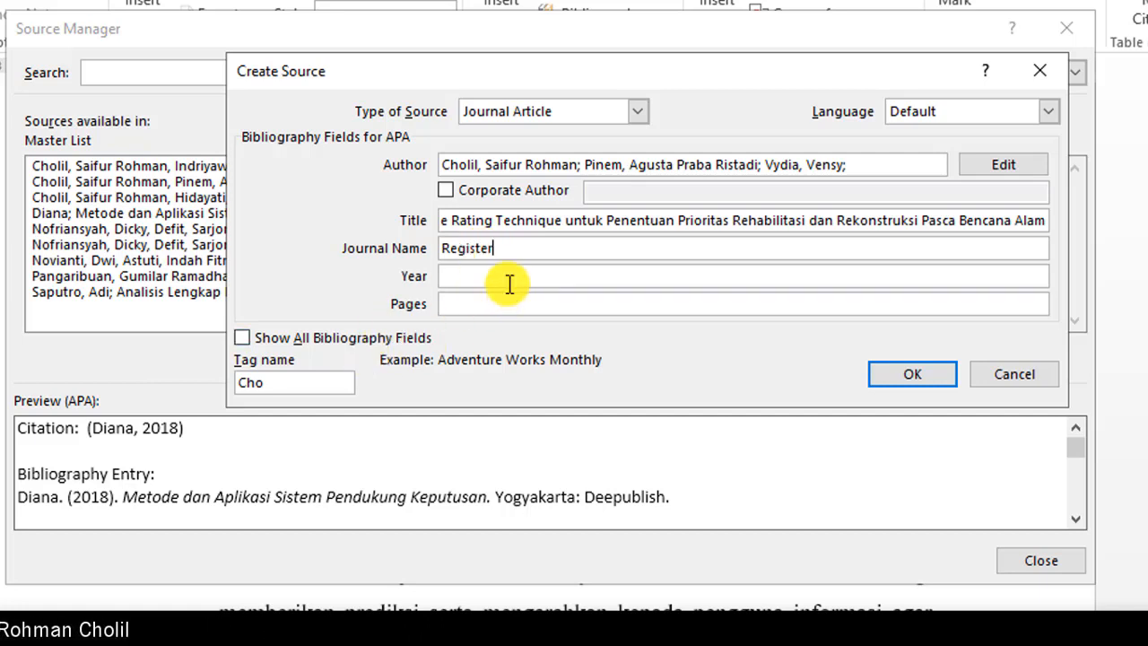
{"action": "left_click", "coordinate": [510, 279]}
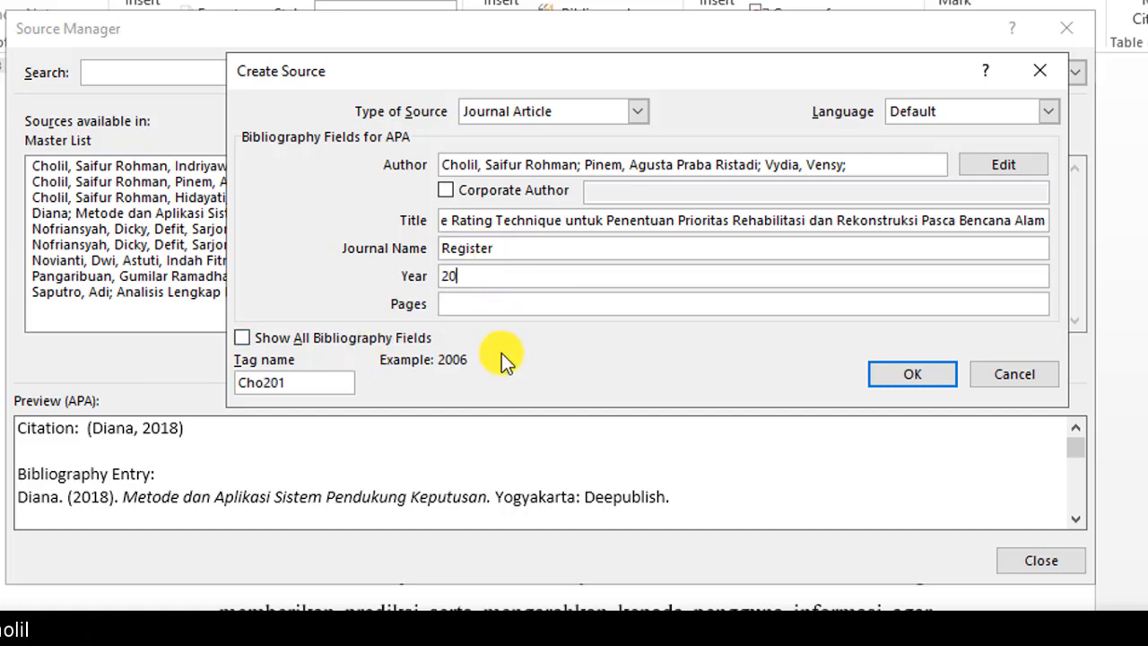
{"action": "type", "text": "2018"}
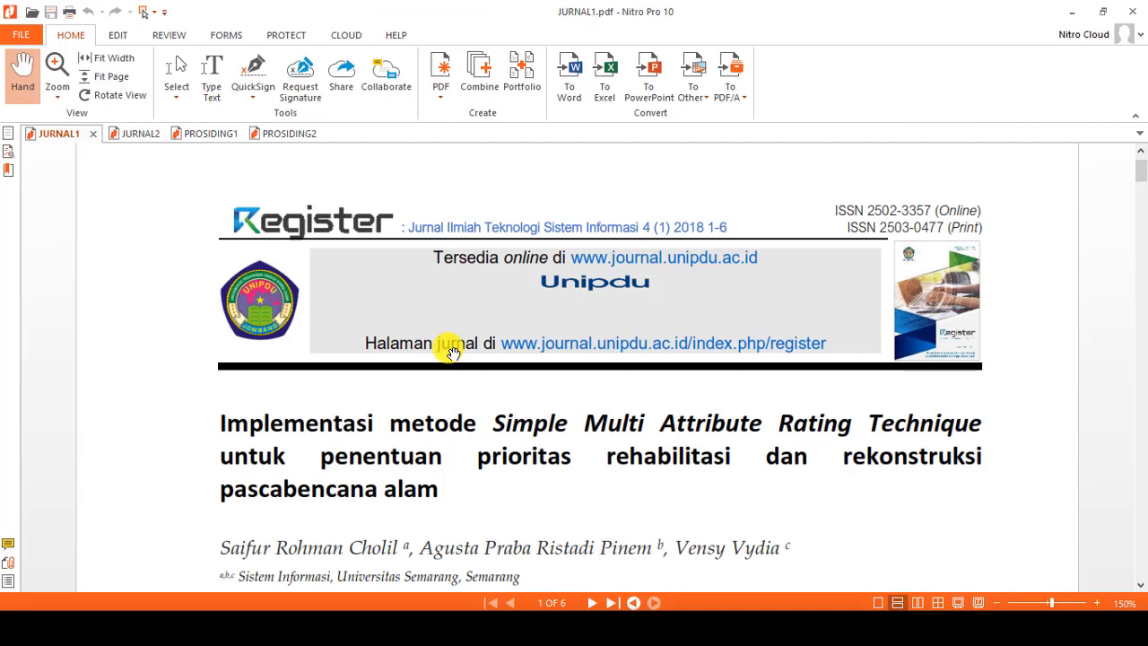
Switch to the JURNAL1 paper in Nitro Pro and highlight the page range 1-6 in the journal's header line
{"action": "scroll", "coordinate": [453, 352], "scroll_direction": "down", "scroll_amount": 1}
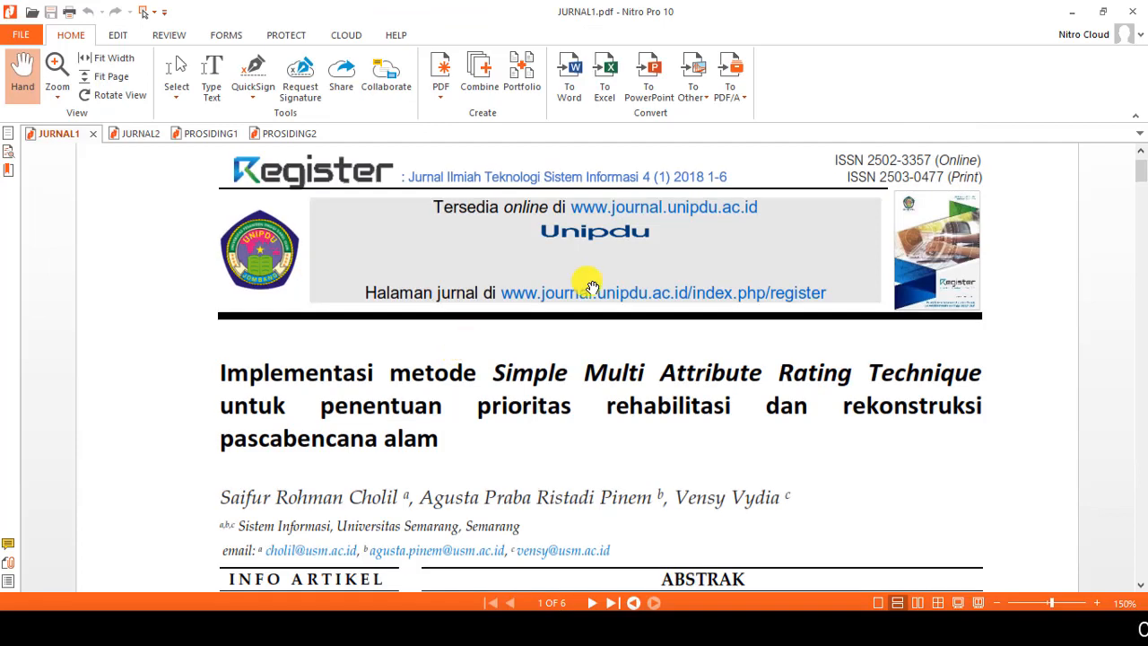
{"action": "scroll", "coordinate": [587, 289], "scroll_direction": "up", "scroll_amount": 1}
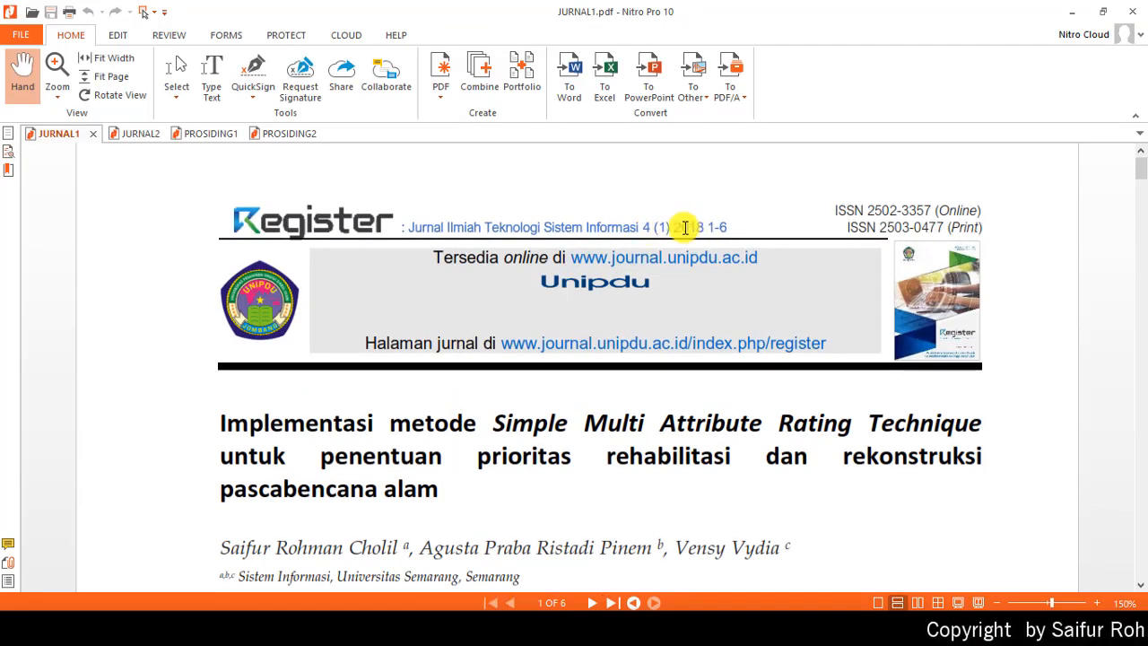
{"action": "left_click_drag", "start_coordinate": [703, 225], "coordinate": [734, 226]}
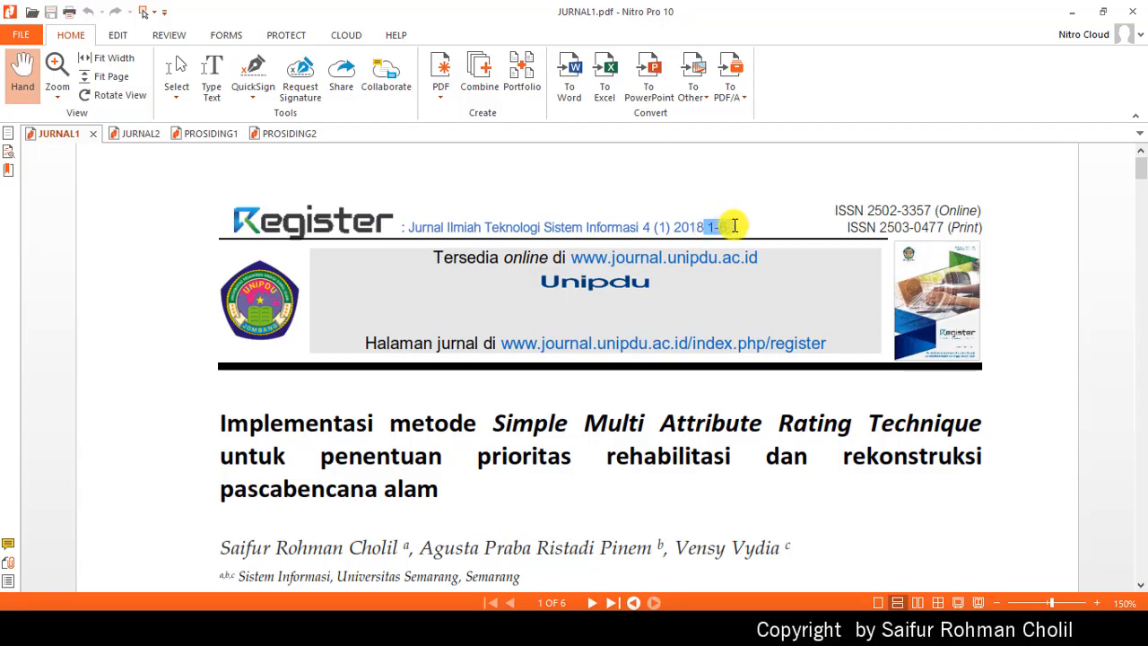
Examine the page numbers printed throughout the JURNAL1 paper to verify the article's page range, returning to the first page
{"action": "scroll", "coordinate": [749, 255], "scroll_direction": "down", "scroll_amount": 9}
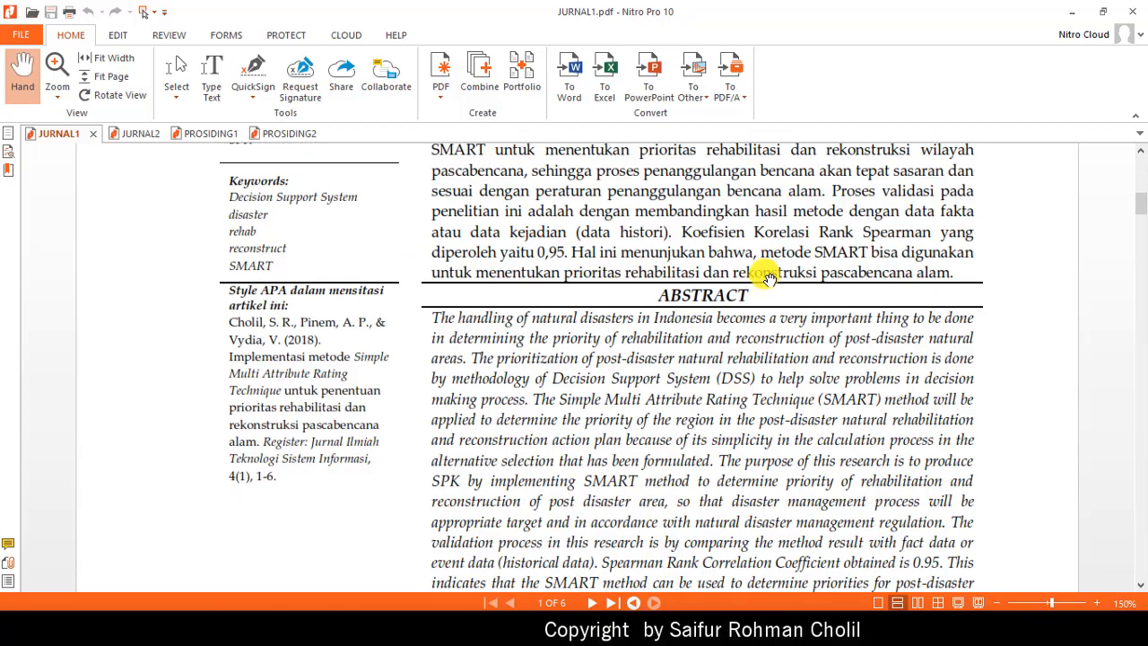
{"action": "scroll", "coordinate": [767, 274], "scroll_direction": "down", "scroll_amount": 6}
{"action": "scroll", "coordinate": [489, 366], "scroll_direction": "down", "scroll_amount": 2}
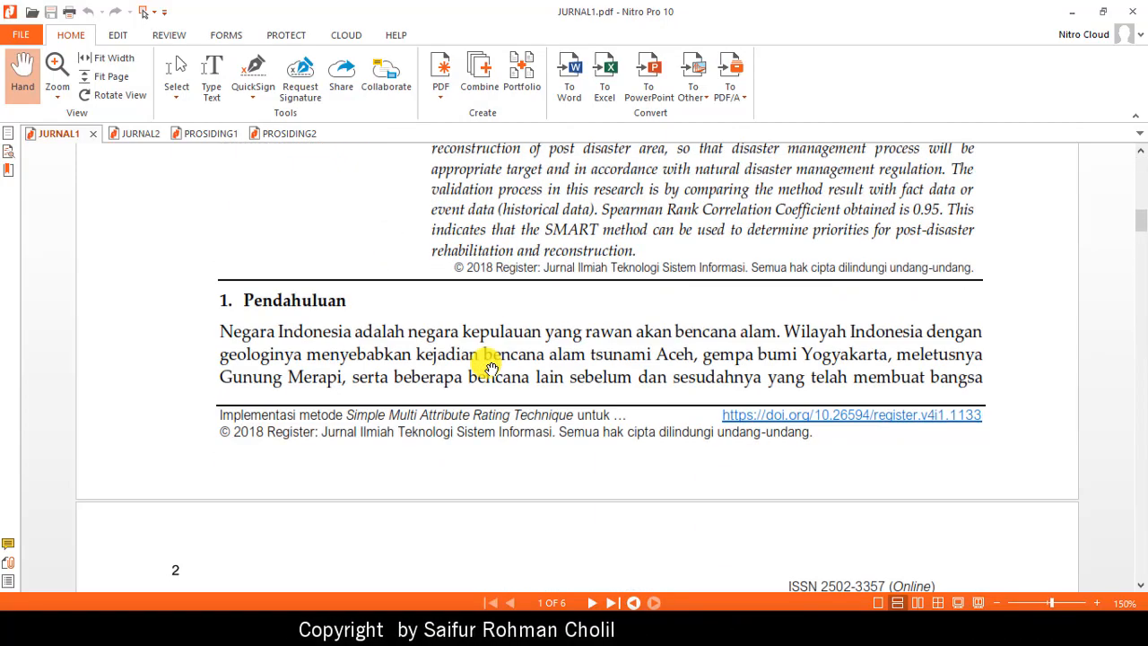
{"action": "scroll", "coordinate": [489, 366], "scroll_direction": "down", "scroll_amount": 1}
{"action": "scroll", "coordinate": [348, 494], "scroll_direction": "down", "scroll_amount": 3}
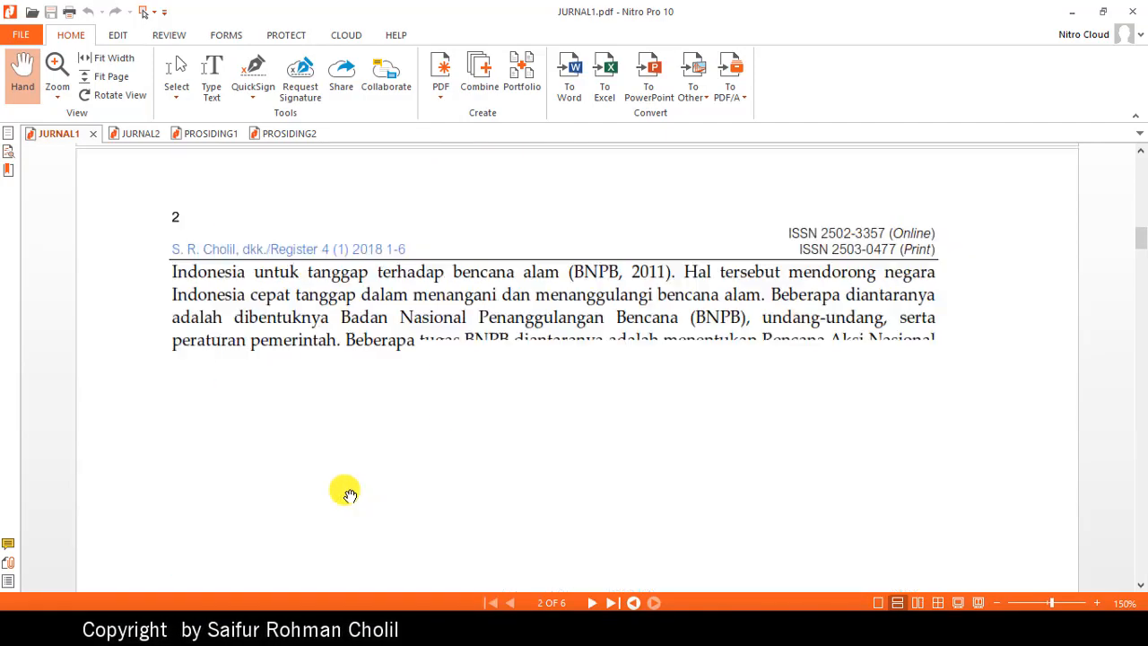
{"action": "scroll", "coordinate": [348, 495], "scroll_direction": "down", "scroll_amount": 15}
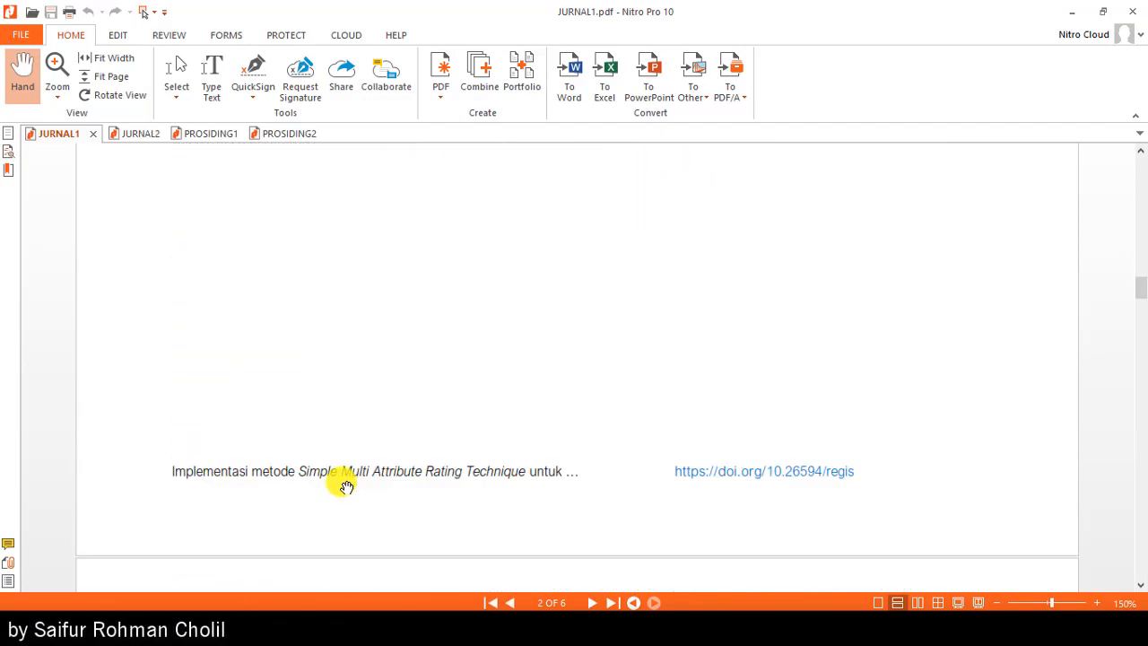
{"action": "scroll", "coordinate": [554, 433], "scroll_direction": "down", "scroll_amount": 4}
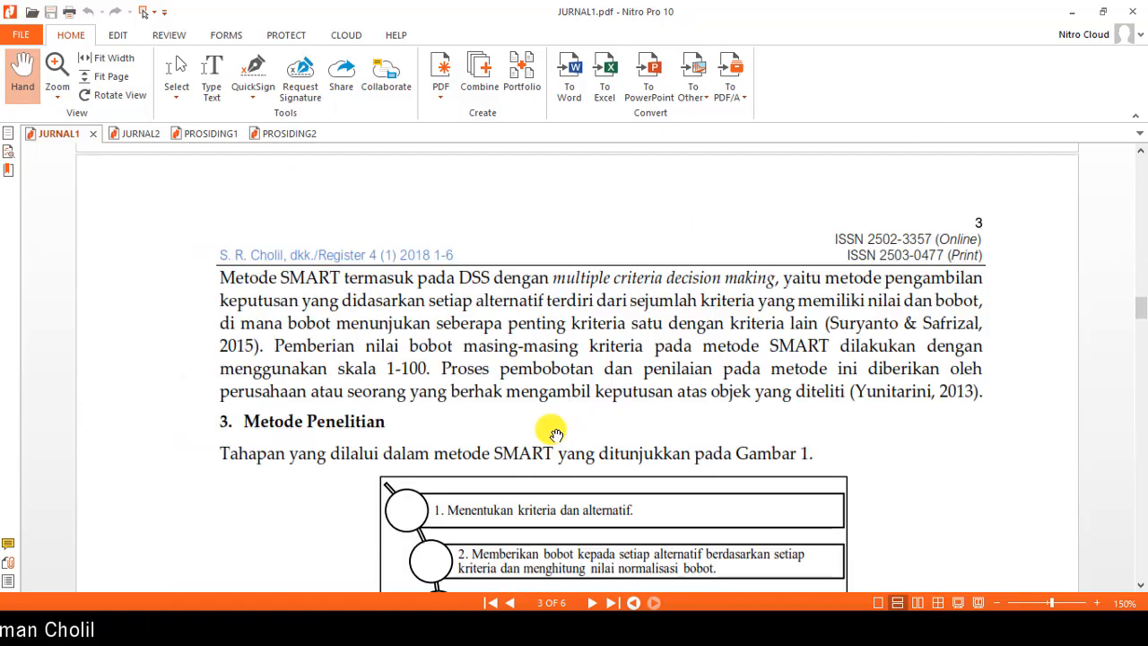
{"action": "left_click_drag", "start_coordinate": [1143, 307], "coordinate": [1145, 605]}
{"action": "scroll", "coordinate": [954, 449], "scroll_direction": "up", "scroll_amount": 10}
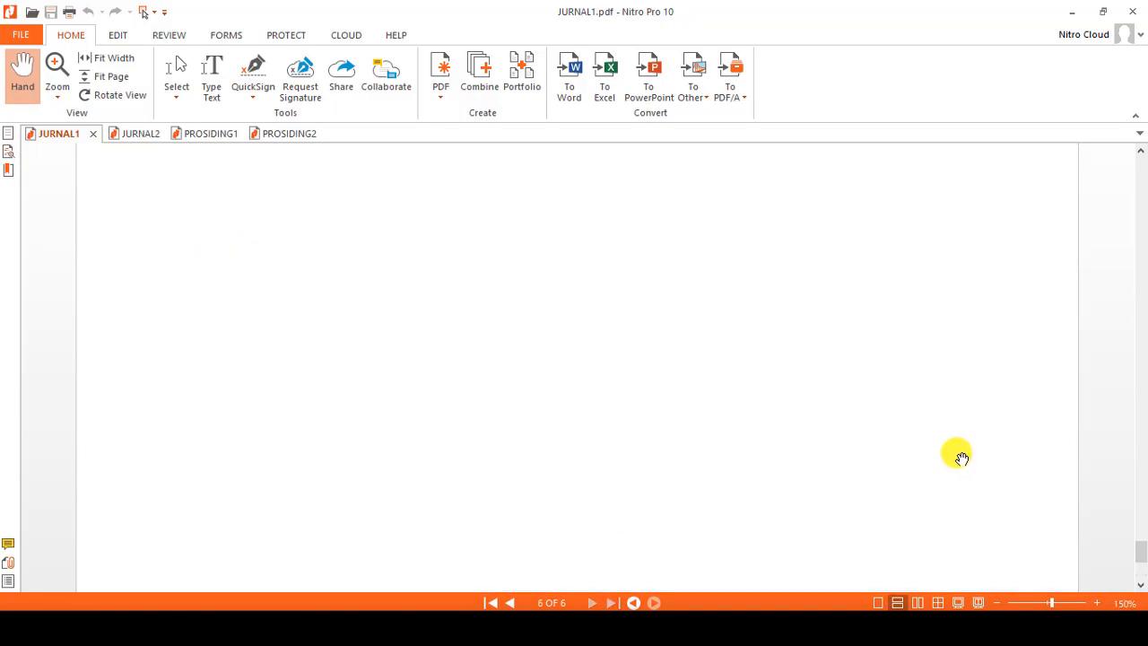
{"action": "scroll", "coordinate": [947, 431], "scroll_direction": "up", "scroll_amount": 3}
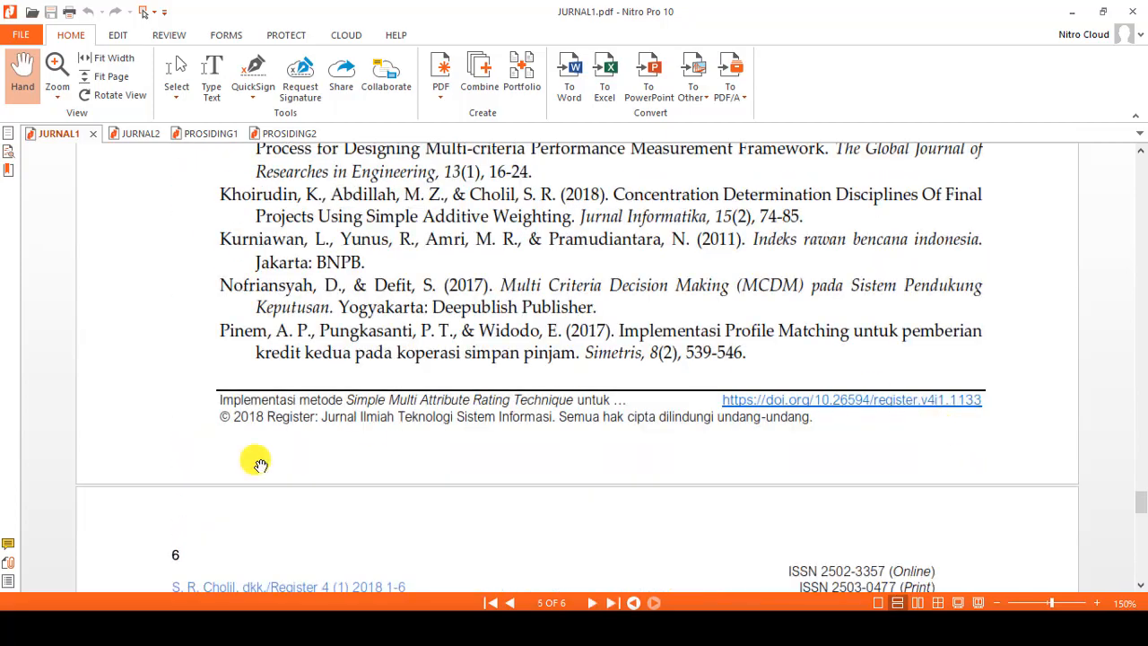
{"action": "left_click_drag", "start_coordinate": [1143, 516], "coordinate": [1140, 164]}
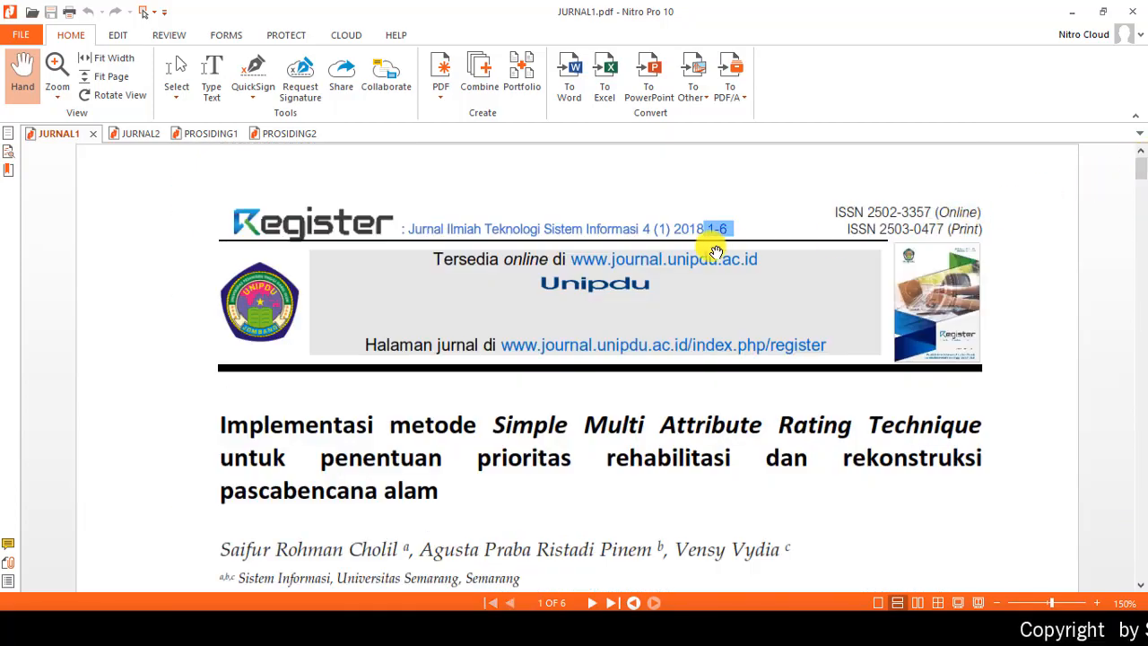
Switch back to Word, set the journal article source's pages to 1-6 and save the source
{"action": "left_click", "coordinate": [138, 135]}
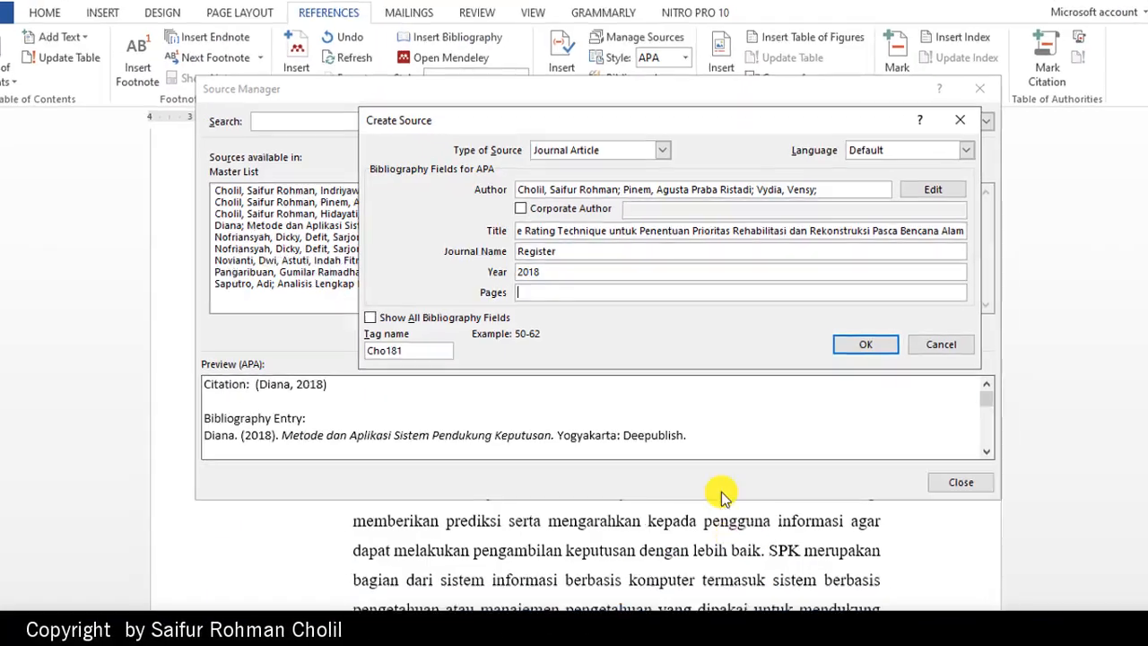
{"action": "type", "text": "1-"}
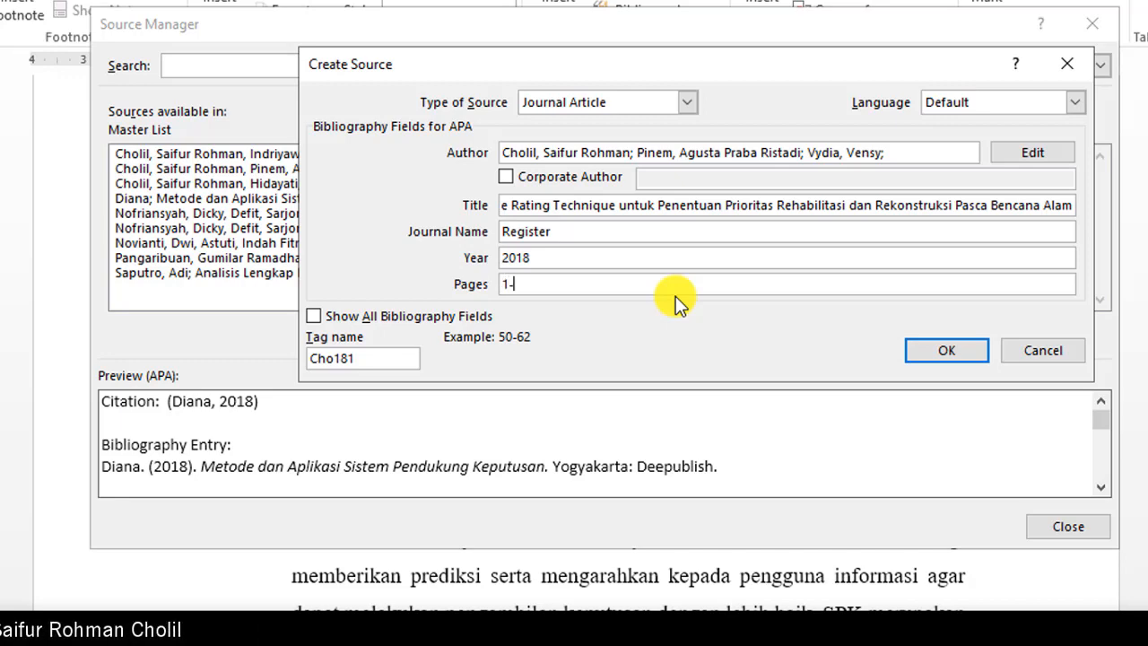
{"action": "type", "text": "6"}
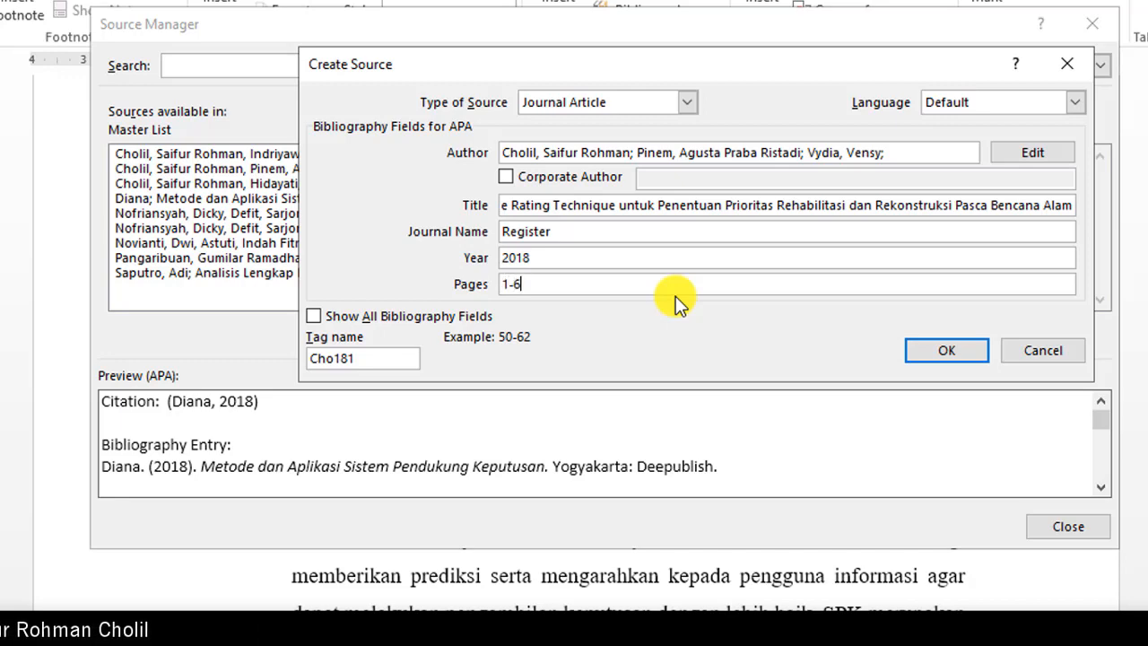
{"action": "left_click", "coordinate": [954, 350]}
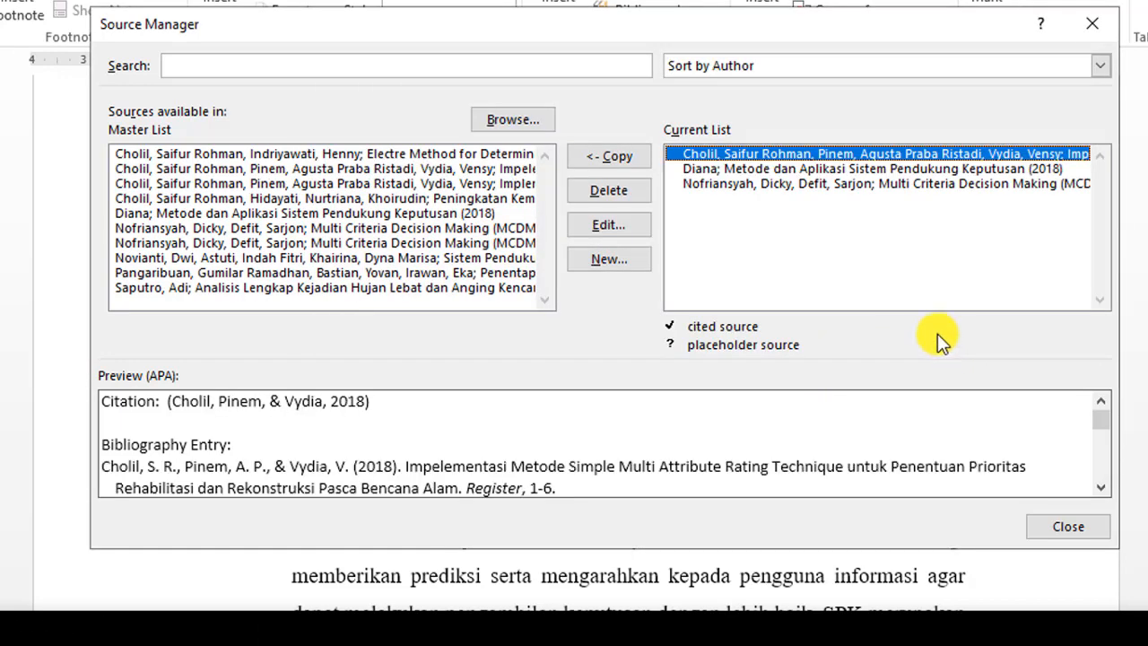
Copy the "Electre Method for Determining Car Stock" article from the master list to the current list and review its source details
{"action": "left_click", "coordinate": [420, 157]}
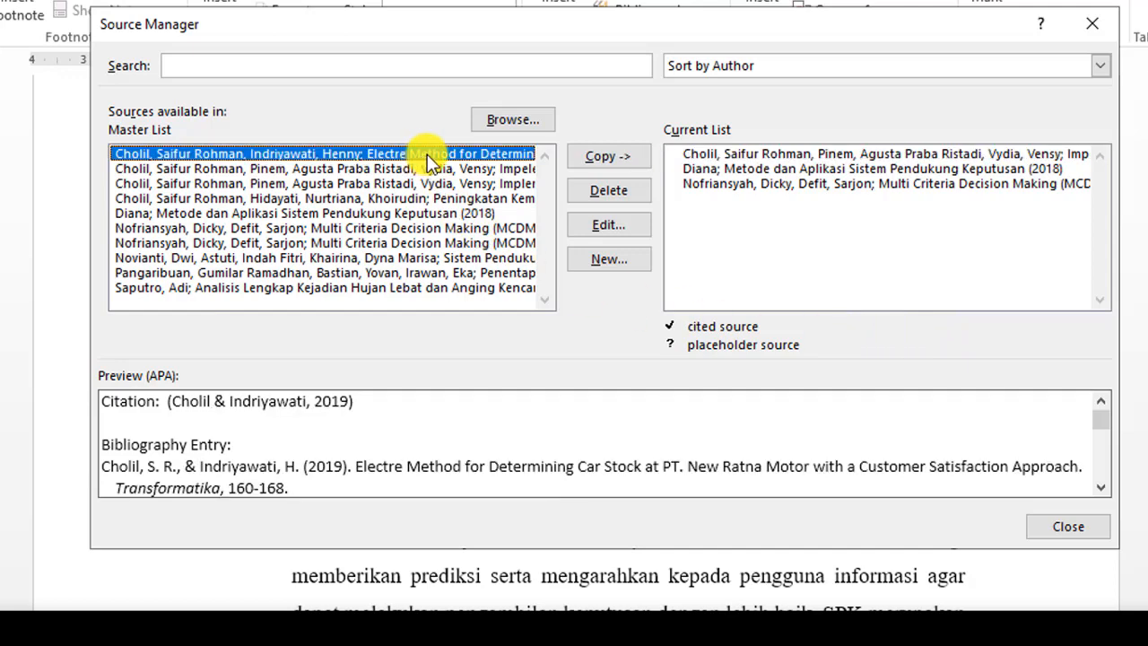
{"action": "left_click", "coordinate": [619, 163]}
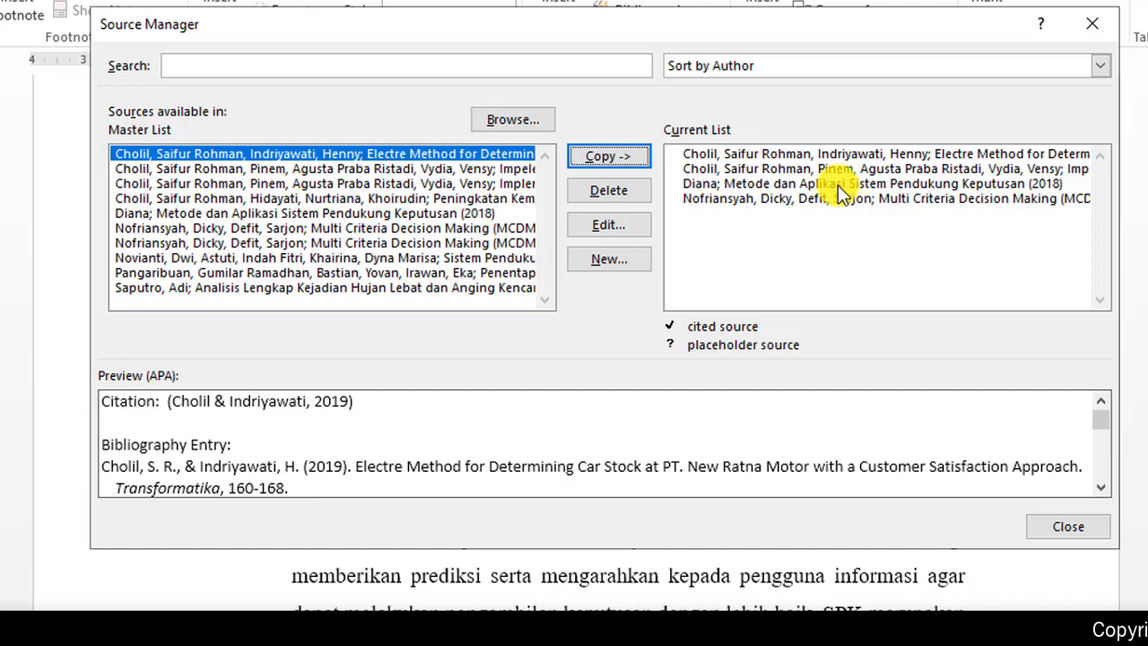
{"action": "left_click", "coordinate": [830, 156]}
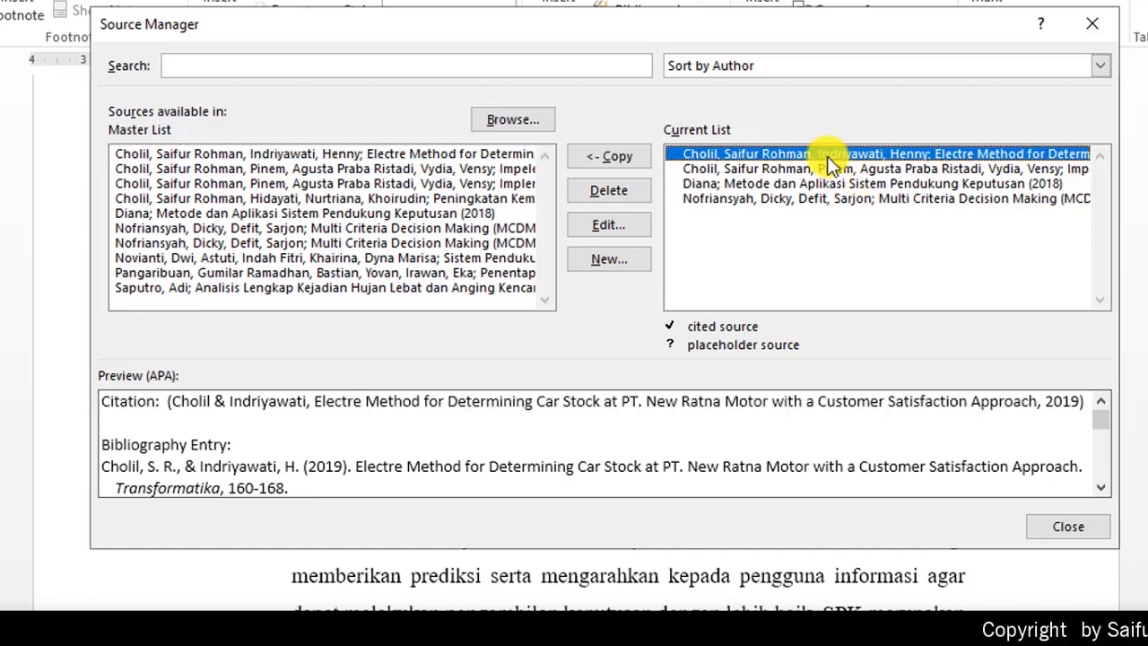
{"action": "left_click", "coordinate": [609, 226]}
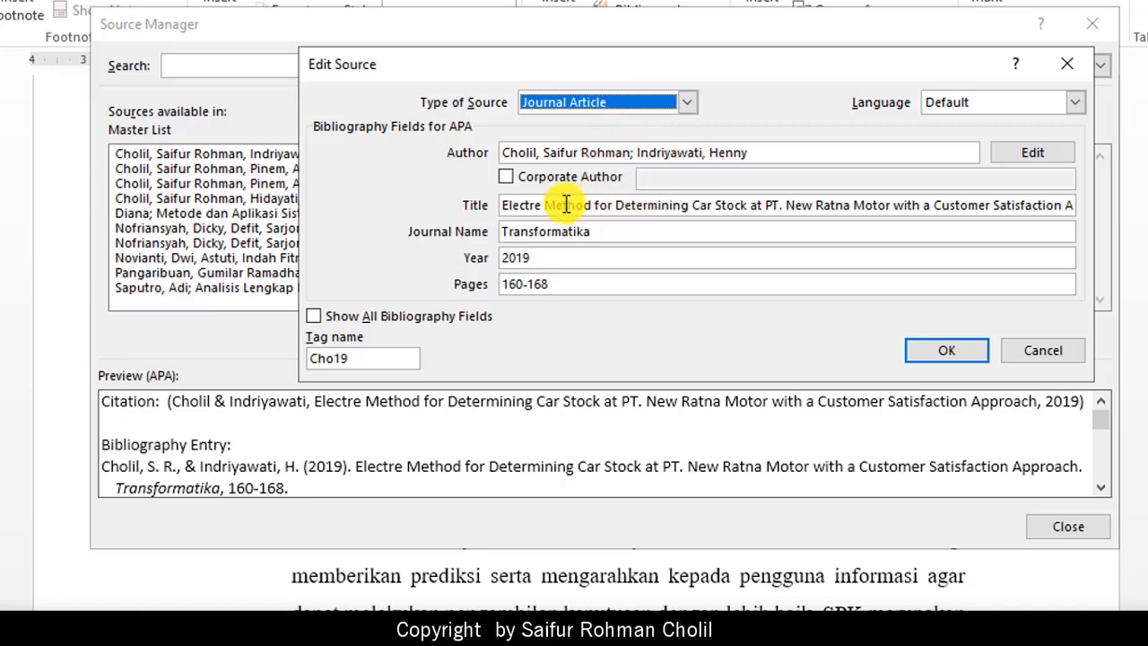
{"action": "left_click", "coordinate": [536, 206]}
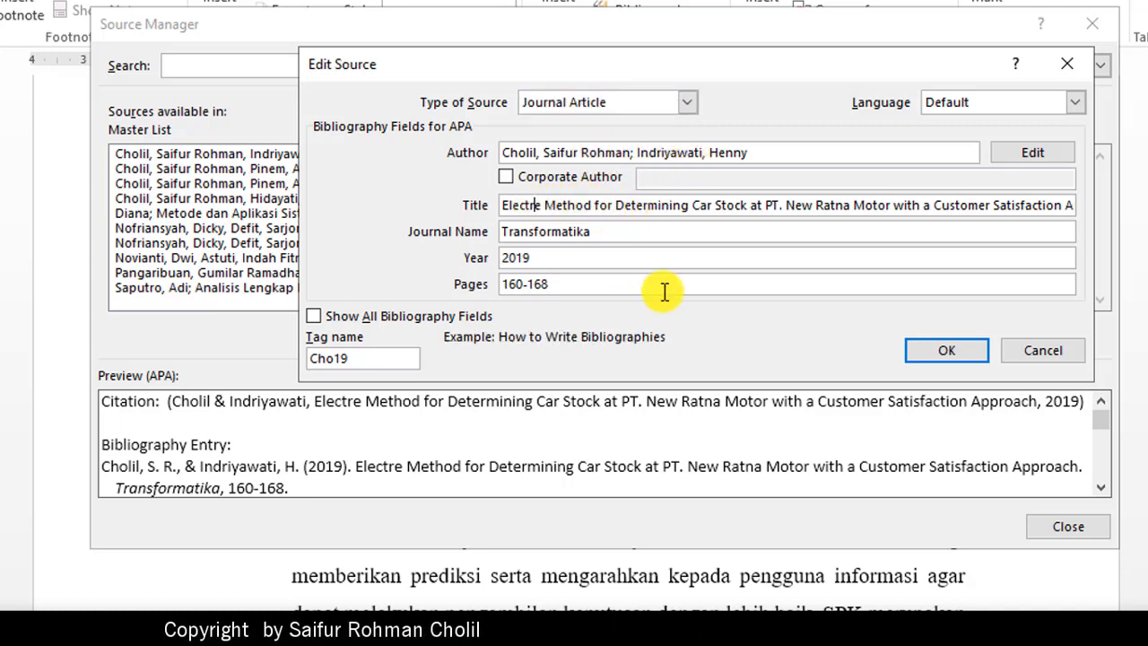
{"action": "left_click", "coordinate": [621, 232]}
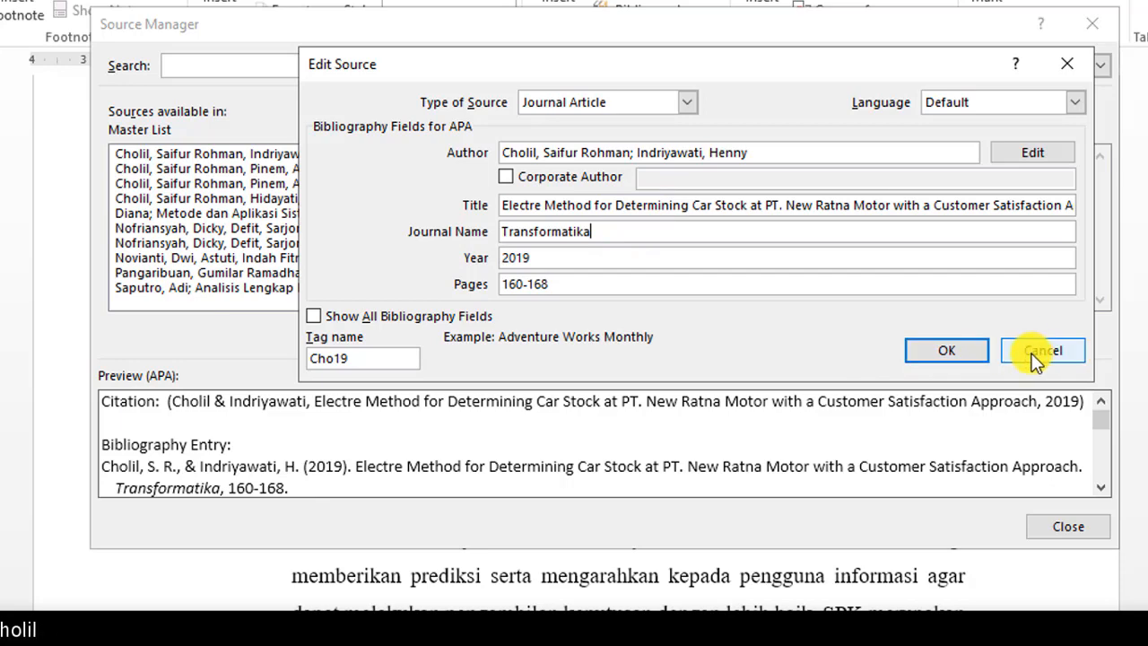
{"action": "left_click", "coordinate": [957, 345]}
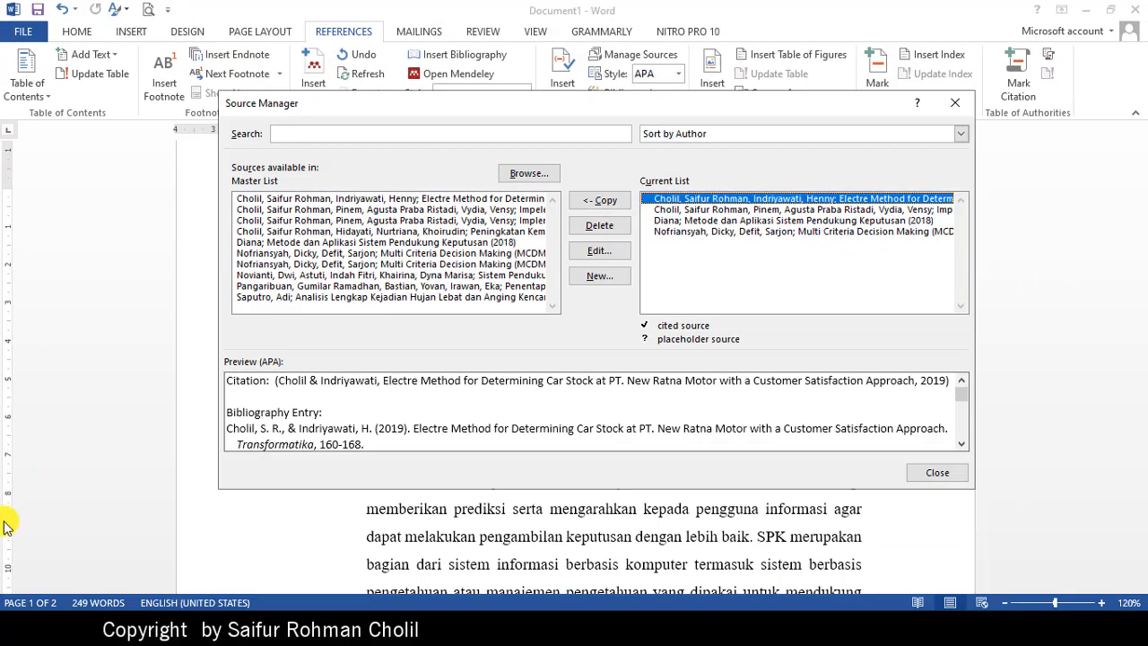
Consult the JURNAL2 header and the PROSIDING2 paper's first page in Nitro Pro, and return to Word
{"action": "left_click", "coordinate": [556, 626]}
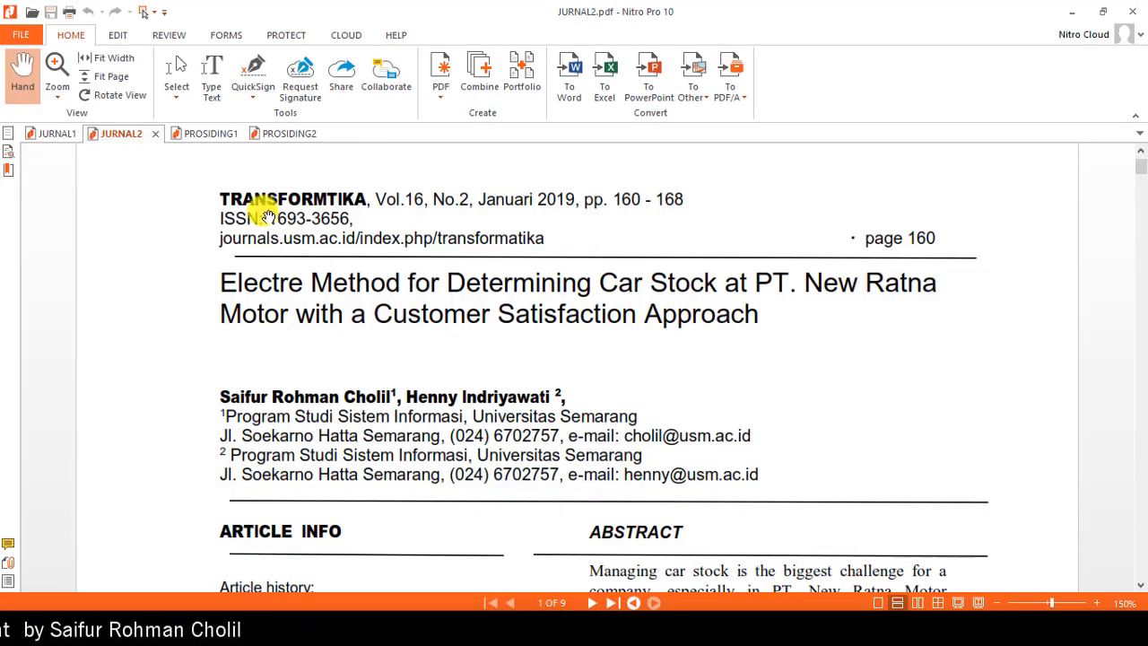
{"action": "left_click", "coordinate": [281, 136]}
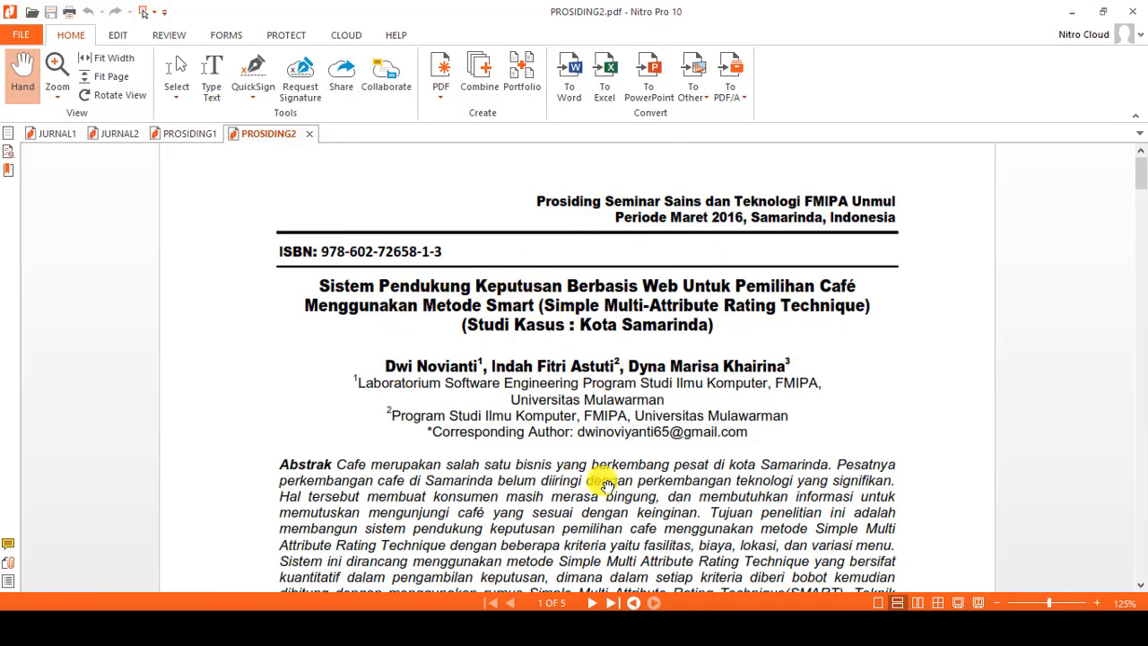
{"action": "key", "text": "alt+Tab"}
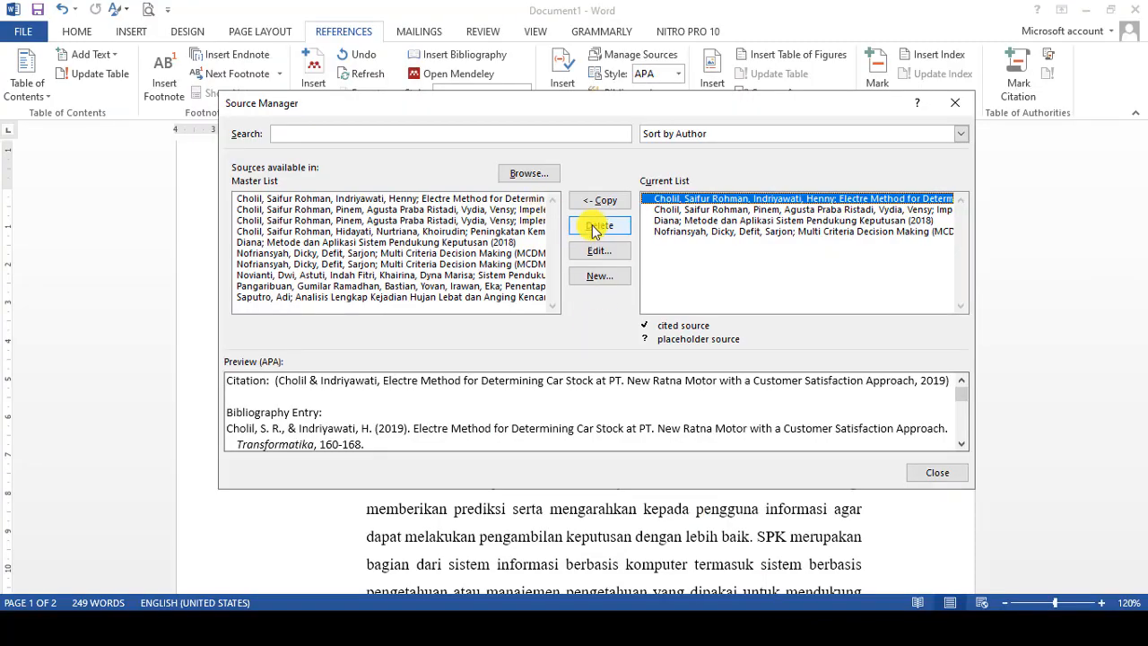
Start a new source and set its type to Conference Proceedings
{"action": "left_click", "coordinate": [600, 277]}
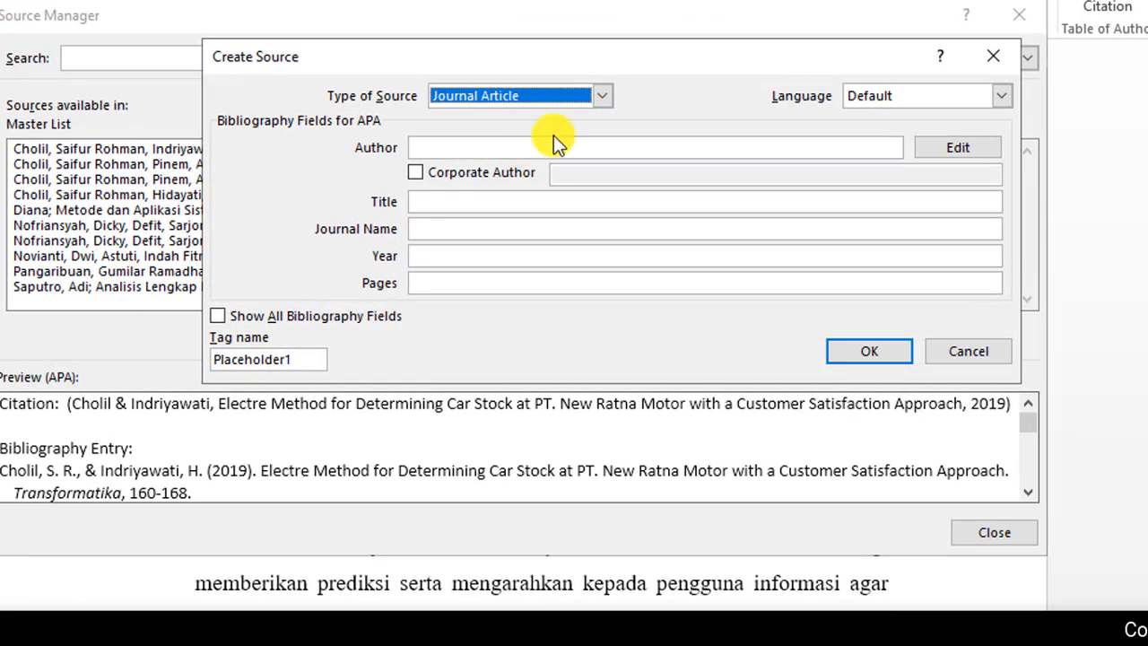
{"action": "left_click", "coordinate": [602, 97]}
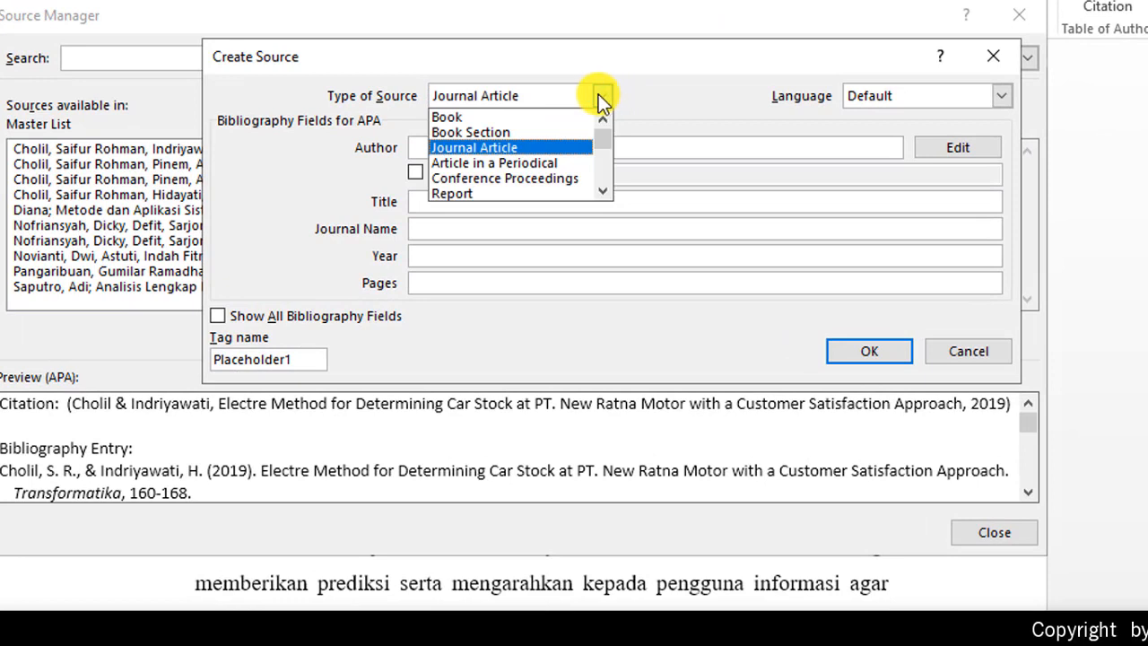
{"action": "left_click", "coordinate": [566, 178]}
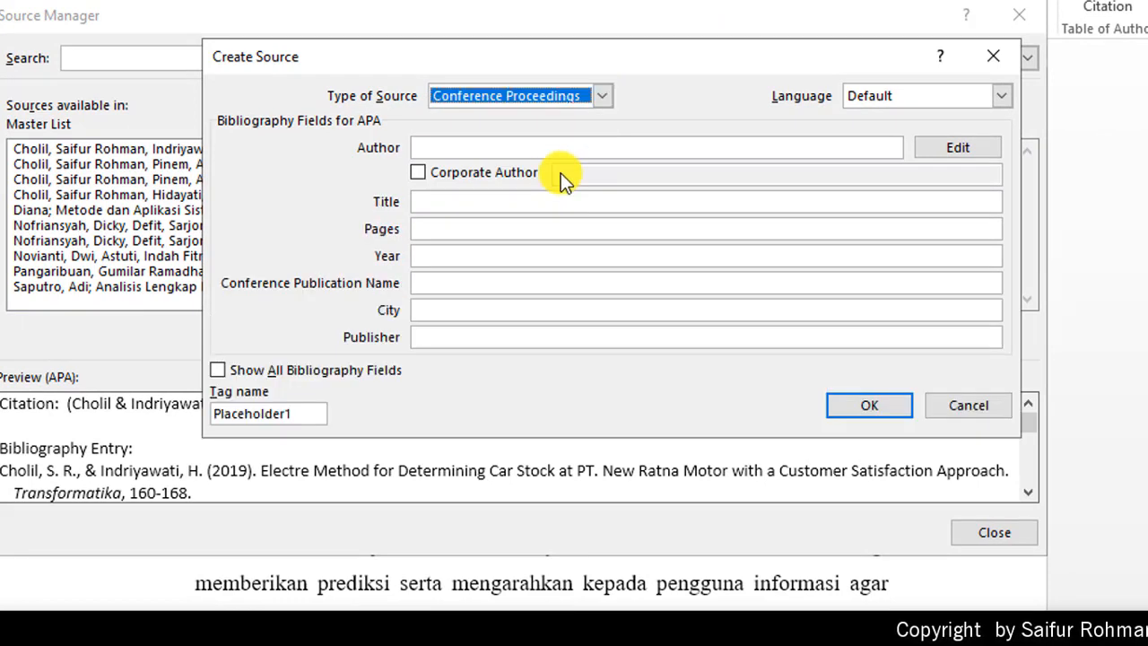
Add the PROSIDING2 paper's three authors to the source, splitting each into last, first and, where given, middle name
{"action": "left_click", "coordinate": [956, 148]}
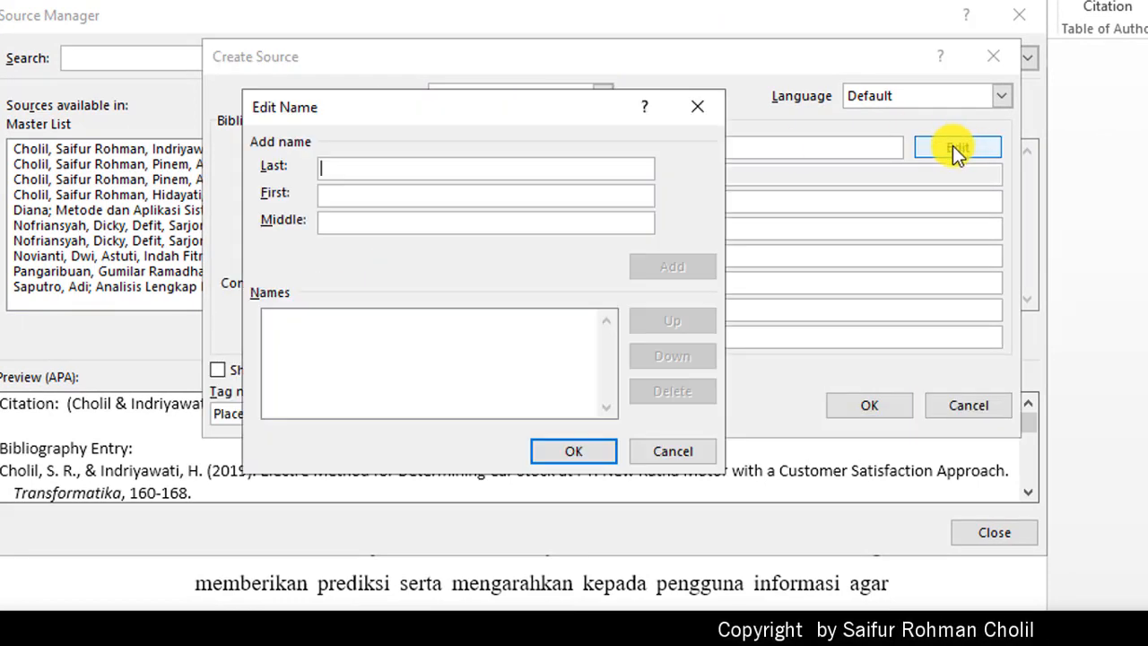
{"action": "type", "text": "No"}
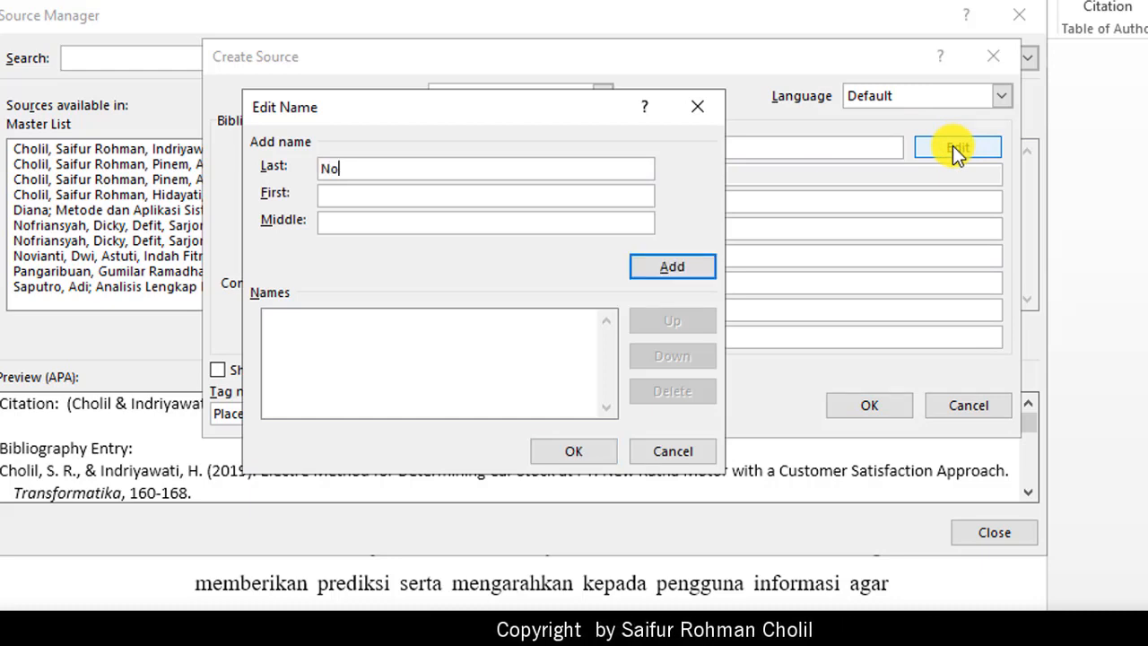
{"action": "type", "text": "vianti"}
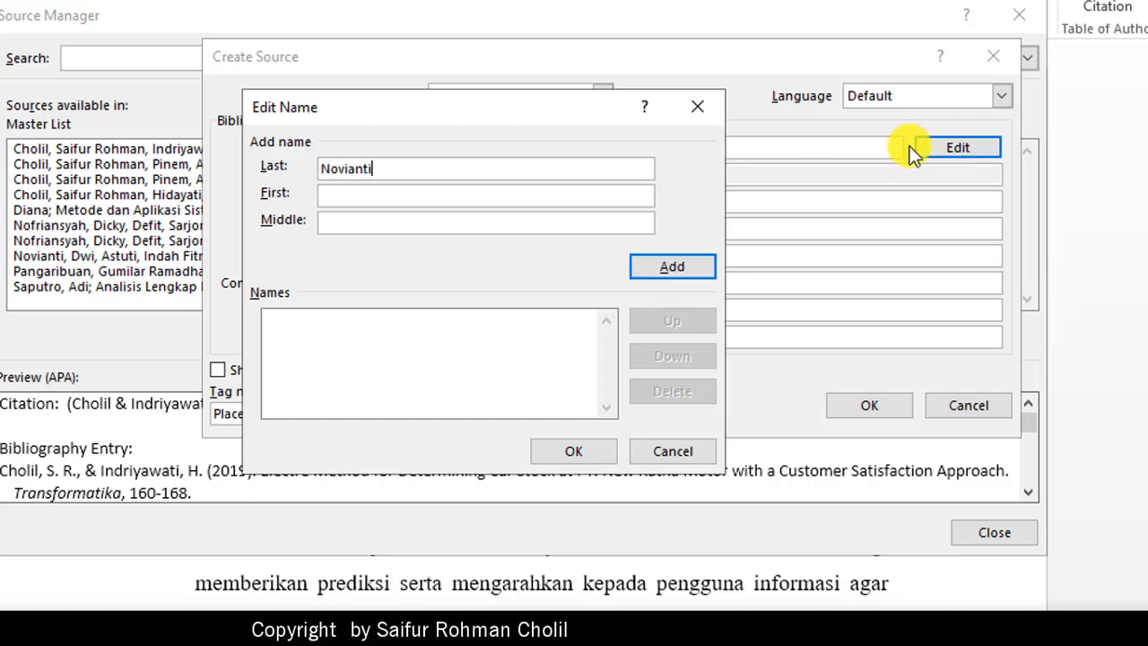
{"action": "key", "text": "Tab"}
{"action": "type", "text": "Dwi"}
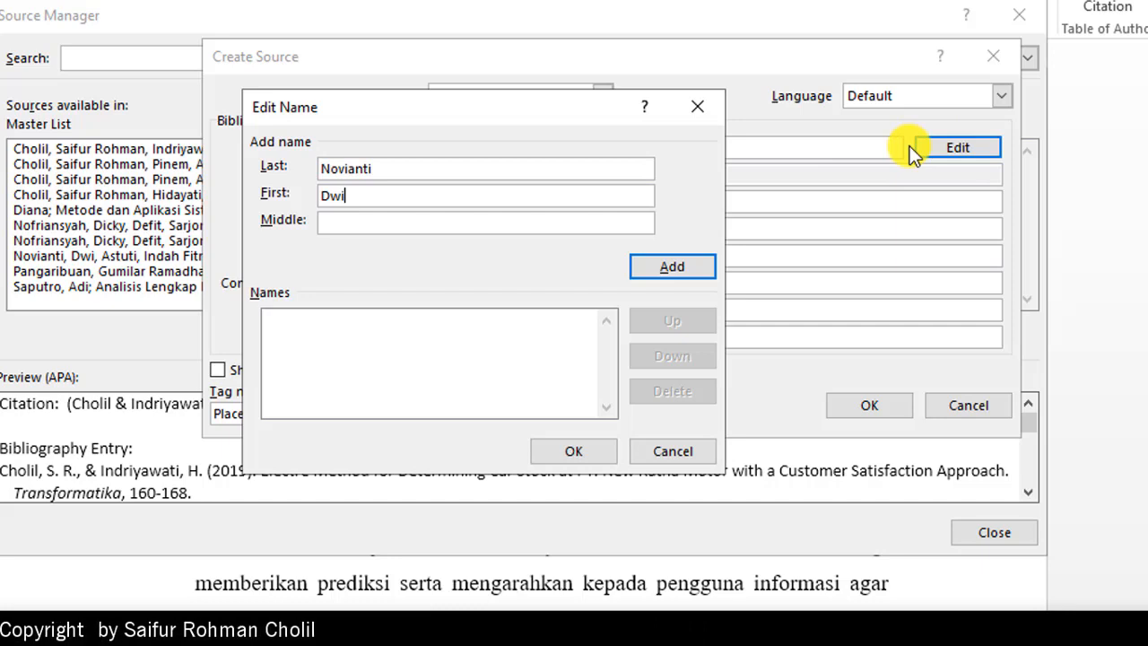
{"action": "key", "text": "Return"}
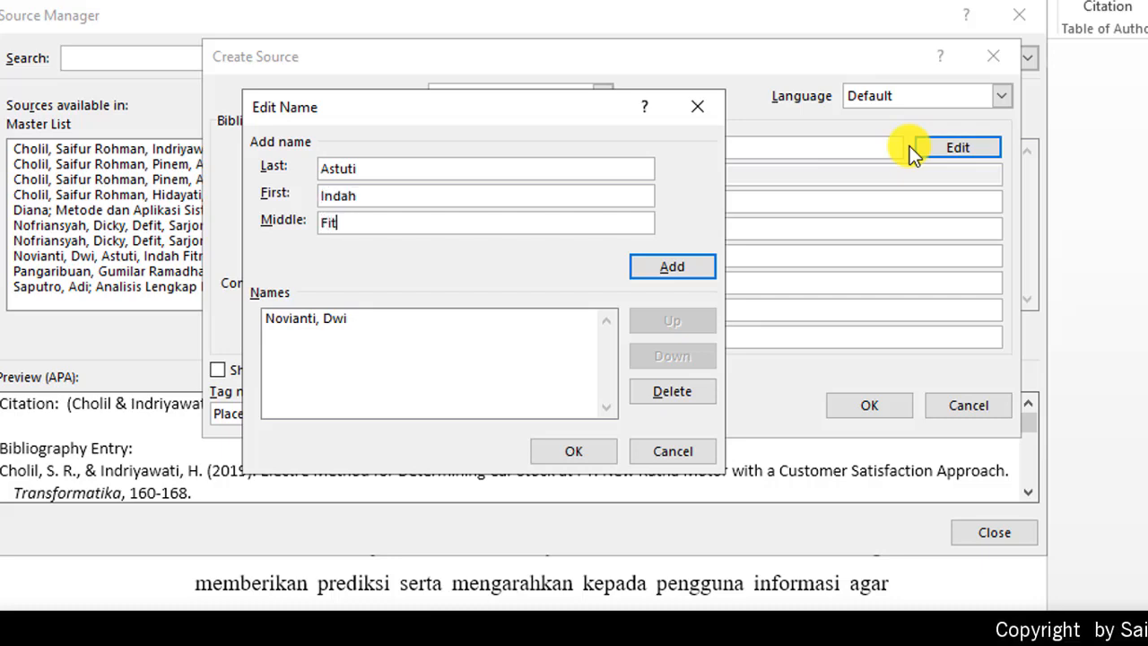
{"action": "type", "text": "ri"}
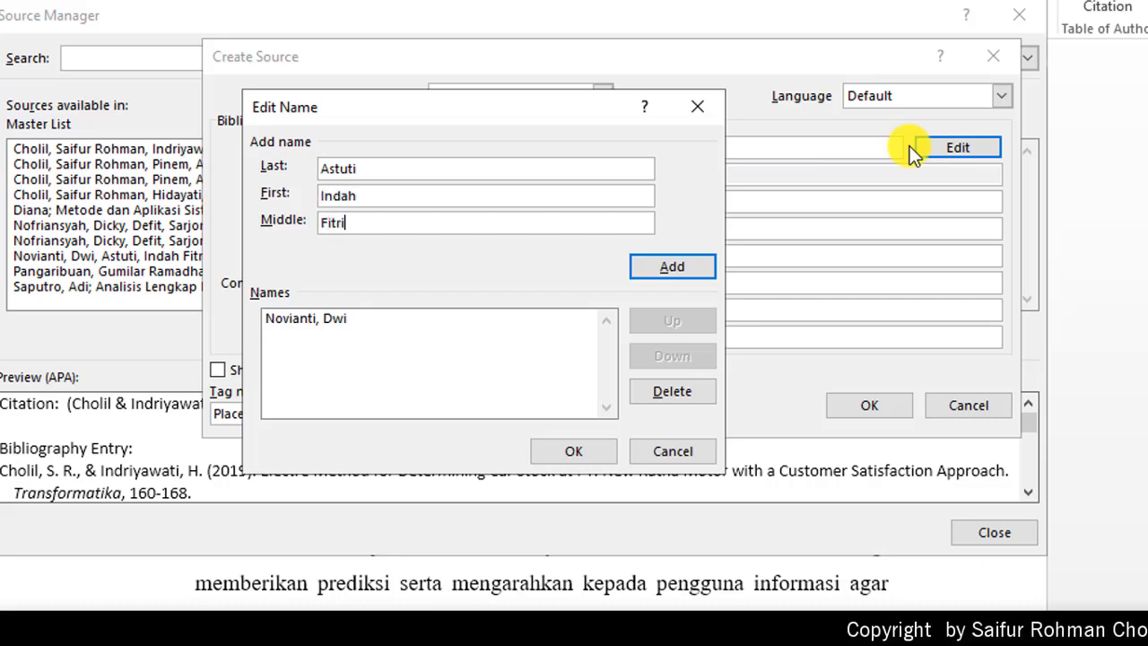
{"action": "key", "text": "Return"}
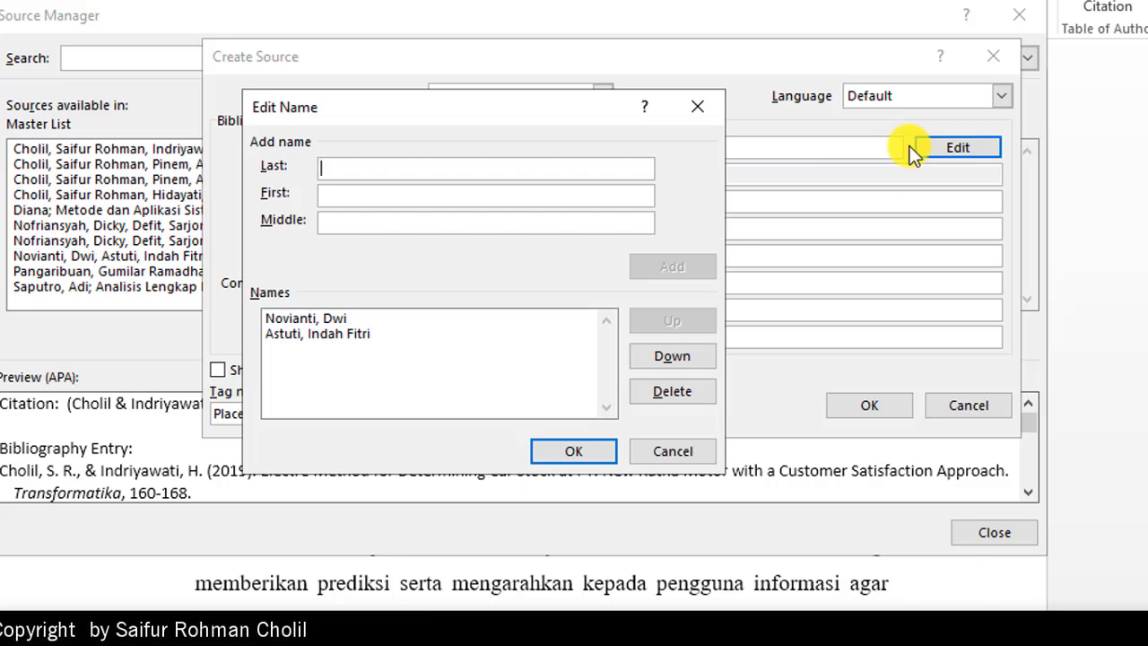
{"action": "type", "text": "Khairina"}
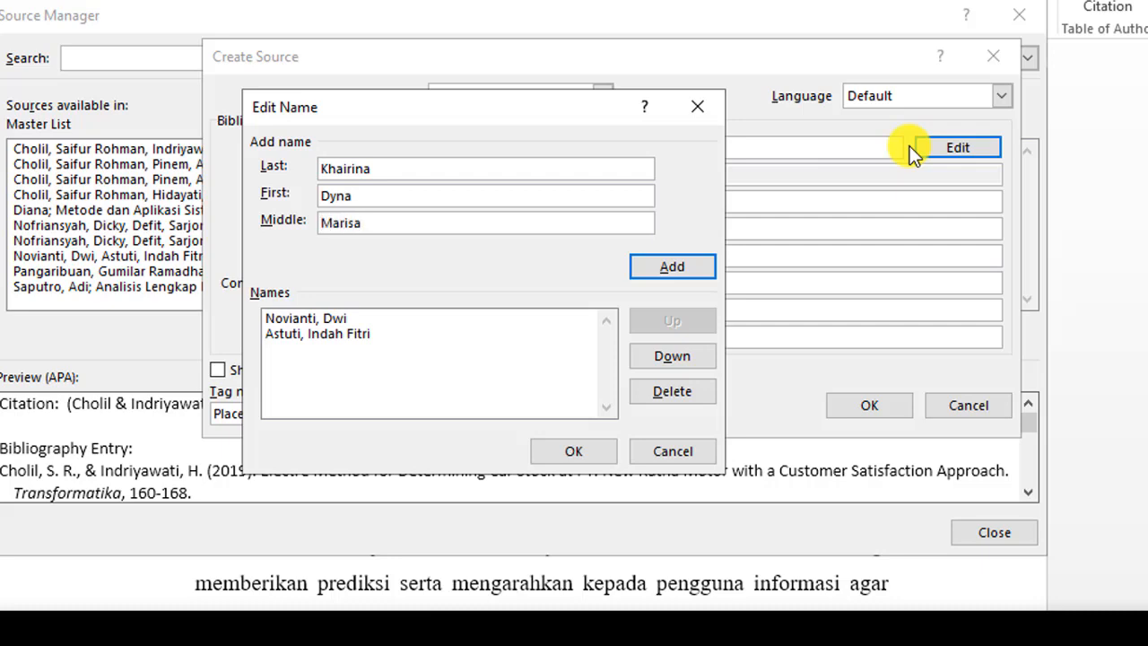
{"action": "key", "text": "Return"}
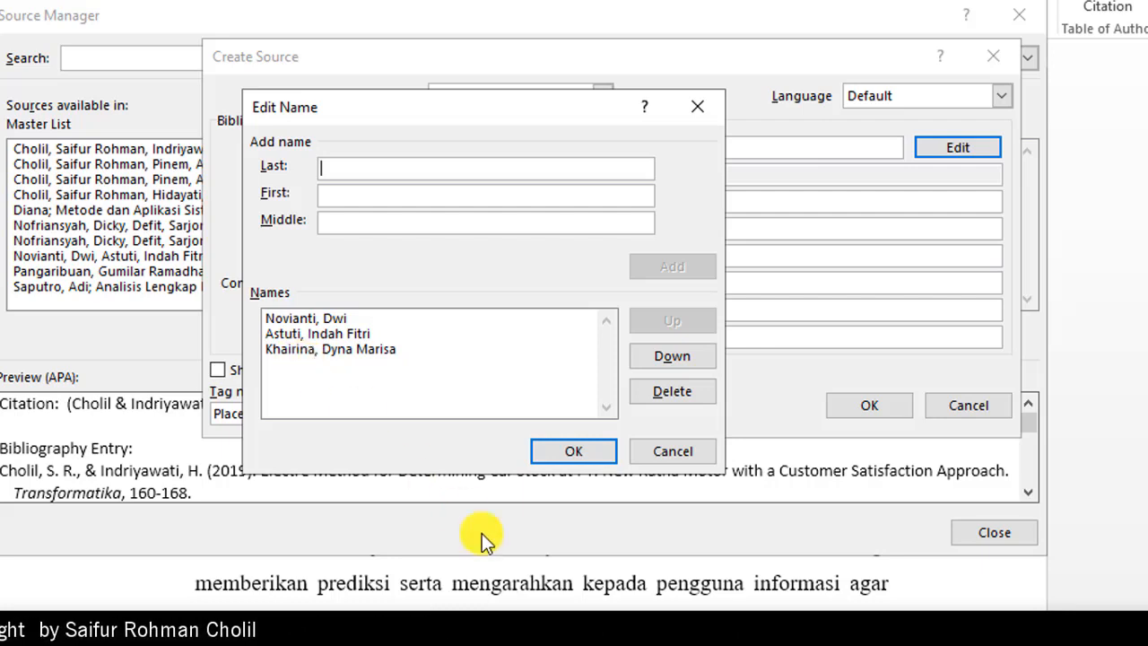
{"action": "left_click", "coordinate": [587, 452]}
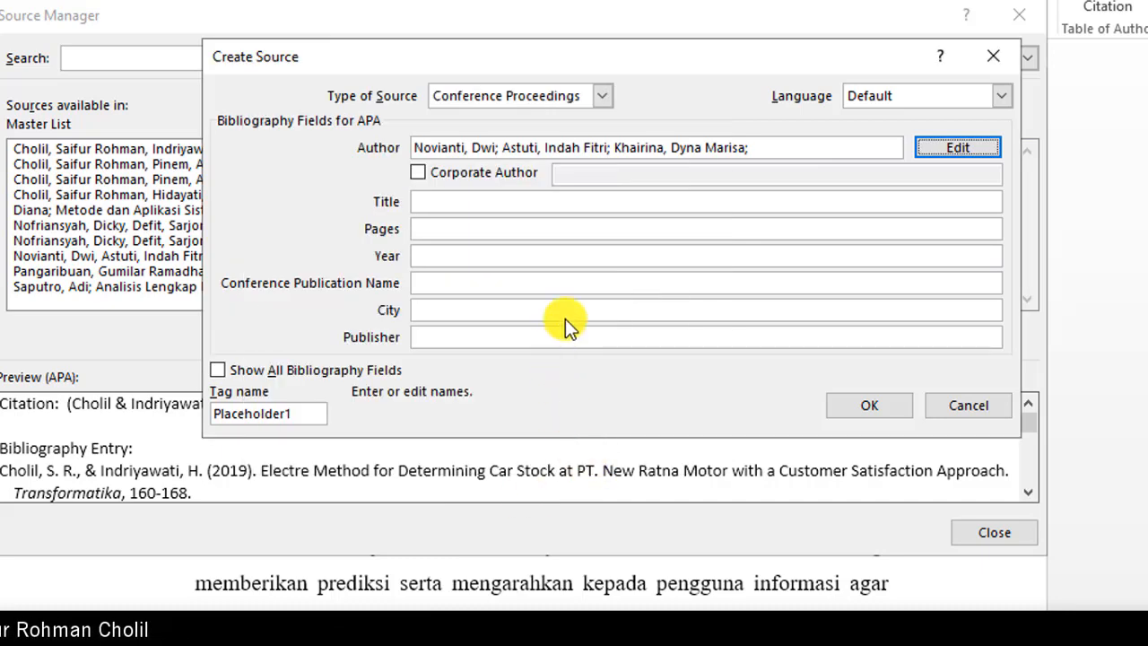
Set the proceedings source's title to "Sistem Pendukung Keputusan Berbasis Web untuk Pemilihan Cafe Menggunakan Metode SMART"
{"action": "left_click", "coordinate": [543, 203]}
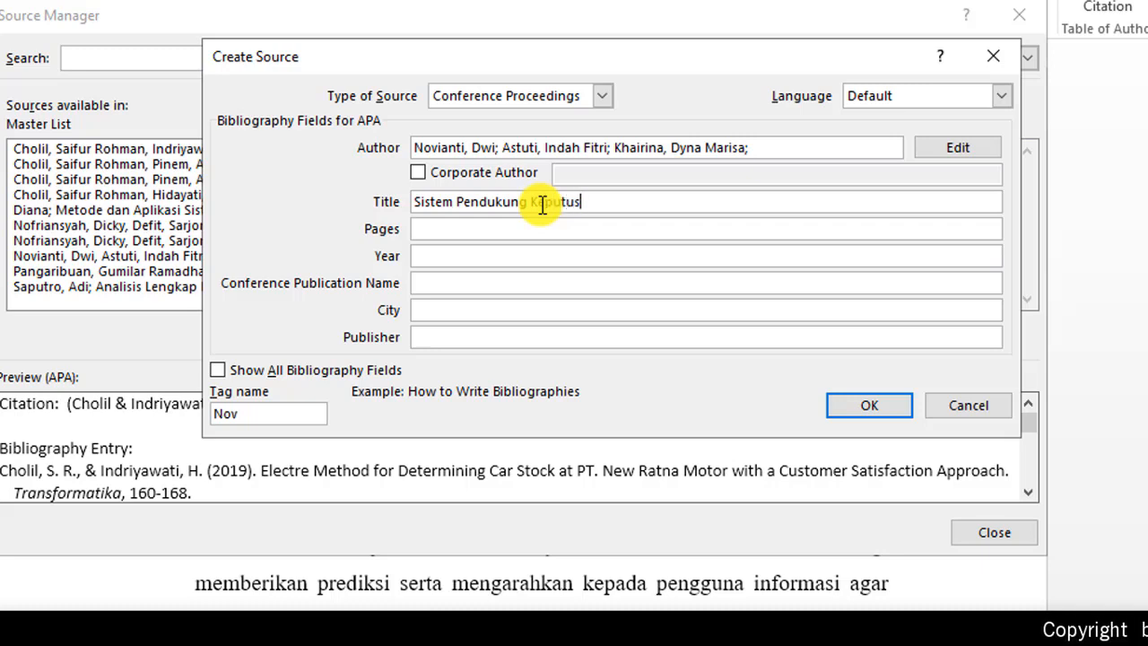
{"action": "type", "text": "Ber"}
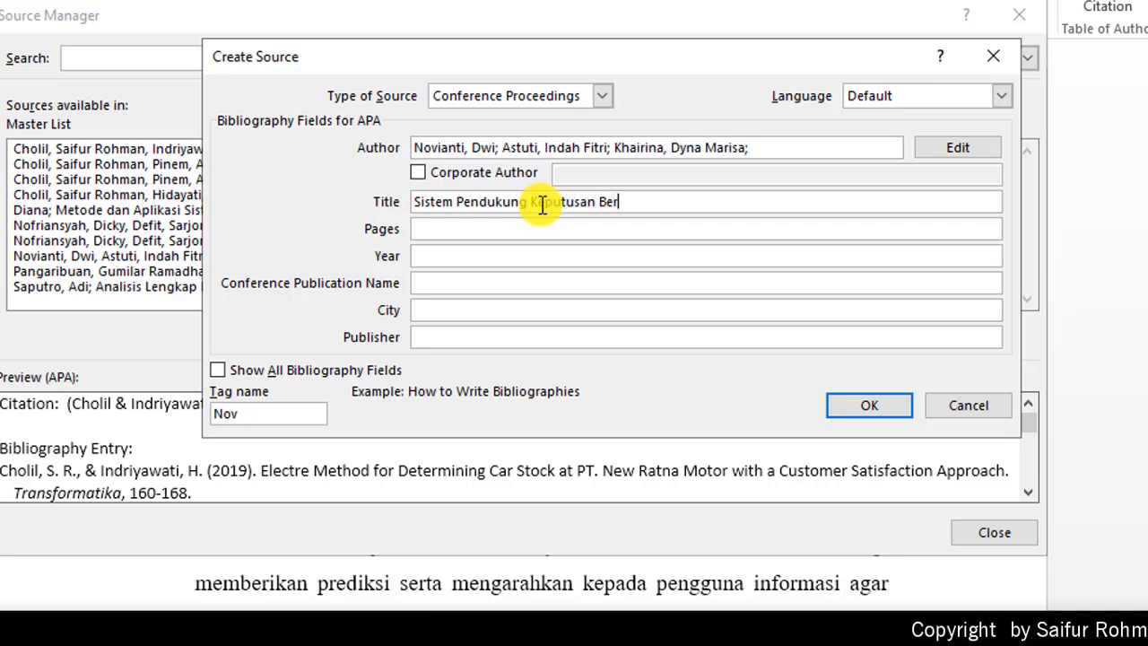
{"action": "type", "text": "basis W"}
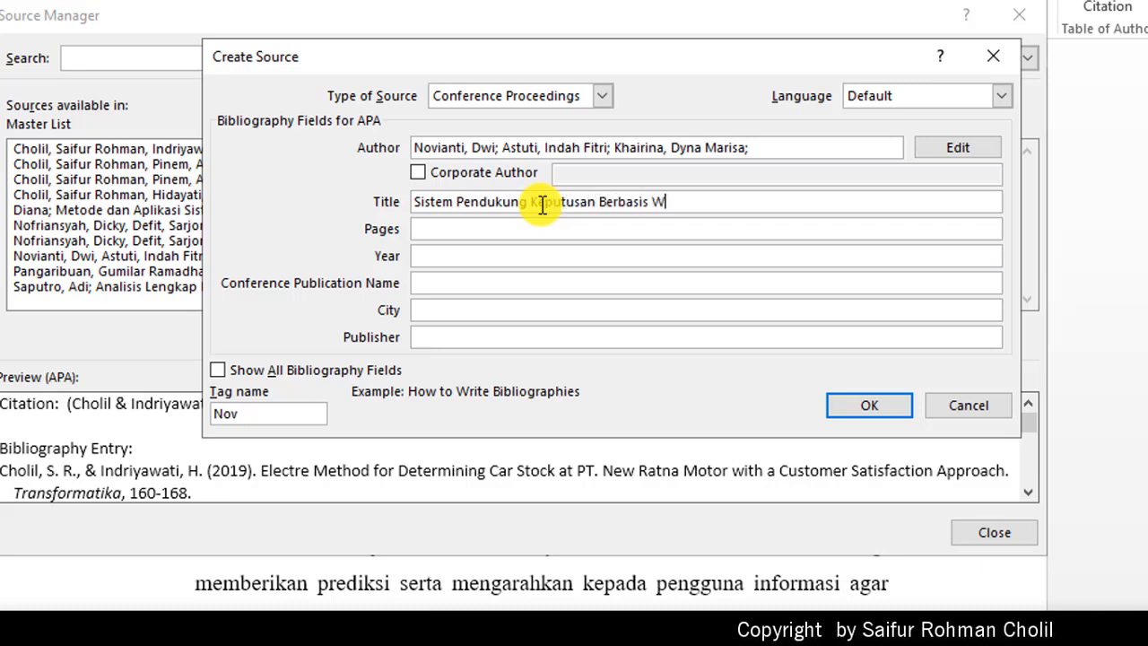
{"action": "type", "text": "eb unt"}
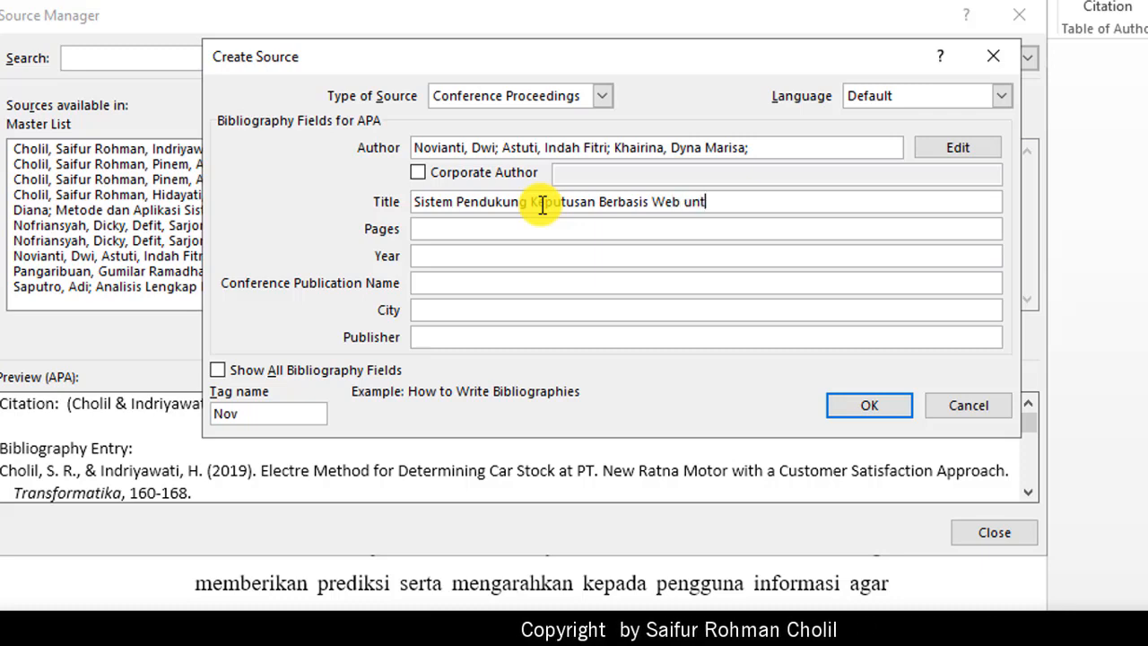
{"action": "type", "text": "uk Pemilih"}
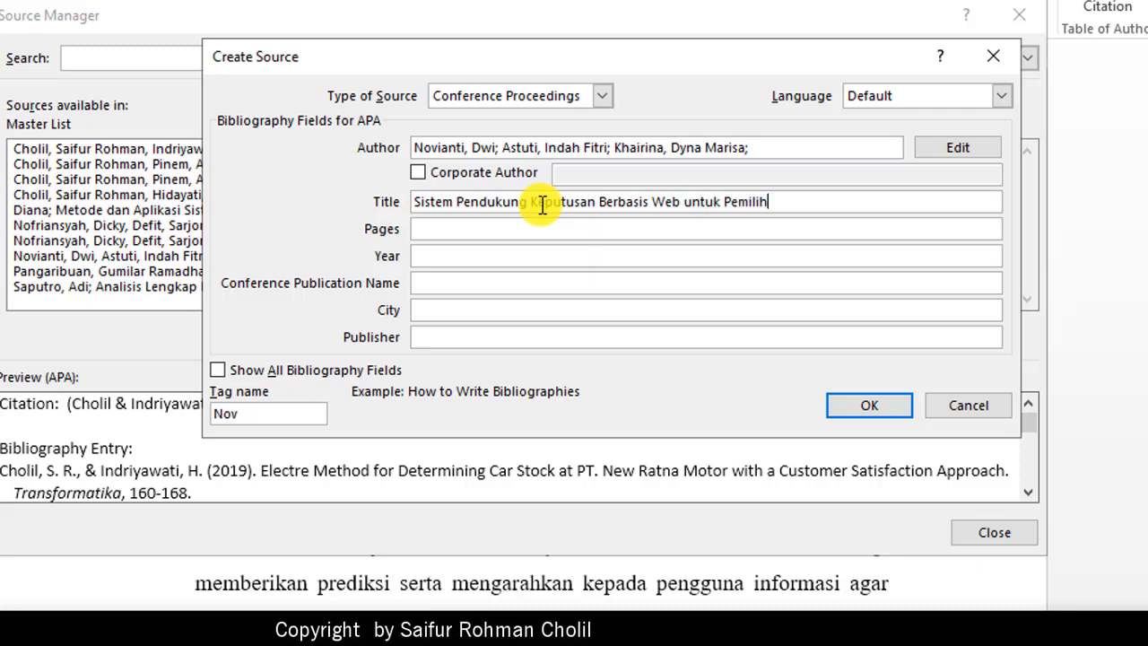
{"action": "type", "text": "an Cafe M"}
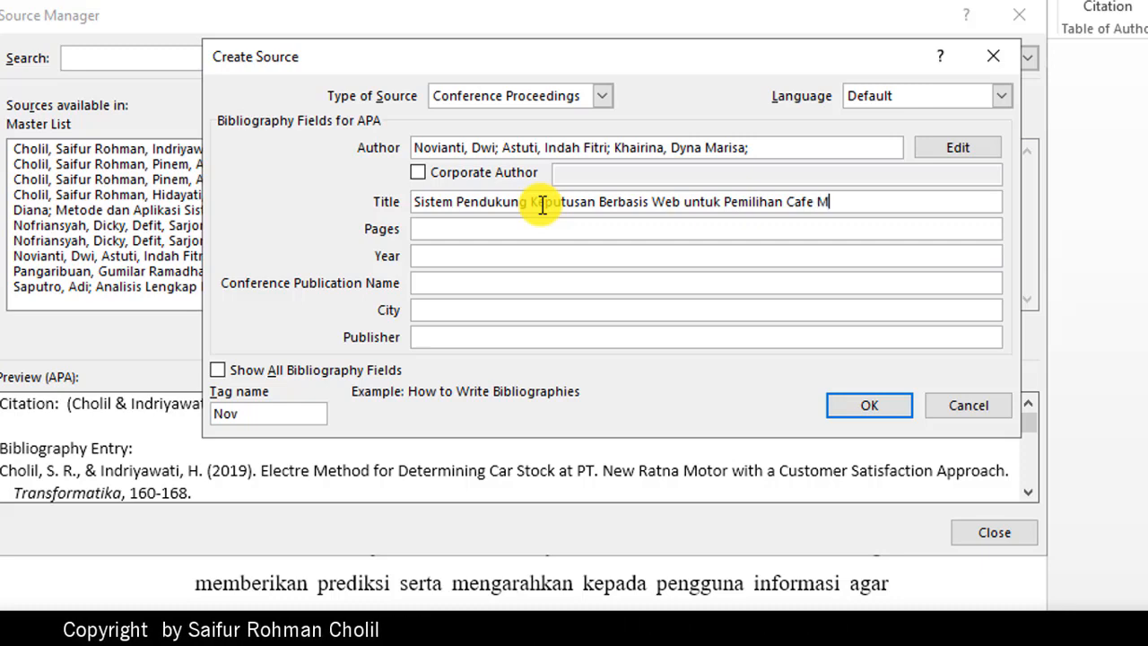
{"action": "type", "text": "enggunakan Metode SMAR"}
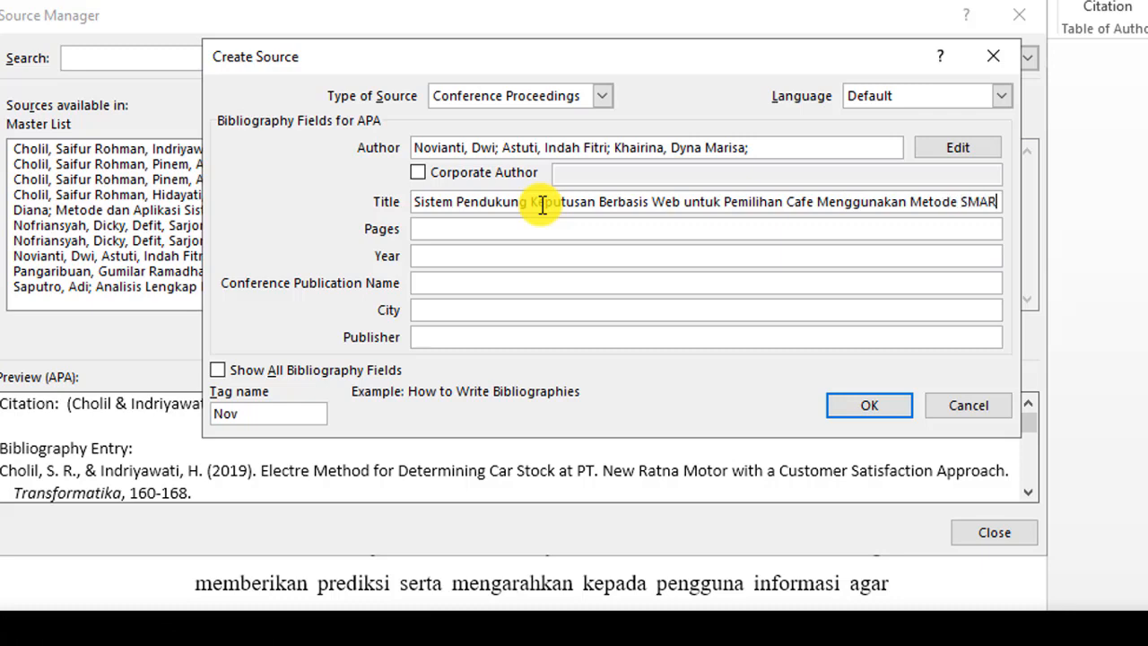
{"action": "type", "text": "T"}
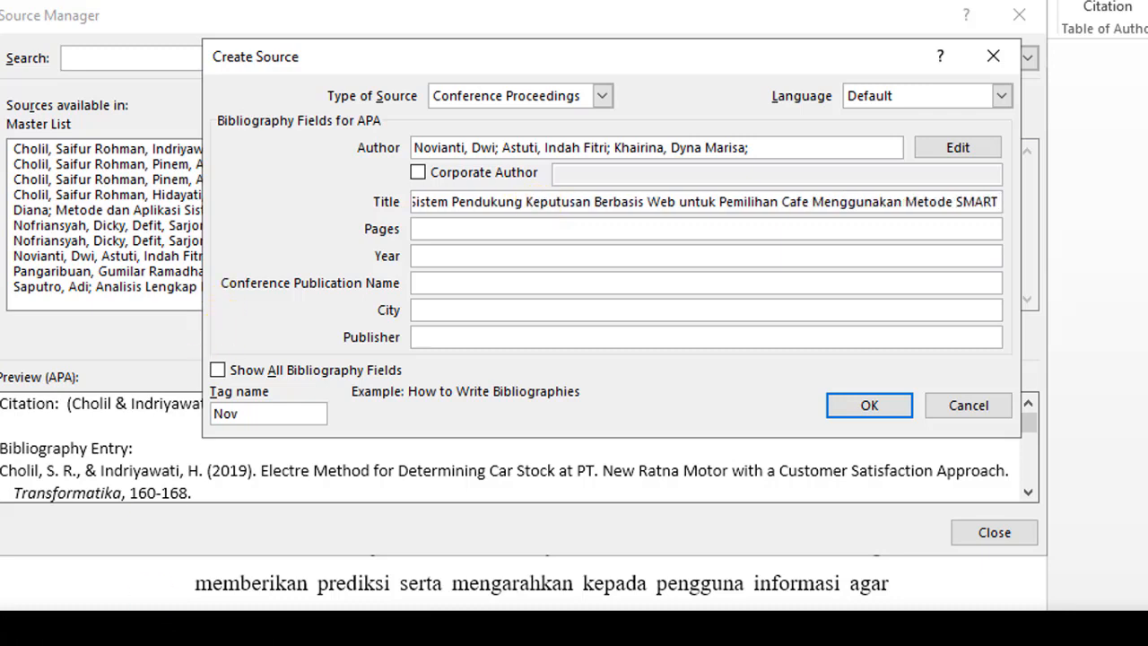
Append "(Simple Multi Atrribute Rating Technique)" to the proceedings source's title after "SMART"
{"action": "key", "text": "alt+Tab"}
{"action": "key", "text": "alt+Tab"}
{"action": "type", "text": "("}
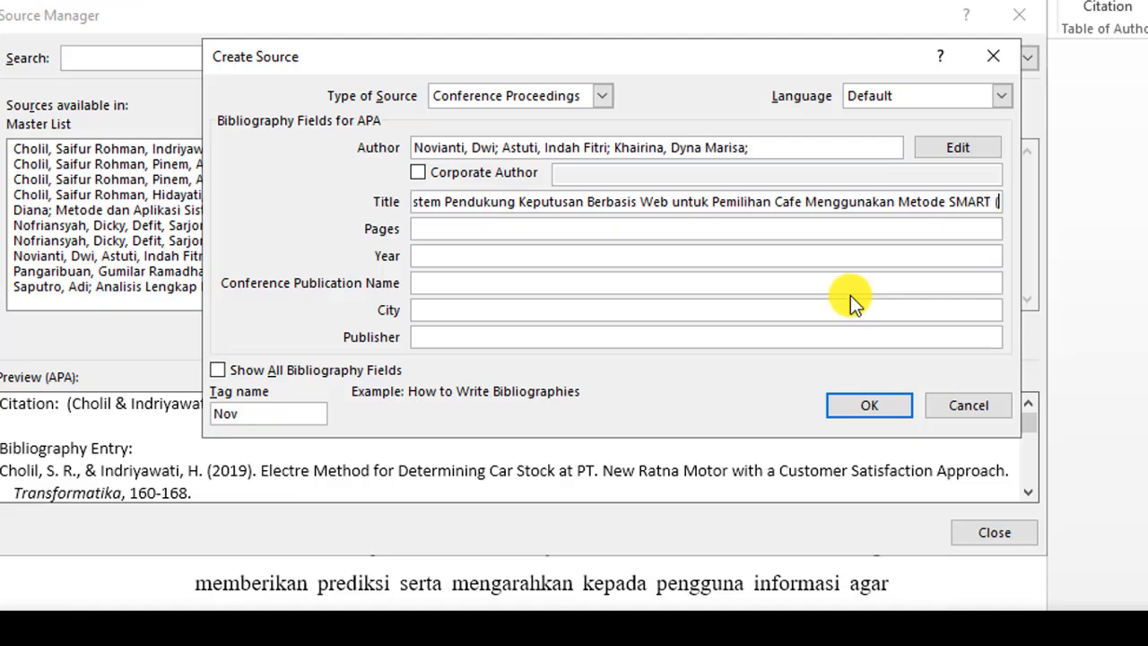
{"action": "type", "text": "Si"}
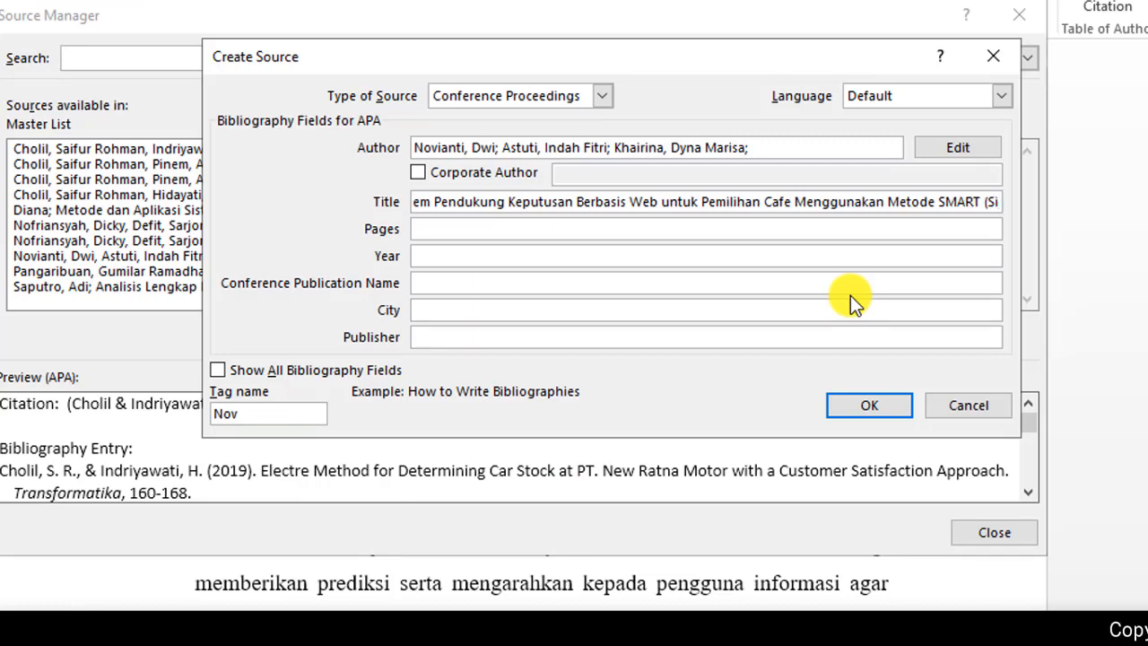
{"action": "type", "text": "mple Mu"}
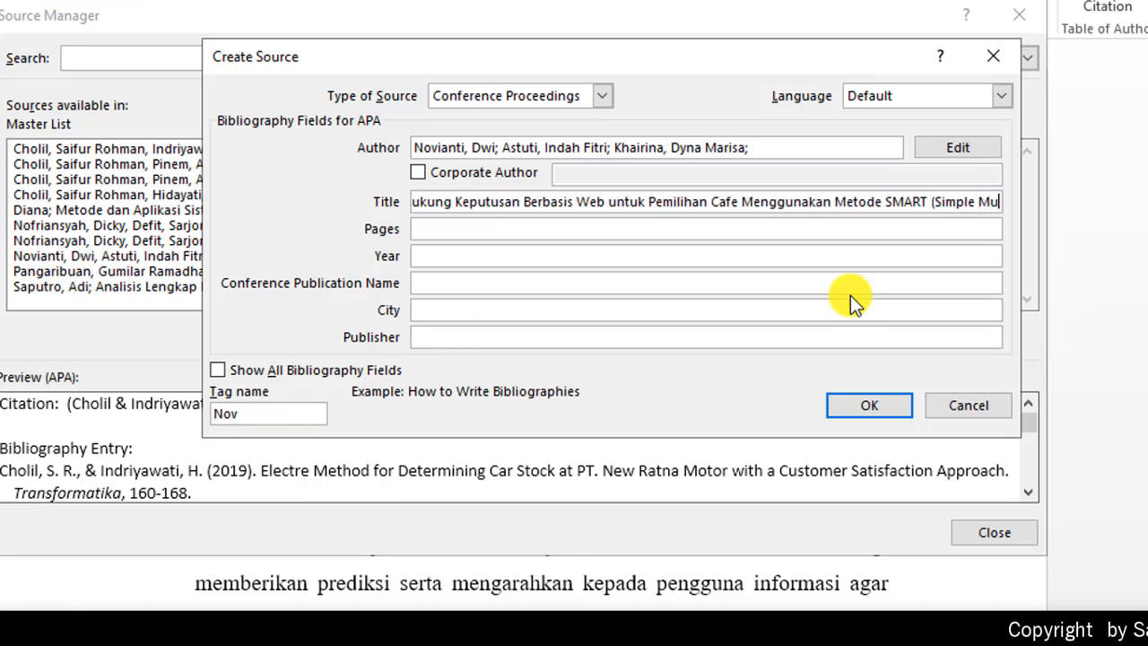
{"action": "type", "text": "lti At"}
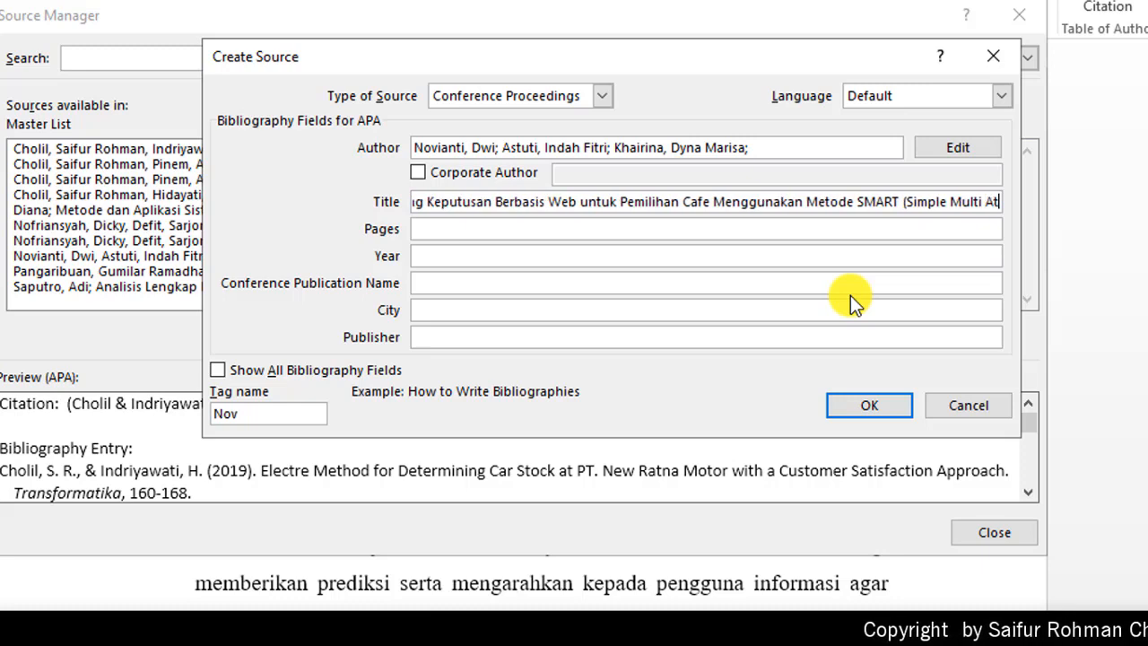
{"action": "type", "text": "rribute Ra"}
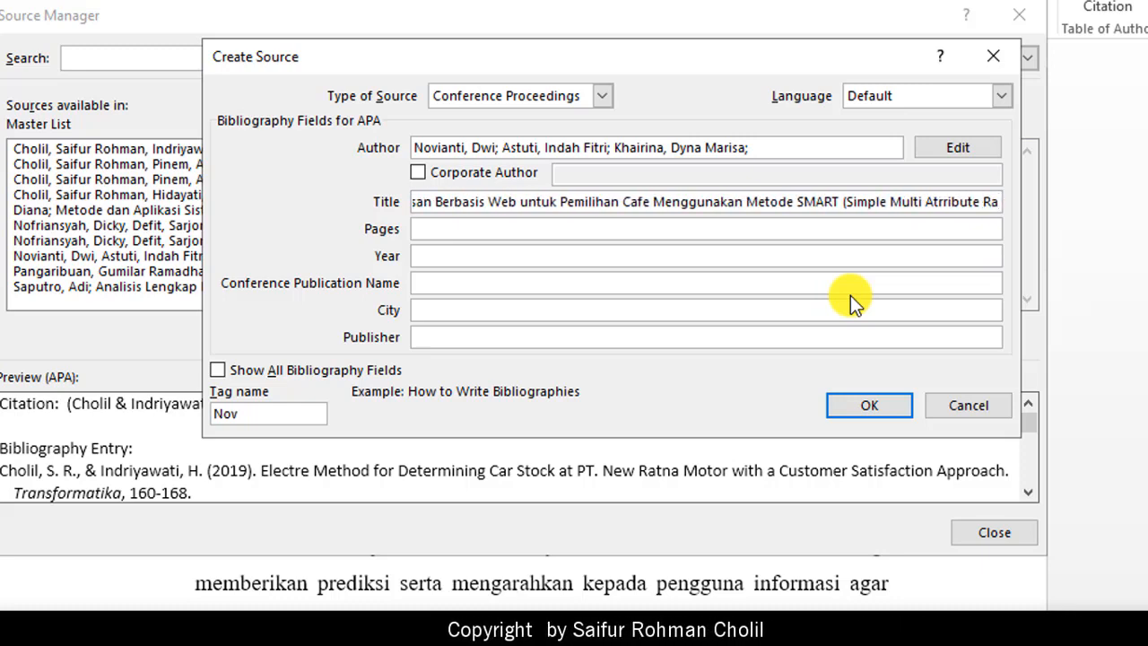
{"action": "type", "text": "ting Tec"}
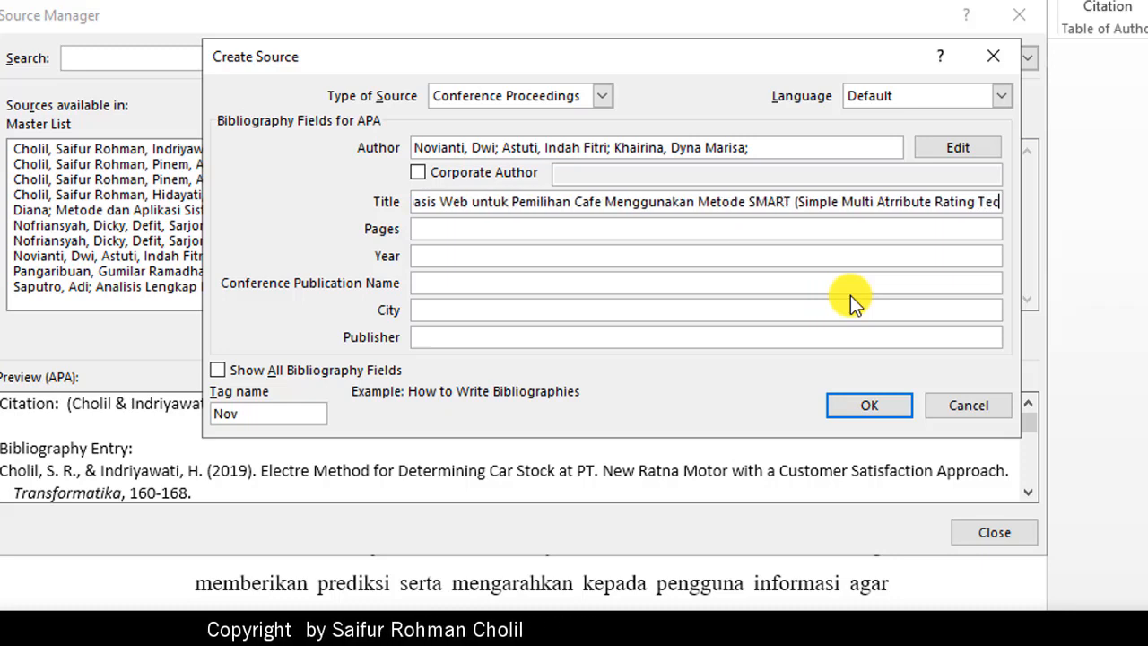
{"action": "type", "text": "hni"}
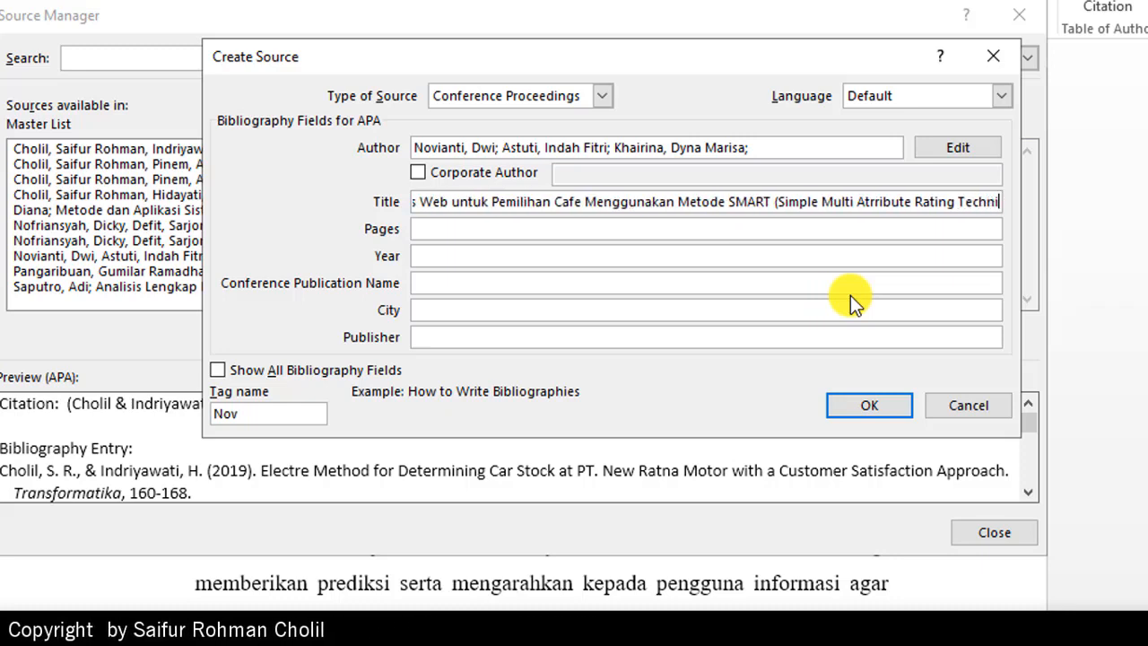
{"action": "type", "text": "que"}
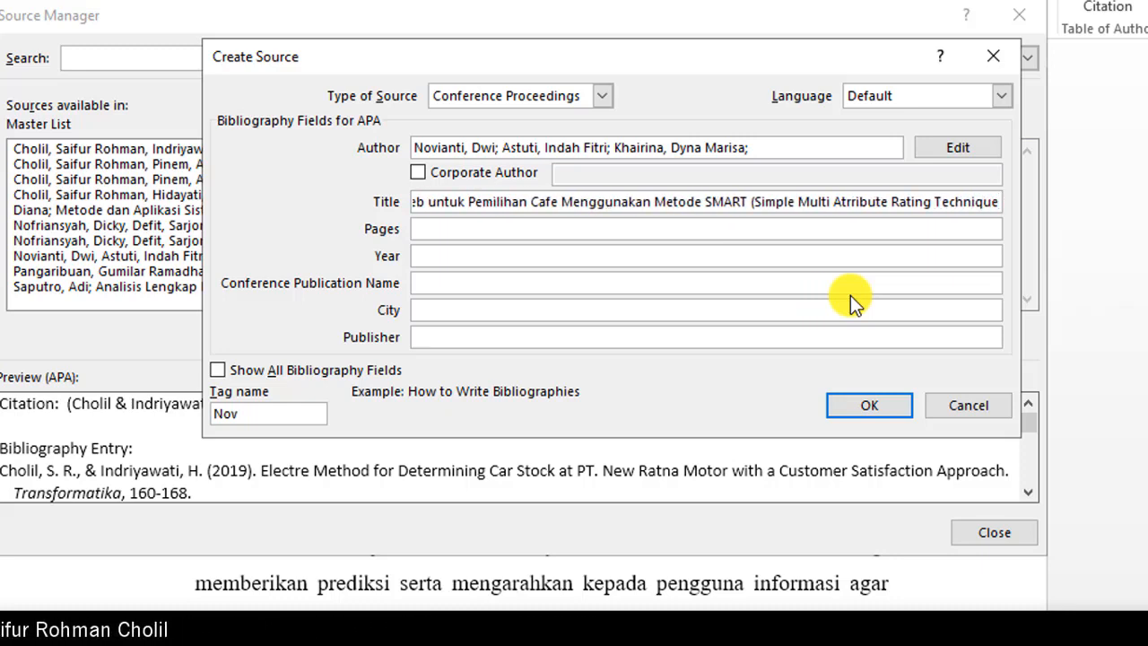
{"action": "type", "text": ") "}
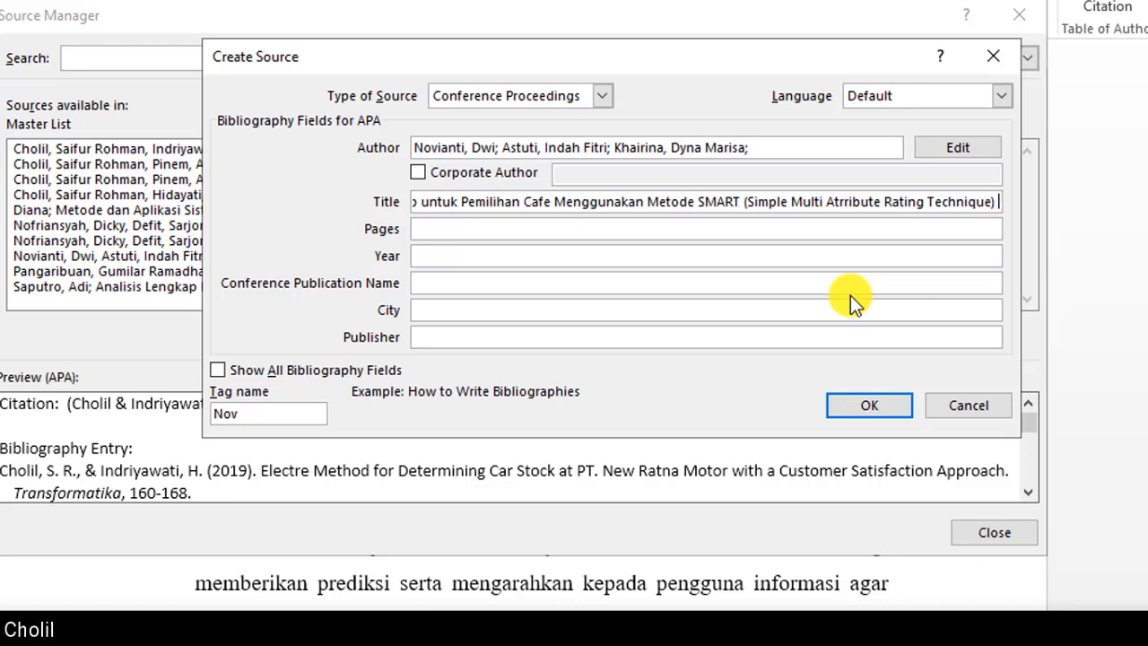
Complete the source's title with "Studi Kasus : Kota Samarinda", checking the wording against the PROSIDING2 paper in Nitro Pro
{"action": "type", "text": "Studi Kasus"}
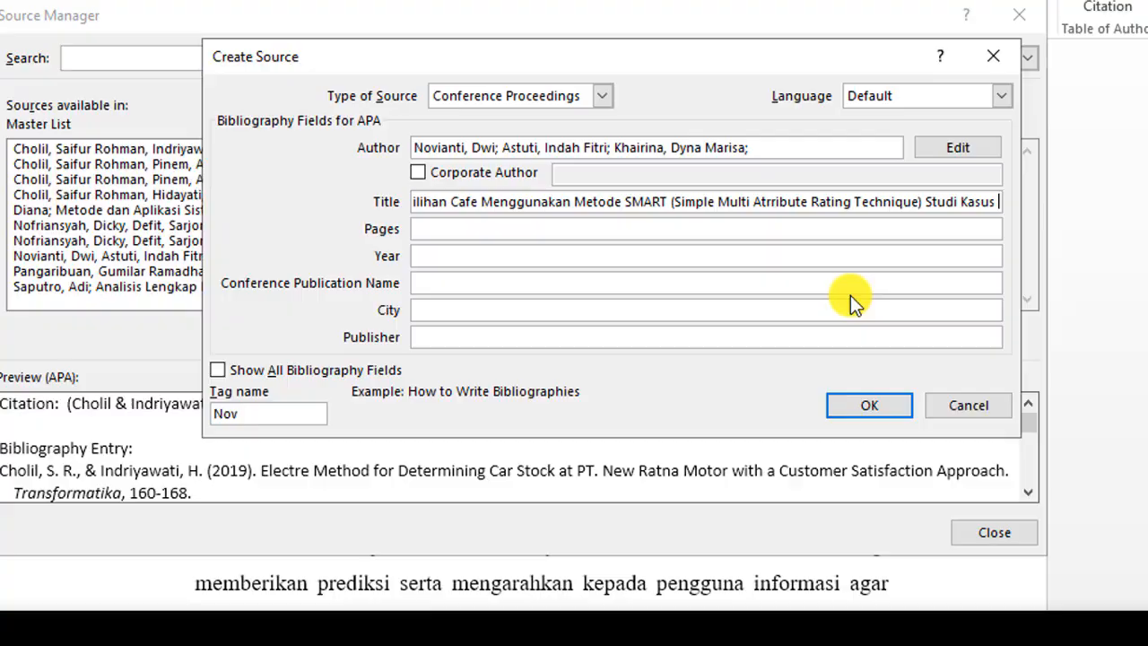
{"action": "key", "text": "alt+Tab"}
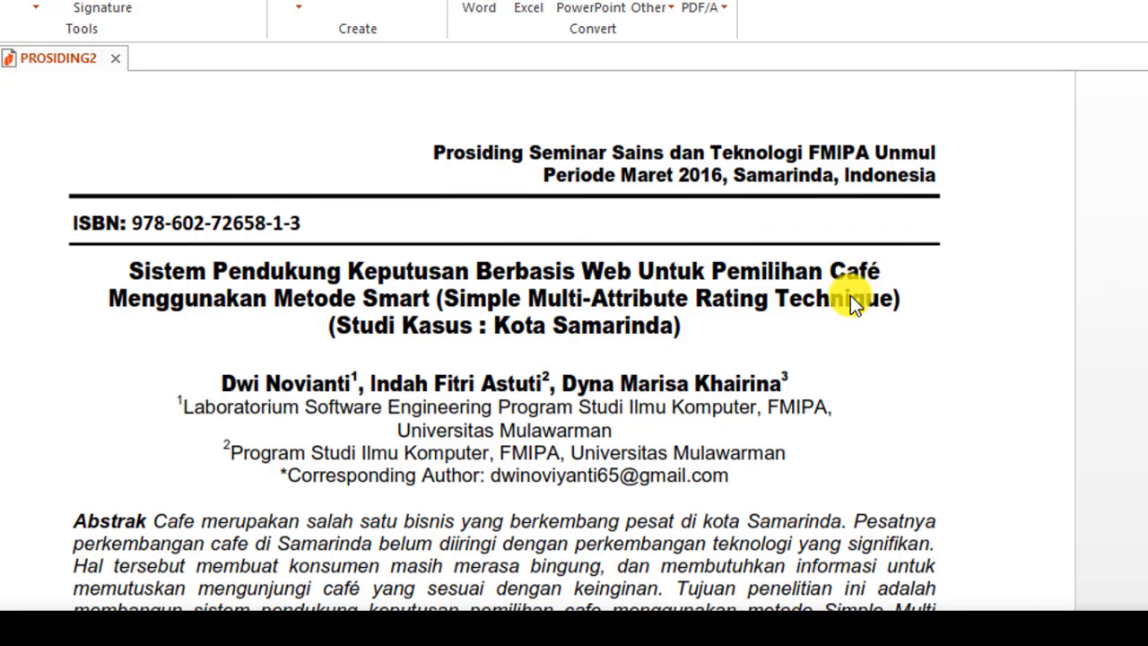
{"action": "key", "text": "alt+Tab"}
{"action": "type", "text": ": Kota"}
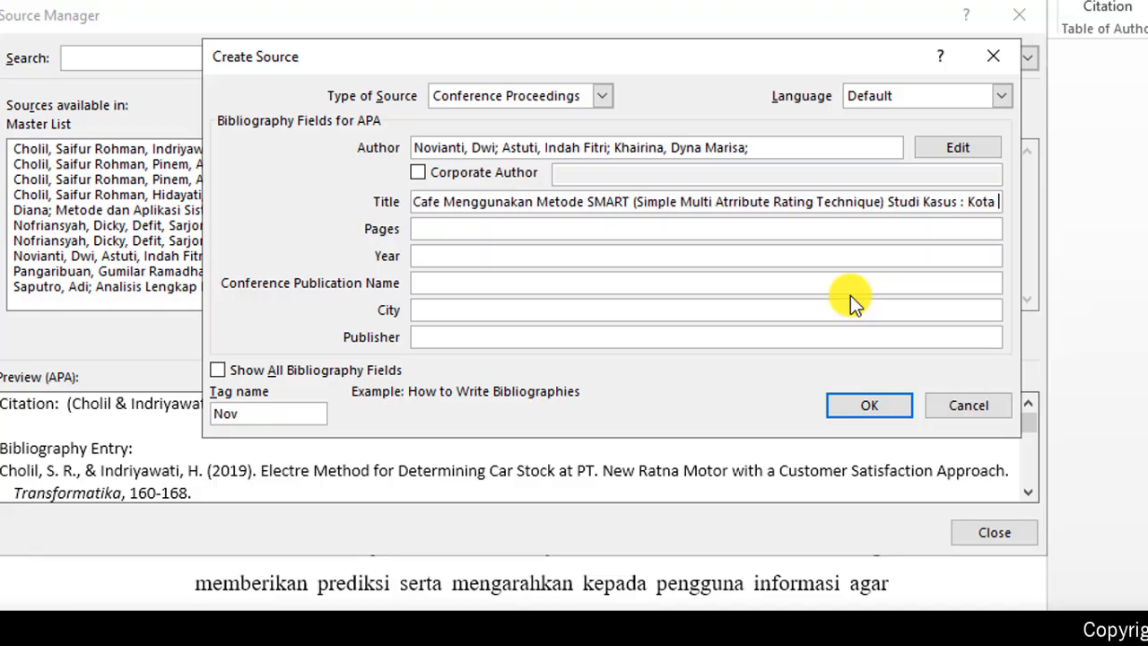
{"action": "type", "text": " Sma"}
{"action": "key", "text": "BackSpace"}
{"action": "key", "text": "BackSpace"}
{"action": "type", "text": "a"}
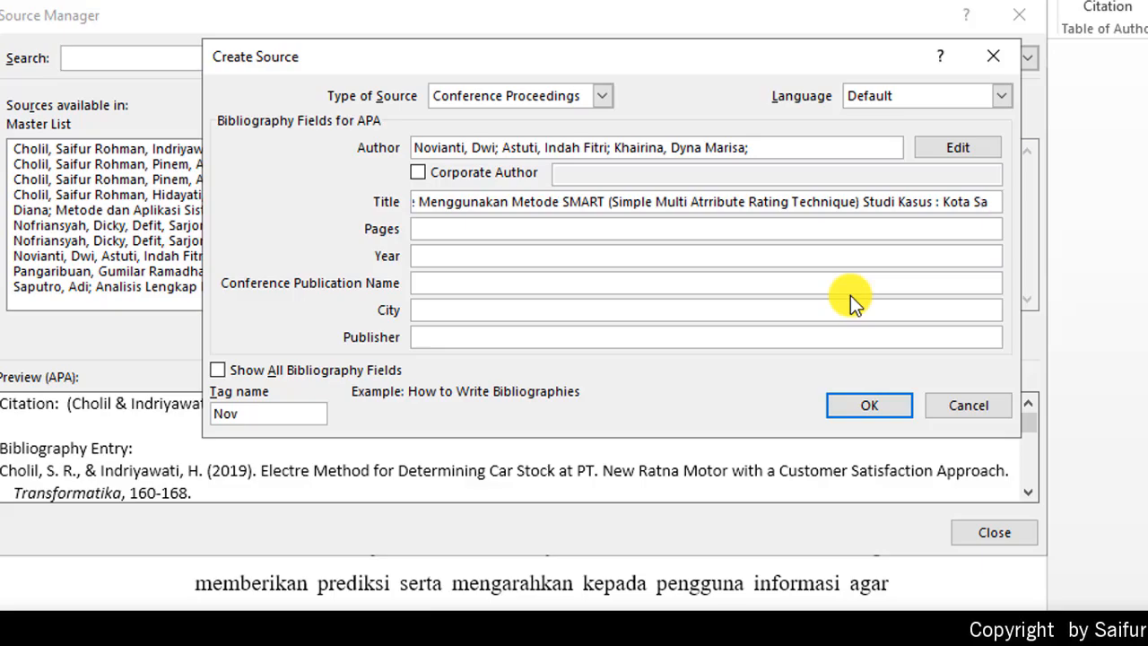
{"action": "type", "text": "marinda"}
{"action": "key", "text": "Tab"}
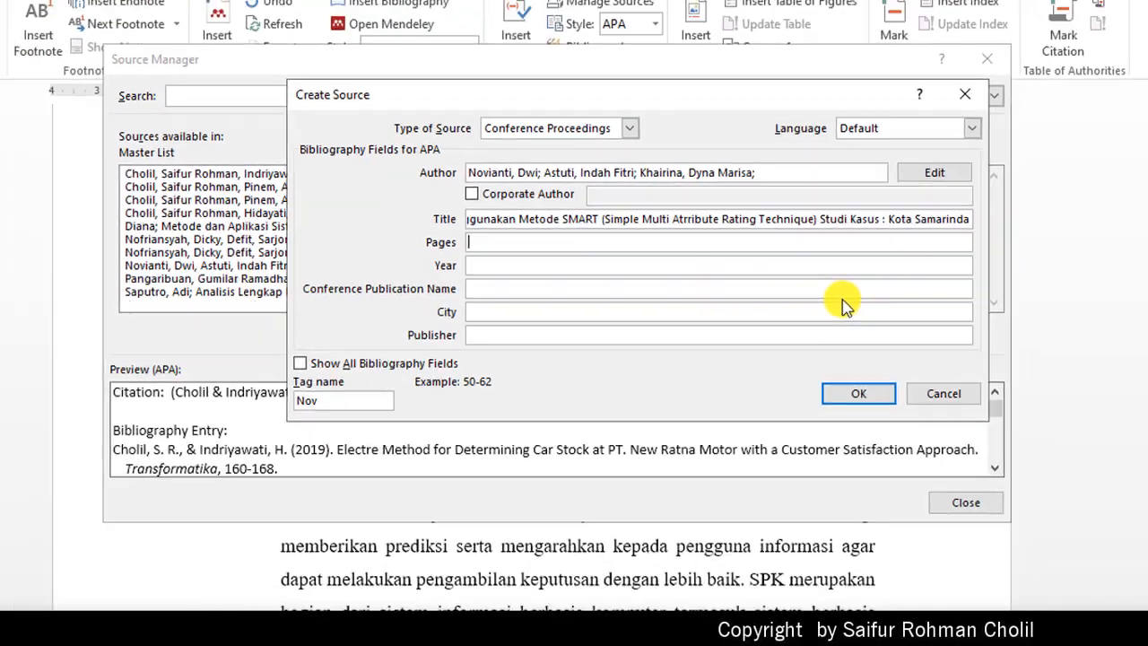
Look up the PROSIDING2 paper's page range in Nitro Pro and set the source's pages to 461-465 in Word
{"action": "key", "text": "alt+Tab"}
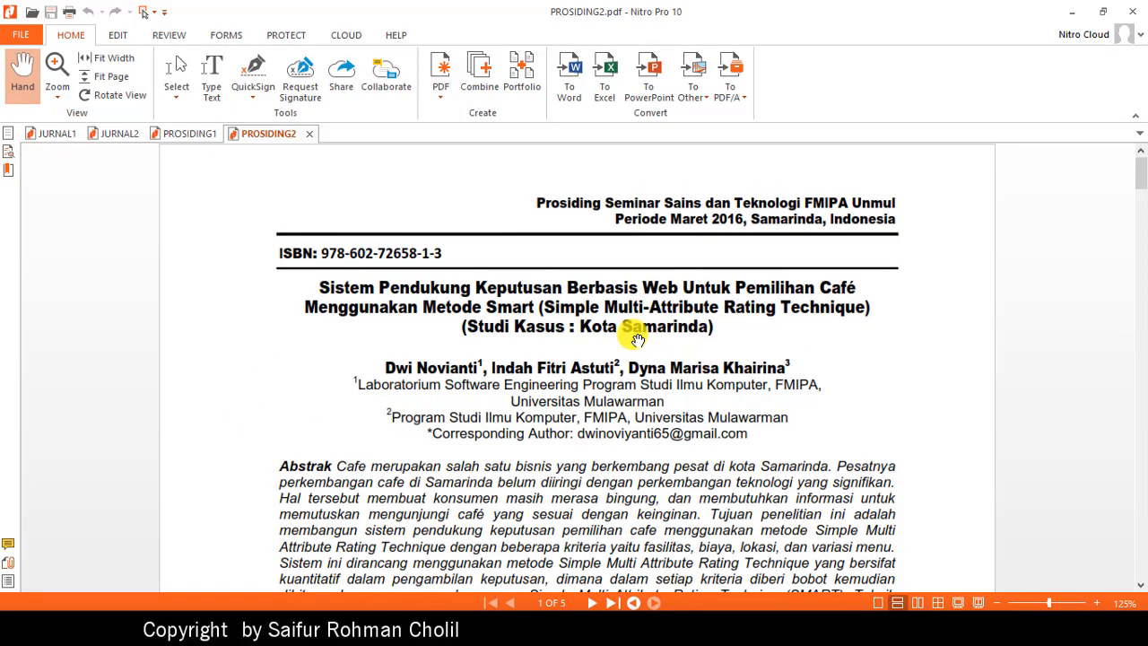
{"action": "scroll", "coordinate": [637, 339], "scroll_direction": "down", "scroll_amount": 10}
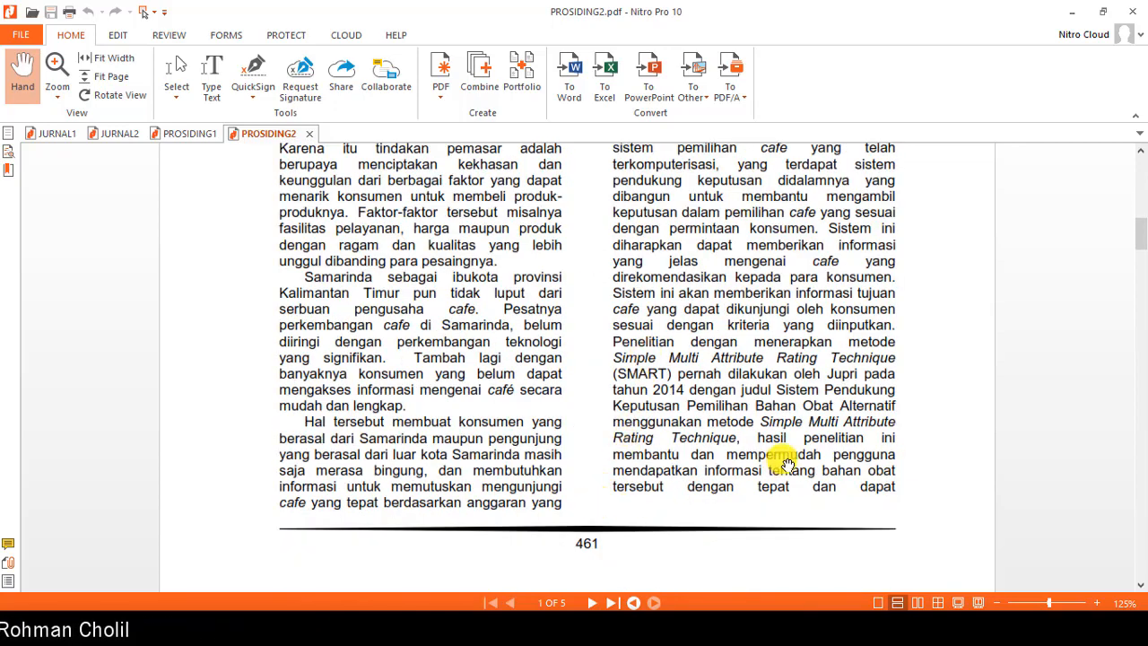
{"action": "scroll", "coordinate": [785, 462], "scroll_direction": "down", "scroll_amount": 3}
{"action": "left_click_drag", "start_coordinate": [1141, 233], "coordinate": [1132, 149]}
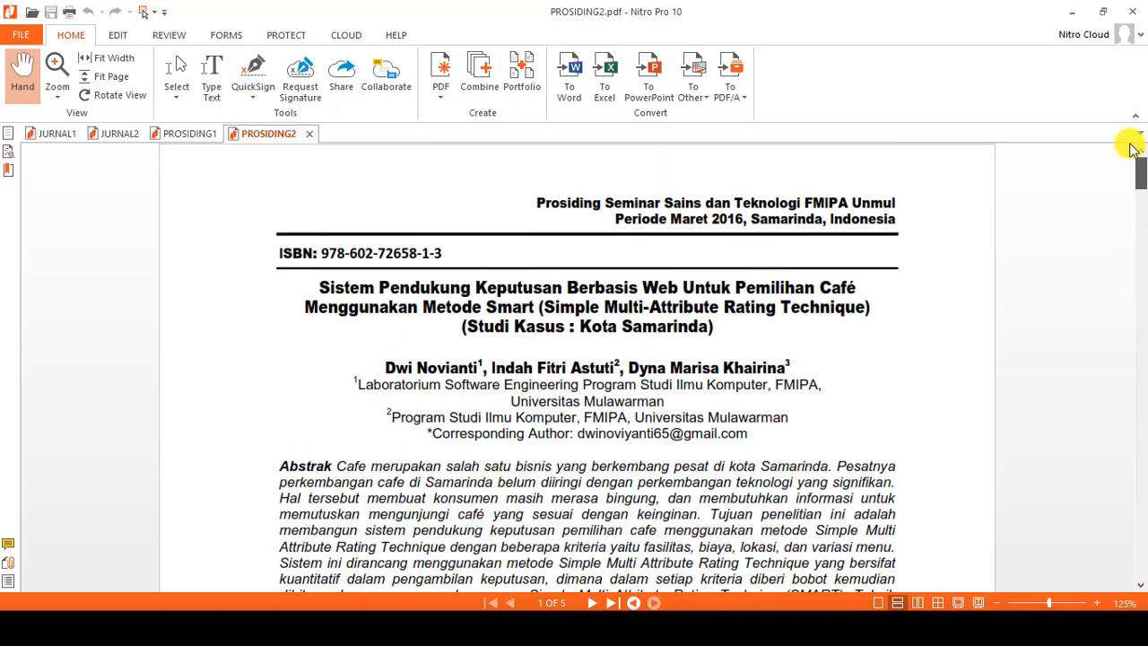
{"action": "left_click", "coordinate": [184, 134]}
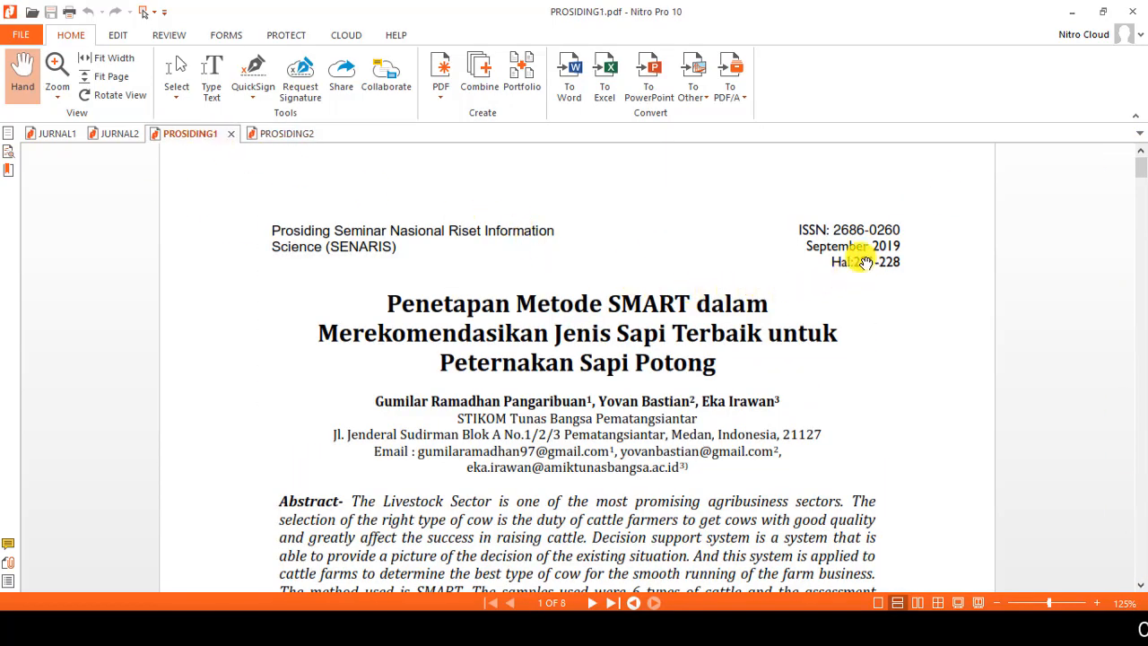
{"action": "left_click", "coordinate": [275, 135]}
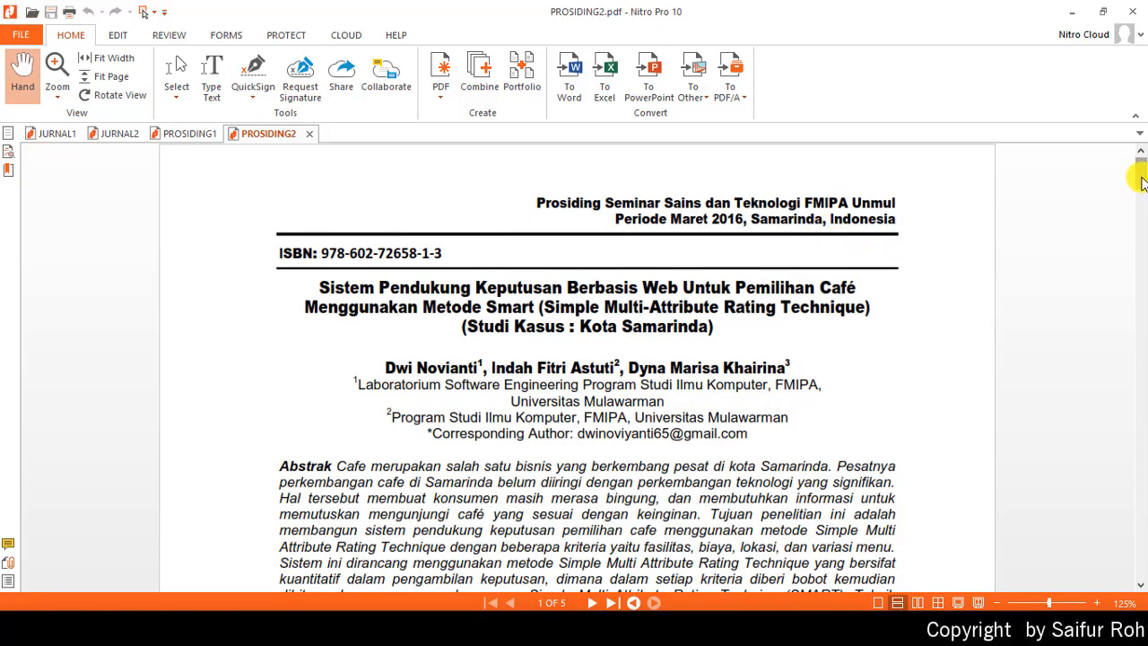
{"action": "mouse_move", "coordinate": [1141, 173]}
{"action": "left_mouse_down"}
{"action": "mouse_move", "coordinate": [1140, 577]}
{"action": "mouse_move", "coordinate": [1131, 159]}
{"action": "left_mouse_up"}
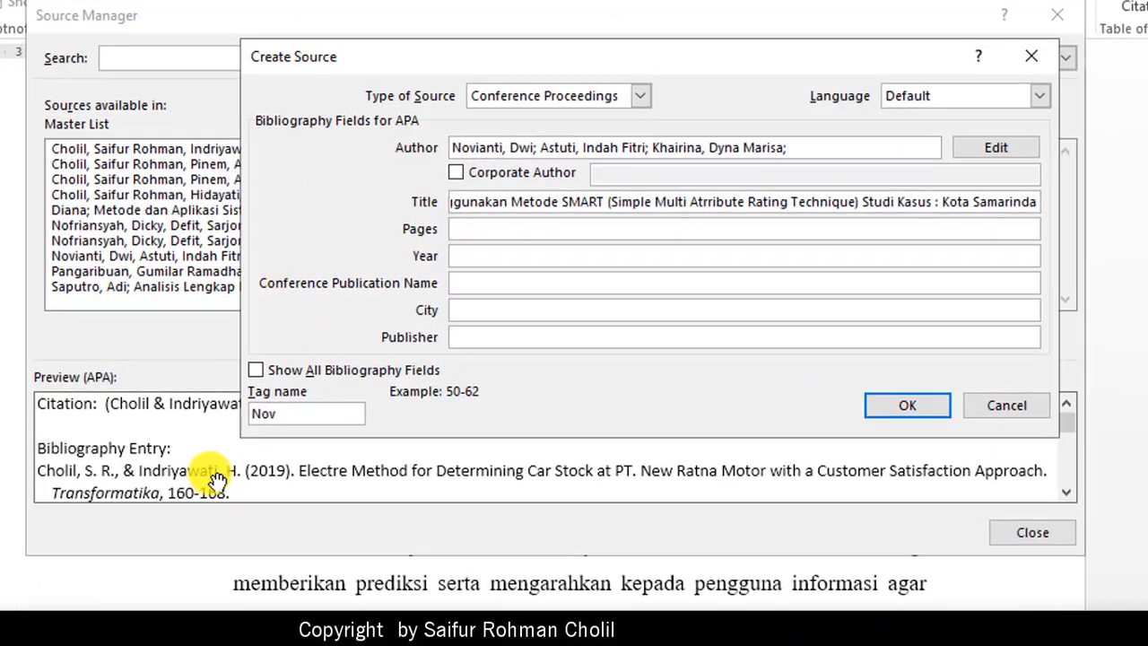
{"action": "type", "text": "461-465"}
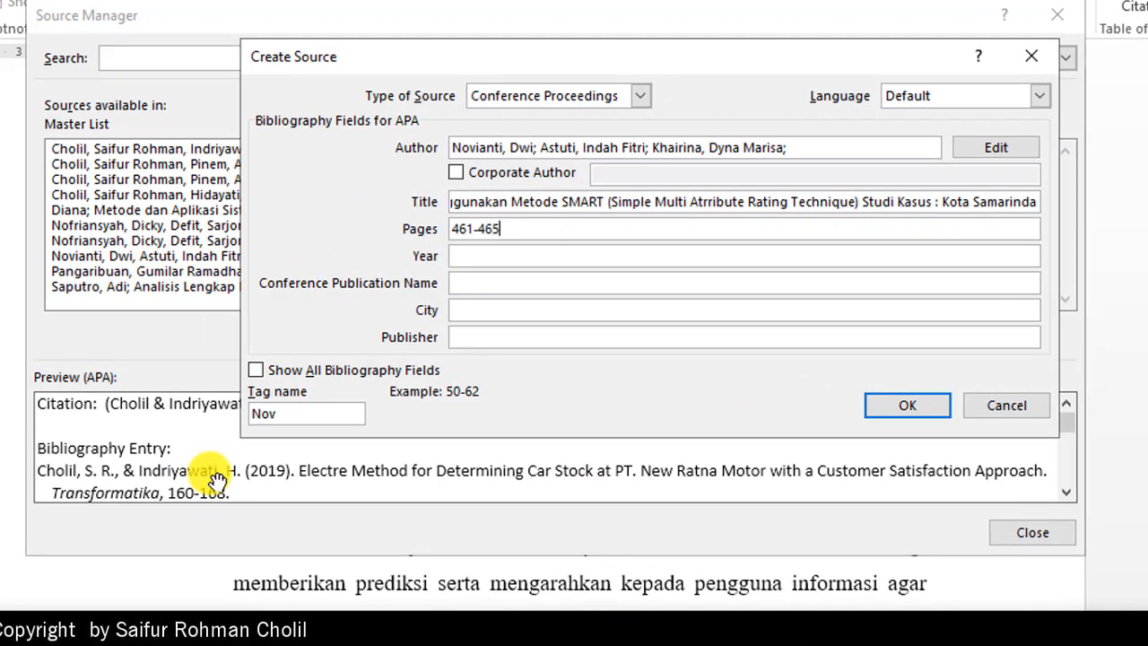
Set the year to 2016, conference publication name to "Seminar Tugas Akhir FMIPA", city to Samarinda and publisher to Universitas Mulawarman
{"action": "key", "text": "Tab"}
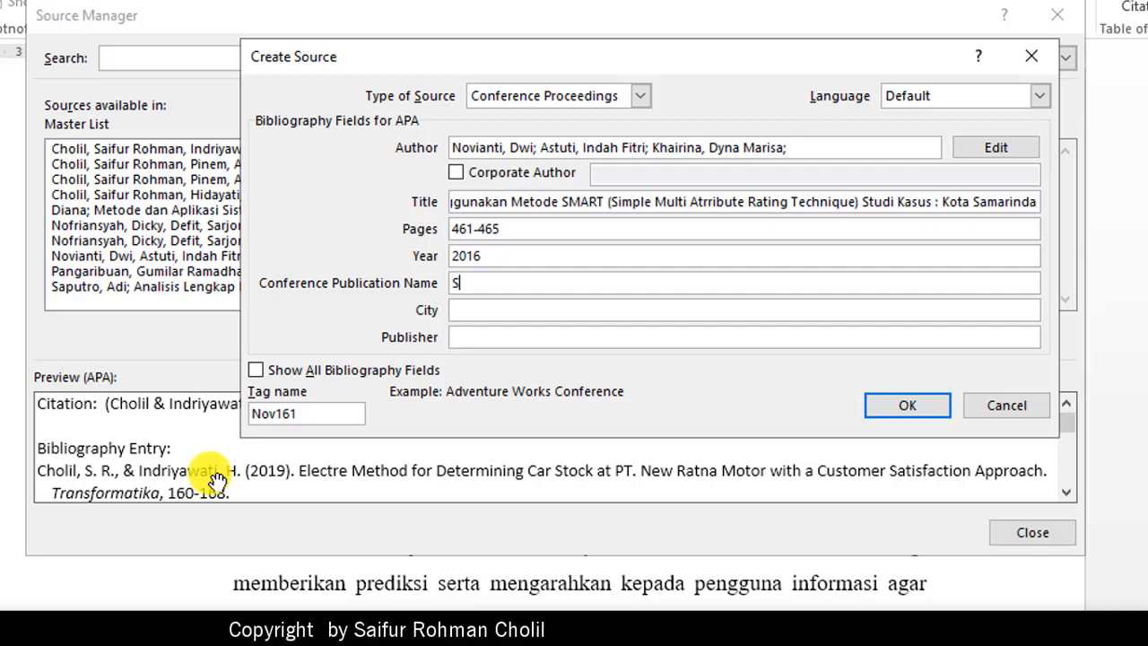
{"action": "type", "text": "Seminar"}
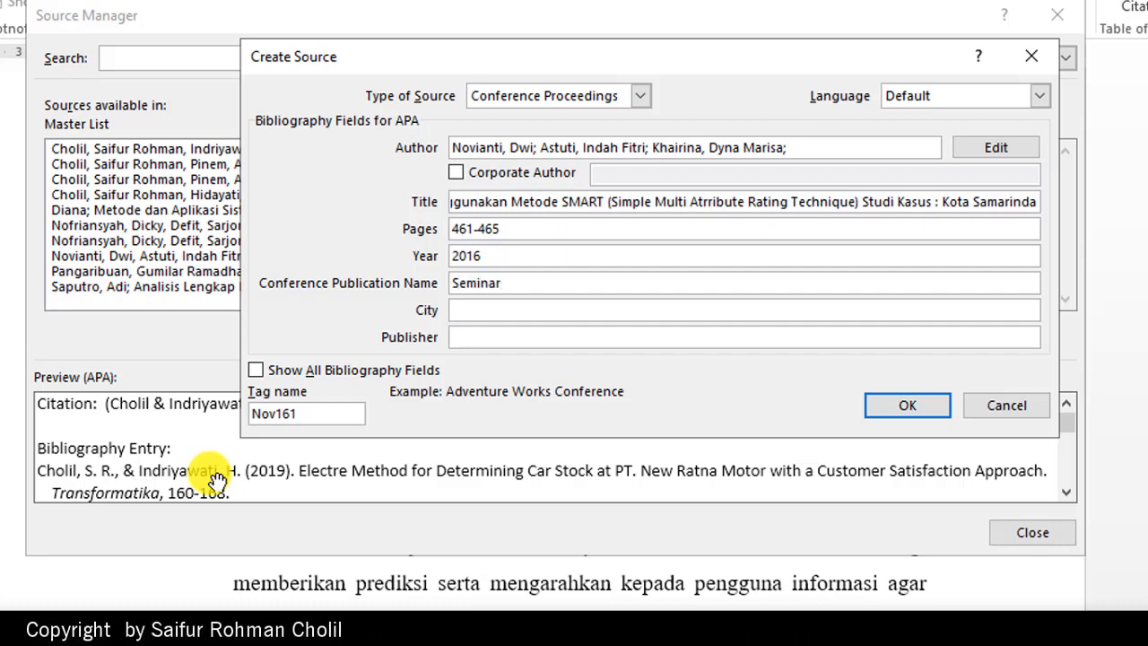
{"action": "type", "text": " Tugas Akhir FMIPA"}
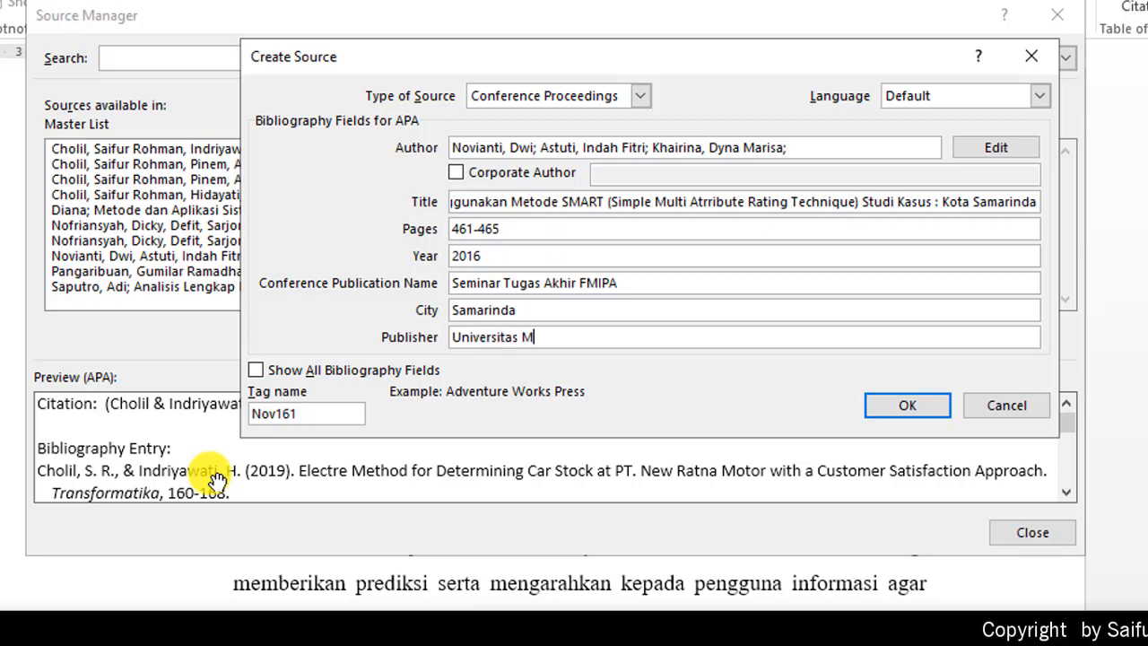
{"action": "type", "text": "warman"}
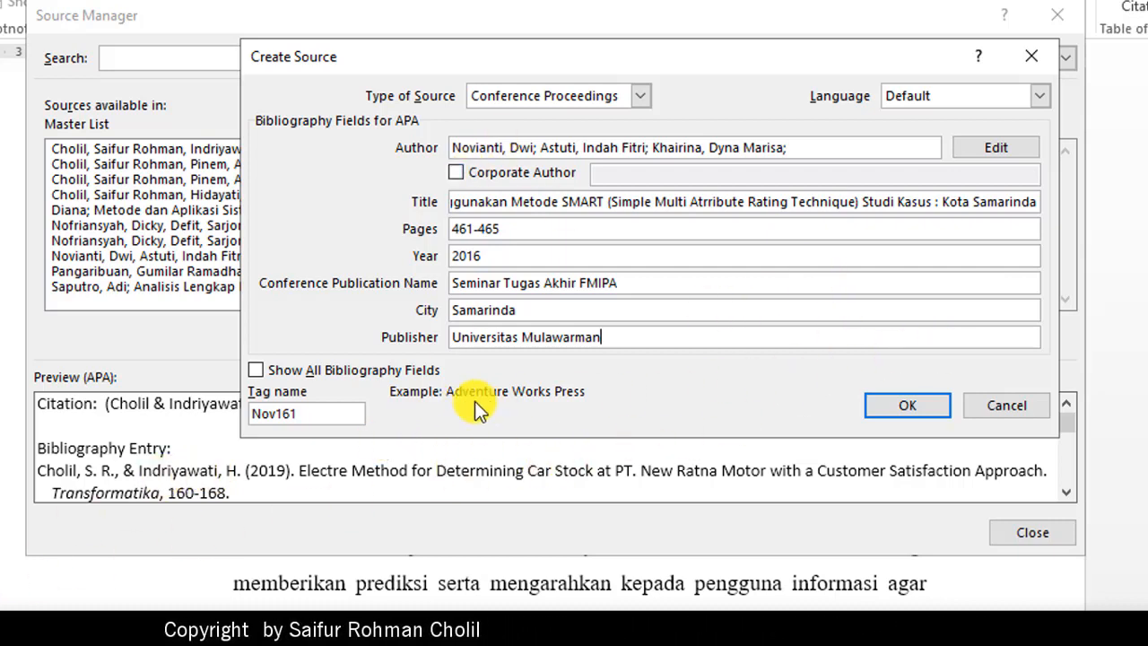
Show all bibliography fields to examine the additional ones, hide them again, and save the new proceedings source
{"action": "left_click", "coordinate": [259, 371]}
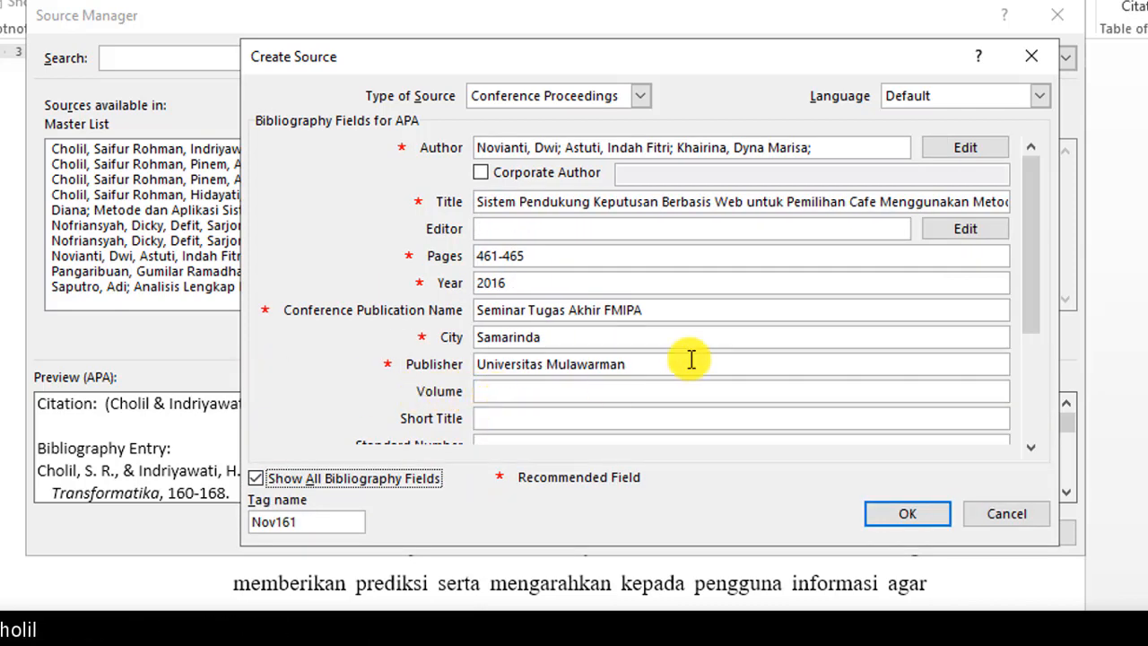
{"action": "left_click_drag", "start_coordinate": [1036, 244], "coordinate": [1044, 291]}
{"action": "left_click_drag", "start_coordinate": [1048, 348], "coordinate": [1015, 160]}
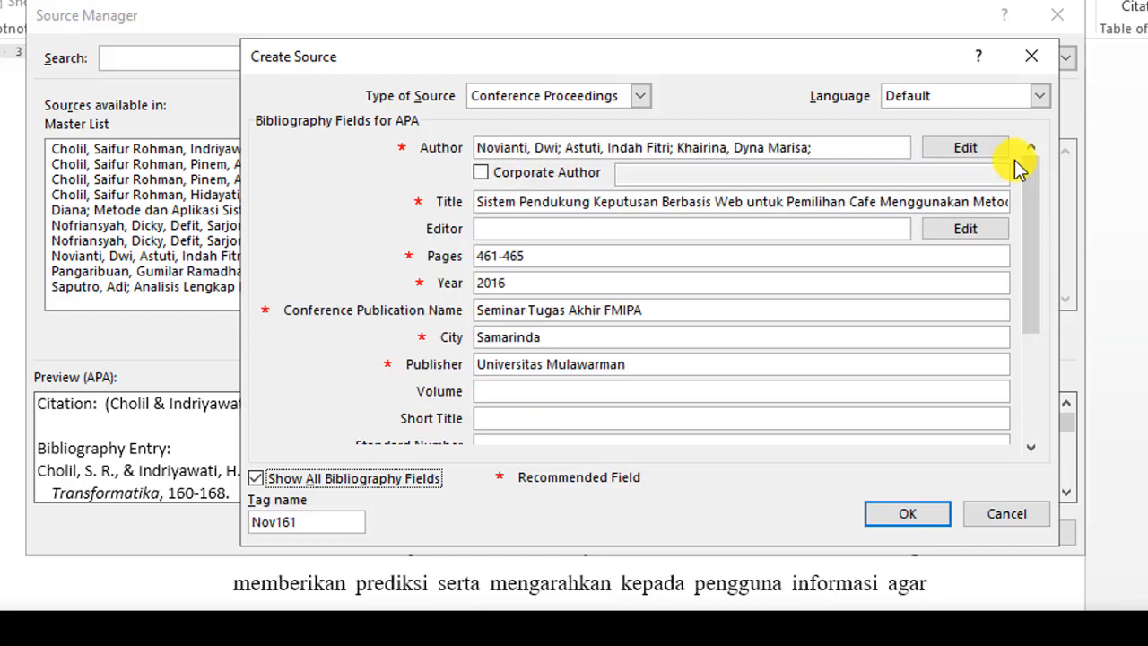
{"action": "left_click", "coordinate": [256, 480]}
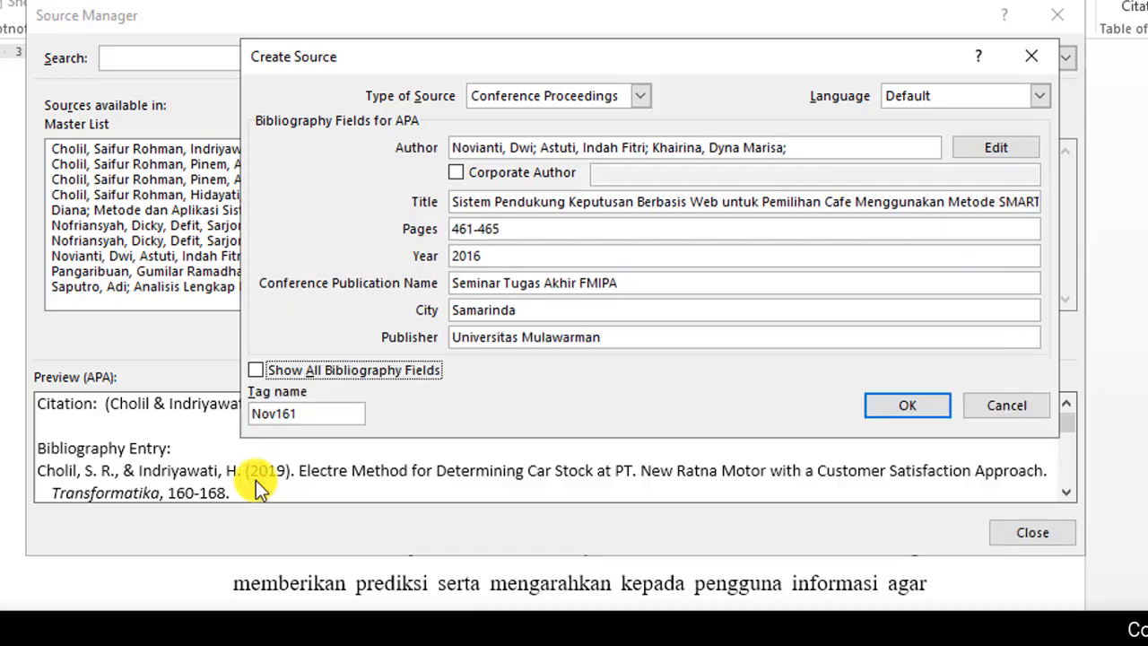
{"action": "left_click", "coordinate": [259, 375]}
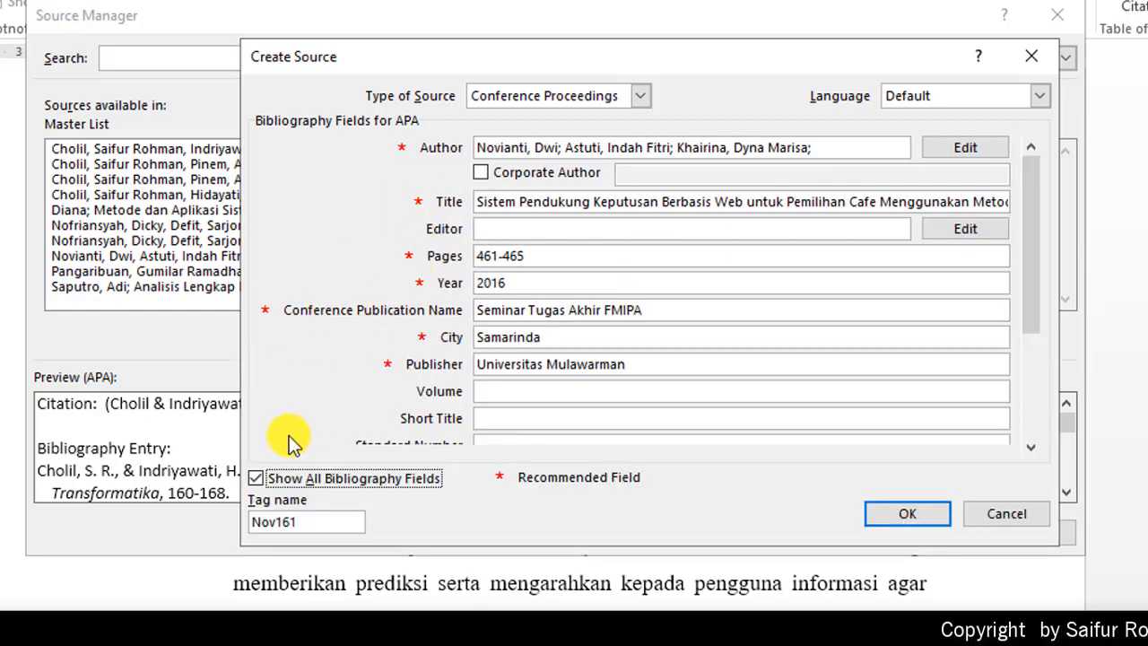
{"action": "left_click", "coordinate": [256, 477]}
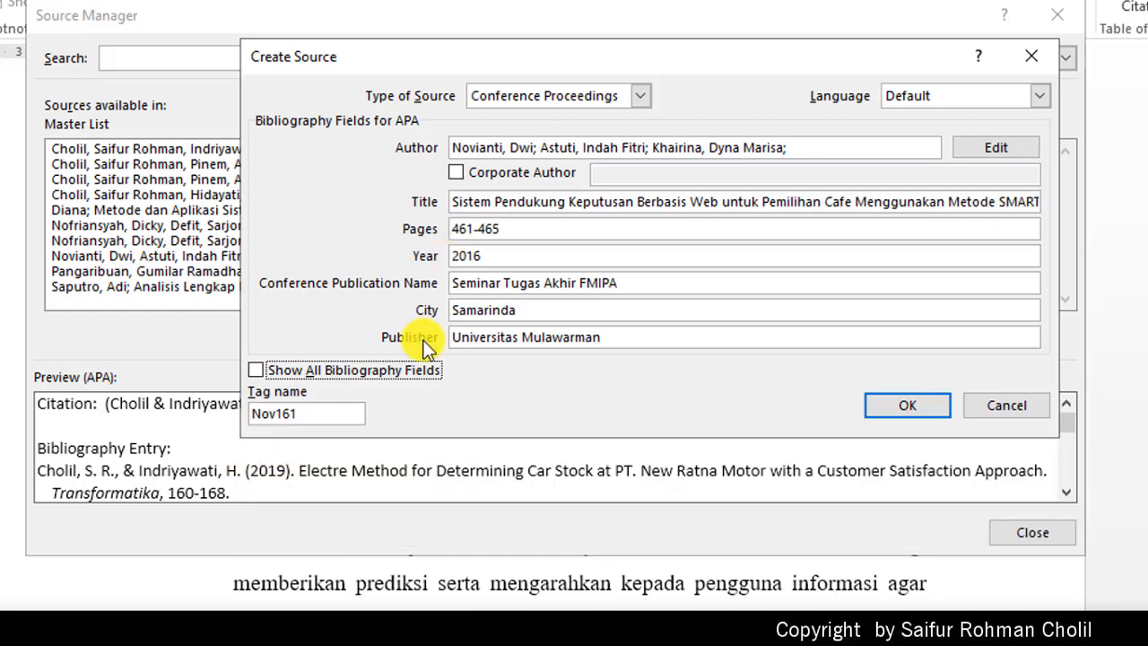
{"action": "left_click", "coordinate": [908, 404]}
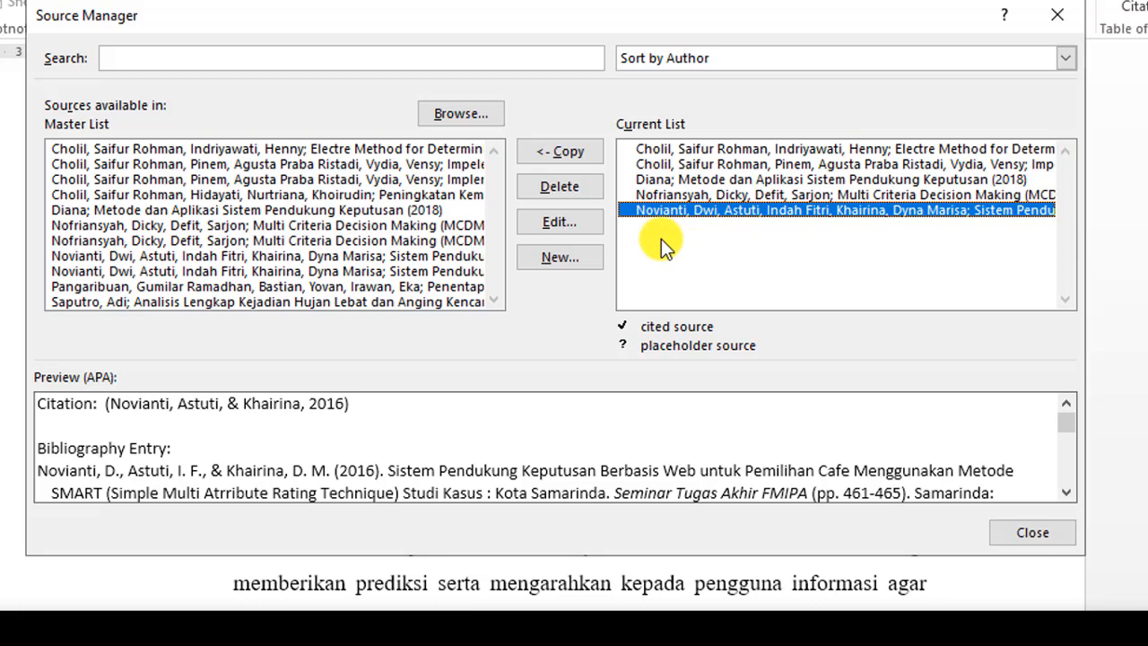
Copy the master list's "Penentapan Metode SMART" proceedings source to the current list, check its details and close the Source Manager
{"action": "left_click", "coordinate": [166, 287]}
{"action": "left_click", "coordinate": [581, 149]}
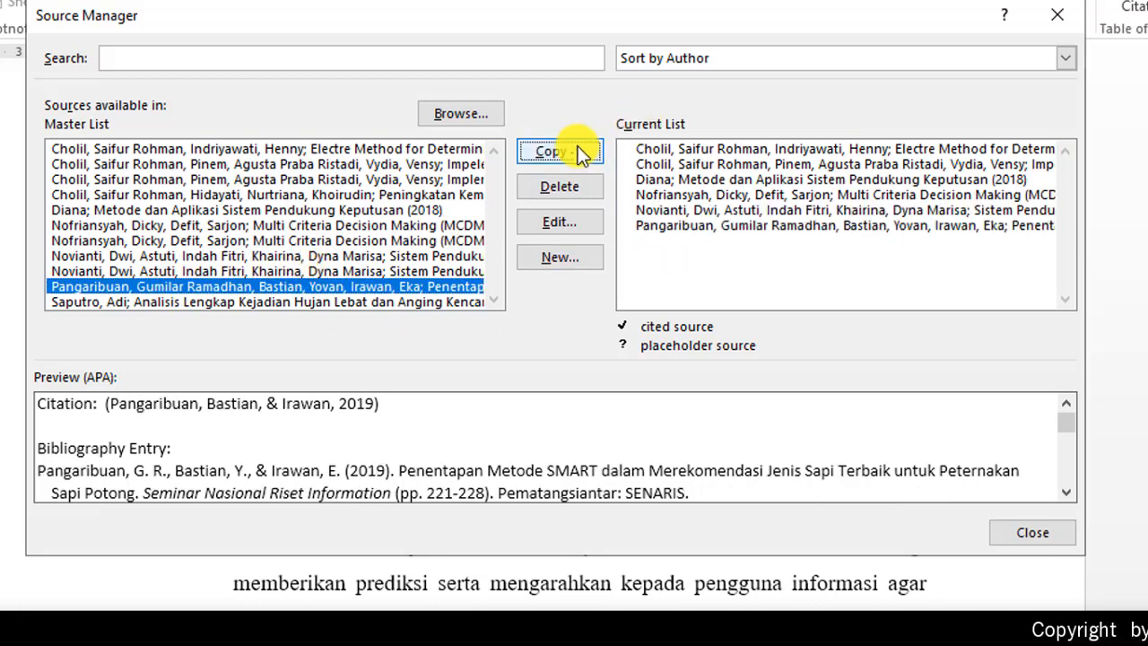
{"action": "left_click", "coordinate": [557, 220]}
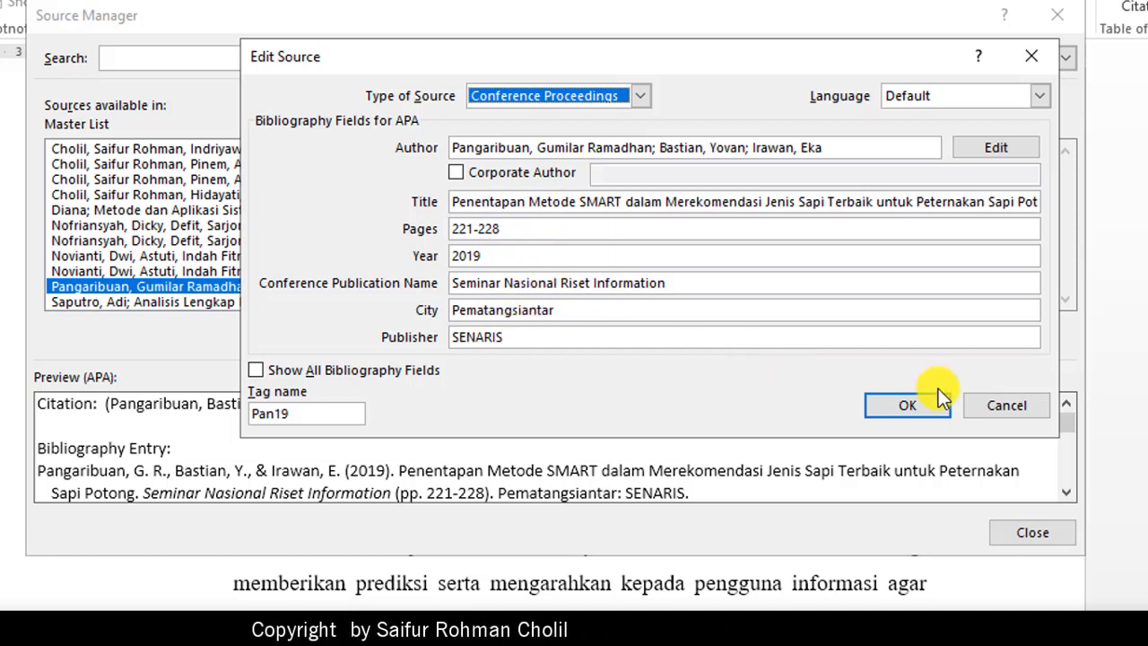
{"action": "left_click", "coordinate": [894, 404]}
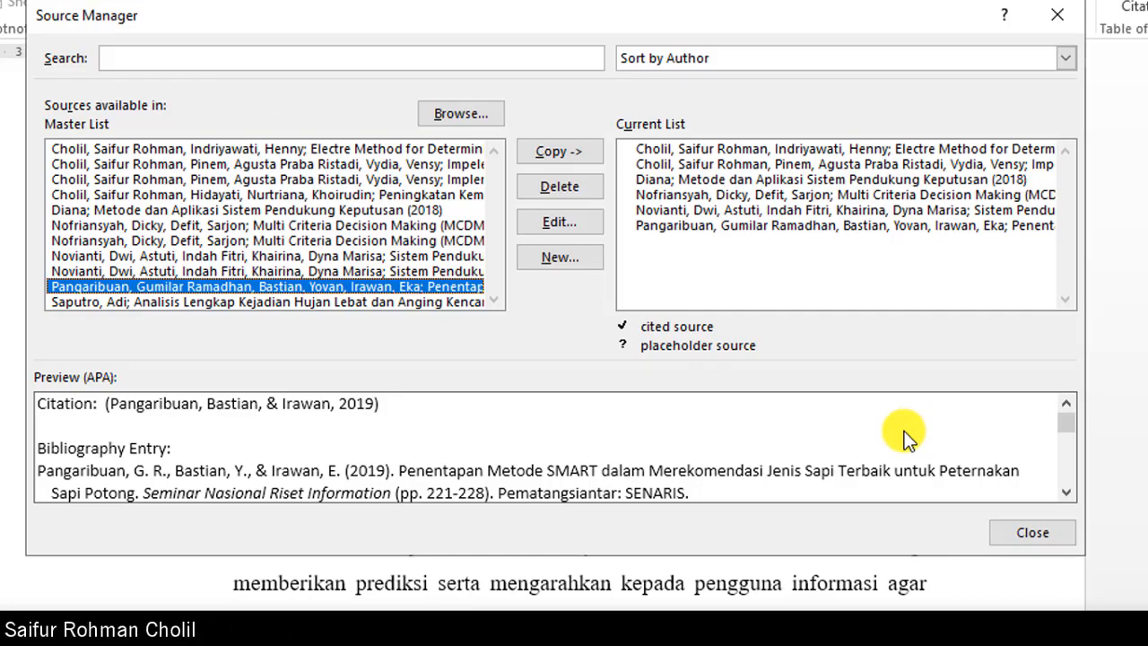
{"action": "left_click", "coordinate": [1022, 526]}
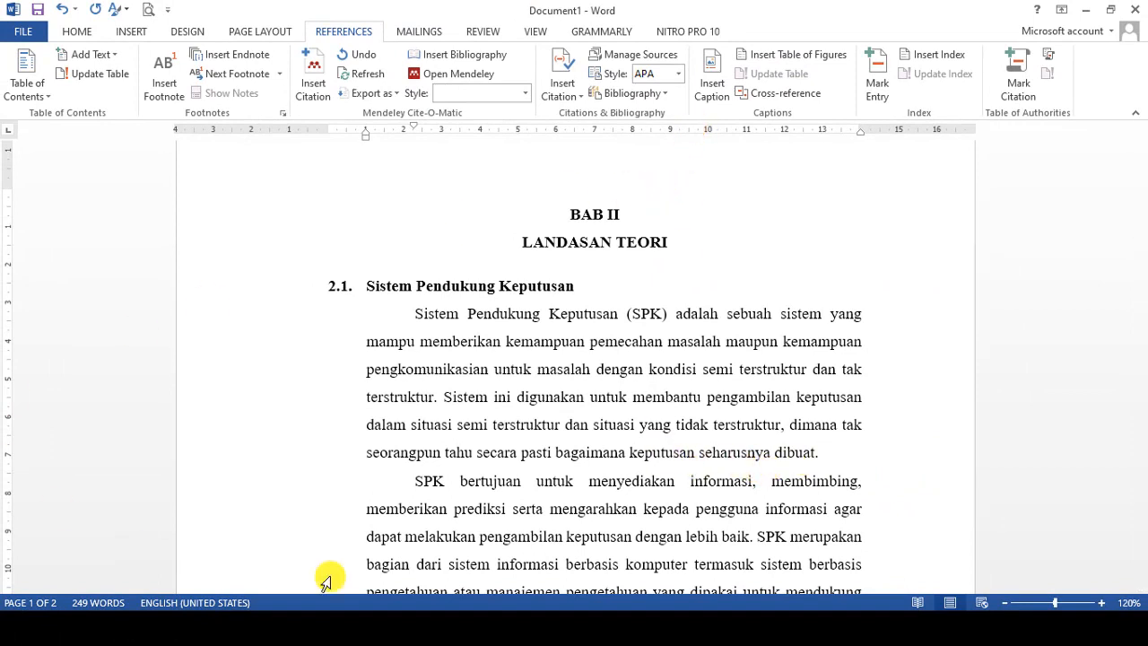
Review the current list in the Source Manager, close it, and look through sections 2.1 and 2.2 for places to cite
{"action": "left_click", "coordinate": [654, 59]}
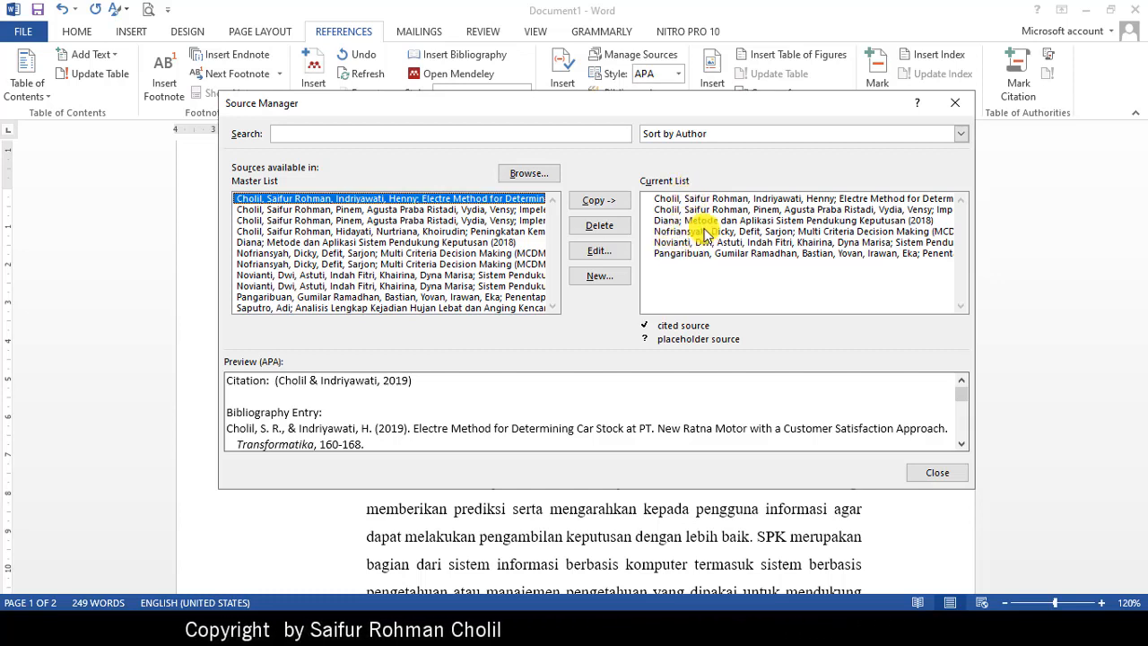
{"action": "left_click", "coordinate": [959, 104]}
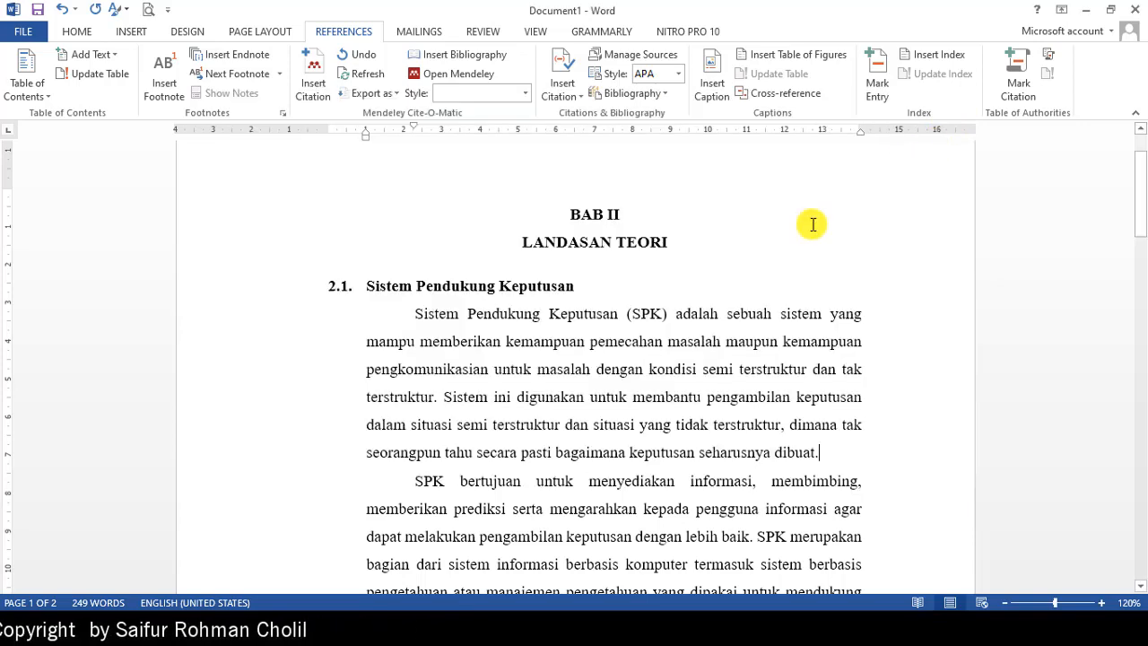
{"action": "scroll", "coordinate": [744, 258], "scroll_direction": "down", "scroll_amount": 2}
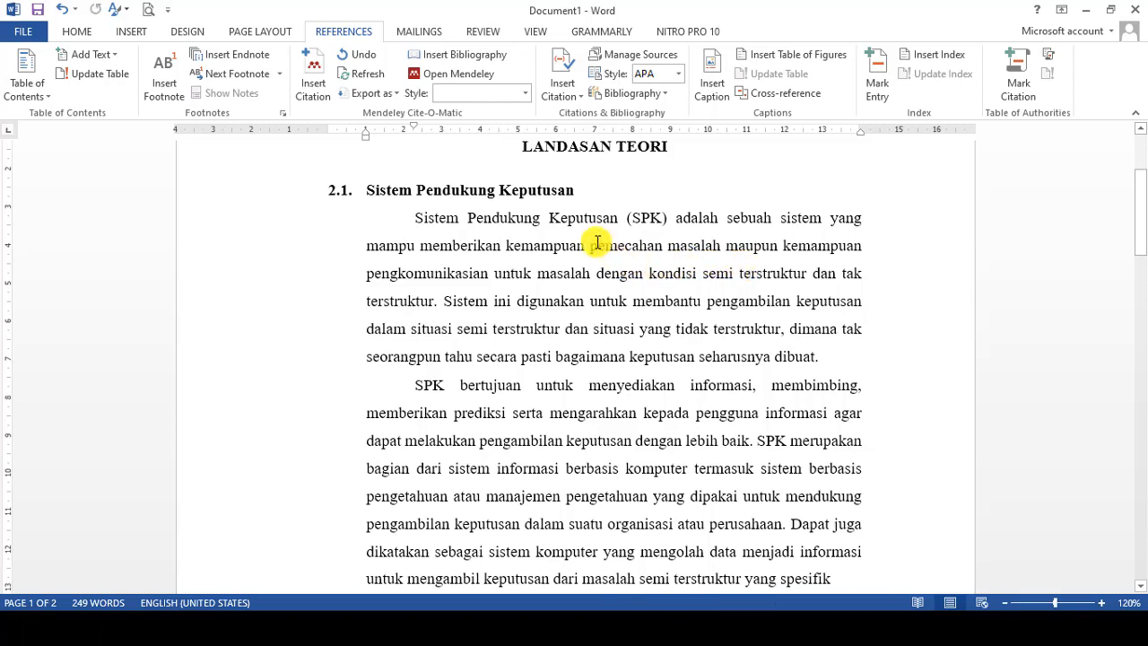
{"action": "scroll", "coordinate": [560, 328], "scroll_direction": "down", "scroll_amount": 13}
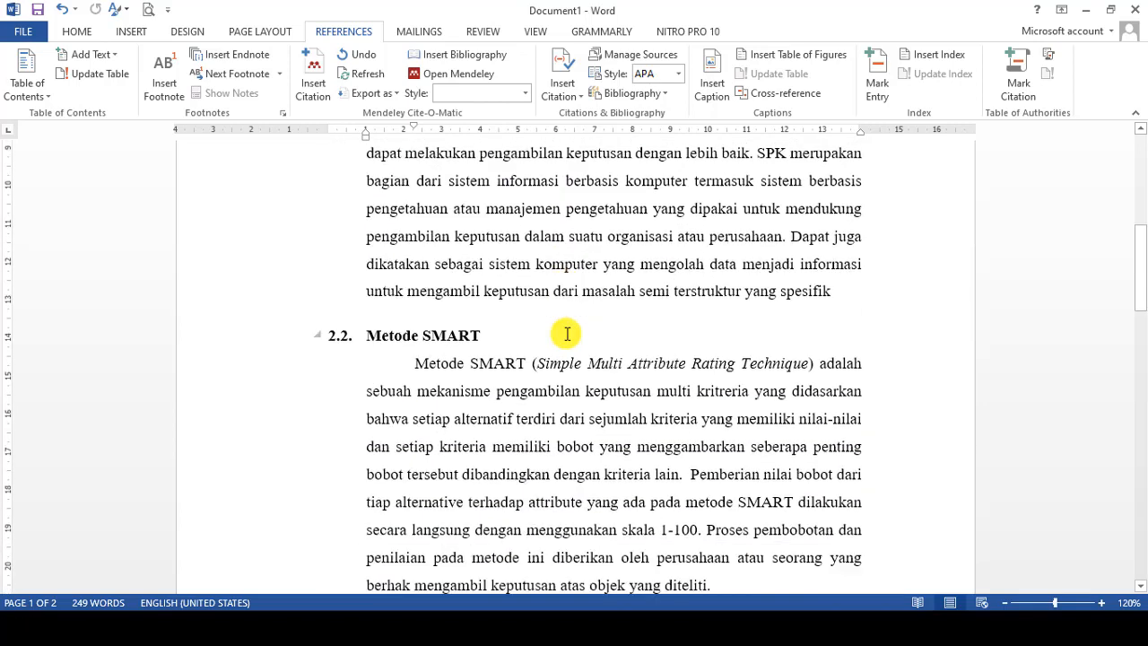
{"action": "scroll", "coordinate": [563, 329], "scroll_direction": "up", "scroll_amount": 4}
{"action": "scroll", "coordinate": [566, 329], "scroll_direction": "up", "scroll_amount": 13}
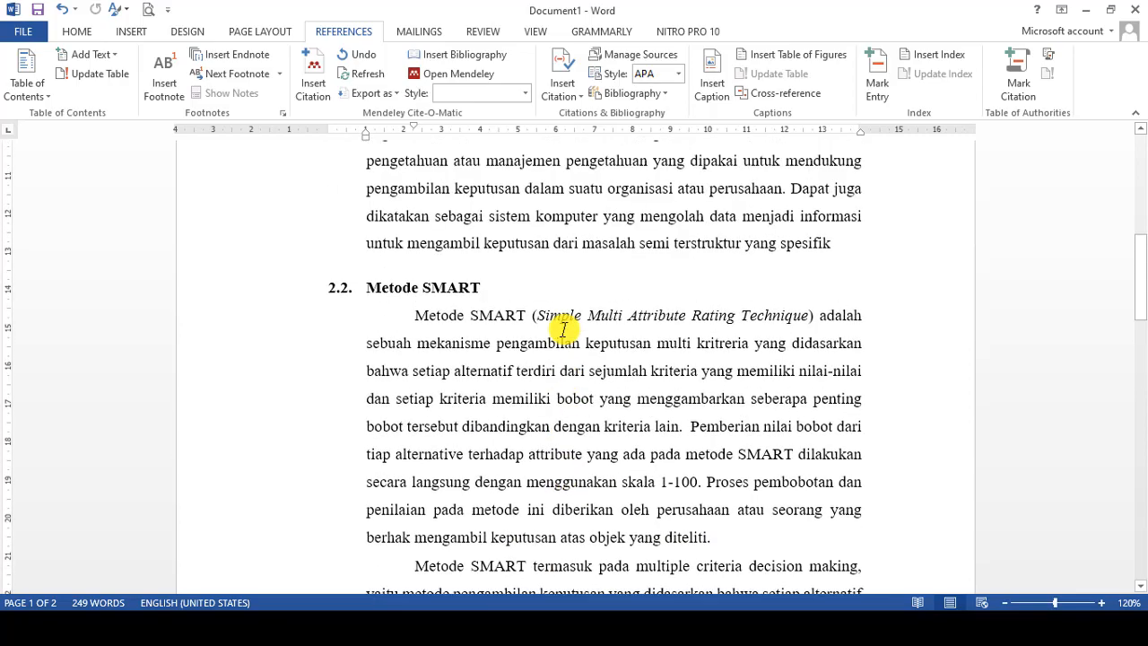
{"action": "scroll", "coordinate": [563, 324], "scroll_direction": "down", "scroll_amount": 7}
{"action": "scroll", "coordinate": [563, 325], "scroll_direction": "down", "scroll_amount": 4}
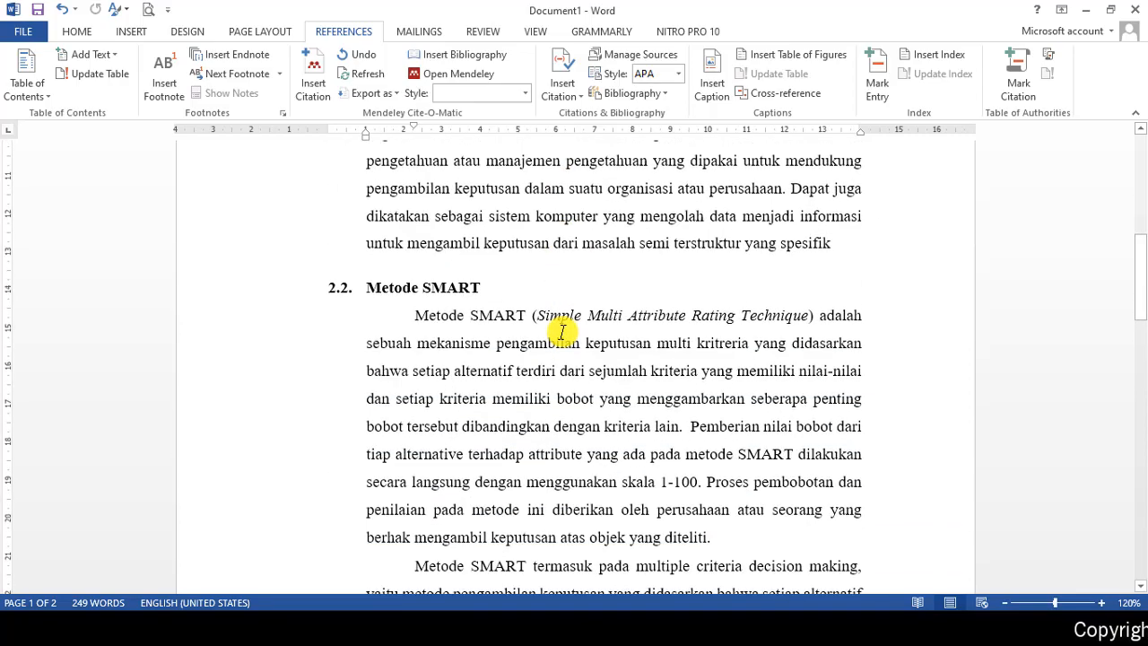
Cite the 2017 "Multi Criteria Decision Making (MCDM) pada Sistem Pendukung Keputusan" source before the period ending section 2.1's first paragraph
{"action": "scroll", "coordinate": [562, 325], "scroll_direction": "up", "scroll_amount": 4}
{"action": "scroll", "coordinate": [561, 327], "scroll_direction": "up", "scroll_amount": 3}
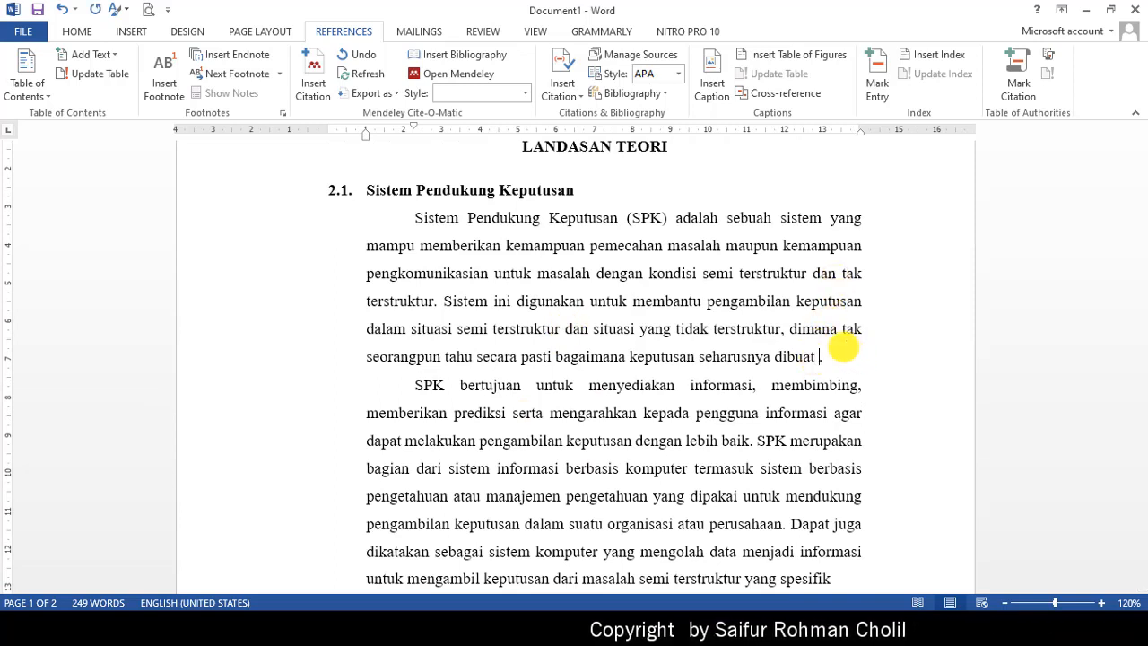
{"action": "left_click", "coordinate": [571, 94]}
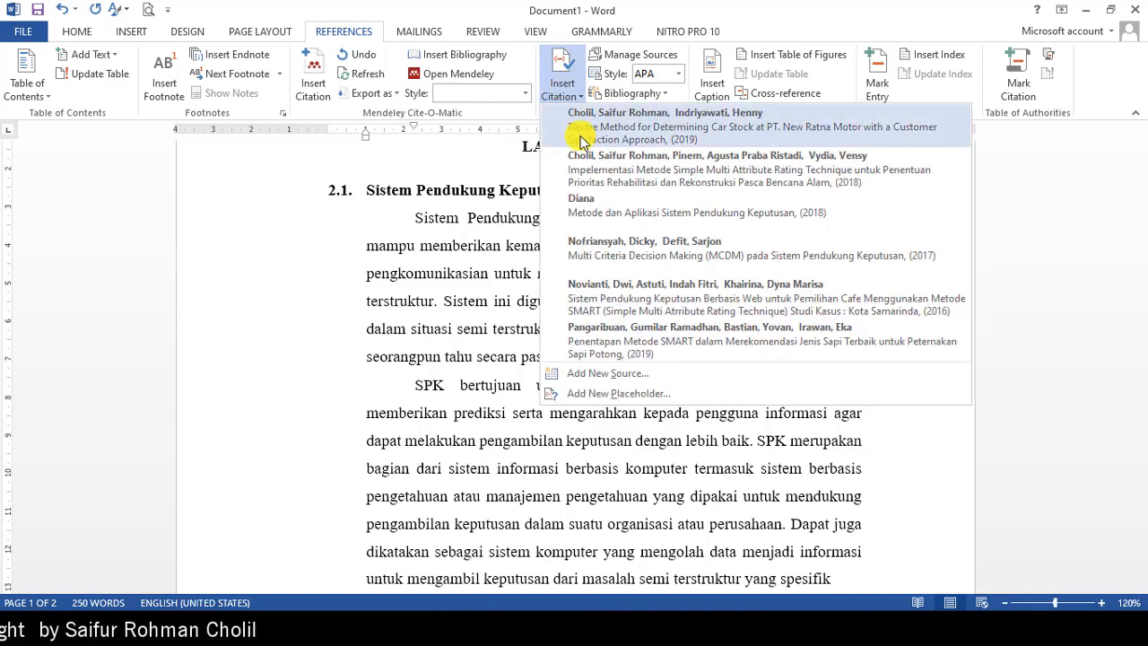
{"action": "left_click", "coordinate": [617, 255]}
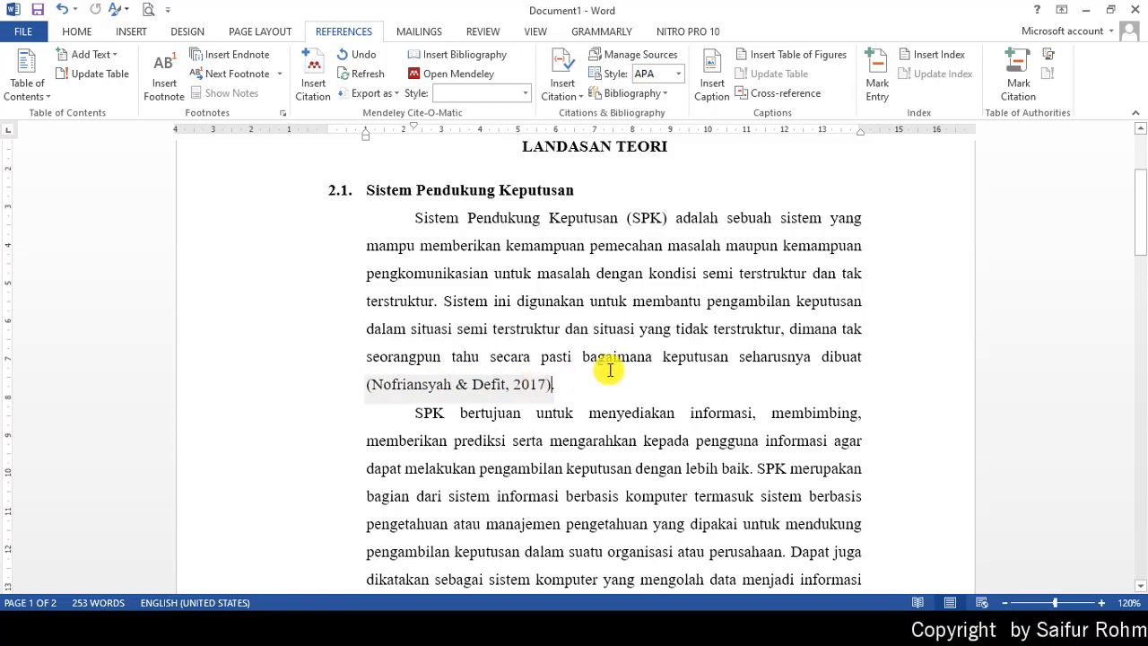
Cite the 2018 "Metode dan Aplikasi Sistem Pendukung Keputusan" source at the end of section 2.1's second paragraph and add a closing period
{"action": "scroll", "coordinate": [610, 369], "scroll_direction": "down", "scroll_amount": 3}
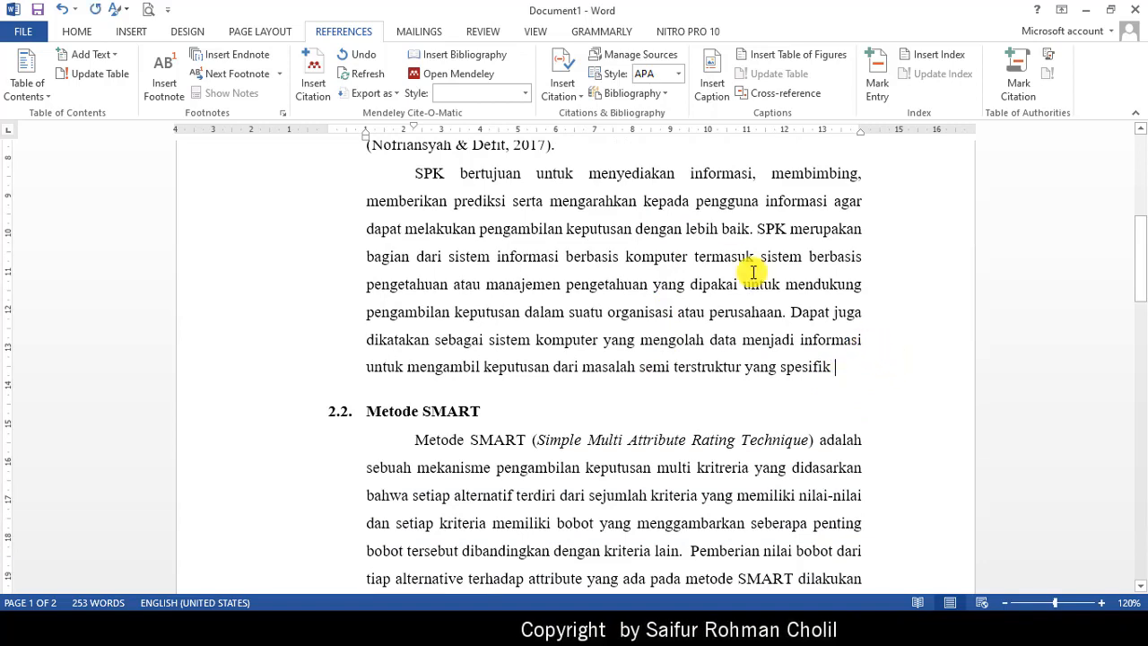
{"action": "left_click", "coordinate": [562, 79]}
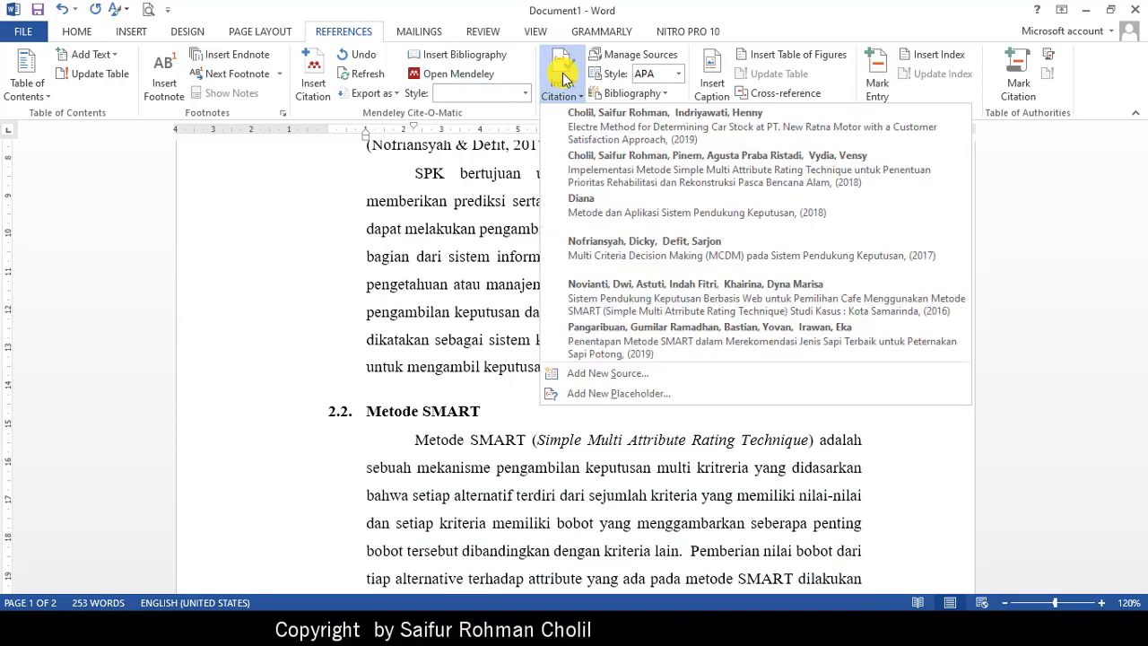
{"action": "left_click", "coordinate": [607, 211]}
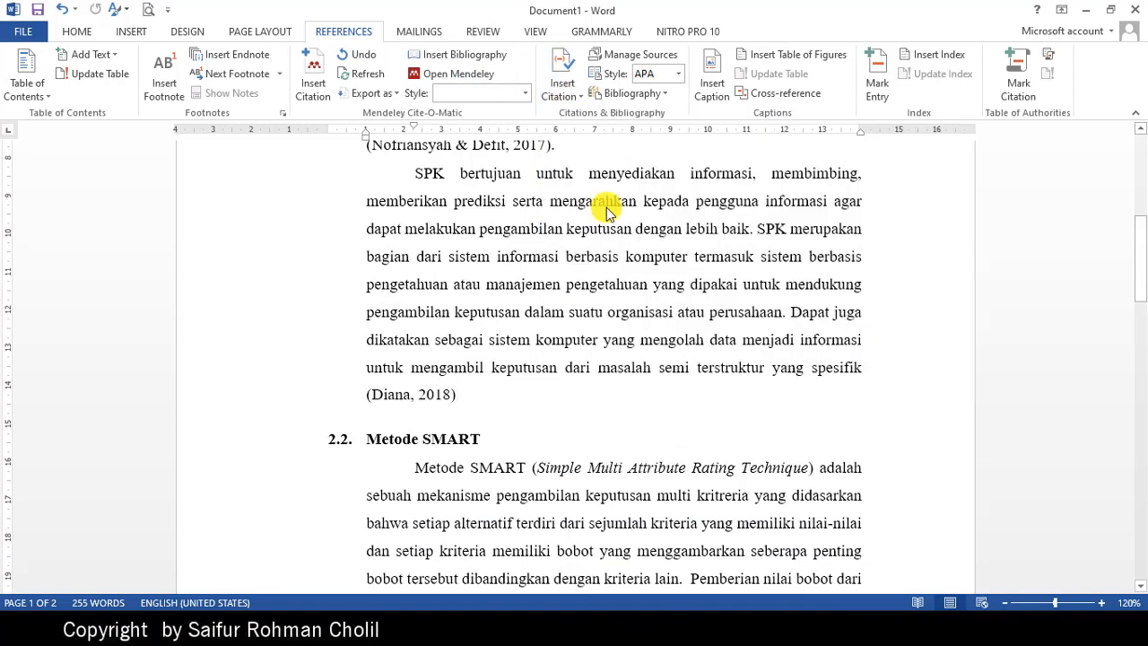
{"action": "type", "text": "."}
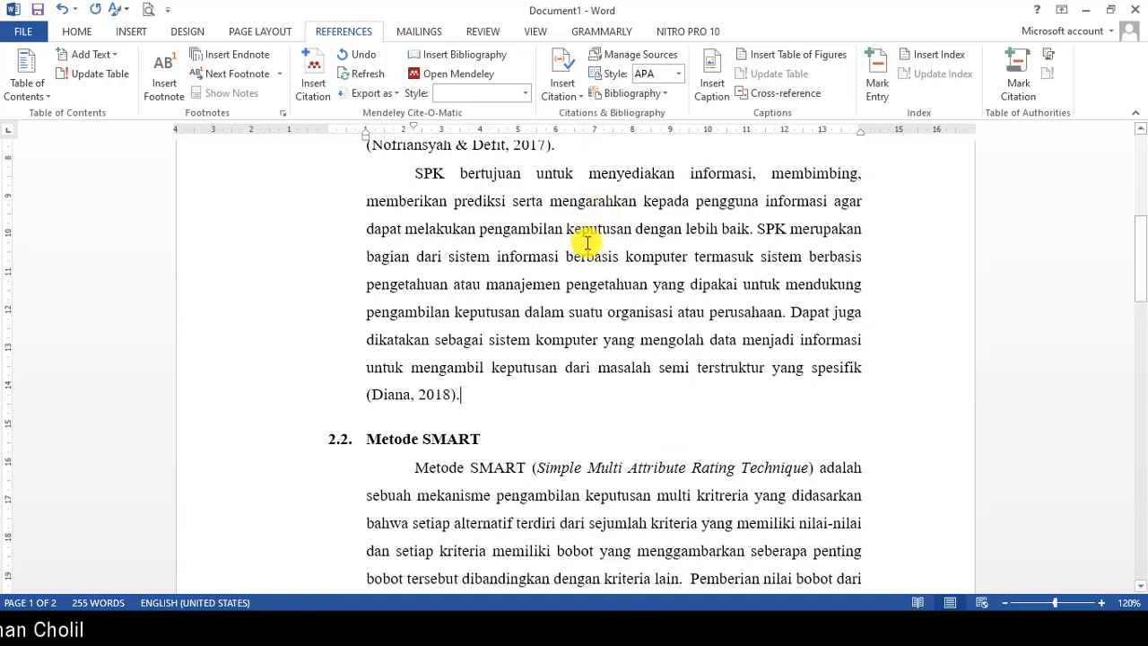
Cite the 2018 "Impelementasi Metode Simple Multi Attribute Rating Technique" source after "diteliti", before the period ending section 2.2's first paragraph
{"action": "scroll", "coordinate": [581, 246], "scroll_direction": "down", "scroll_amount": 5}
{"action": "left_click", "coordinate": [763, 317]}
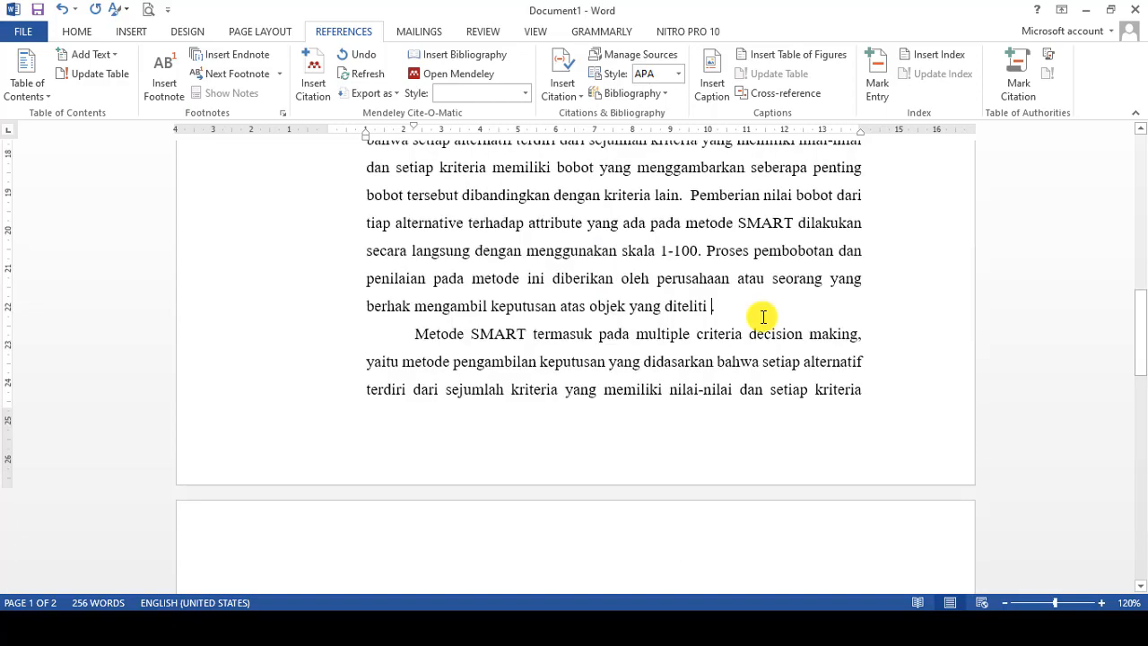
{"action": "scroll", "coordinate": [651, 305], "scroll_direction": "up", "scroll_amount": 5}
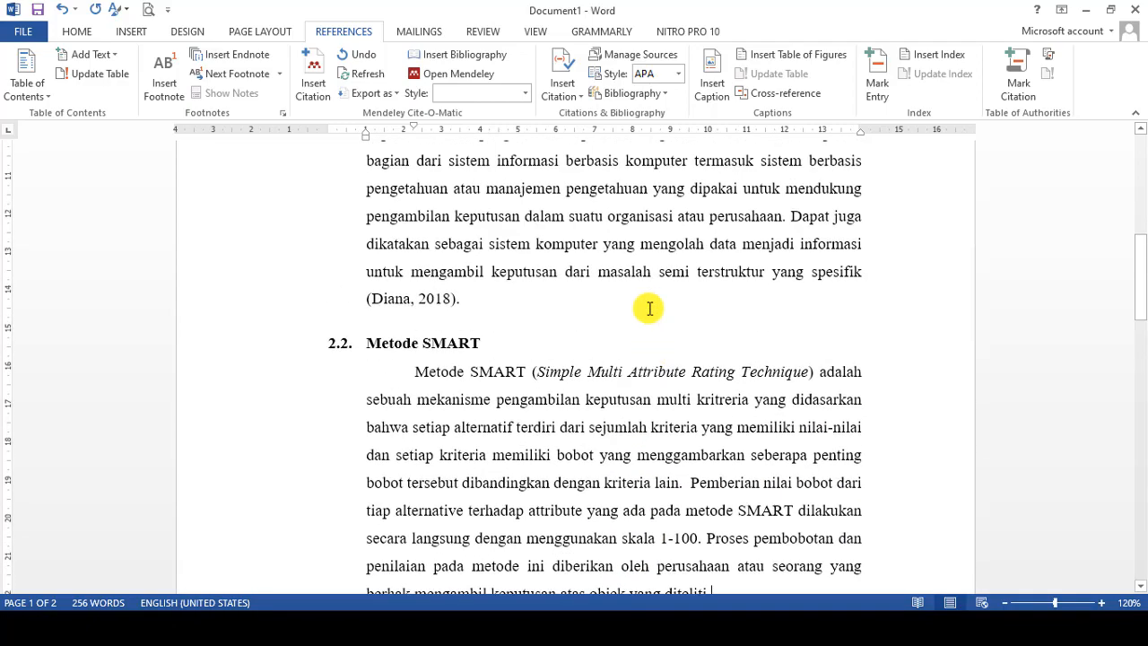
{"action": "scroll", "coordinate": [538, 340], "scroll_direction": "down", "scroll_amount": 4}
{"action": "scroll", "coordinate": [643, 318], "scroll_direction": "down", "scroll_amount": 1}
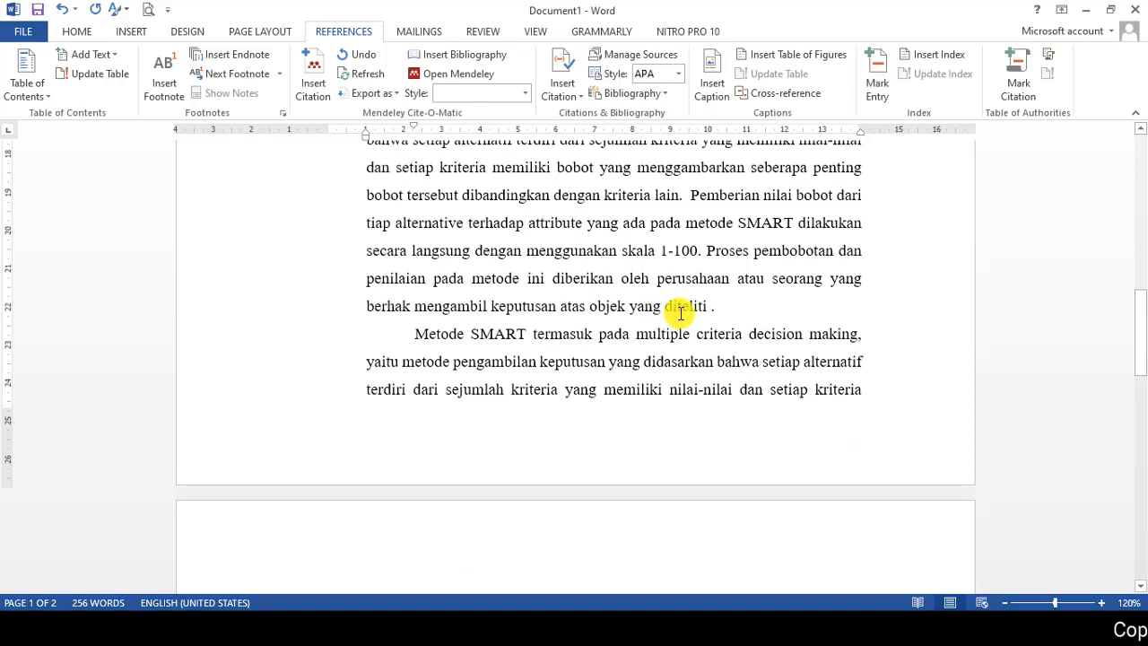
{"action": "scroll", "coordinate": [690, 306], "scroll_direction": "up", "scroll_amount": 1}
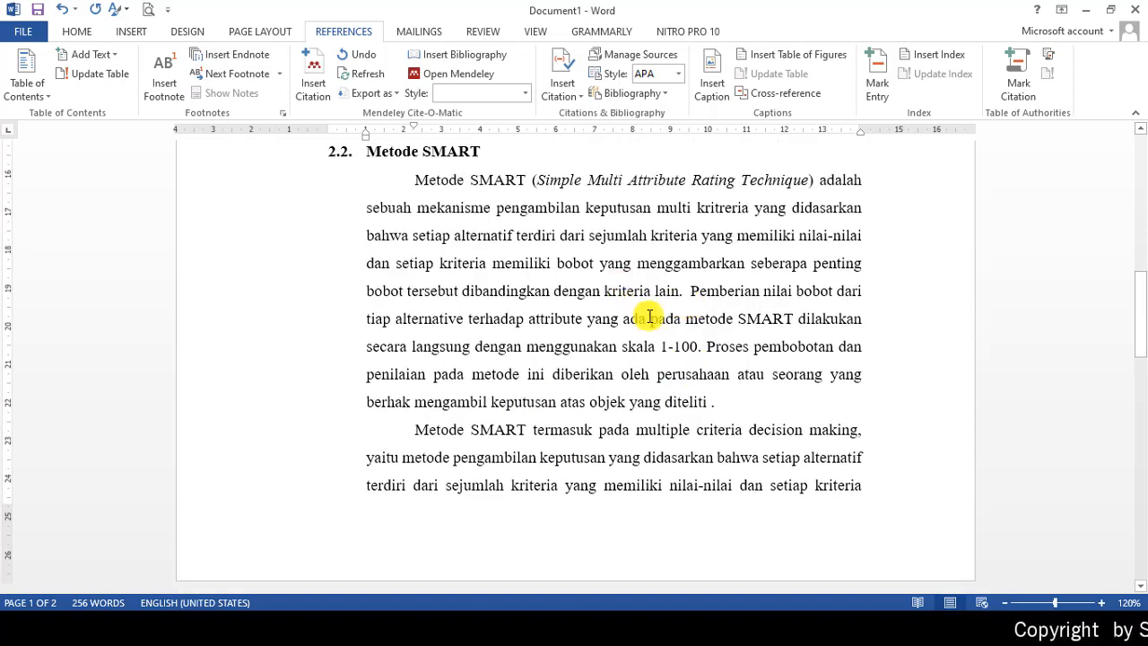
{"action": "scroll", "coordinate": [682, 346], "scroll_direction": "down", "scroll_amount": 1}
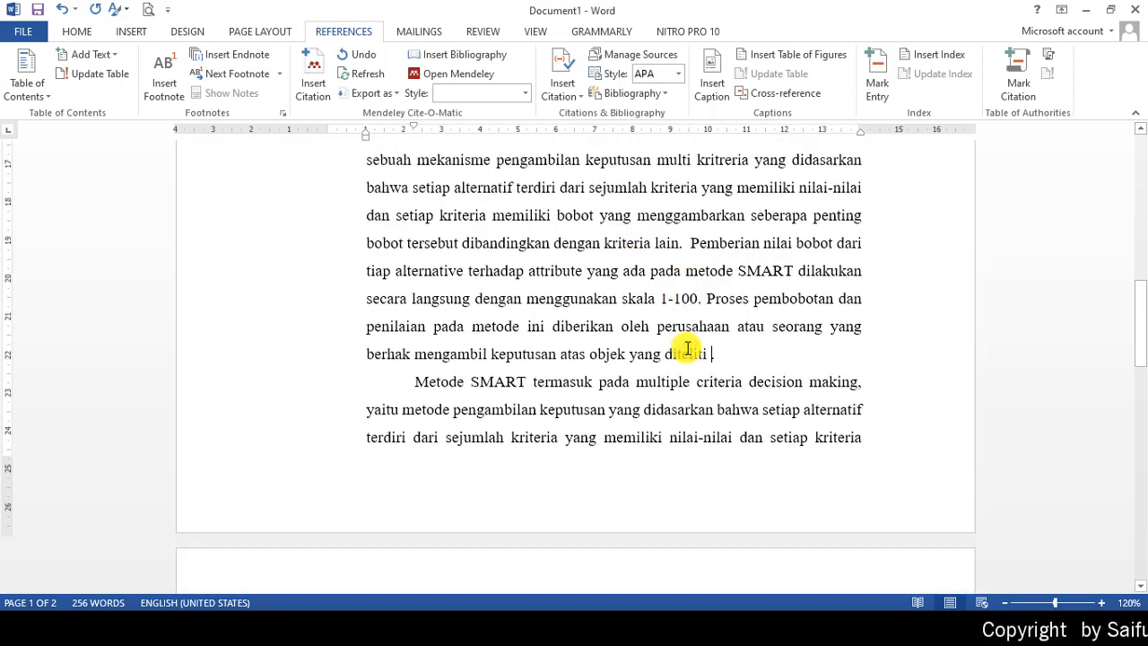
{"action": "left_click", "coordinate": [563, 89]}
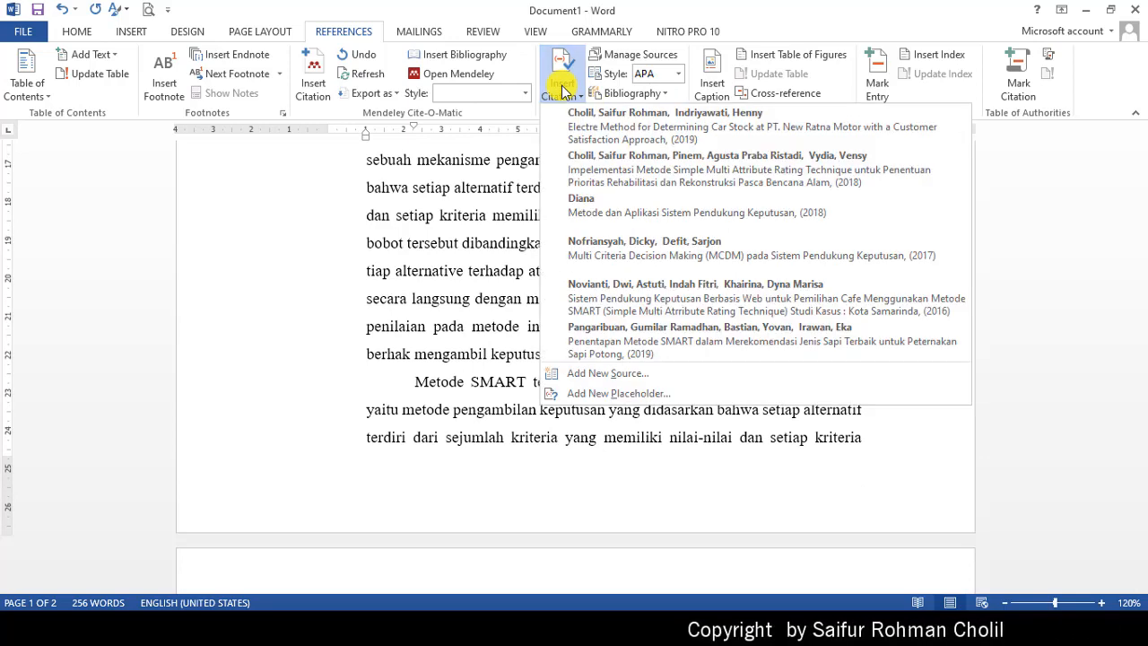
{"action": "left_click", "coordinate": [617, 171]}
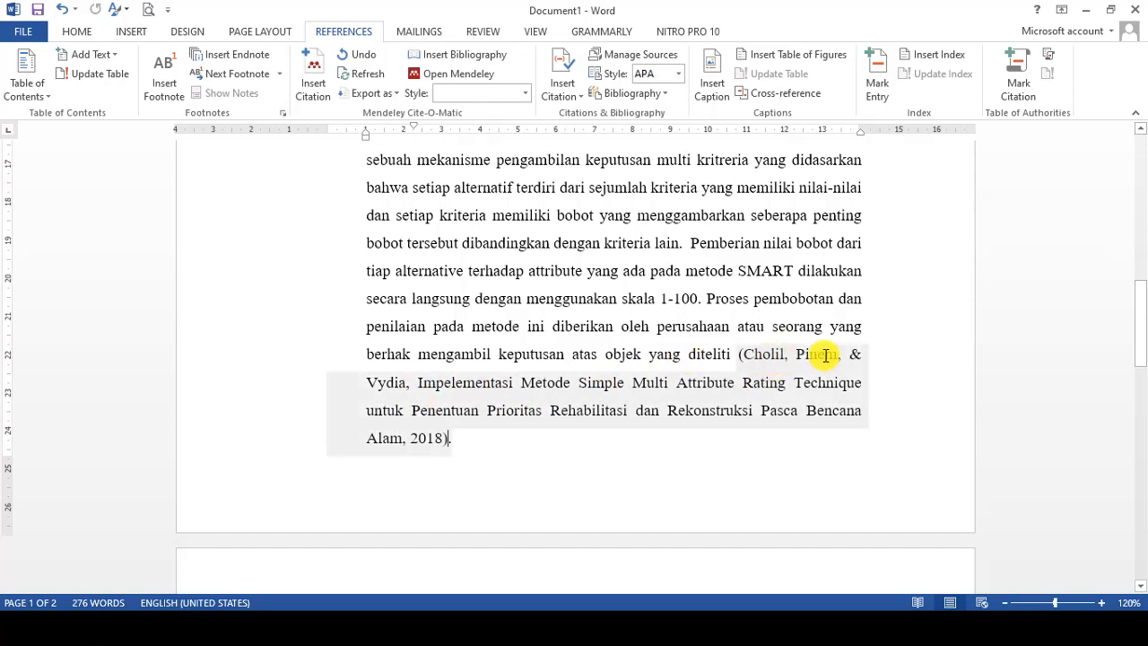
Edit the 2018 citation ending section 2.2's first paragraph so that its title is suppressed
{"action": "left_click", "coordinate": [447, 439]}
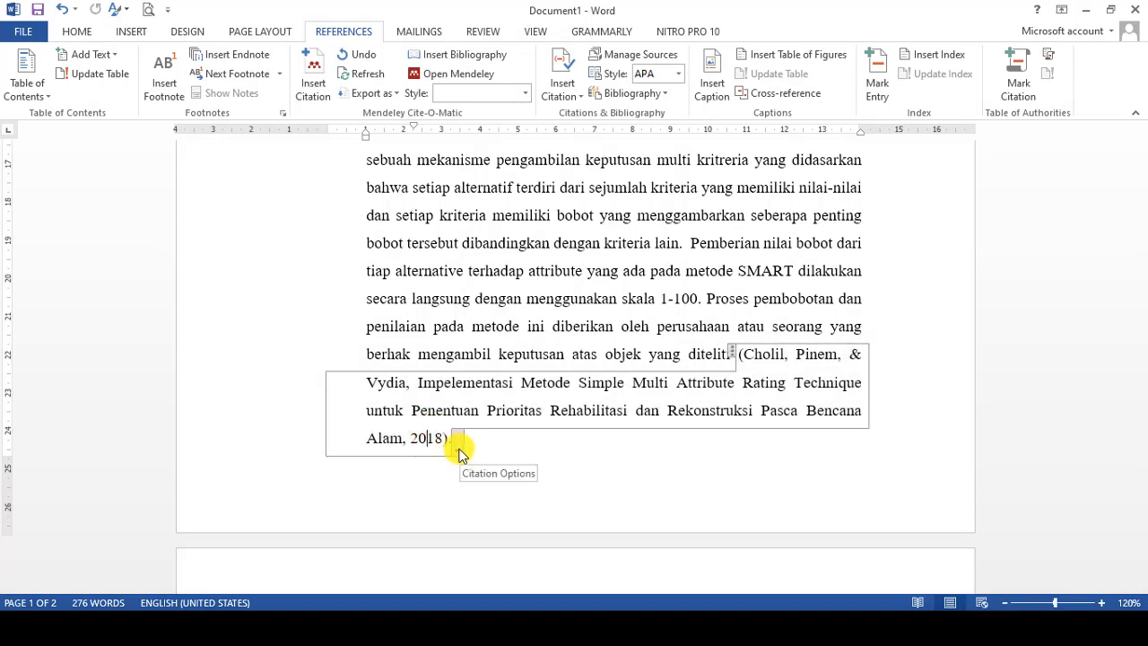
{"action": "left_click", "coordinate": [459, 446]}
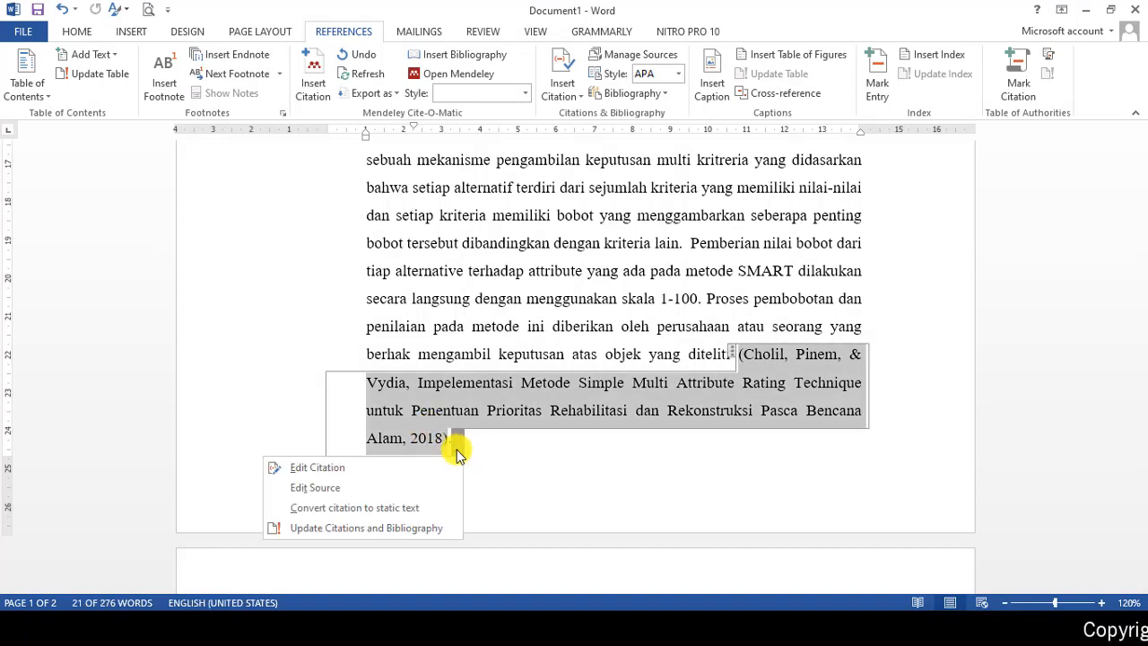
{"action": "left_click", "coordinate": [407, 470]}
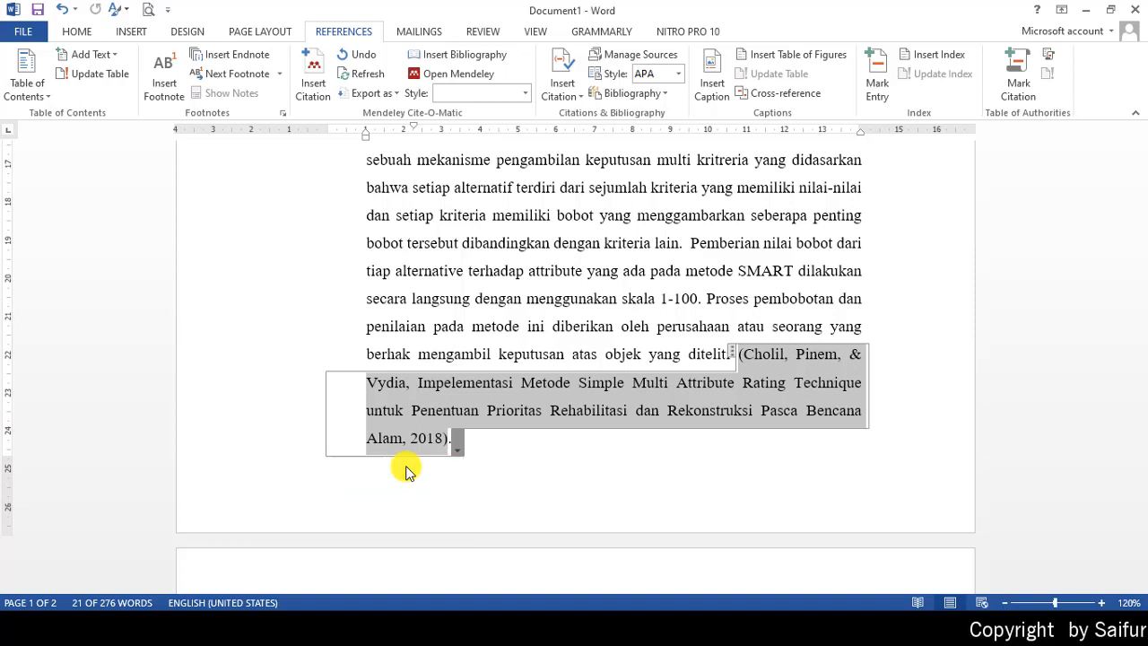
{"action": "left_click", "coordinate": [615, 319]}
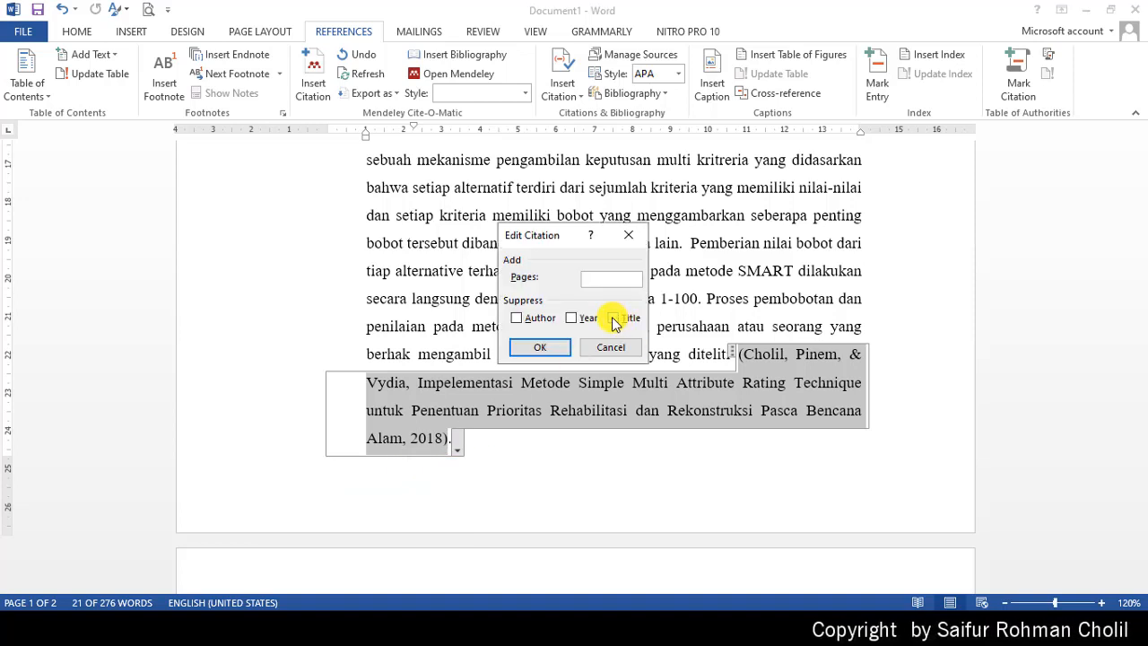
{"action": "left_click", "coordinate": [538, 347]}
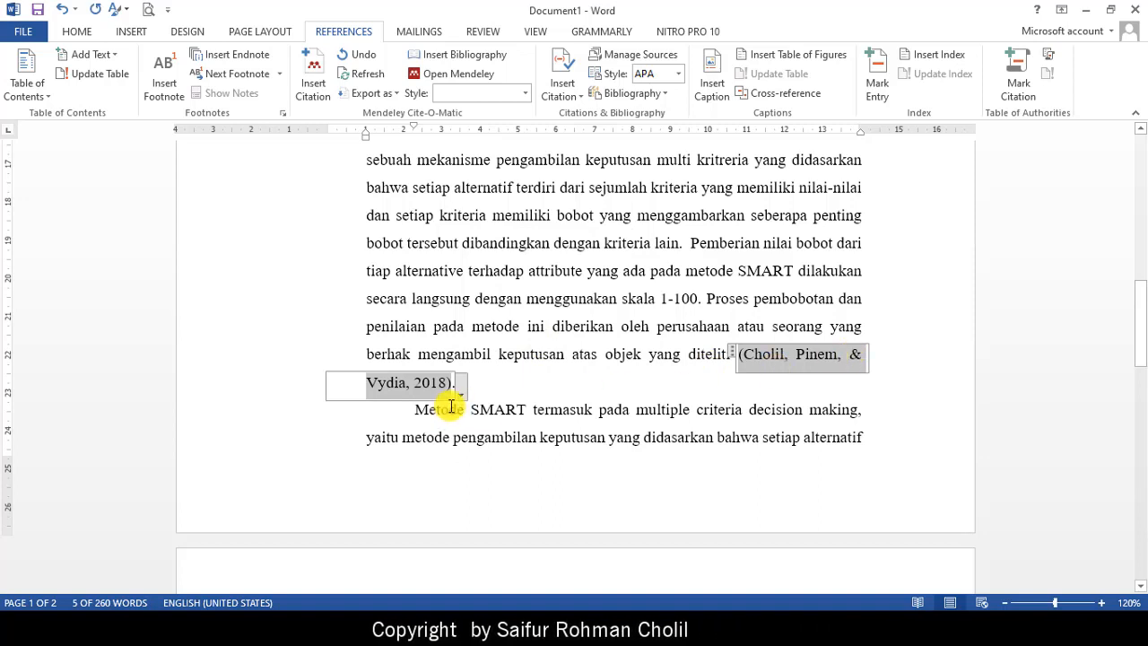
{"action": "left_click", "coordinate": [497, 390]}
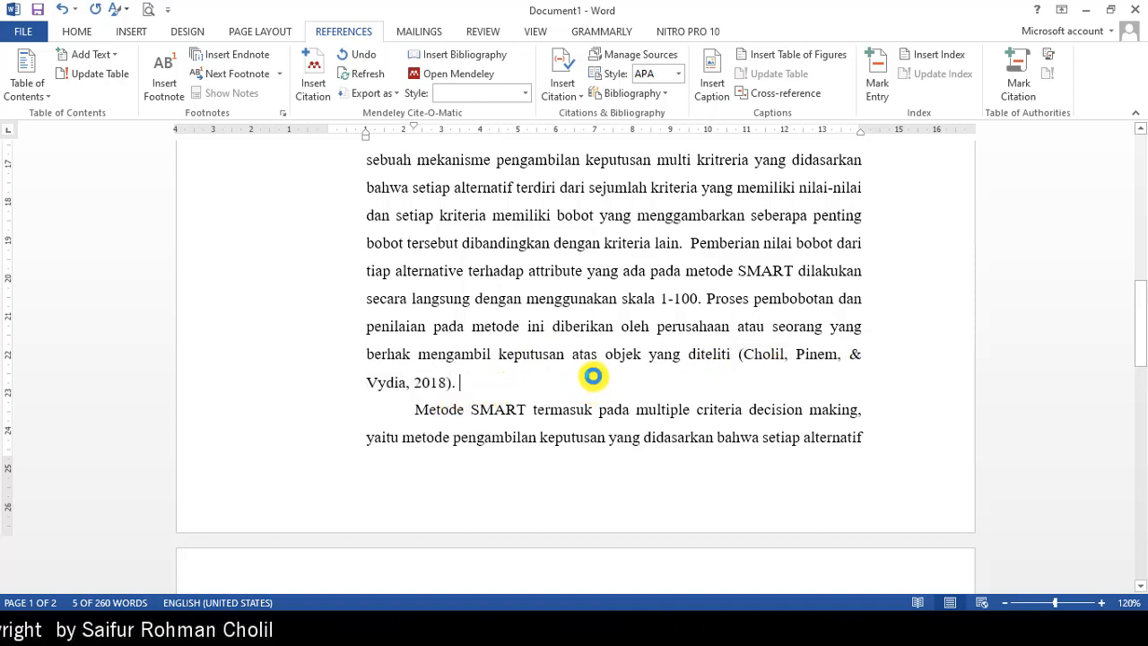
Cite the 2019 "Electre Method for Determining Car Stock" source after "kriteria lain", before the period ending section 2.2's last paragraph
{"action": "scroll", "coordinate": [751, 399], "scroll_direction": "down", "scroll_amount": 3}
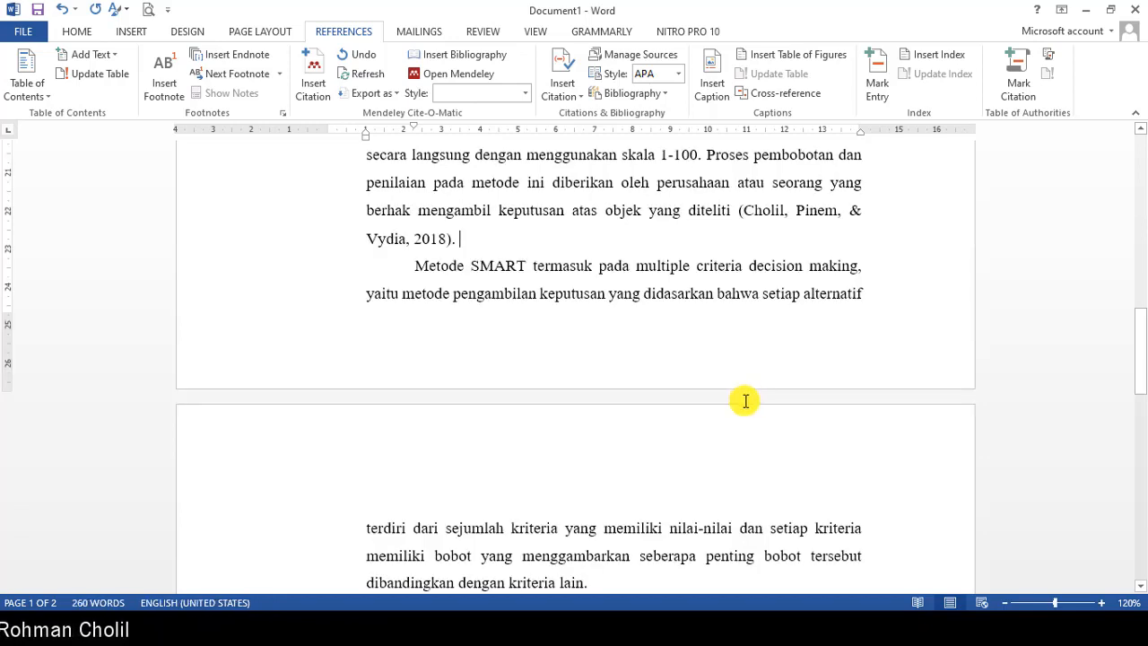
{"action": "scroll", "coordinate": [693, 359], "scroll_direction": "down", "scroll_amount": 5}
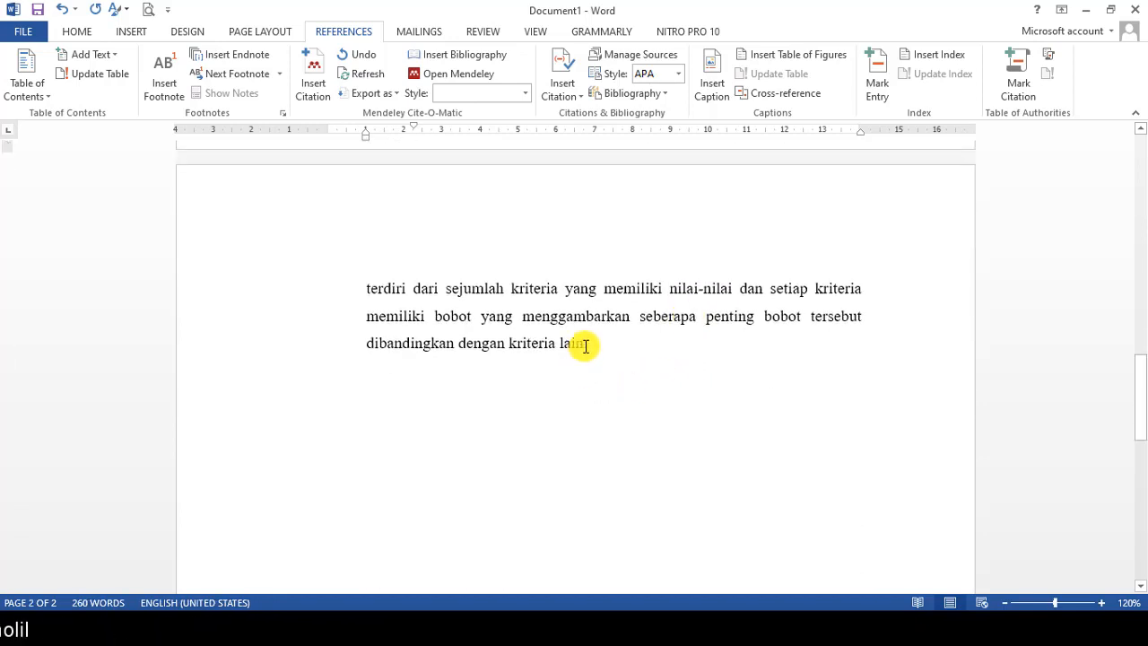
{"action": "left_click", "coordinate": [564, 90]}
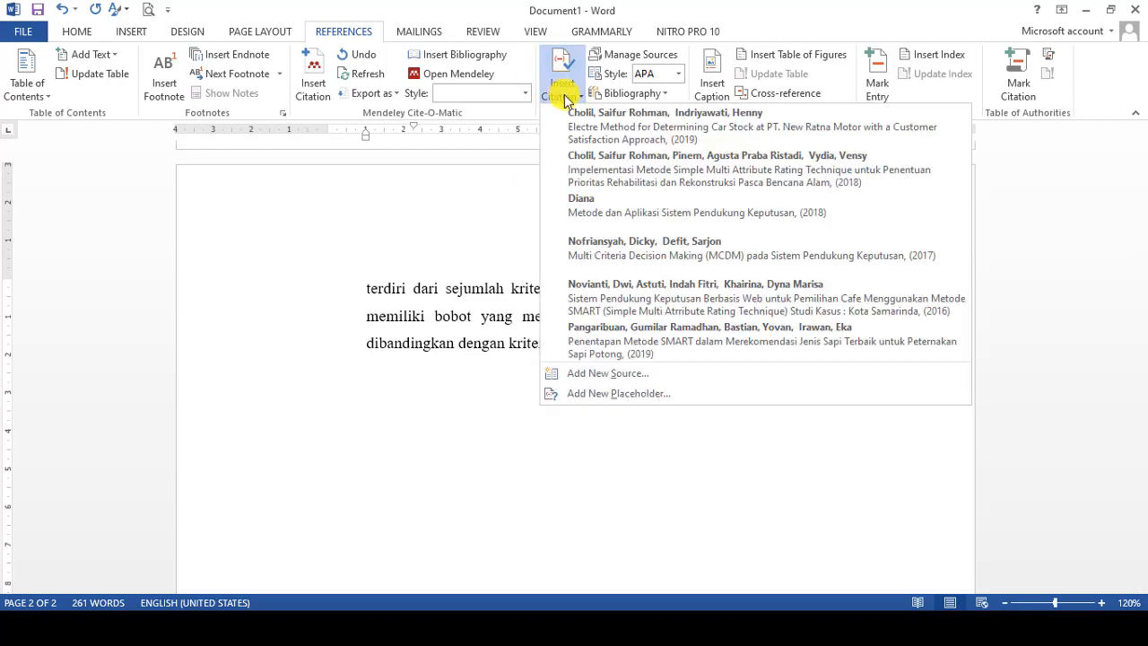
{"action": "left_click", "coordinate": [613, 134]}
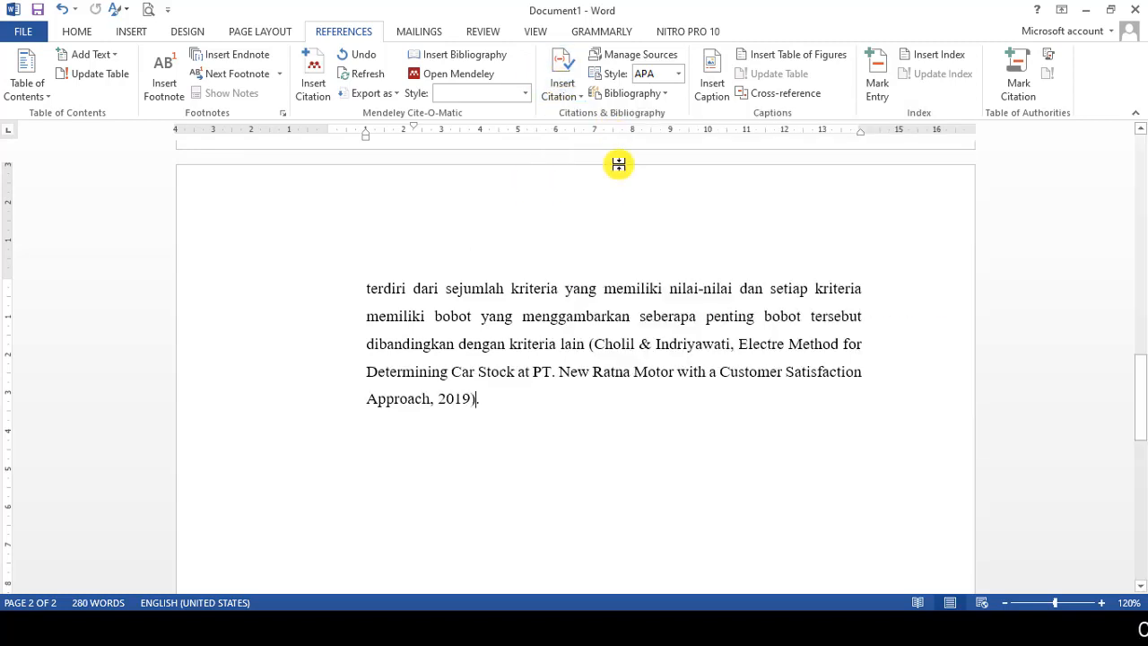
Edit the 2019 citation ending section 2.2's last paragraph so that its title is suppressed
{"action": "left_click", "coordinate": [468, 399]}
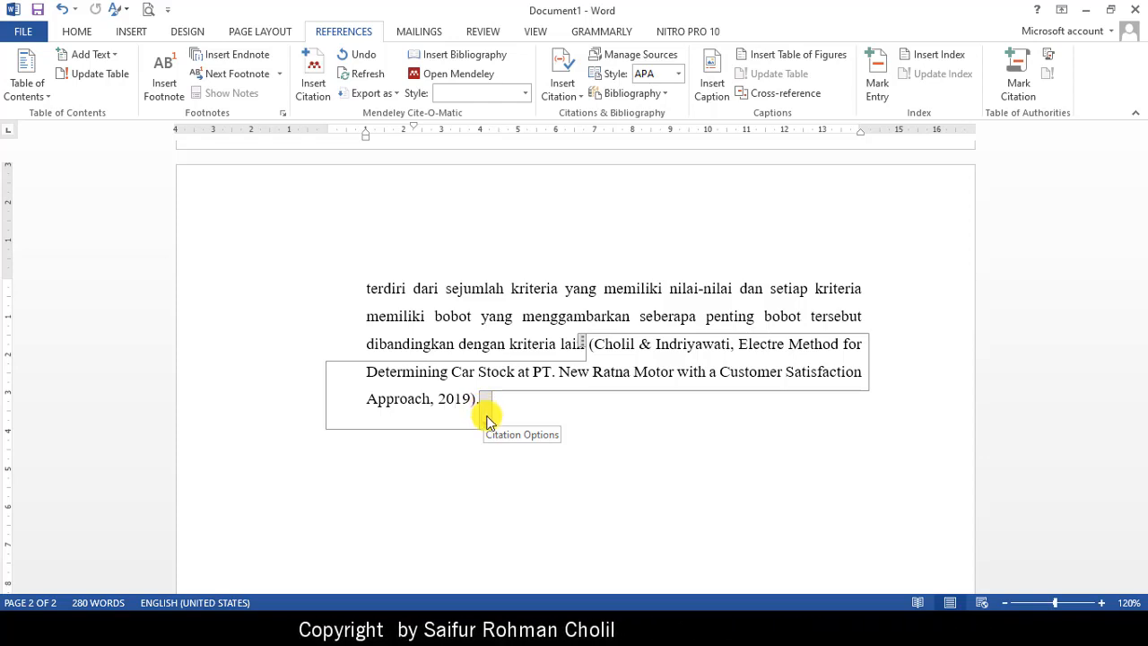
{"action": "left_click", "coordinate": [486, 414]}
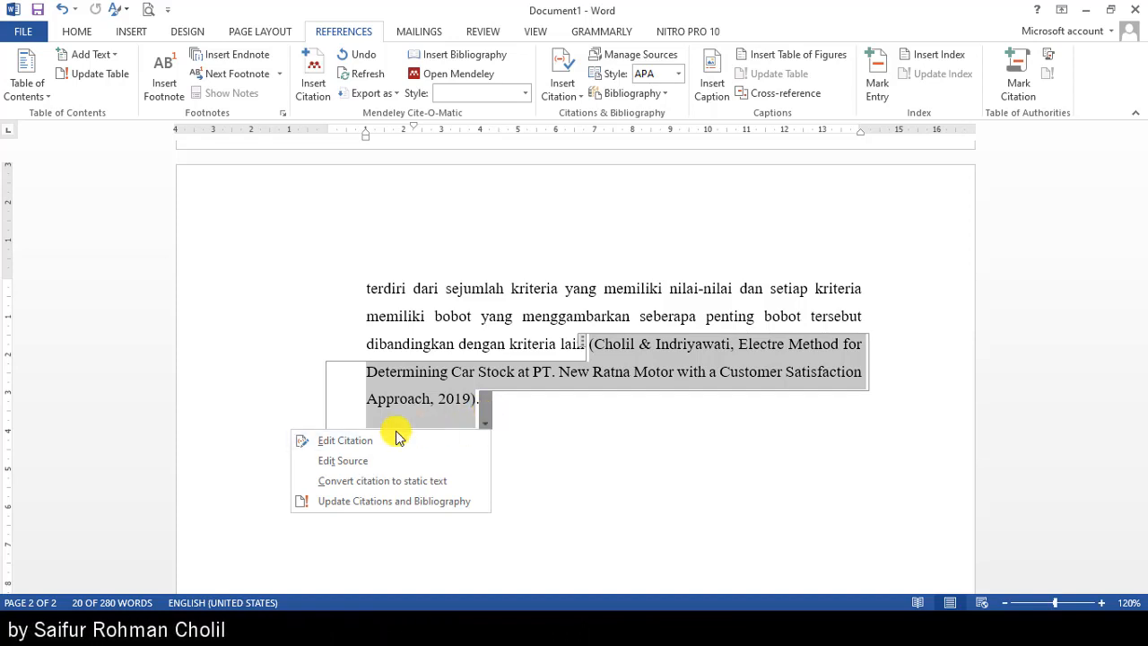
{"action": "left_click", "coordinate": [359, 441]}
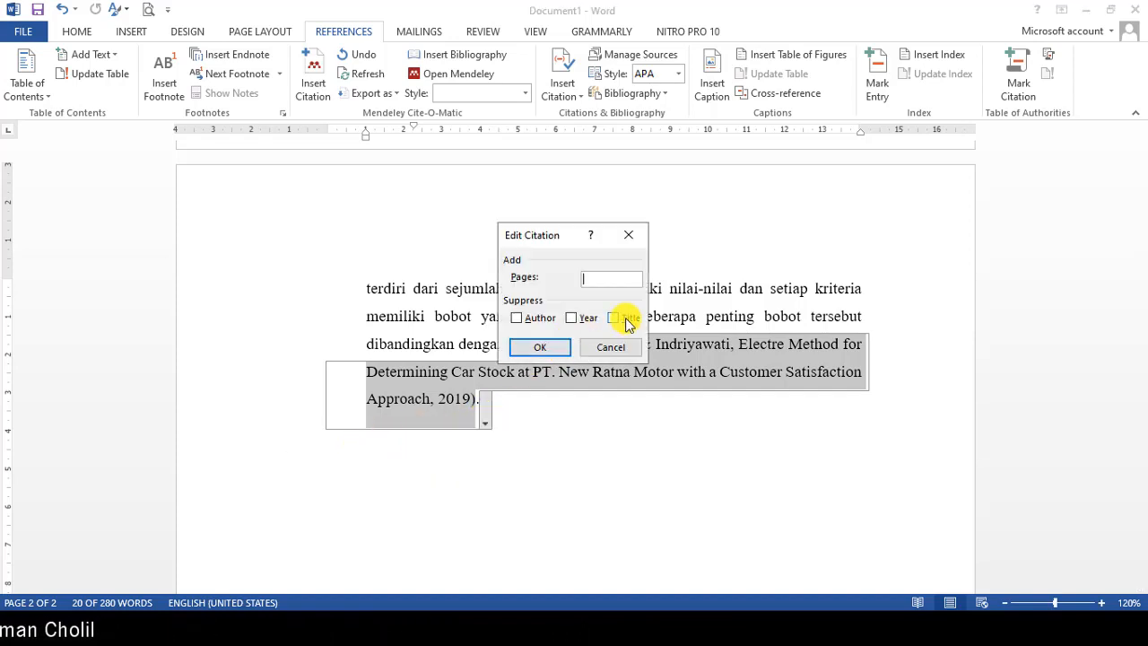
{"action": "left_click", "coordinate": [541, 350]}
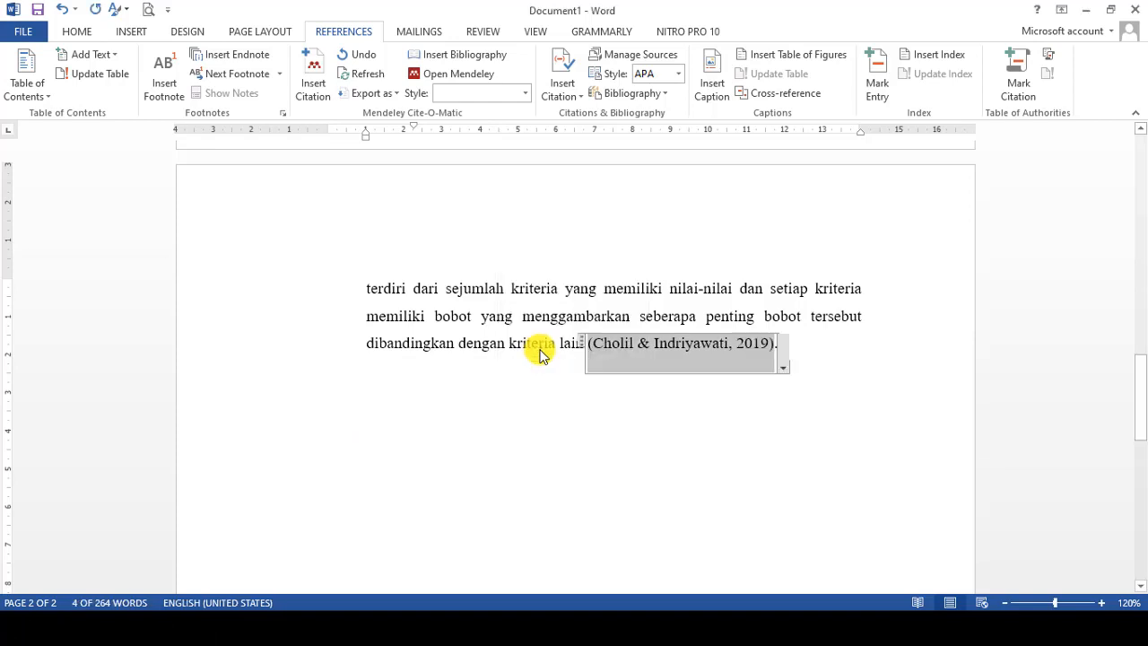
{"action": "left_click", "coordinate": [810, 341]}
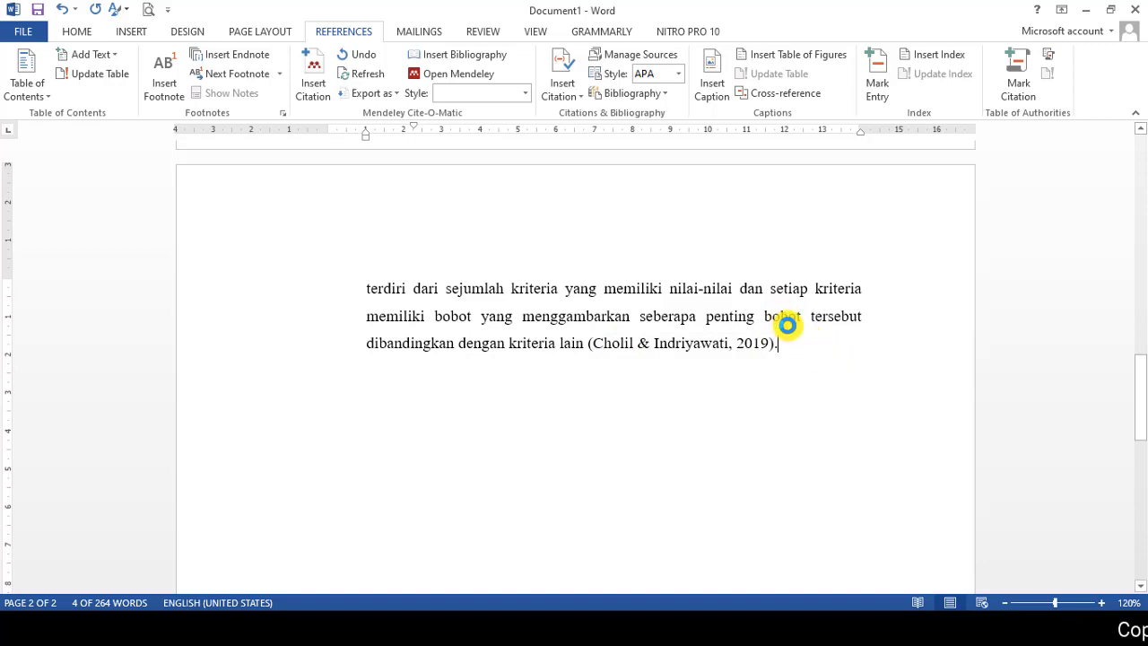
Cite the 2016 "Sistem Pendukung Keputusan Berbasis Web untuk Pemilihan Cafe" source after "lebih baik", before the period in section 2.1's second paragraph
{"action": "scroll", "coordinate": [789, 327], "scroll_direction": "up", "scroll_amount": 3}
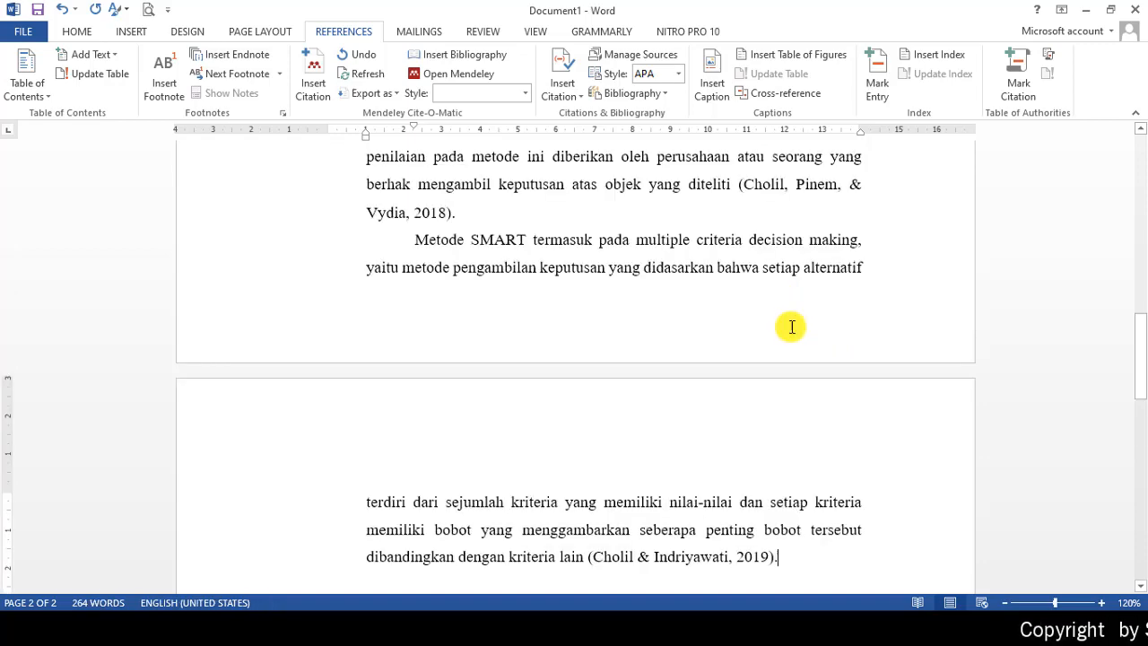
{"action": "scroll", "coordinate": [792, 327], "scroll_direction": "up", "scroll_amount": 5}
{"action": "scroll", "coordinate": [794, 323], "scroll_direction": "up", "scroll_amount": 3}
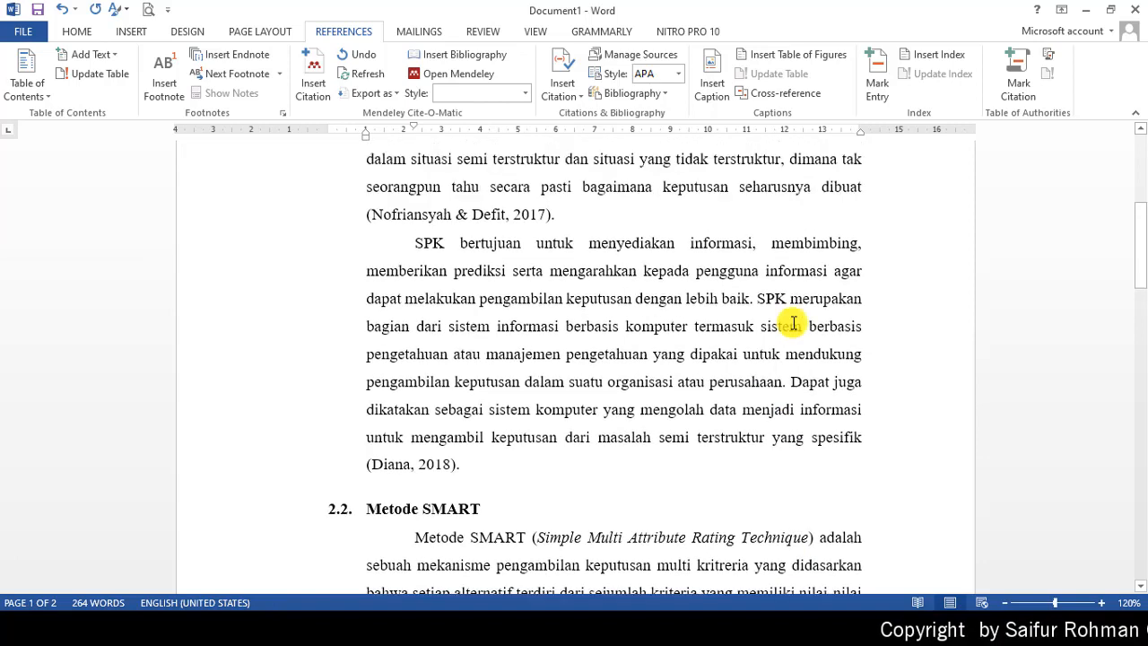
{"action": "scroll", "coordinate": [794, 323], "scroll_direction": "up", "scroll_amount": 4}
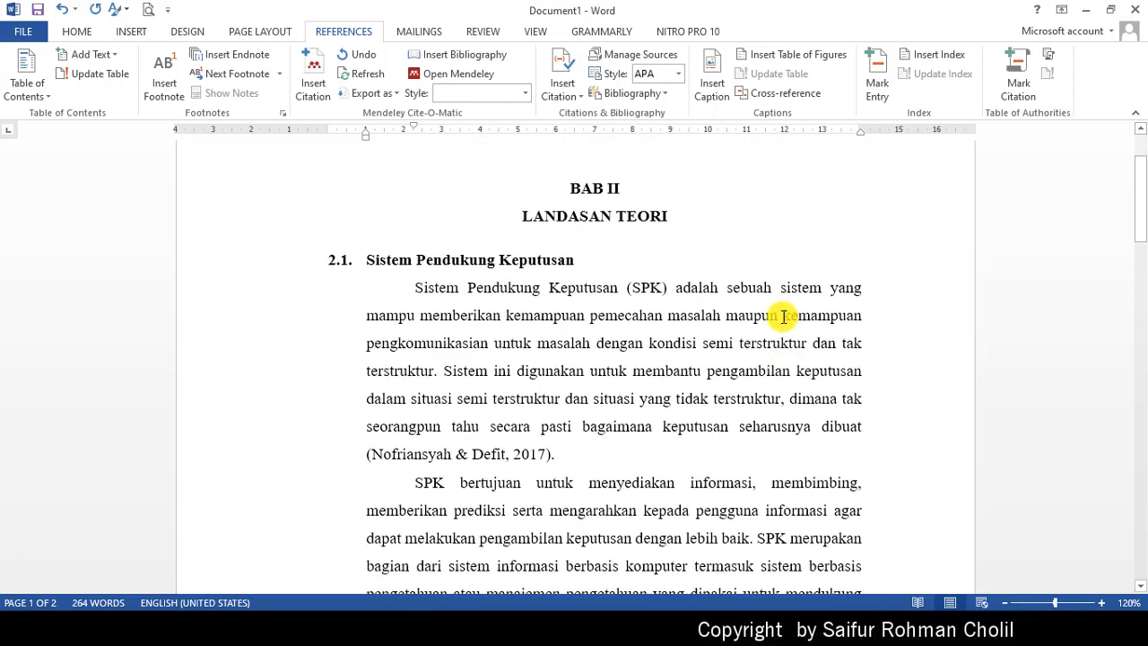
{"action": "scroll", "coordinate": [784, 317], "scroll_direction": "down", "scroll_amount": 1}
{"action": "scroll", "coordinate": [784, 319], "scroll_direction": "down", "scroll_amount": 3}
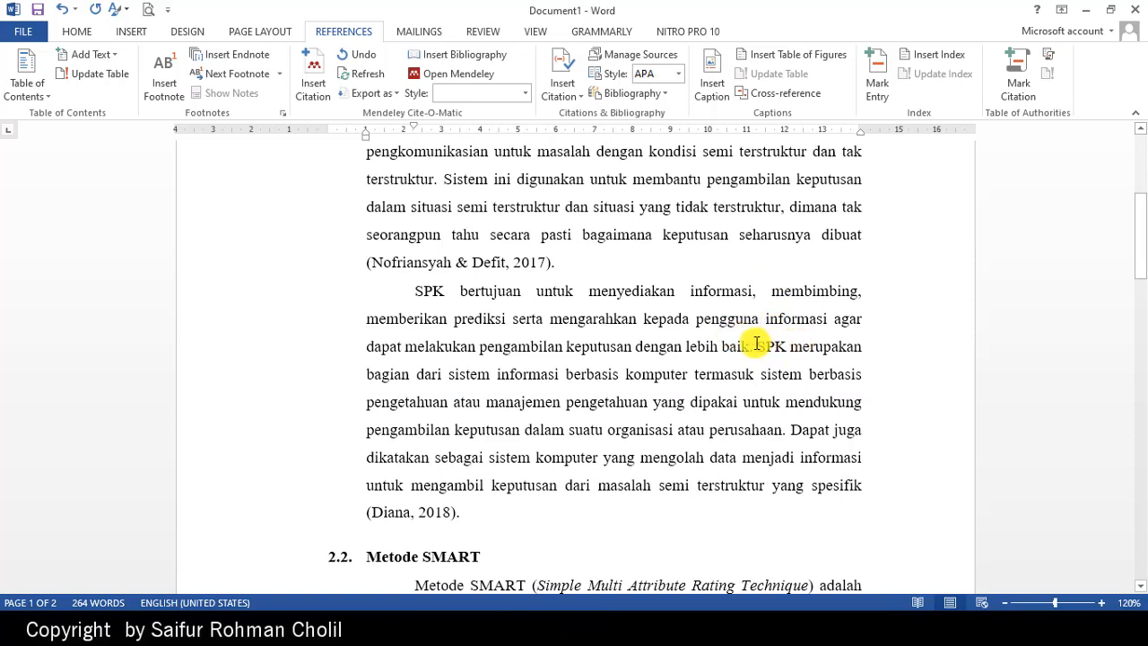
{"action": "left_click", "coordinate": [749, 346]}
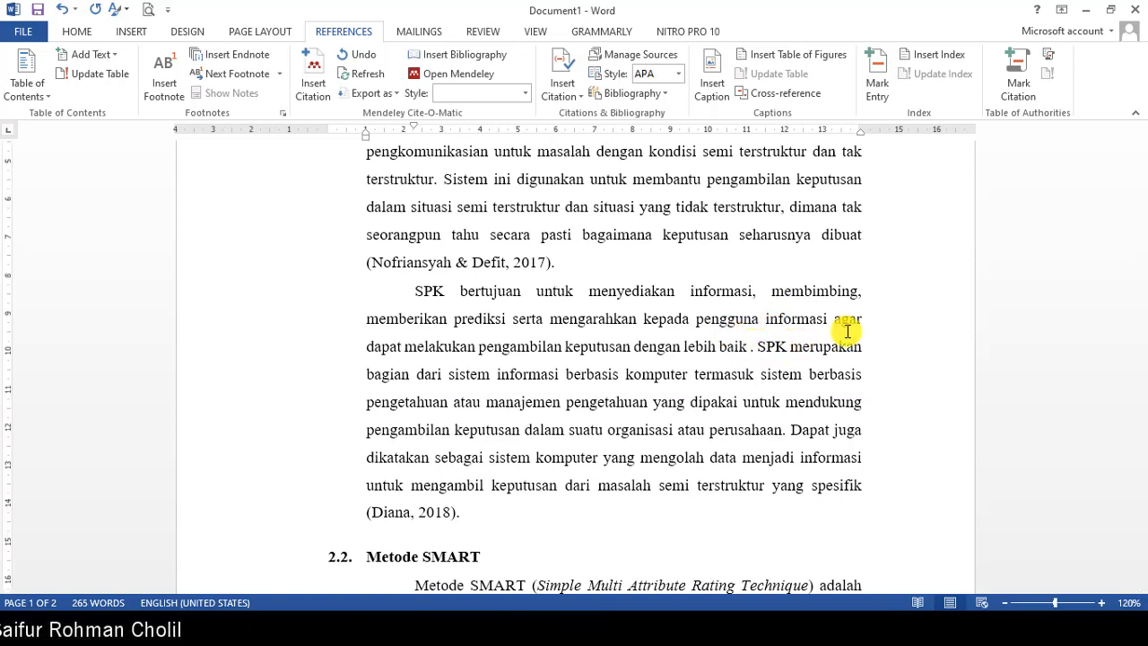
{"action": "left_click", "coordinate": [558, 90]}
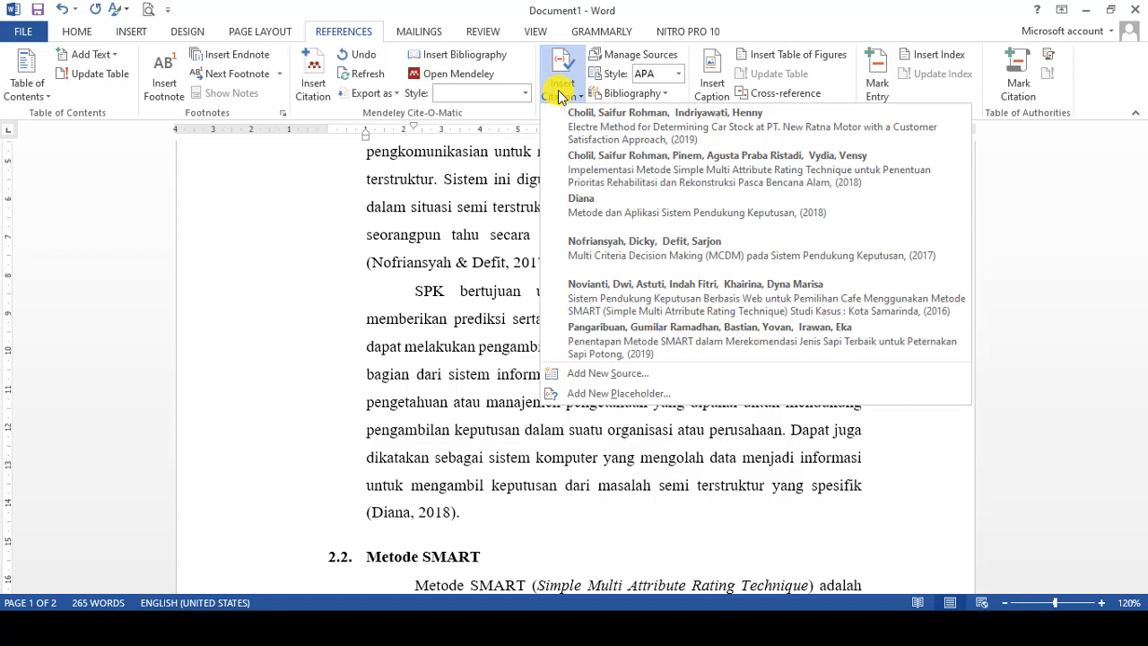
{"action": "left_click", "coordinate": [679, 302]}
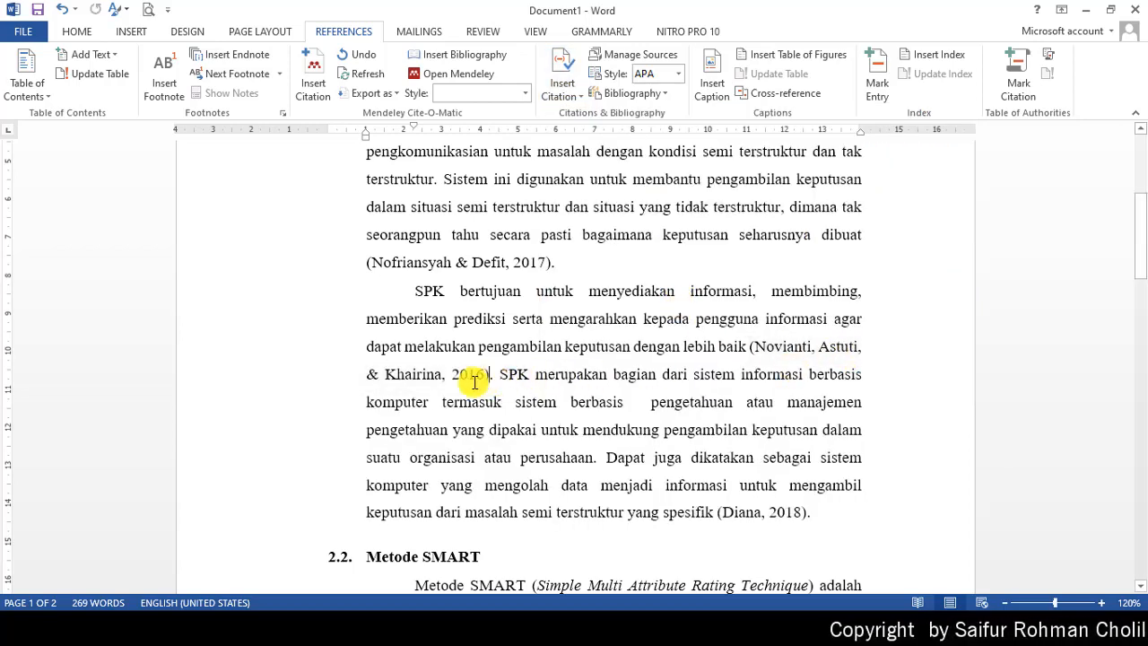
Cite the 2019 "Penentapan Metode SMART" source after "kriteria lain", before the period in section 2.2's first paragraph
{"action": "scroll", "coordinate": [610, 377], "scroll_direction": "down", "scroll_amount": 10}
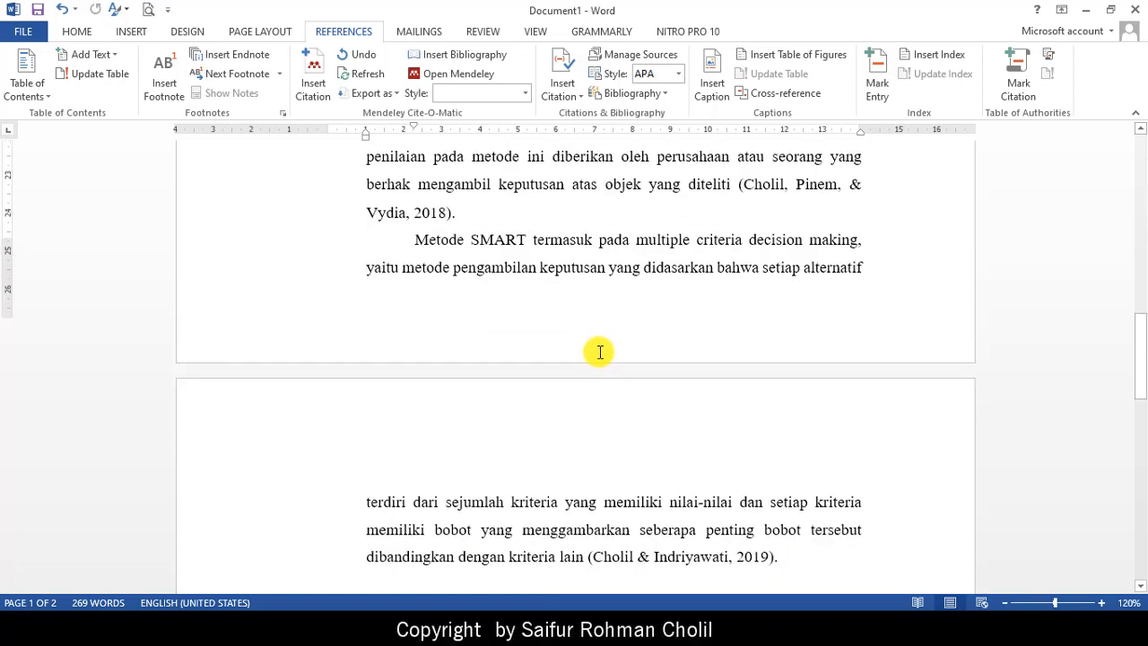
{"action": "scroll", "coordinate": [598, 352], "scroll_direction": "down", "scroll_amount": 3}
{"action": "scroll", "coordinate": [584, 379], "scroll_direction": "up", "scroll_amount": 5}
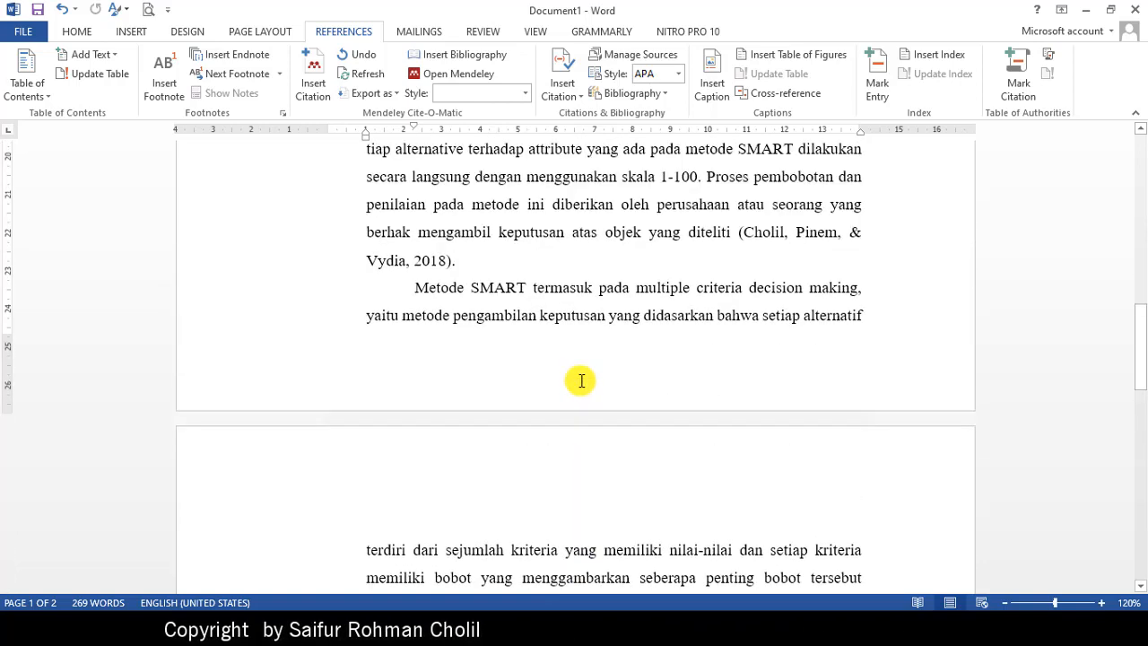
{"action": "scroll", "coordinate": [580, 379], "scroll_direction": "up", "scroll_amount": 1}
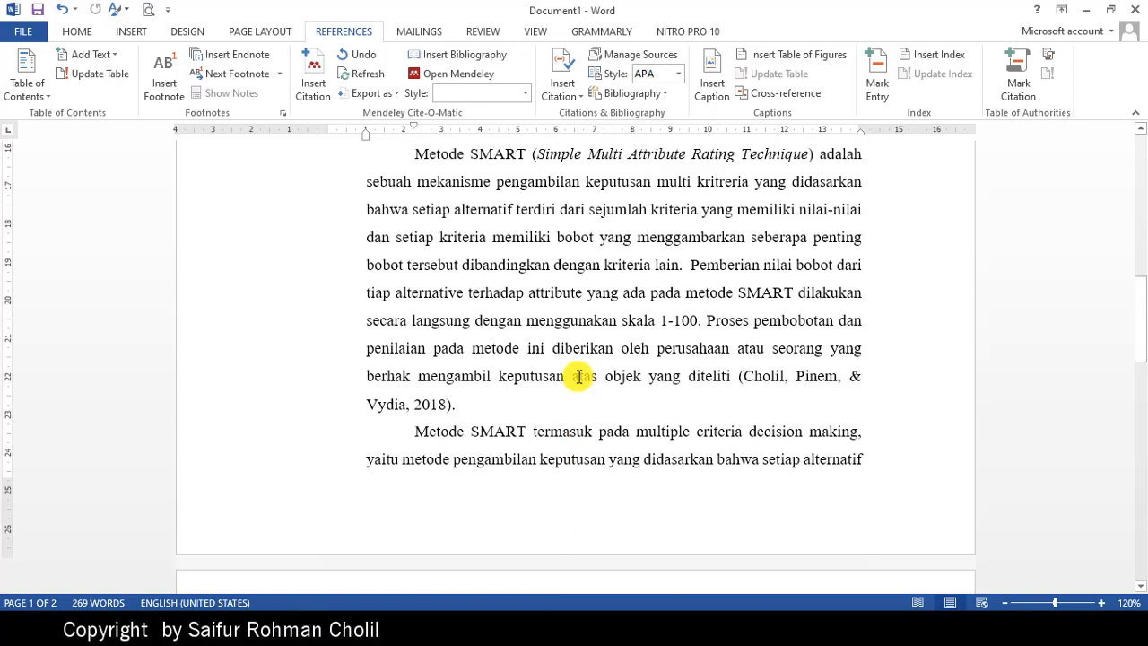
{"action": "left_click", "coordinate": [680, 265]}
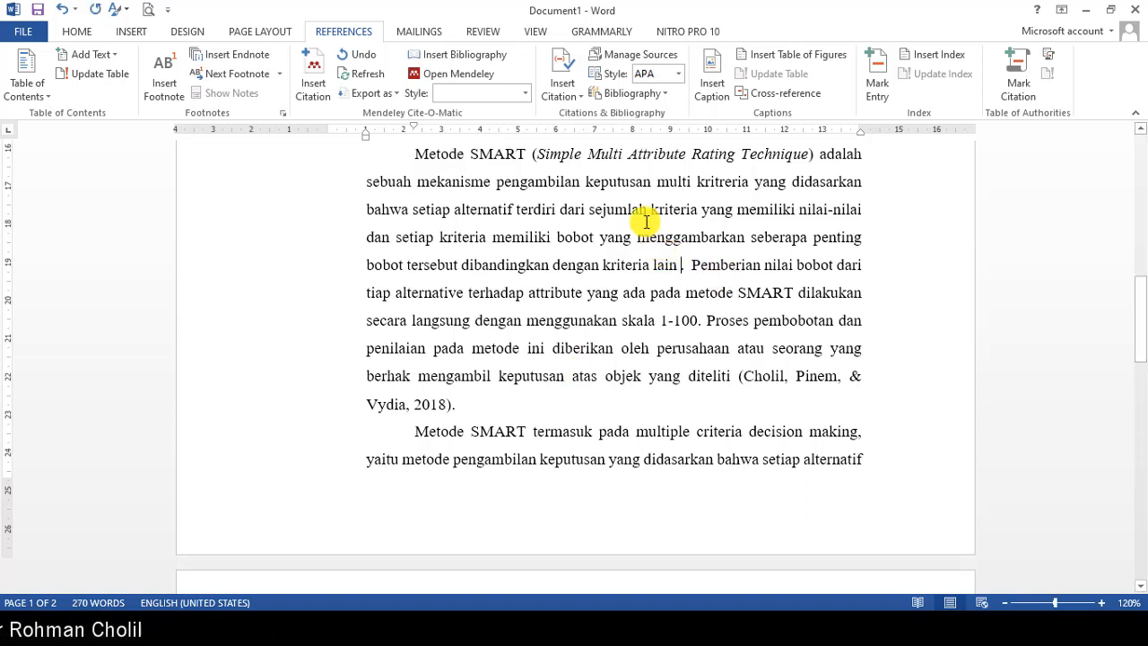
{"action": "left_click", "coordinate": [562, 89]}
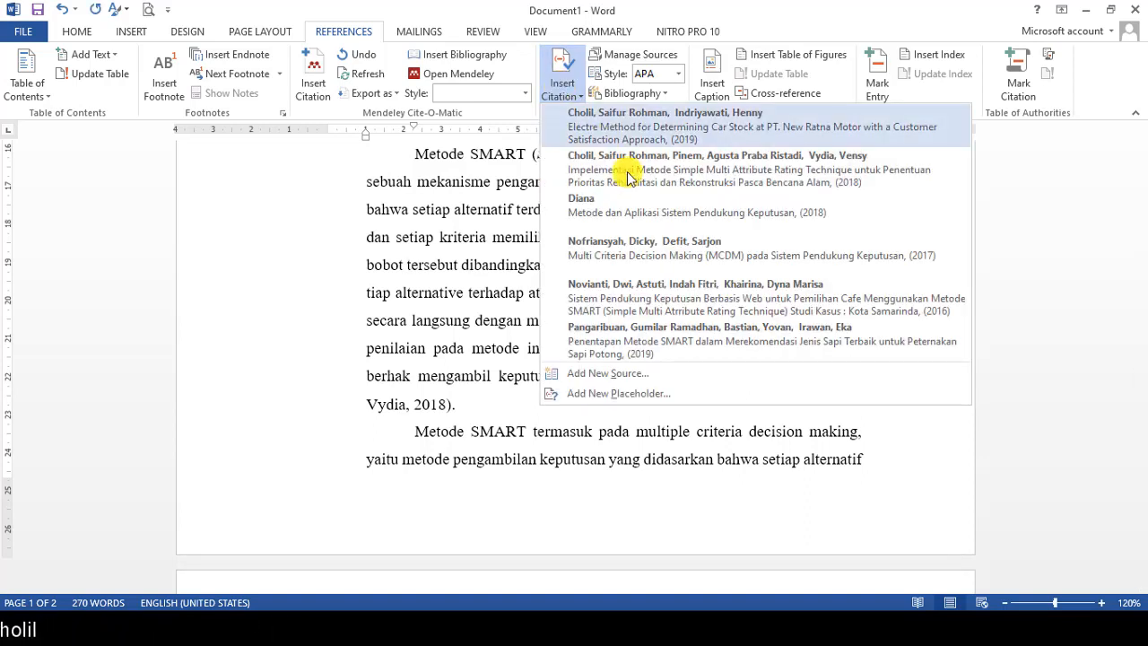
{"action": "left_click", "coordinate": [720, 345]}
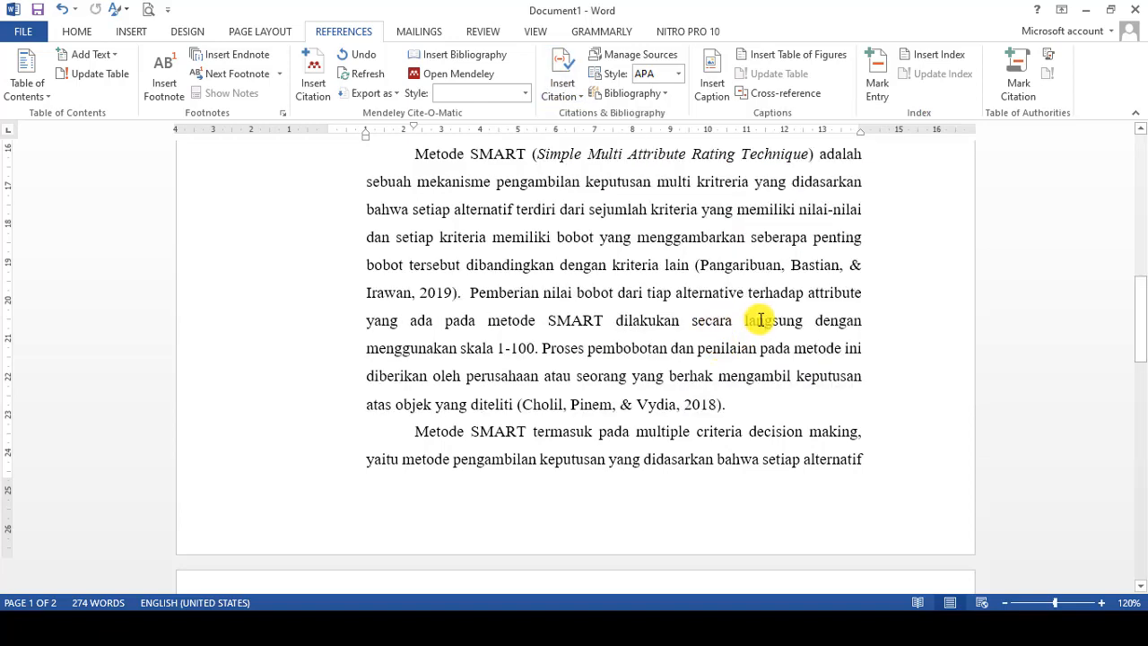
Review the in-text citations throughout sections 2.1 and 2.2
{"action": "scroll", "coordinate": [707, 269], "scroll_direction": "up", "scroll_amount": 10}
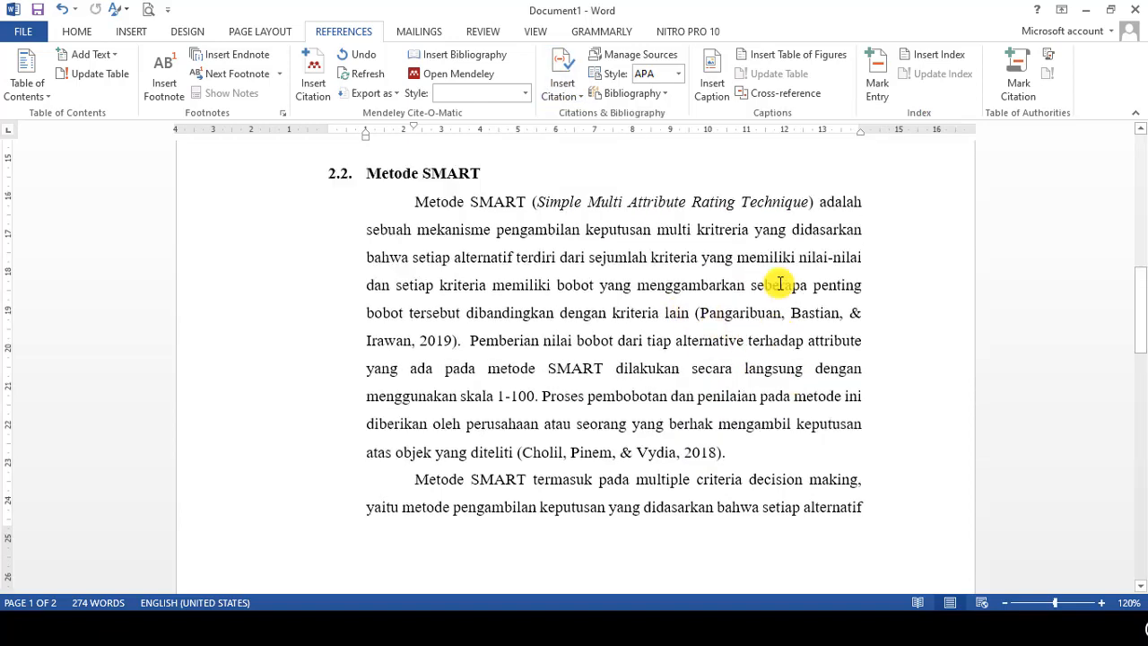
{"action": "scroll", "coordinate": [705, 313], "scroll_direction": "up", "scroll_amount": 3}
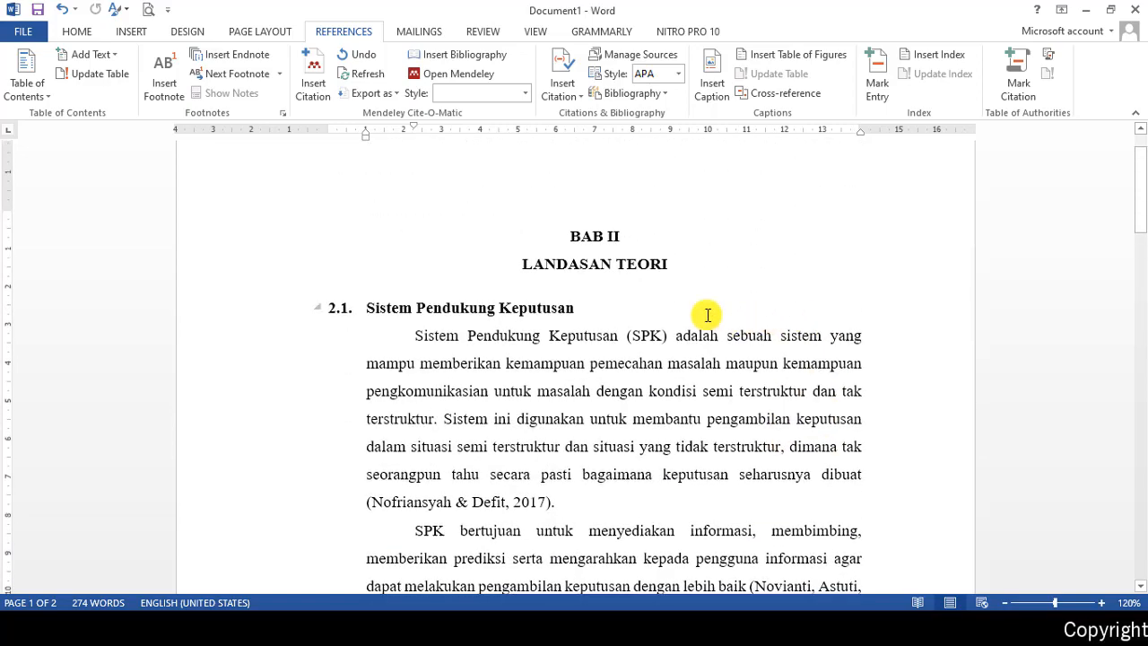
{"action": "scroll", "coordinate": [679, 323], "scroll_direction": "down", "scroll_amount": 15}
{"action": "scroll", "coordinate": [671, 311], "scroll_direction": "up", "scroll_amount": 12}
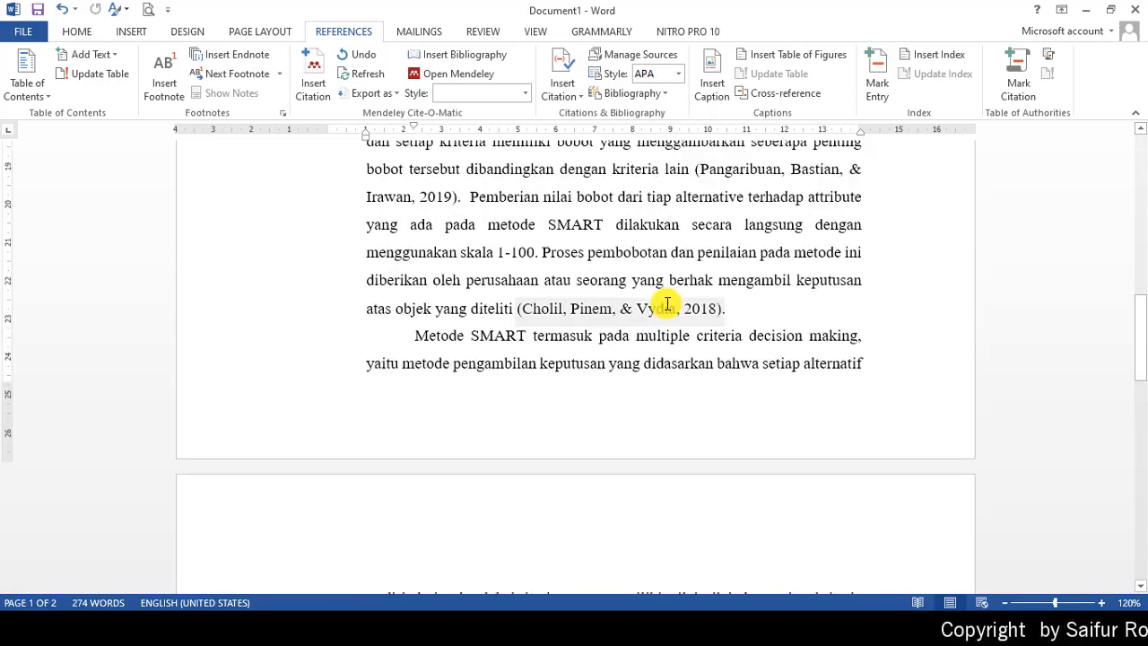
{"action": "scroll", "coordinate": [675, 313], "scroll_direction": "up", "scroll_amount": 1}
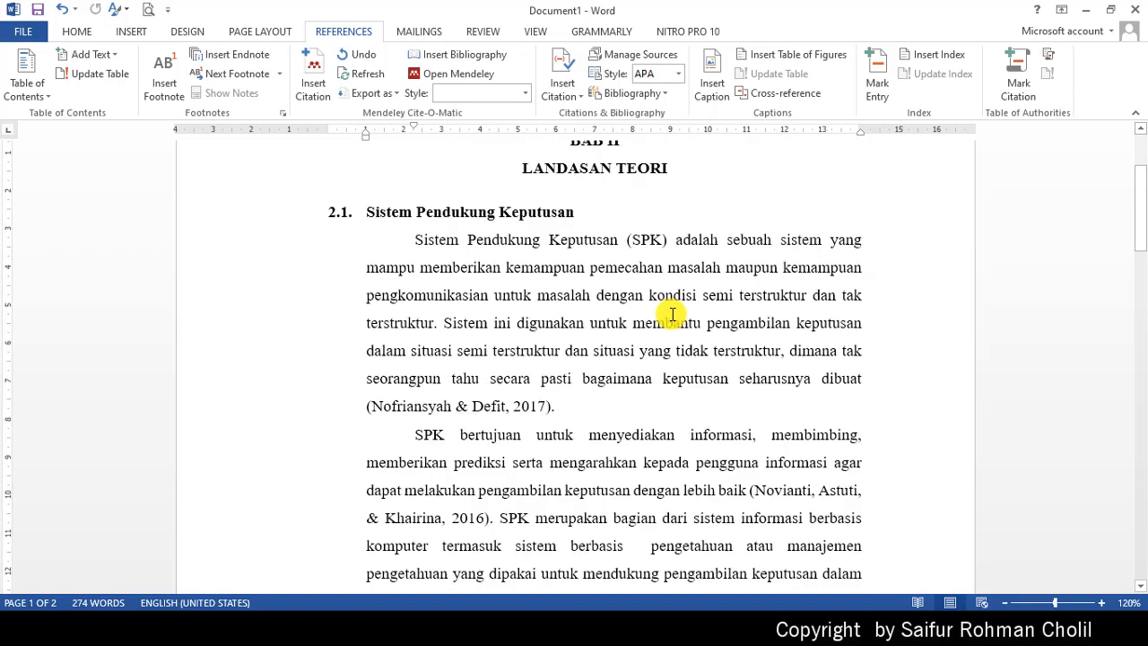
{"action": "scroll", "coordinate": [672, 313], "scroll_direction": "down", "scroll_amount": 2}
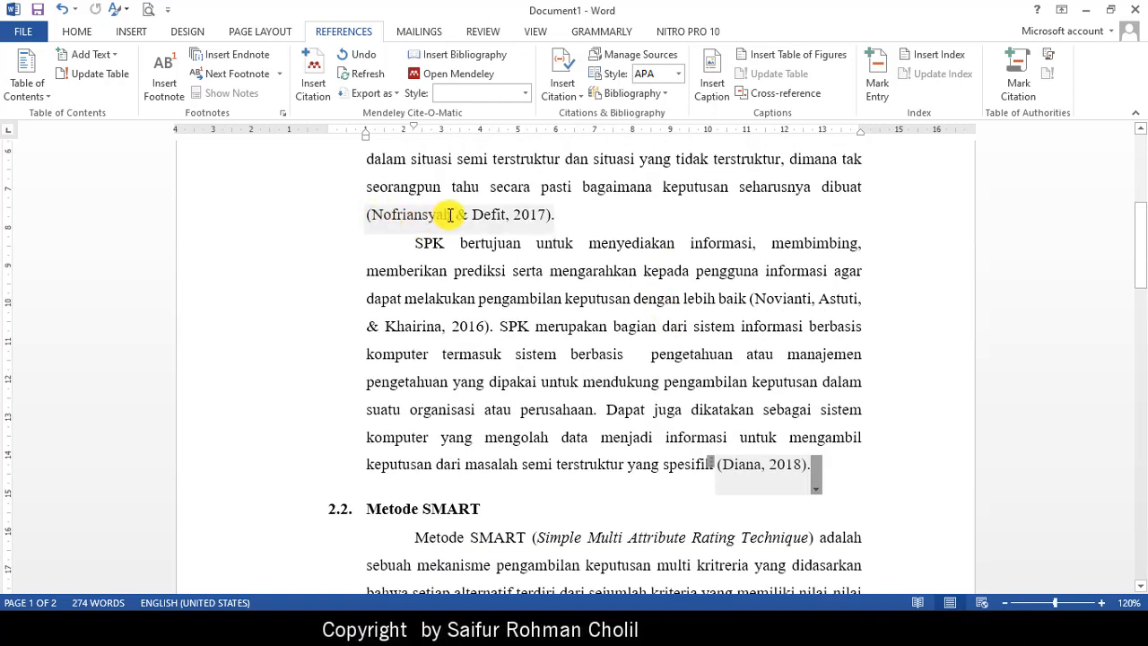
{"action": "scroll", "coordinate": [535, 328], "scroll_direction": "down", "scroll_amount": 5}
{"action": "scroll", "coordinate": [535, 326], "scroll_direction": "down", "scroll_amount": 5}
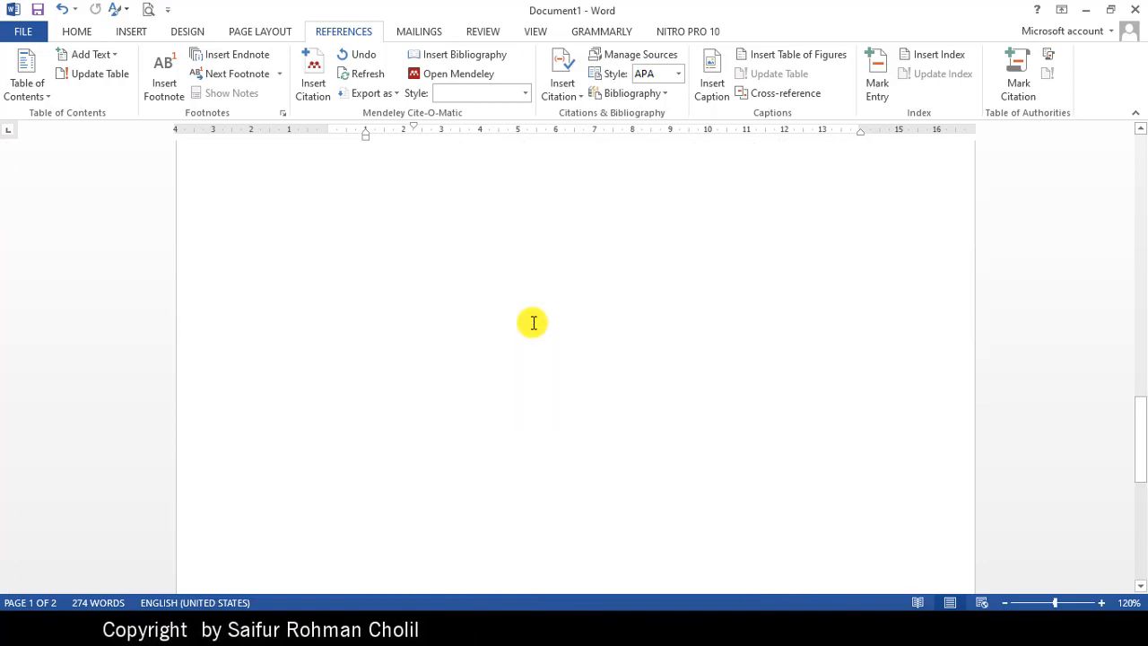
Start a new page after section 2.2's last paragraph and insert the built-in Bibliography there
{"action": "scroll", "coordinate": [469, 256], "scroll_direction": "up", "scroll_amount": 2}
{"action": "left_click", "coordinate": [427, 362]}
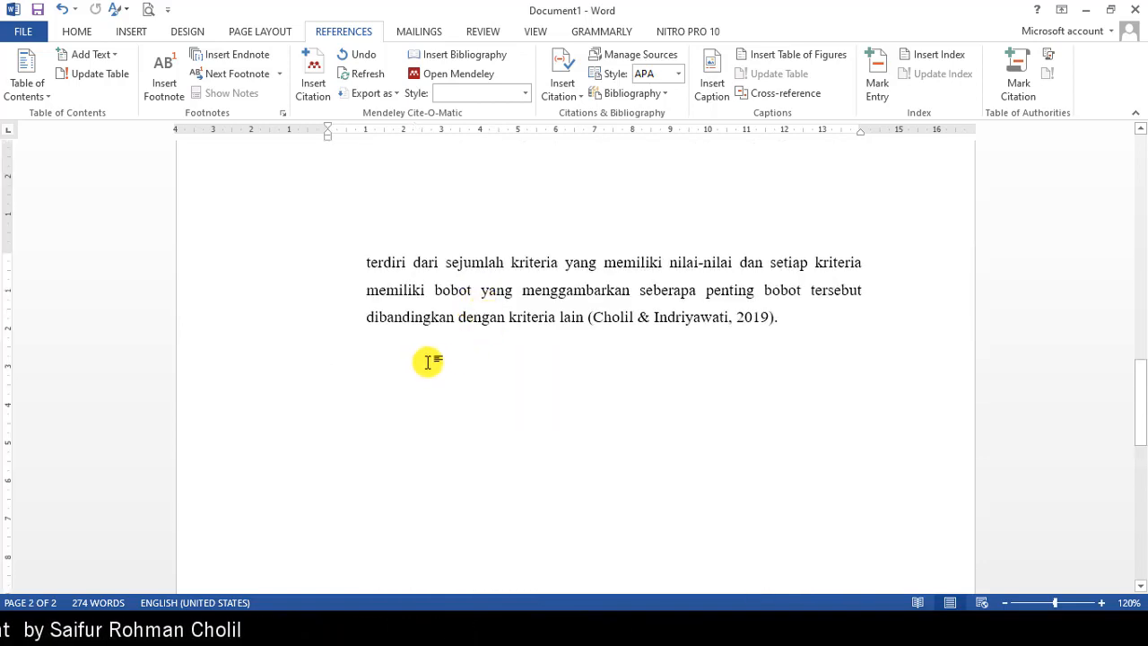
{"action": "scroll", "coordinate": [428, 362], "scroll_direction": "down", "scroll_amount": 3}
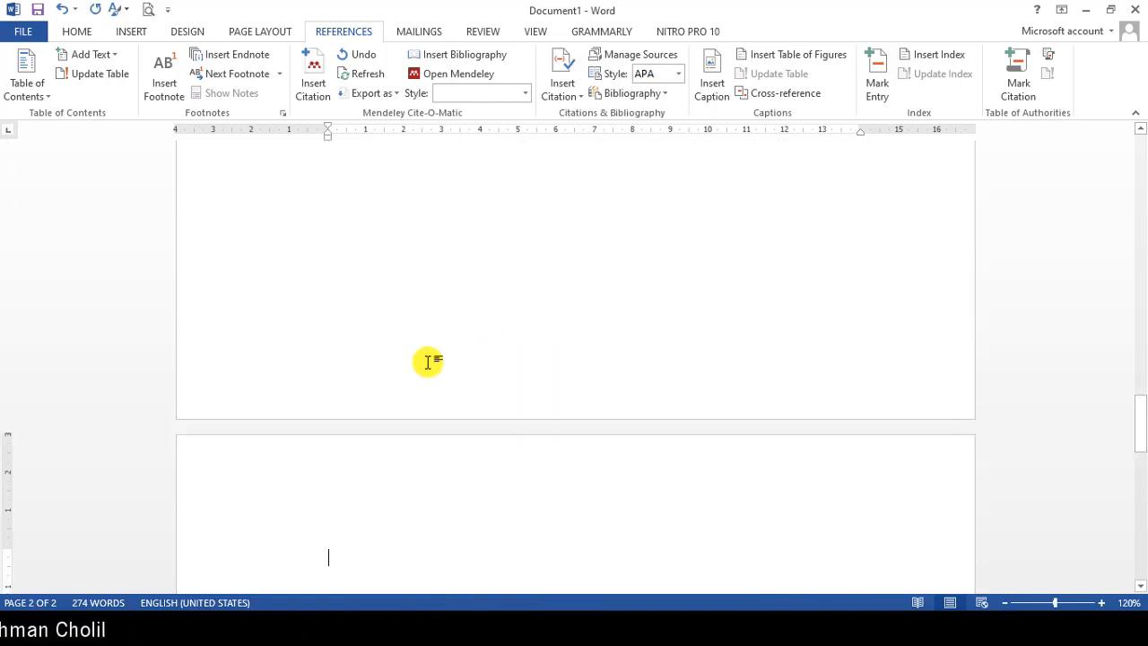
{"action": "scroll", "coordinate": [428, 359], "scroll_direction": "down", "scroll_amount": 2}
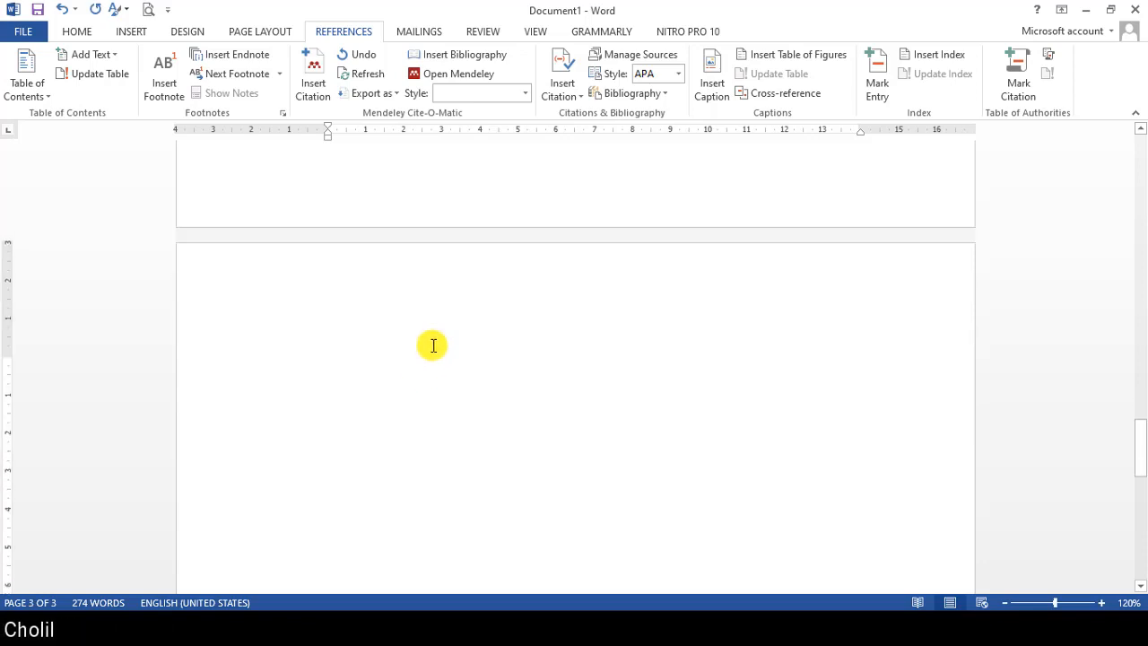
{"action": "left_click", "coordinate": [658, 100]}
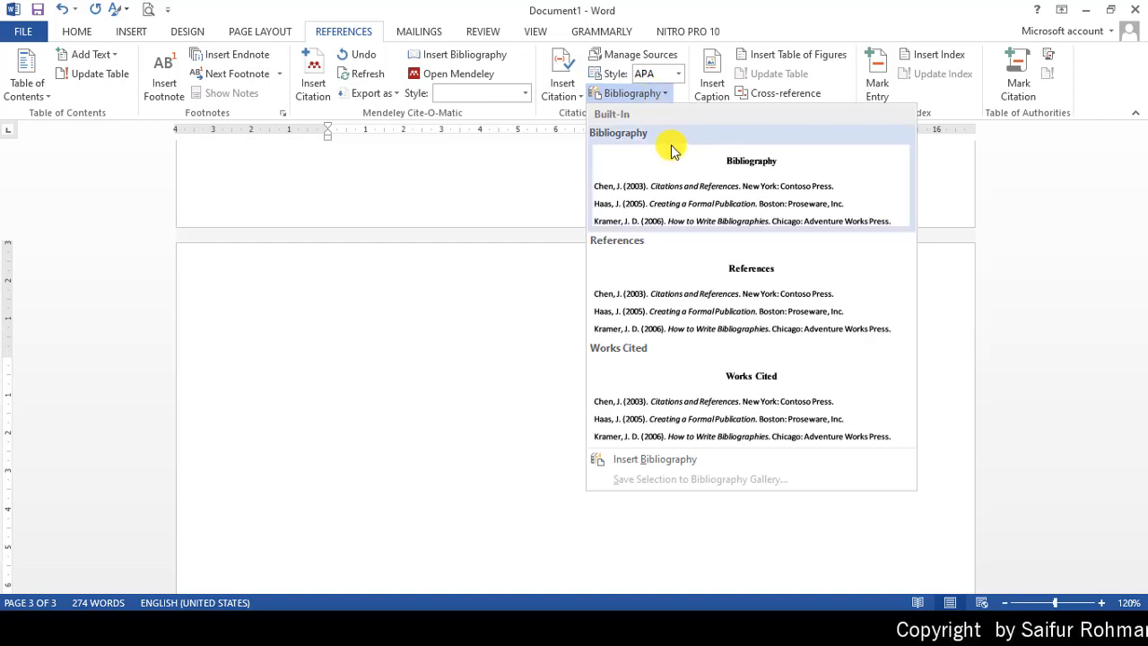
{"action": "left_click", "coordinate": [686, 195]}
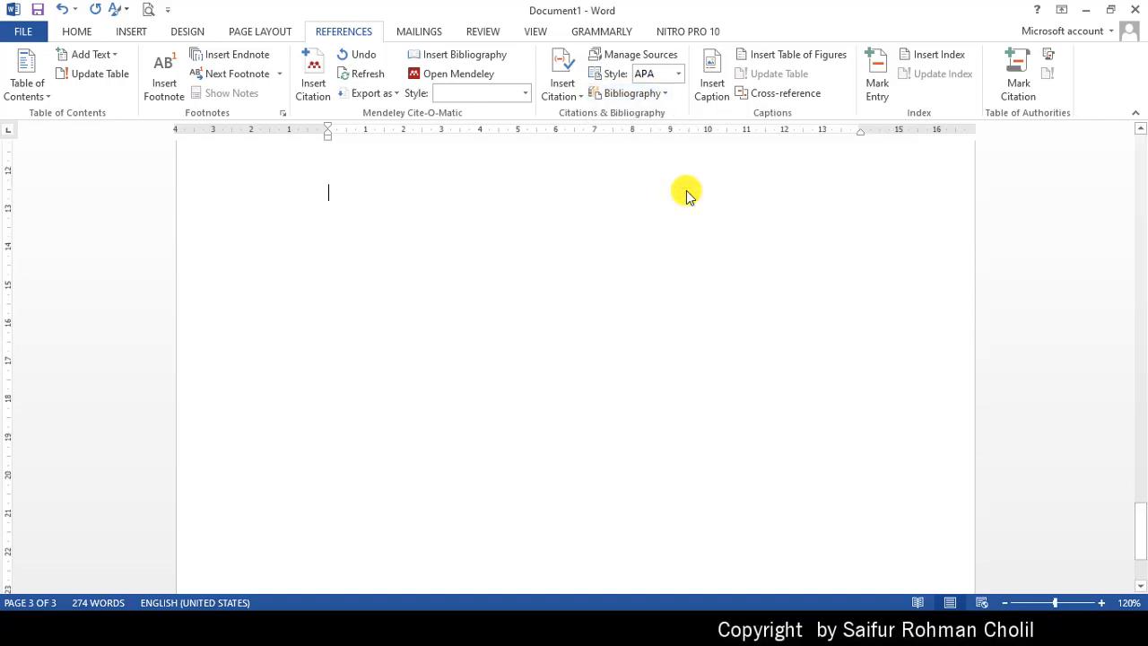
{"action": "scroll", "coordinate": [642, 282], "scroll_direction": "up", "scroll_amount": 5}
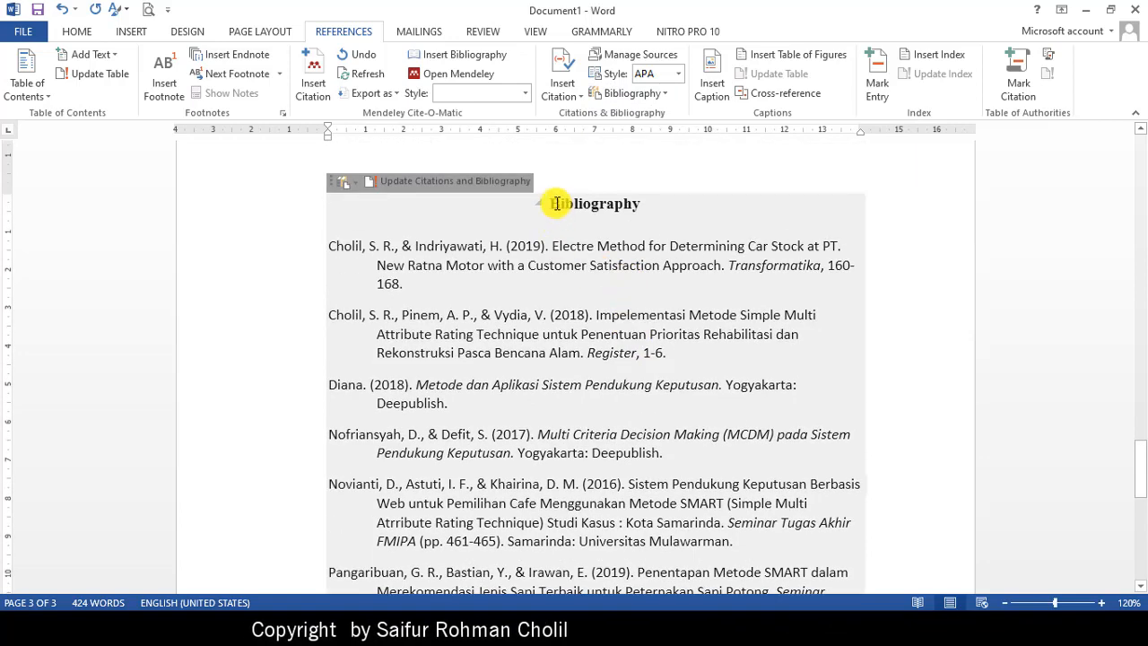
{"action": "left_click_drag", "start_coordinate": [550, 204], "coordinate": [984, 567]}
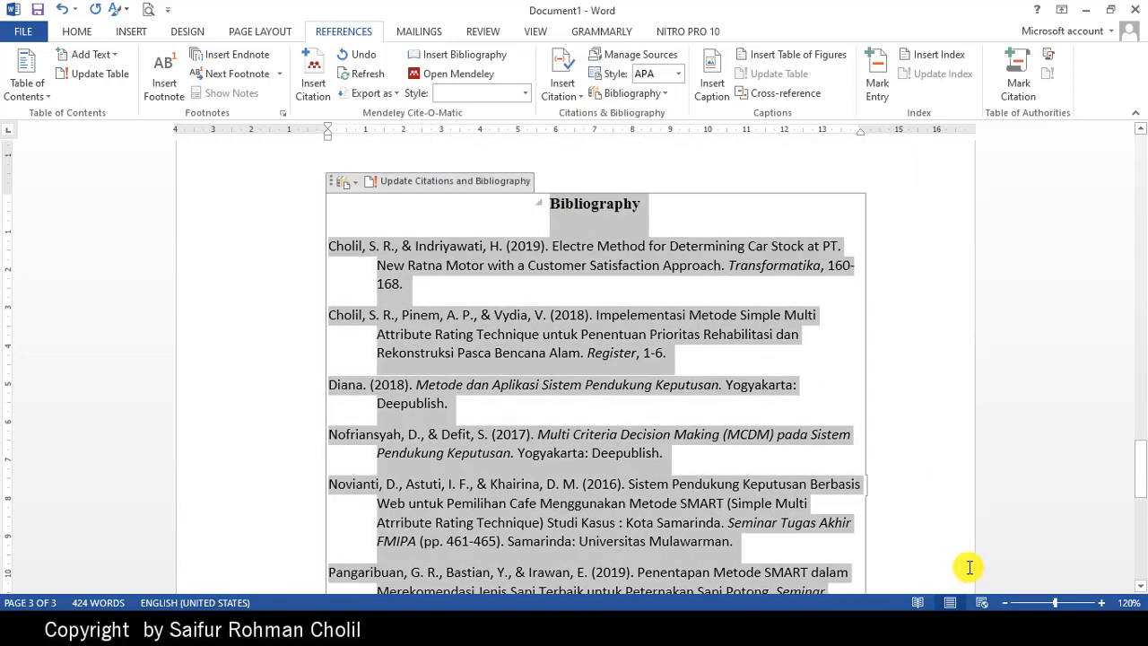
{"action": "scroll", "coordinate": [885, 408], "scroll_direction": "down", "scroll_amount": 3}
{"action": "scroll", "coordinate": [806, 379], "scroll_direction": "up", "scroll_amount": 4}
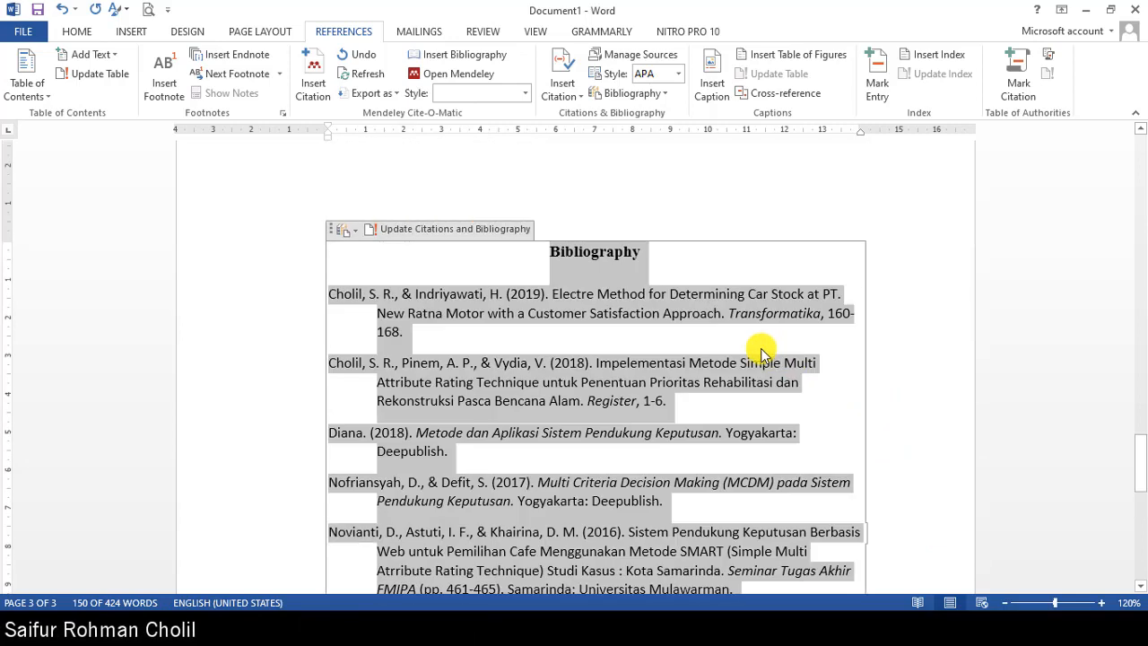
Justify all the reference entries below the Bibliography heading, leaving the heading out of the selection
{"action": "left_click", "coordinate": [328, 294]}
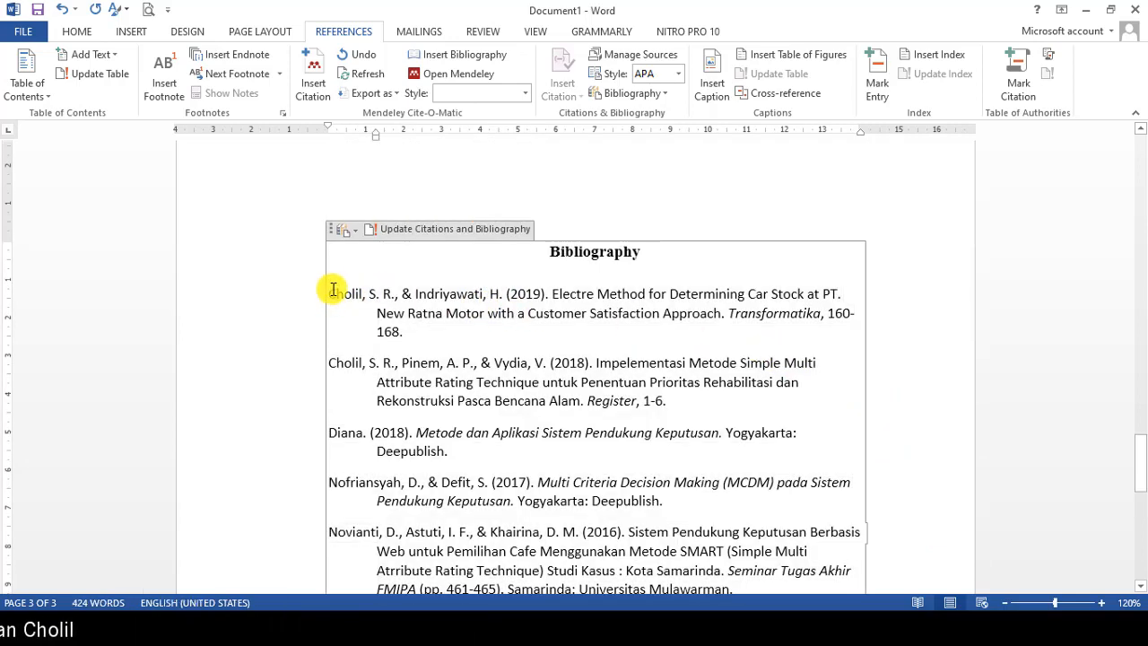
{"action": "left_click_drag", "start_coordinate": [332, 289], "coordinate": [790, 477]}
{"action": "scroll", "coordinate": [401, 298], "scroll_direction": "up", "scroll_amount": 2}
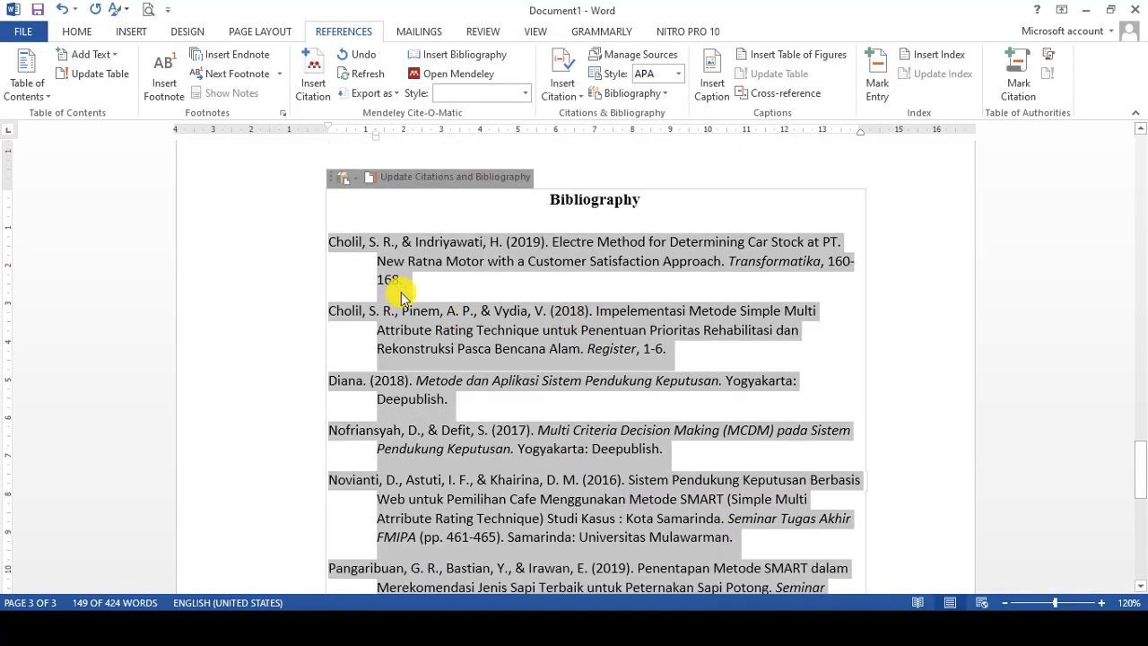
{"action": "left_click", "coordinate": [331, 241]}
{"action": "left_click_drag", "start_coordinate": [681, 502], "coordinate": [1105, 430]}
{"action": "scroll", "coordinate": [691, 382], "scroll_direction": "up", "scroll_amount": 7}
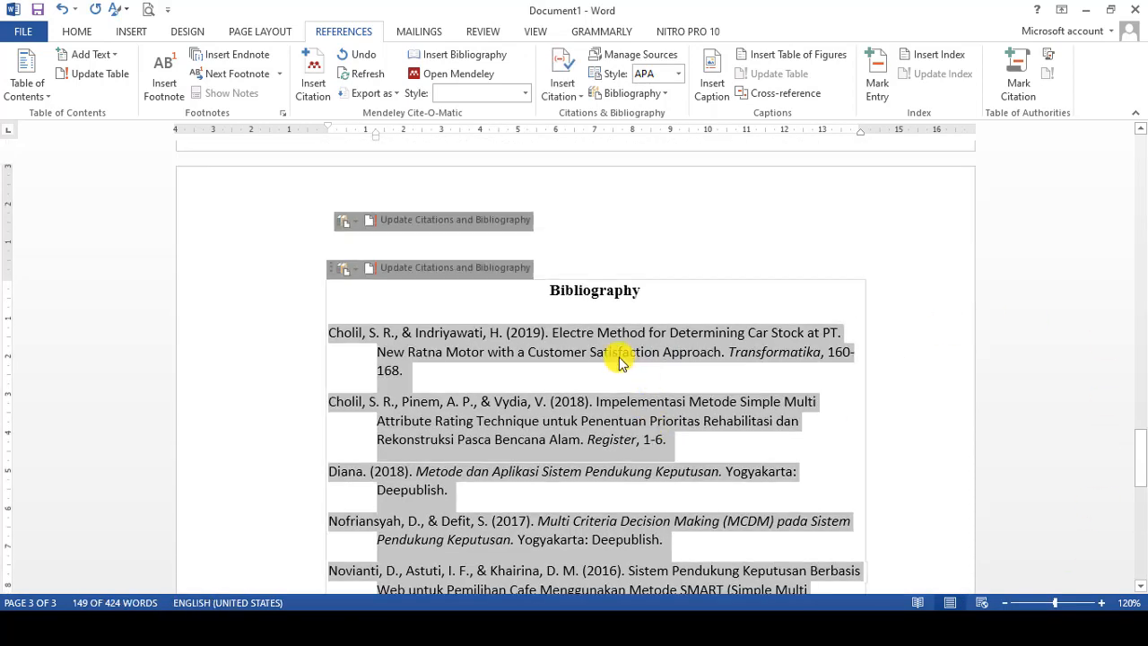
{"action": "scroll", "coordinate": [628, 367], "scroll_direction": "down", "scroll_amount": 2}
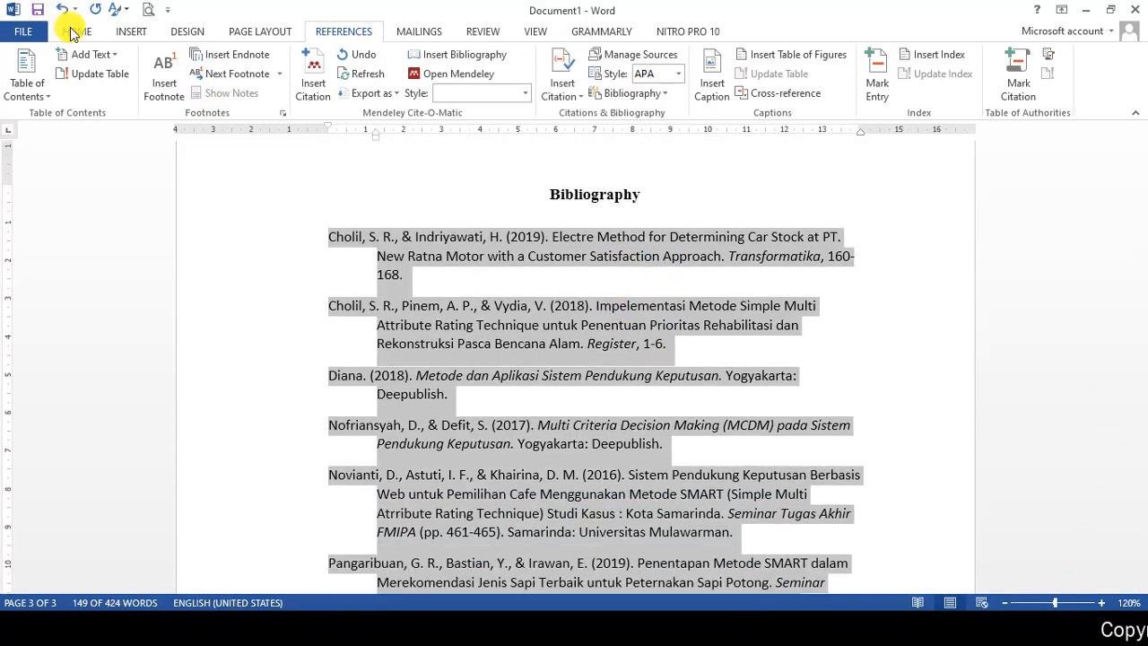
{"action": "left_click", "coordinate": [71, 31]}
{"action": "left_click", "coordinate": [420, 87]}
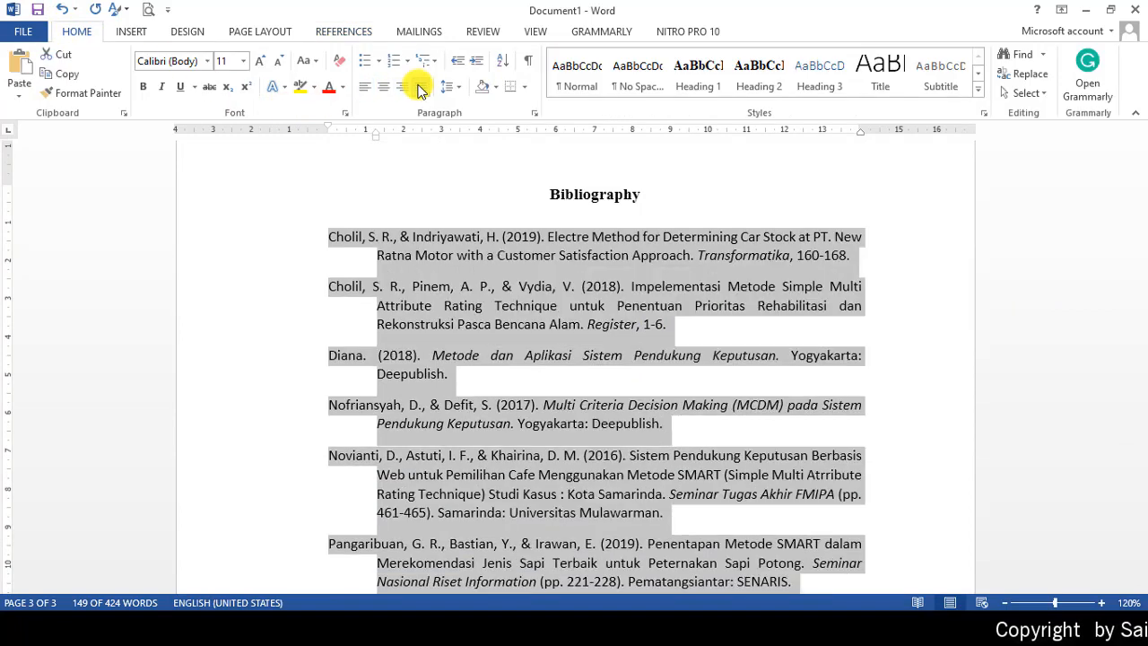
Set the selected reference entries to Times New Roman, size 12
{"action": "left_click", "coordinate": [184, 62]}
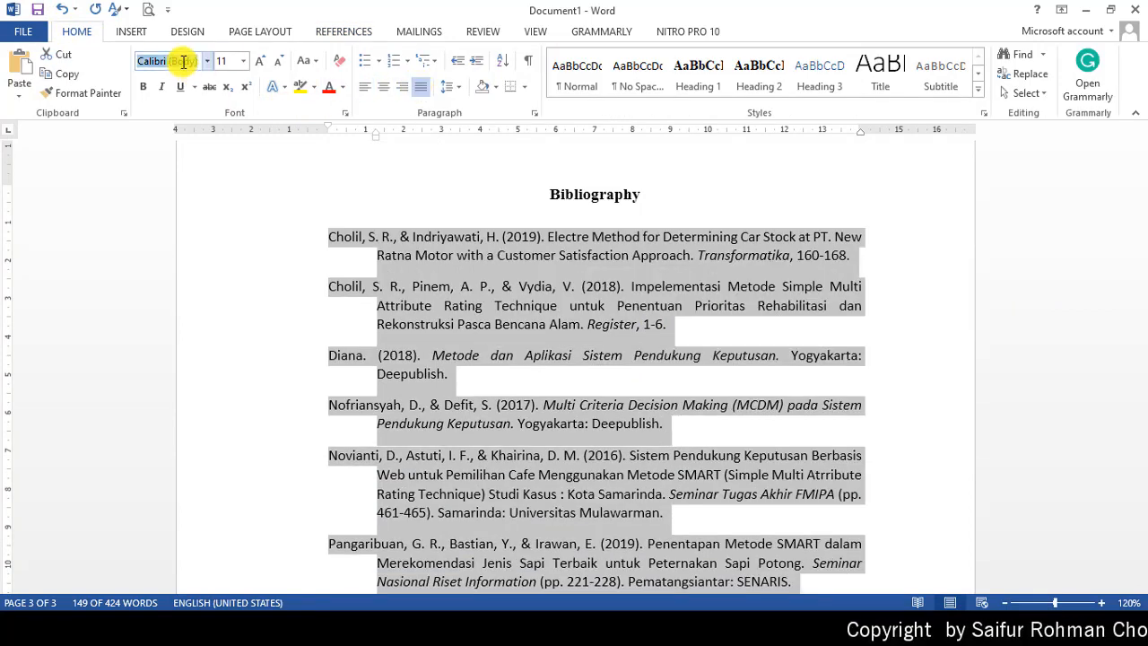
{"action": "type", "text": "Times New Ro"}
{"action": "key", "text": "Return"}
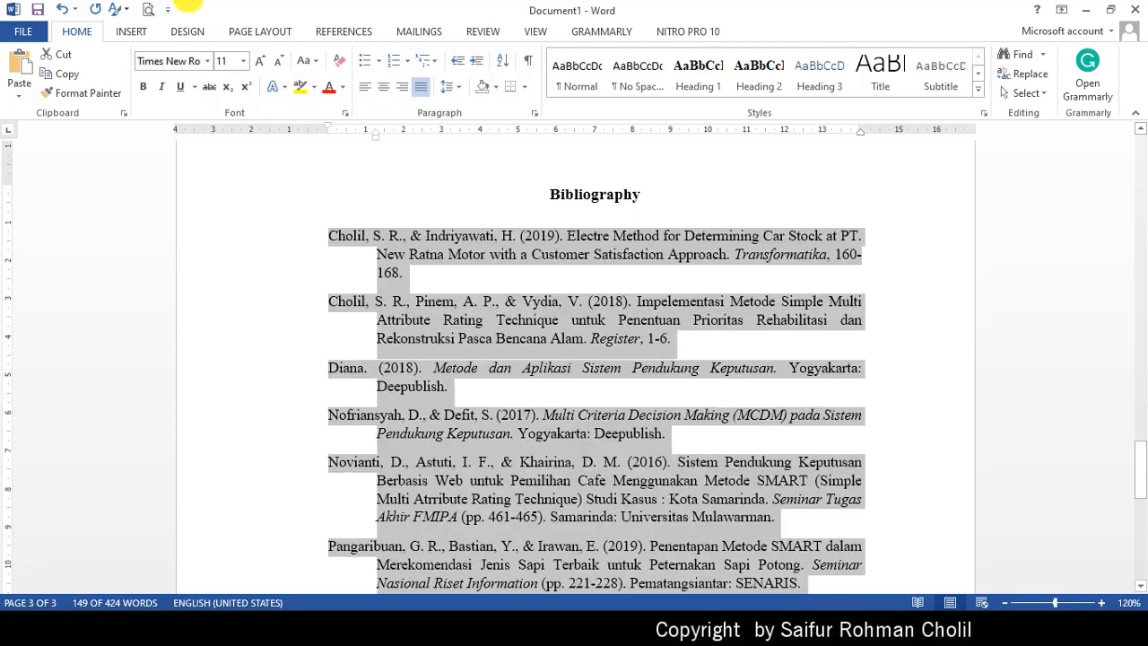
{"action": "type", "text": "12"}
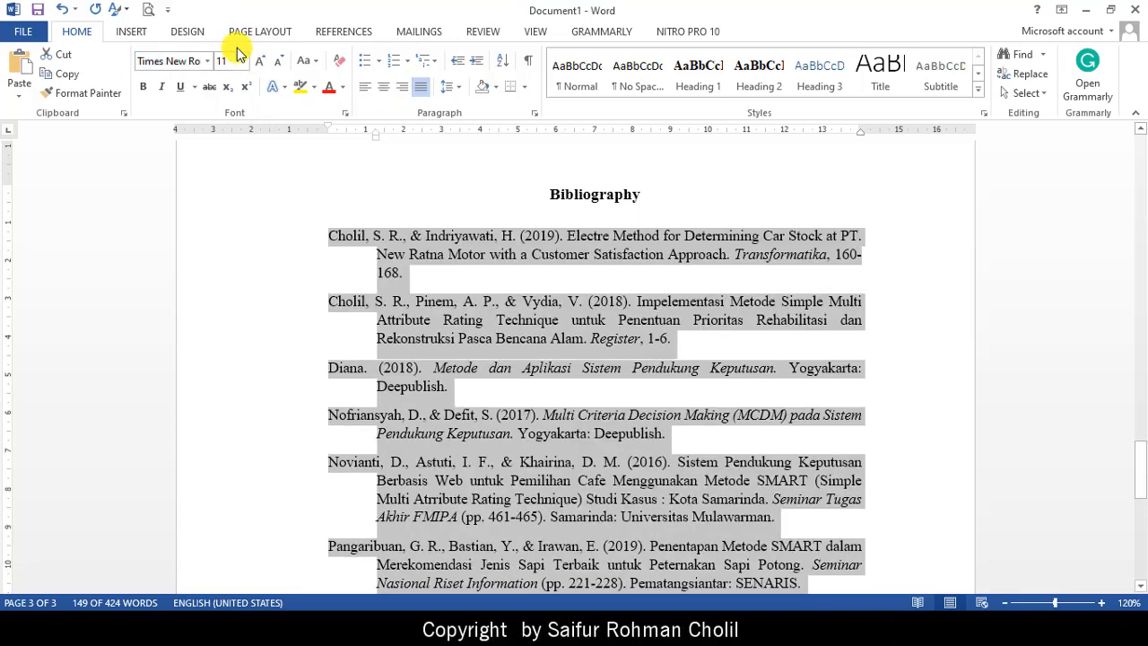
{"action": "key", "text": "Return"}
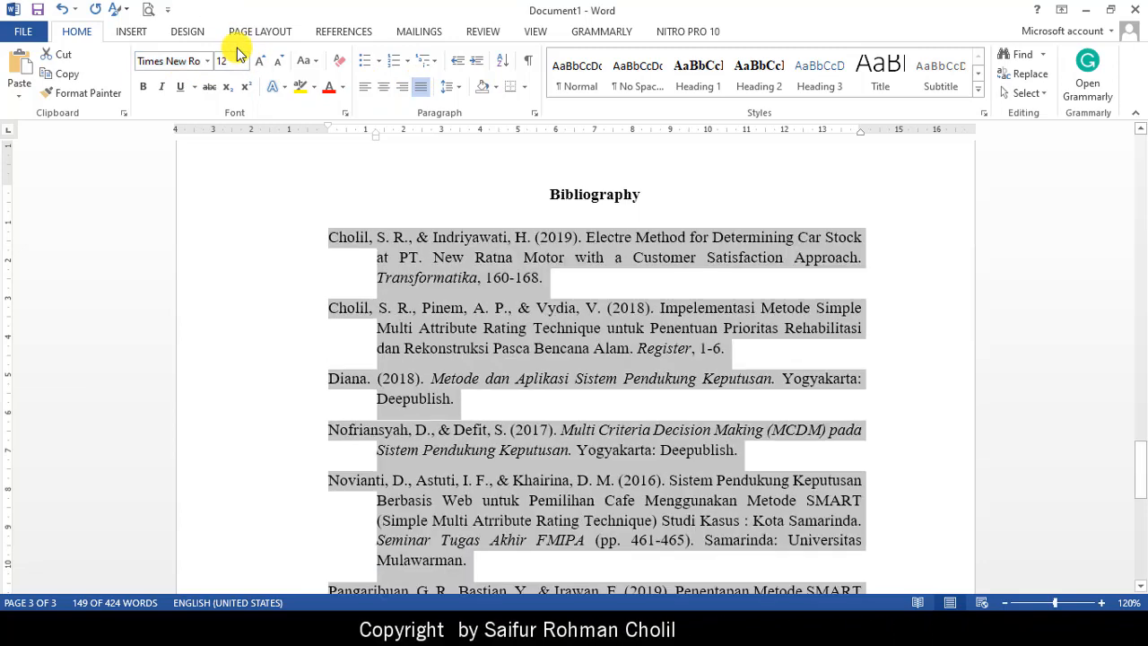
Replace the Bibliography heading text with "DAFTAR PUSTAKA"
{"action": "double_click", "coordinate": [559, 194]}
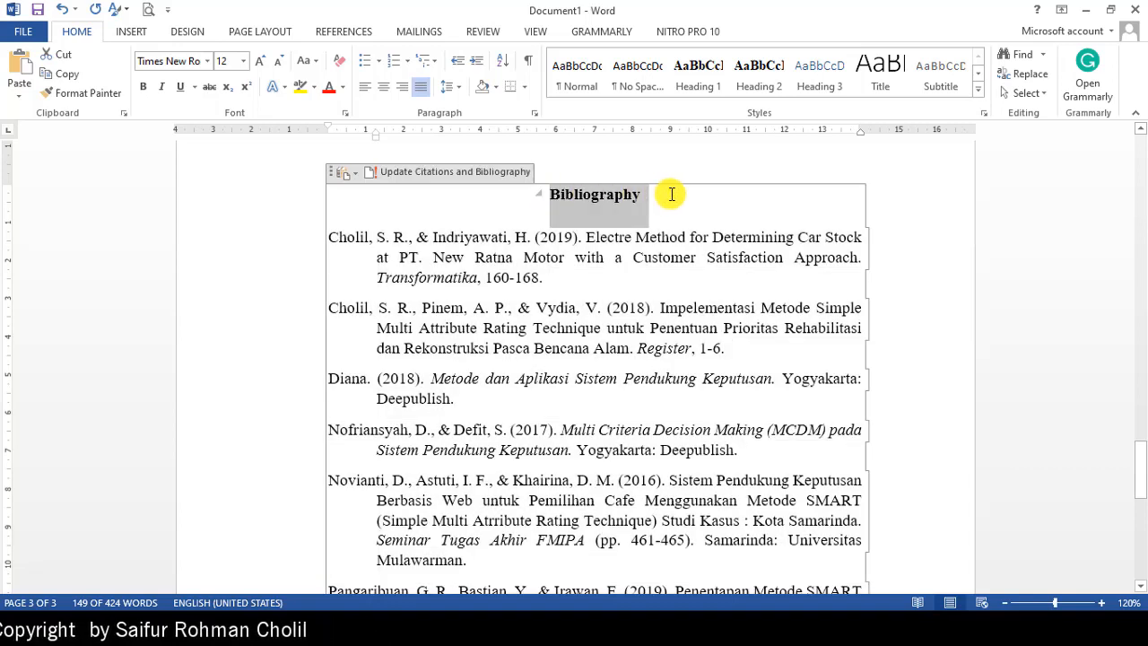
{"action": "type", "text": "DAFTAR PUSTAKA"}
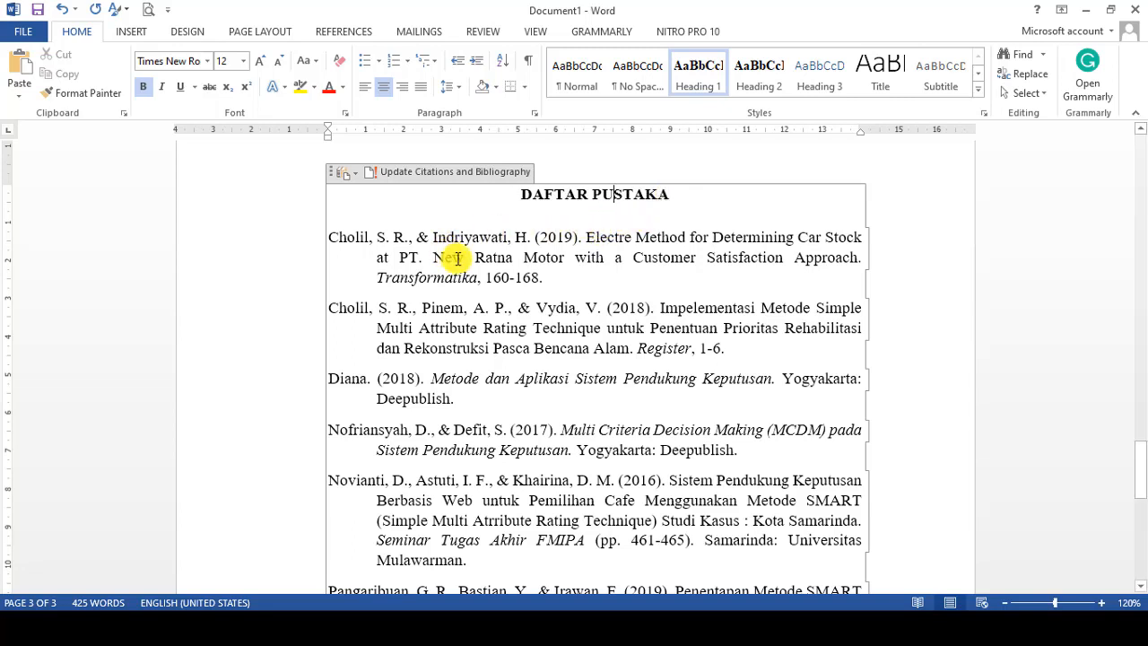
{"action": "left_click", "coordinate": [949, 261]}
Review the reference list entries and compare them with the in-text citations throughout sections 2.1 and 2.2
{"action": "scroll", "coordinate": [469, 243], "scroll_direction": "down", "scroll_amount": 1}
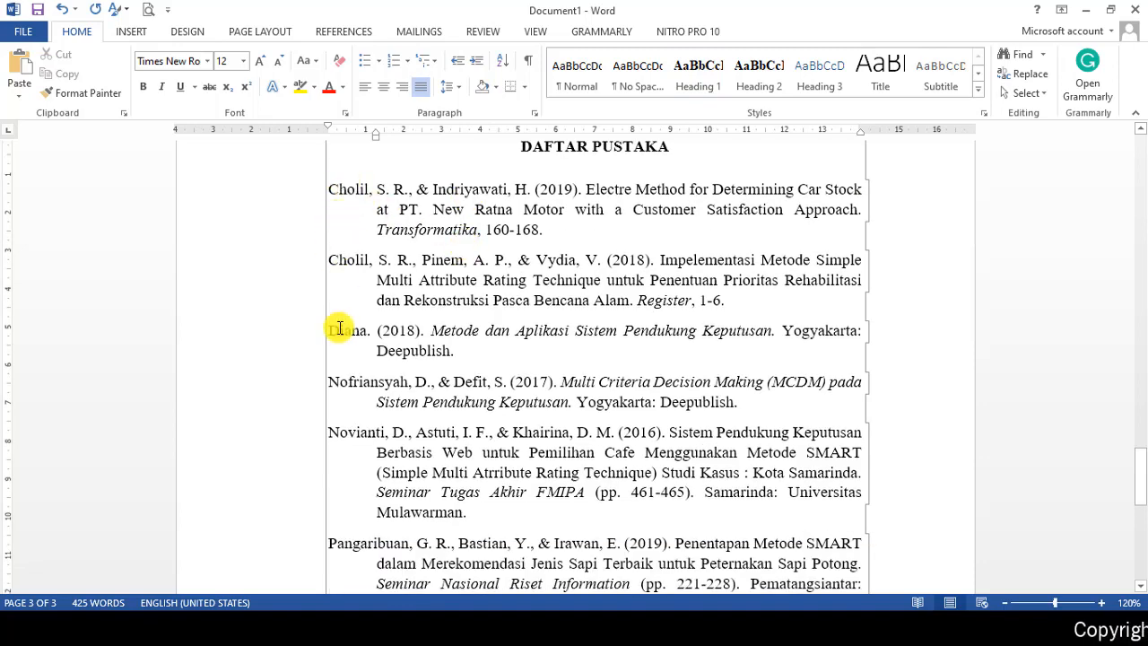
{"action": "scroll", "coordinate": [338, 347], "scroll_direction": "down", "scroll_amount": 7}
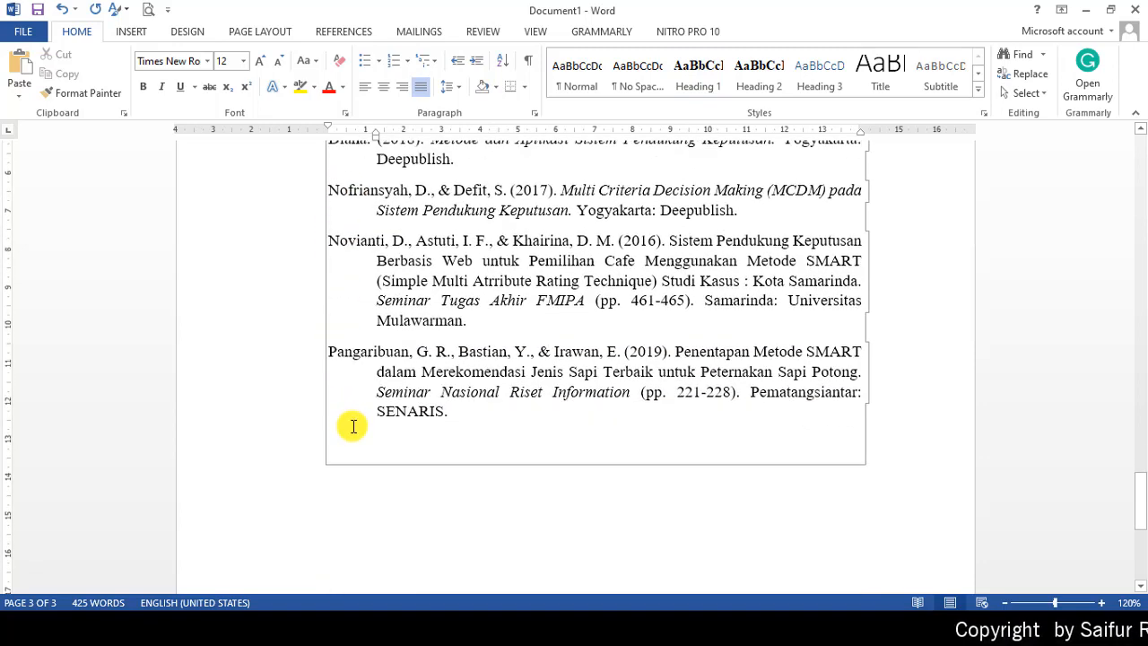
{"action": "scroll", "coordinate": [361, 440], "scroll_direction": "down", "scroll_amount": 4}
{"action": "scroll", "coordinate": [376, 405], "scroll_direction": "up", "scroll_amount": 12}
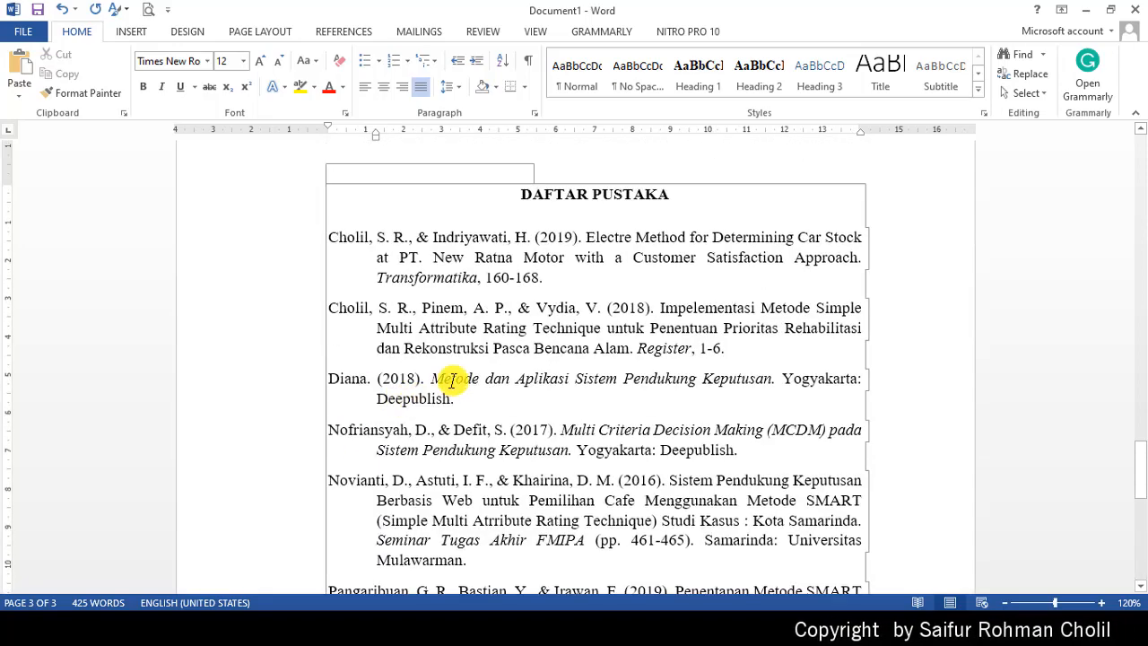
{"action": "left_click", "coordinate": [591, 240]}
{"action": "scroll", "coordinate": [872, 225], "scroll_direction": "up", "scroll_amount": 10}
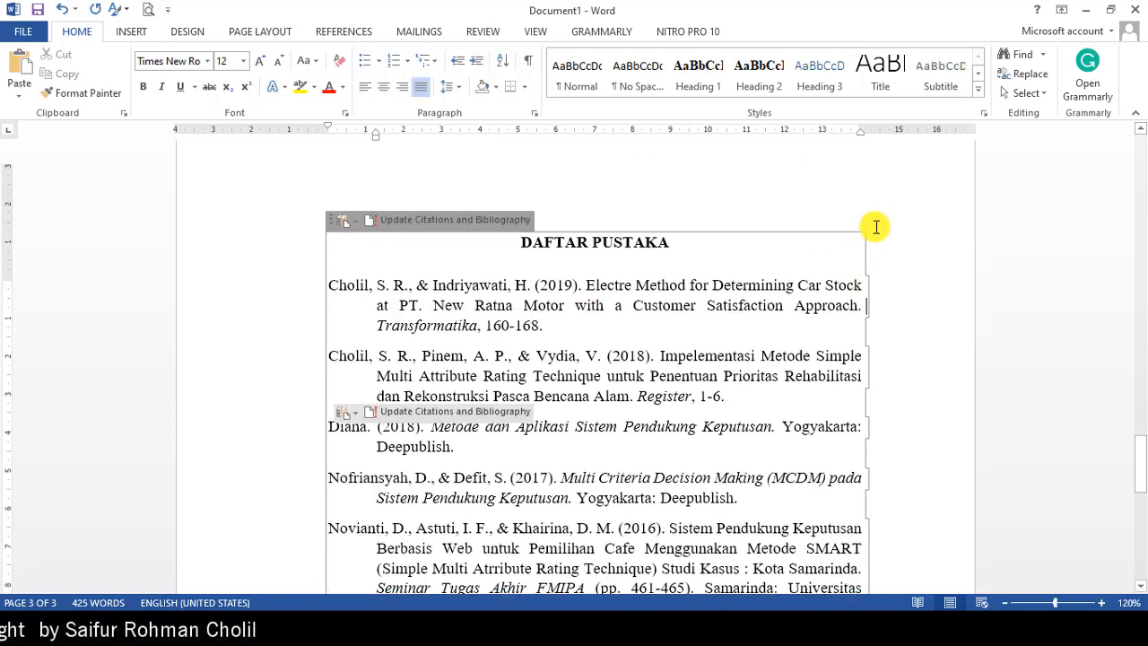
{"action": "scroll", "coordinate": [871, 224], "scroll_direction": "up", "scroll_amount": 12}
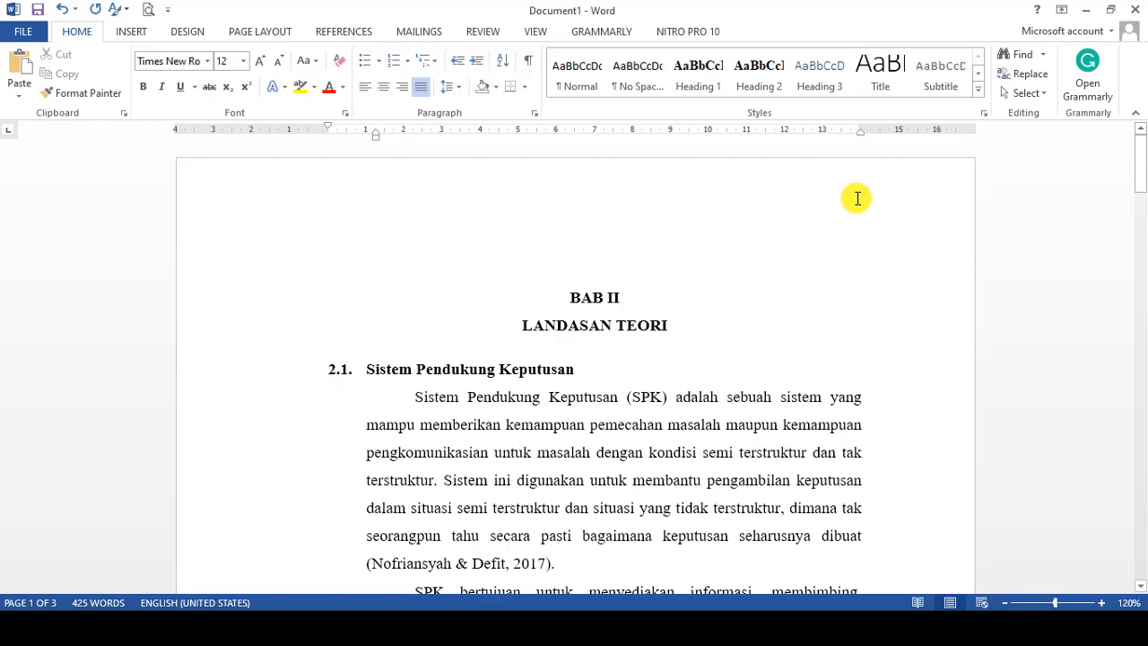
{"action": "scroll", "coordinate": [727, 297], "scroll_direction": "down", "scroll_amount": 4}
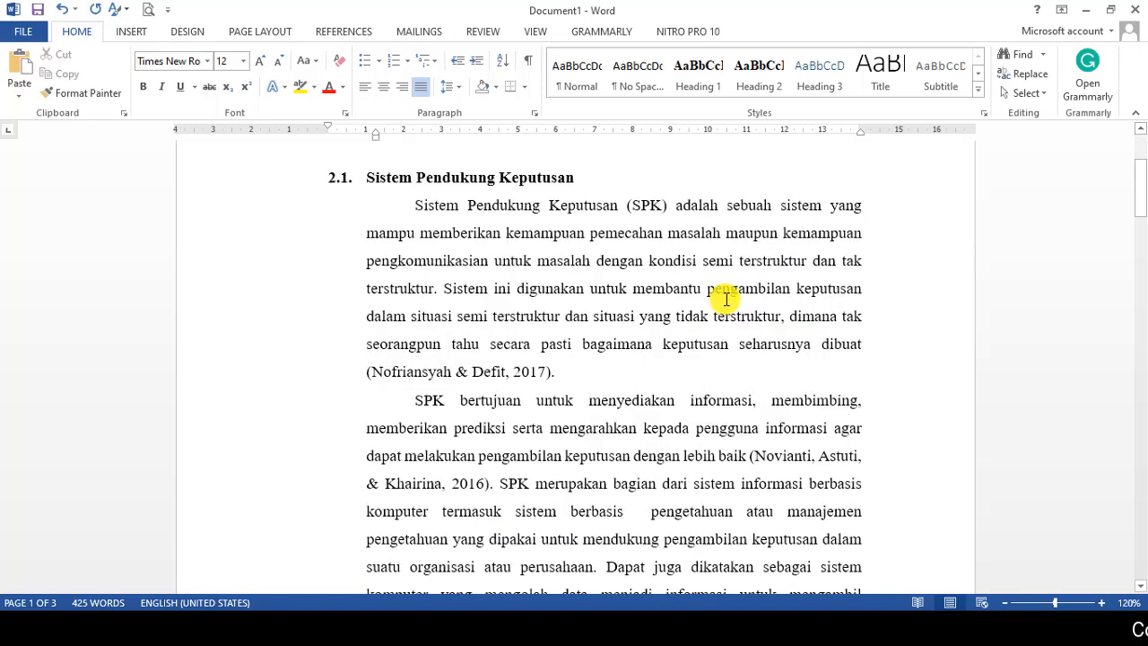
{"action": "scroll", "coordinate": [728, 297], "scroll_direction": "up", "scroll_amount": 3}
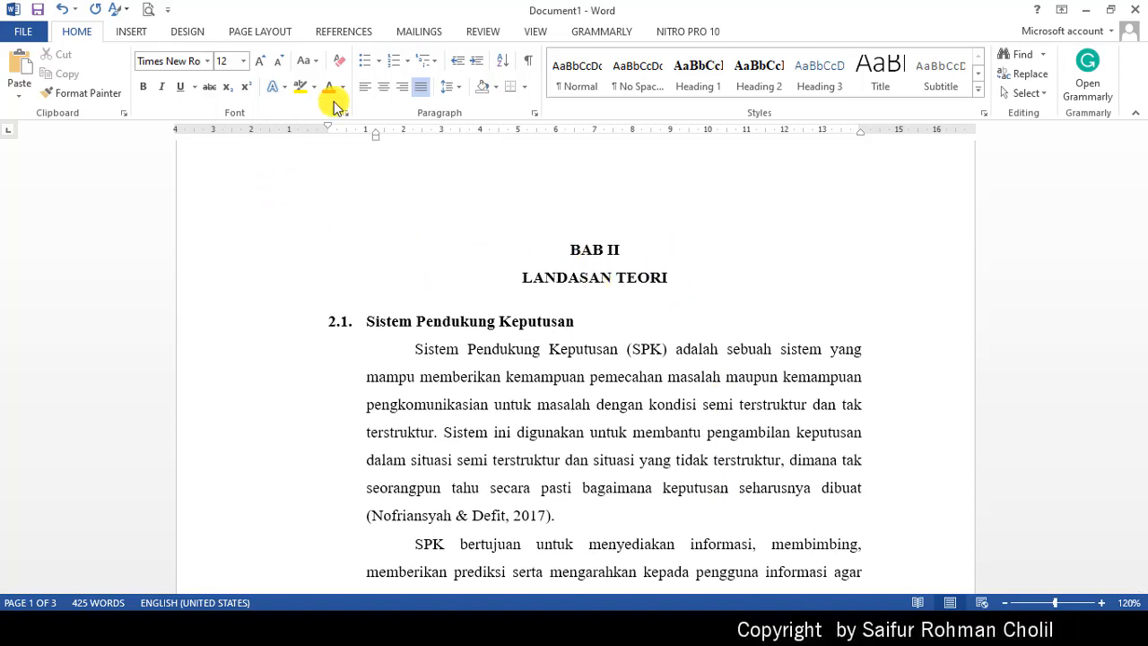
{"action": "left_click", "coordinate": [358, 35]}
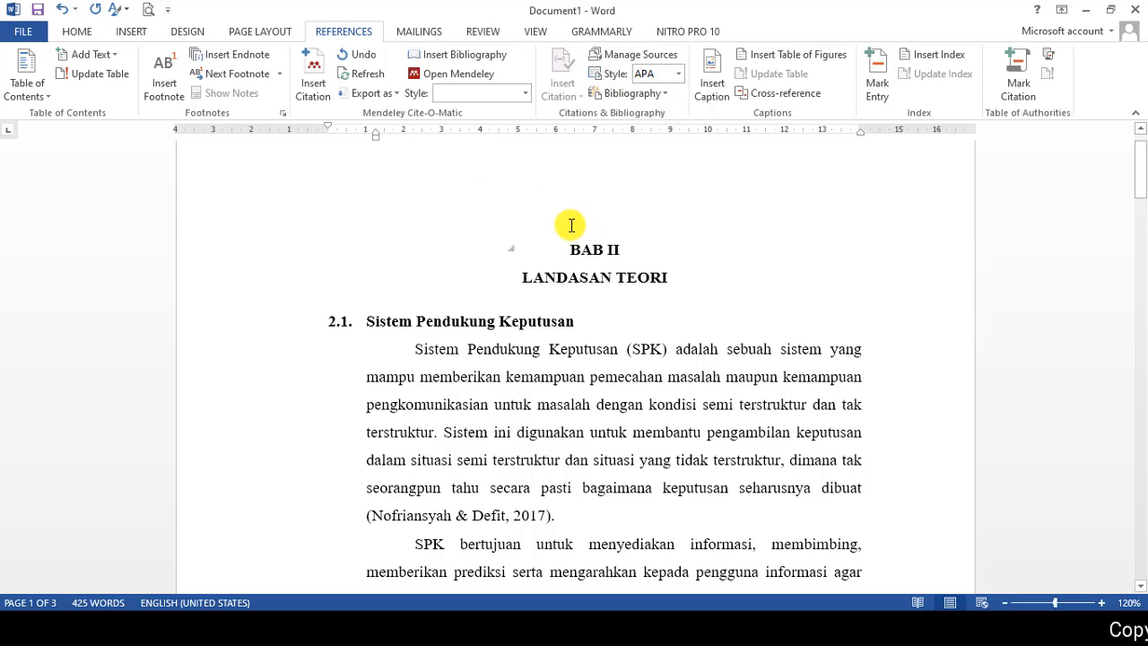
{"action": "scroll", "coordinate": [571, 226], "scroll_direction": "down", "scroll_amount": 5}
{"action": "scroll", "coordinate": [575, 228], "scroll_direction": "down", "scroll_amount": 20}
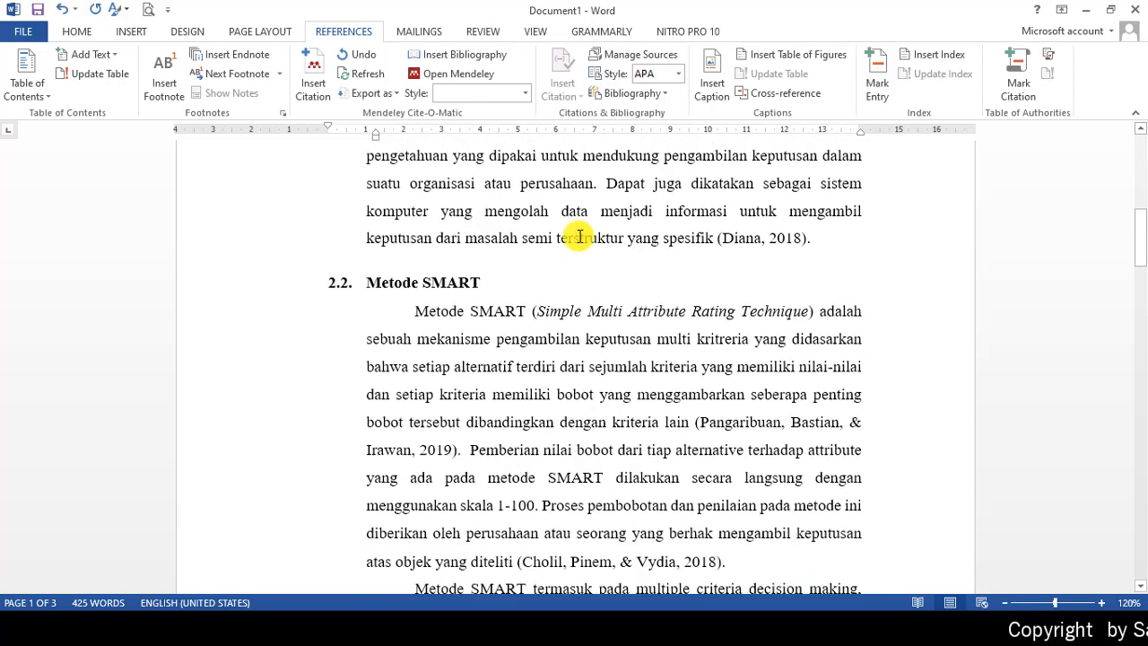
{"action": "scroll", "coordinate": [584, 230], "scroll_direction": "down", "scroll_amount": 14}
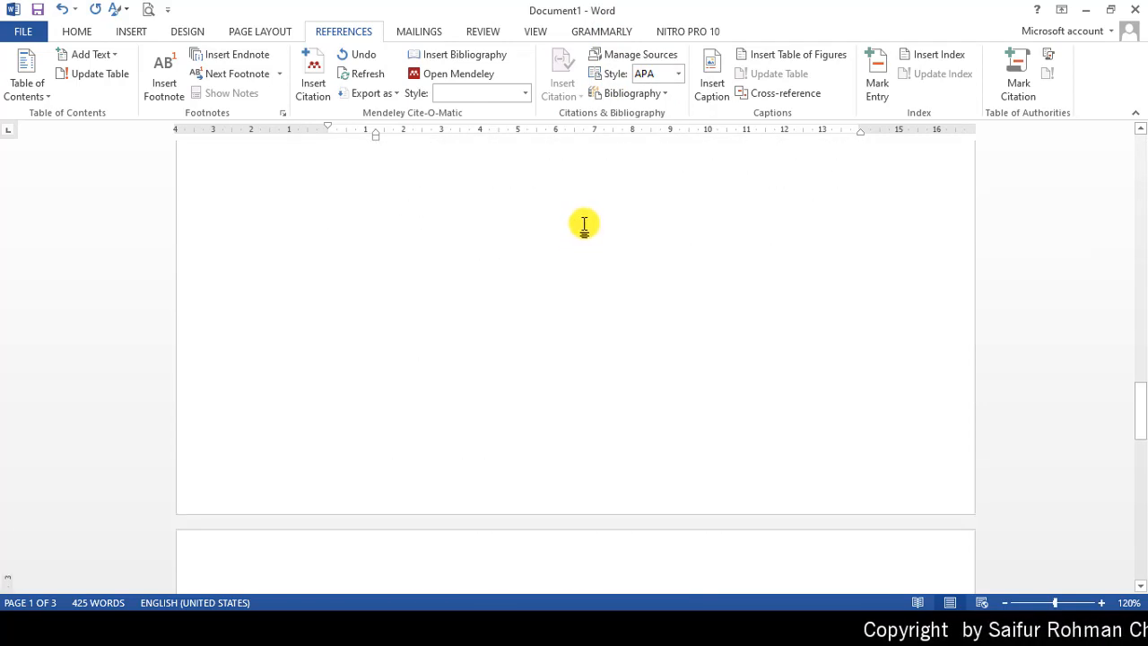
{"action": "scroll", "coordinate": [584, 224], "scroll_direction": "up", "scroll_amount": 4}
{"action": "scroll", "coordinate": [584, 223], "scroll_direction": "up", "scroll_amount": 4}
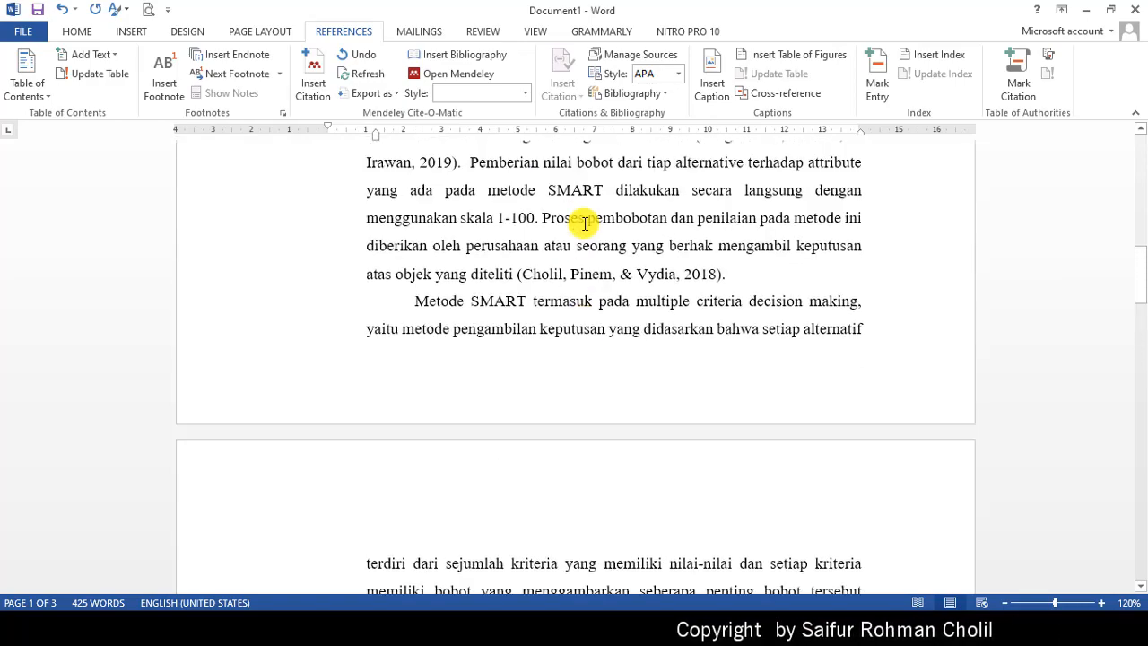
{"action": "scroll", "coordinate": [584, 225], "scroll_direction": "down", "scroll_amount": 20}
{"action": "scroll", "coordinate": [596, 240], "scroll_direction": "down", "scroll_amount": 12}
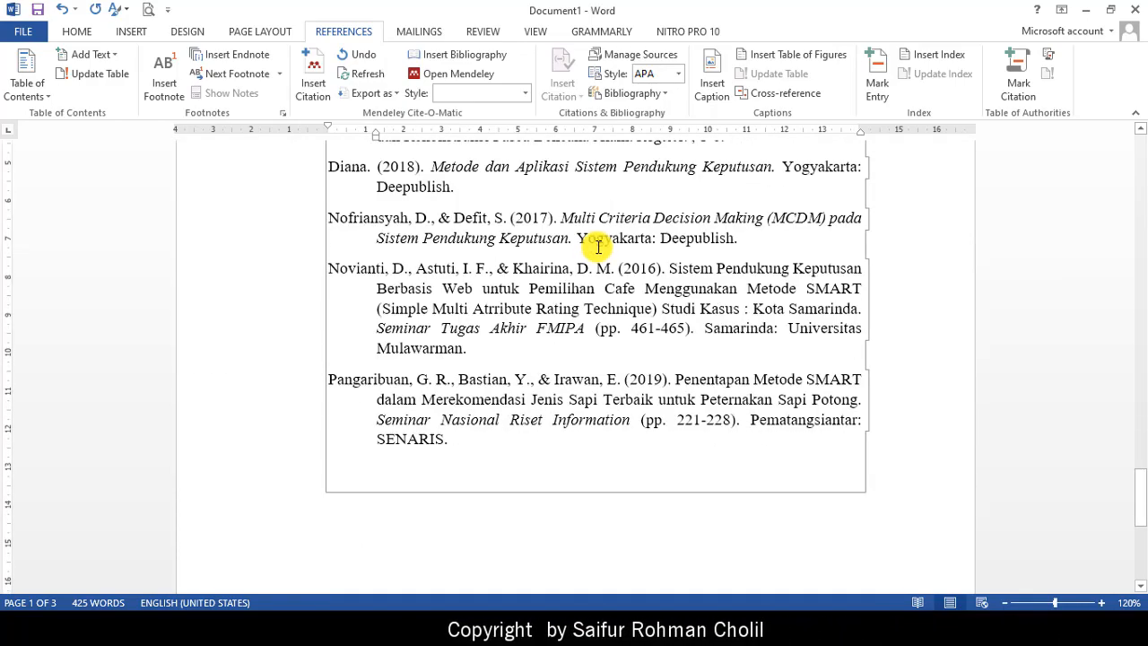
{"action": "scroll", "coordinate": [610, 269], "scroll_direction": "up", "scroll_amount": 10}
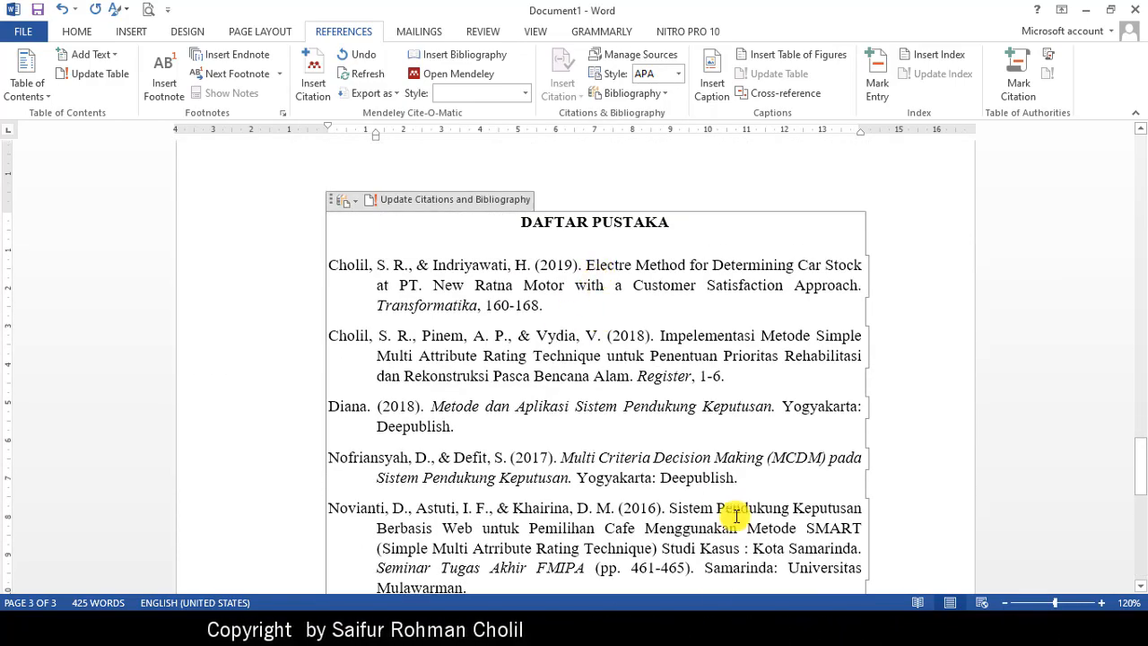
Switch to Firefox and examine the BMKG article page and its web address, and return to the Word document
{"action": "left_click", "coordinate": [643, 625]}
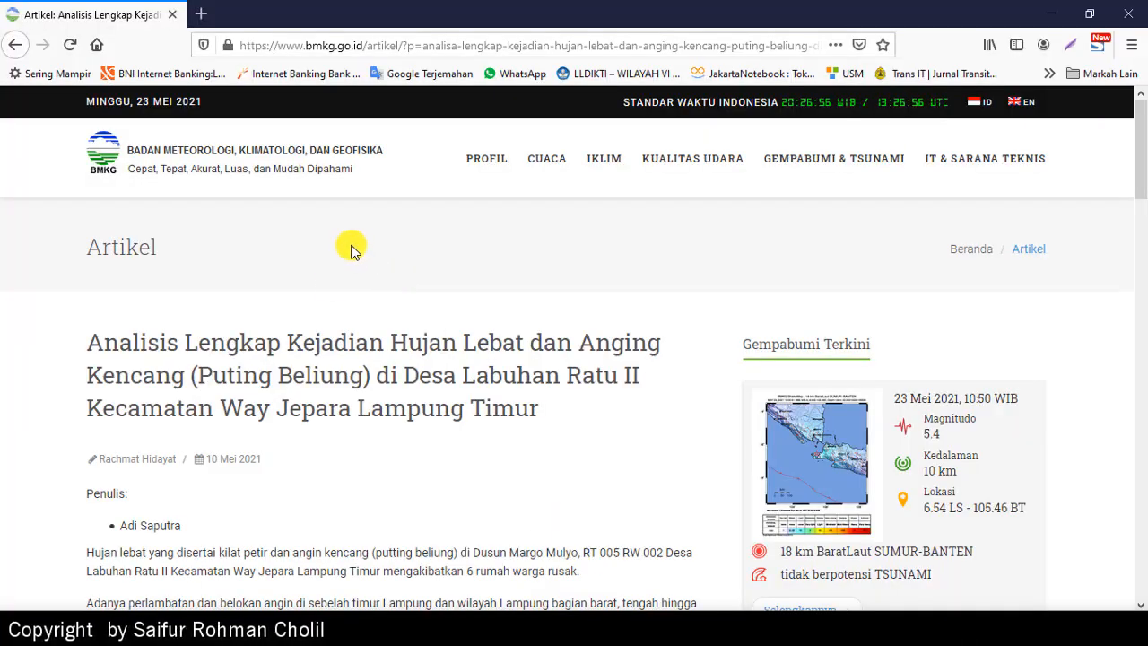
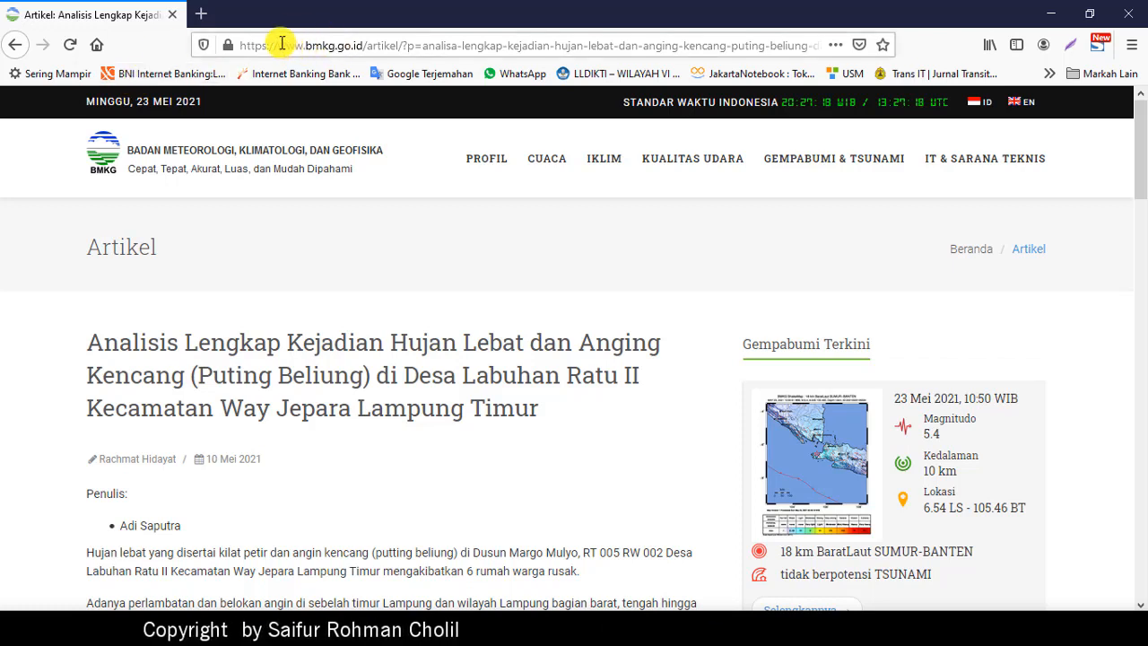
{"action": "left_click_drag", "start_coordinate": [284, 45], "coordinate": [358, 46]}
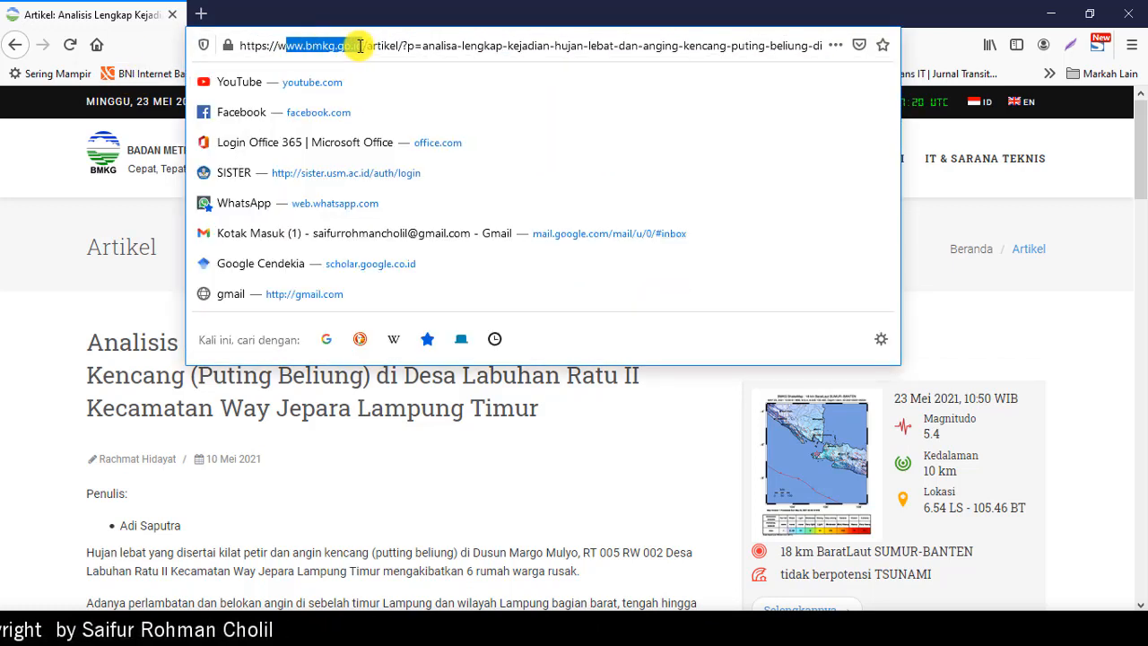
{"action": "left_click", "coordinate": [22, 253]}
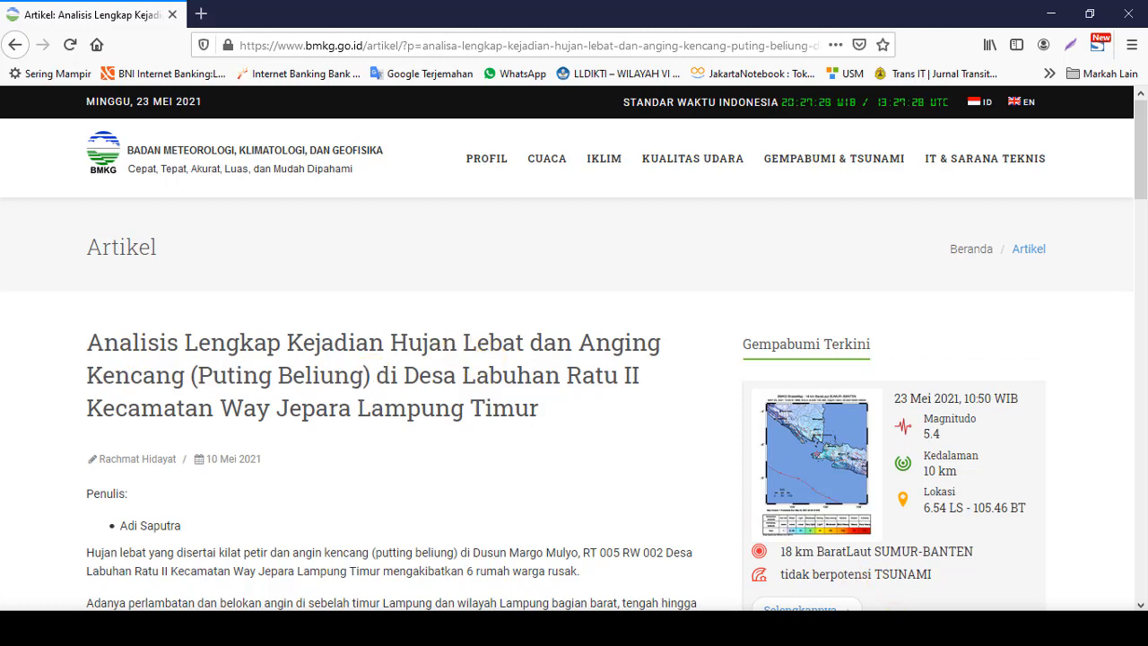
{"action": "left_click", "coordinate": [798, 565]}
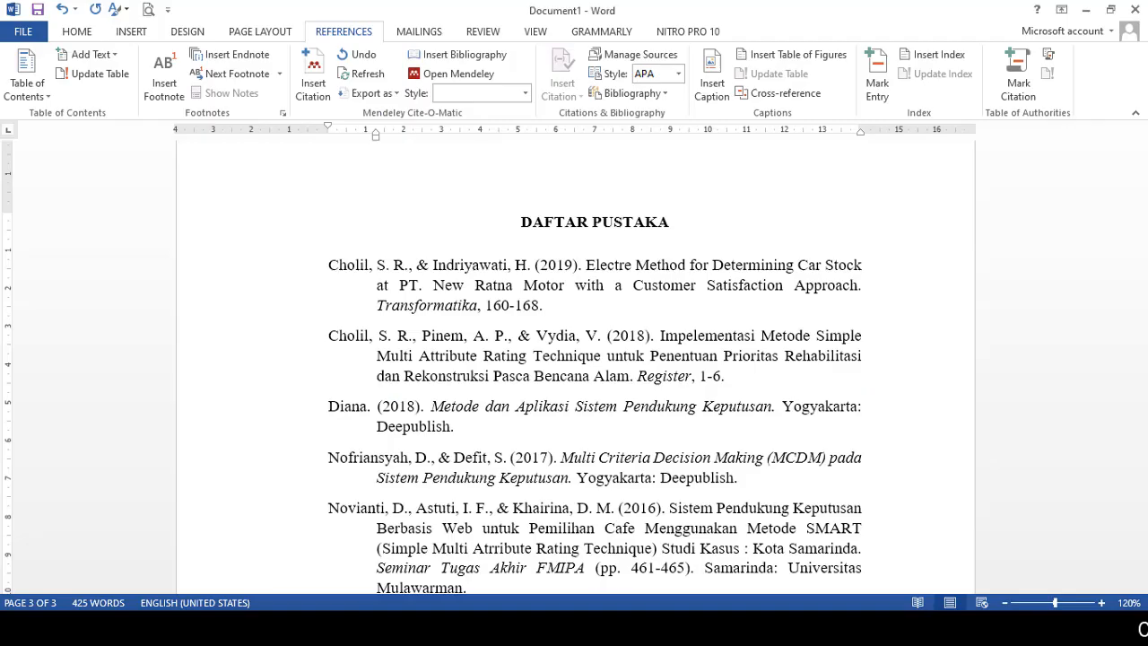
Place the cursor after section 2.2's last paragraph and start a new source of type Web site in the Source Manager
{"action": "scroll", "coordinate": [811, 259], "scroll_direction": "up", "scroll_amount": 10}
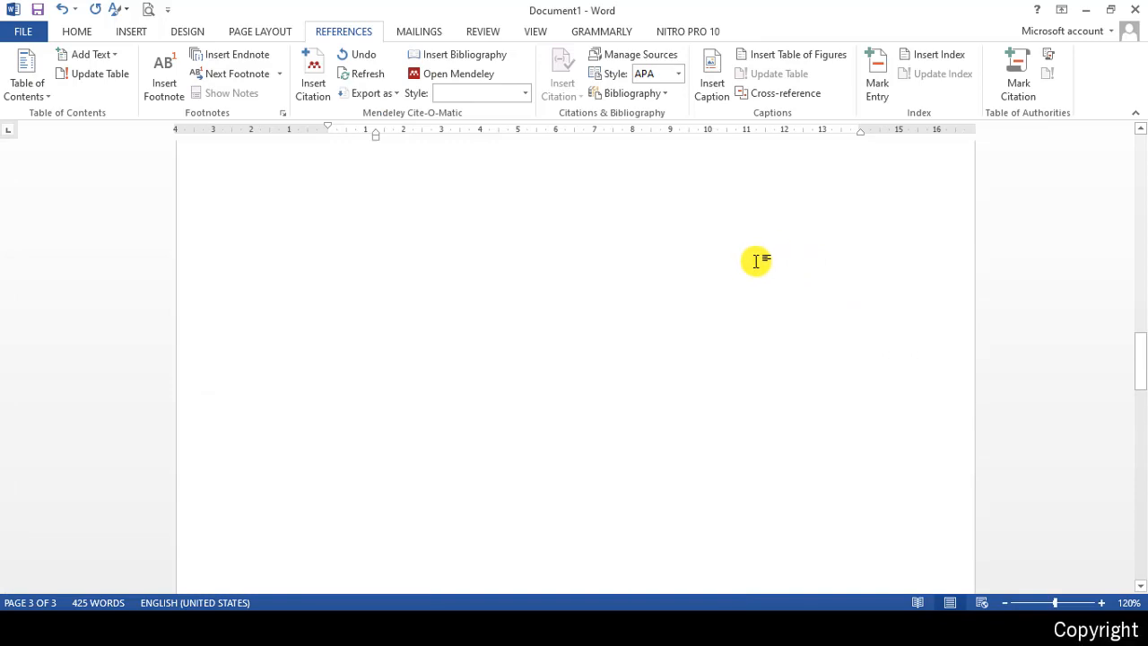
{"action": "scroll", "coordinate": [736, 269], "scroll_direction": "up", "scroll_amount": 5}
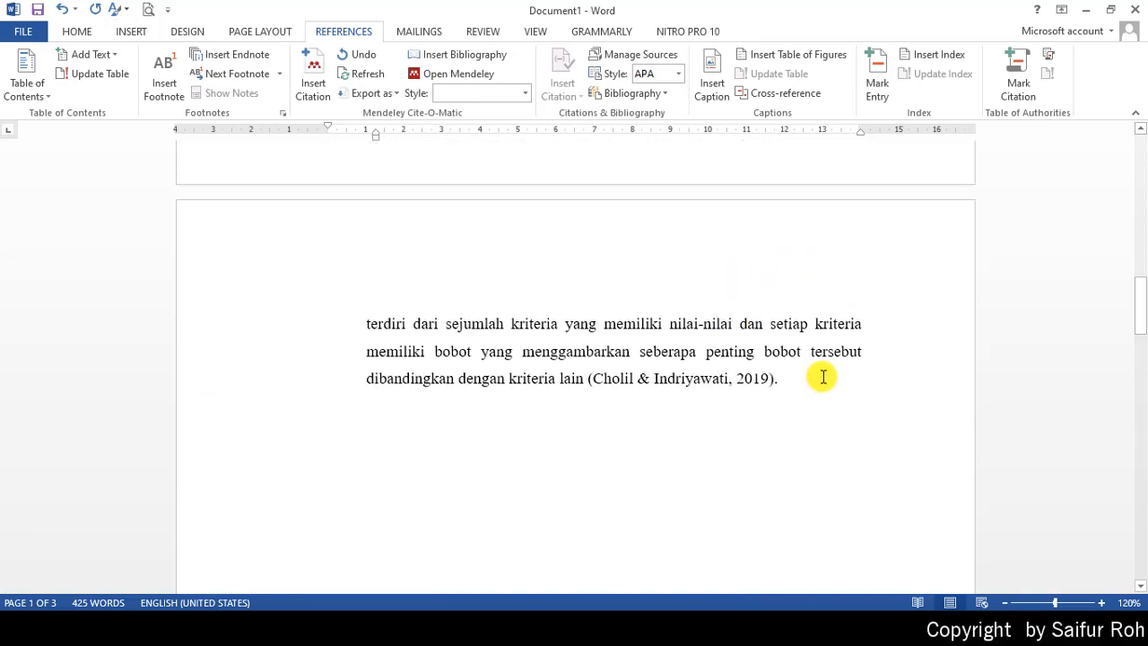
{"action": "scroll", "coordinate": [819, 374], "scroll_direction": "up", "scroll_amount": 3}
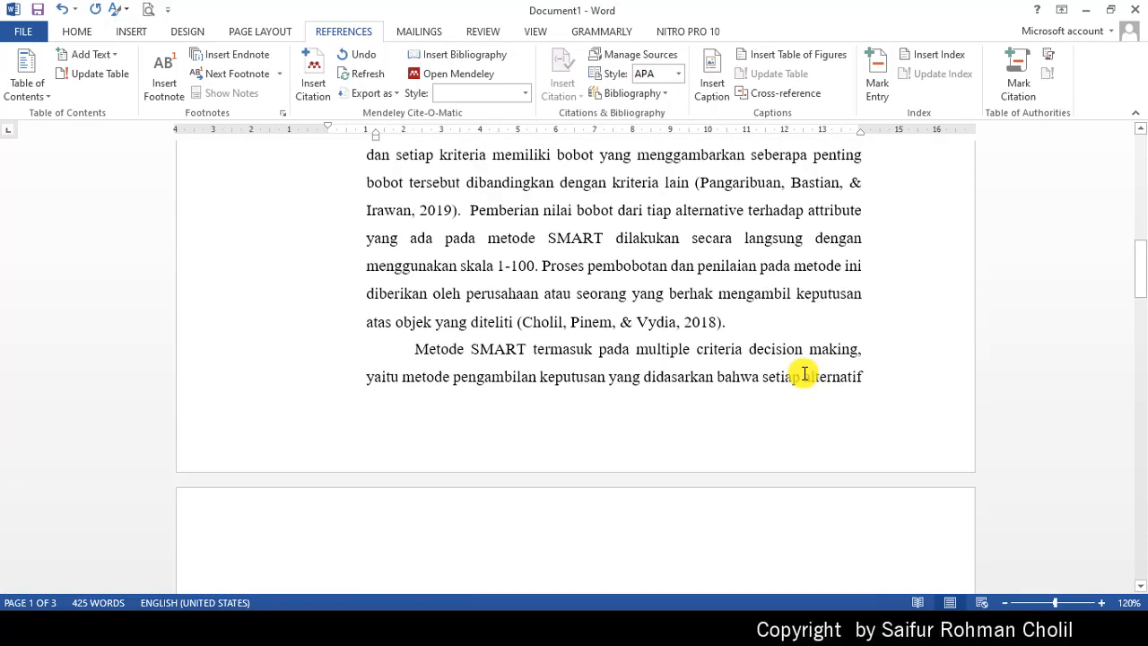
{"action": "scroll", "coordinate": [805, 374], "scroll_direction": "down", "scroll_amount": 2}
{"action": "left_click", "coordinate": [853, 466]}
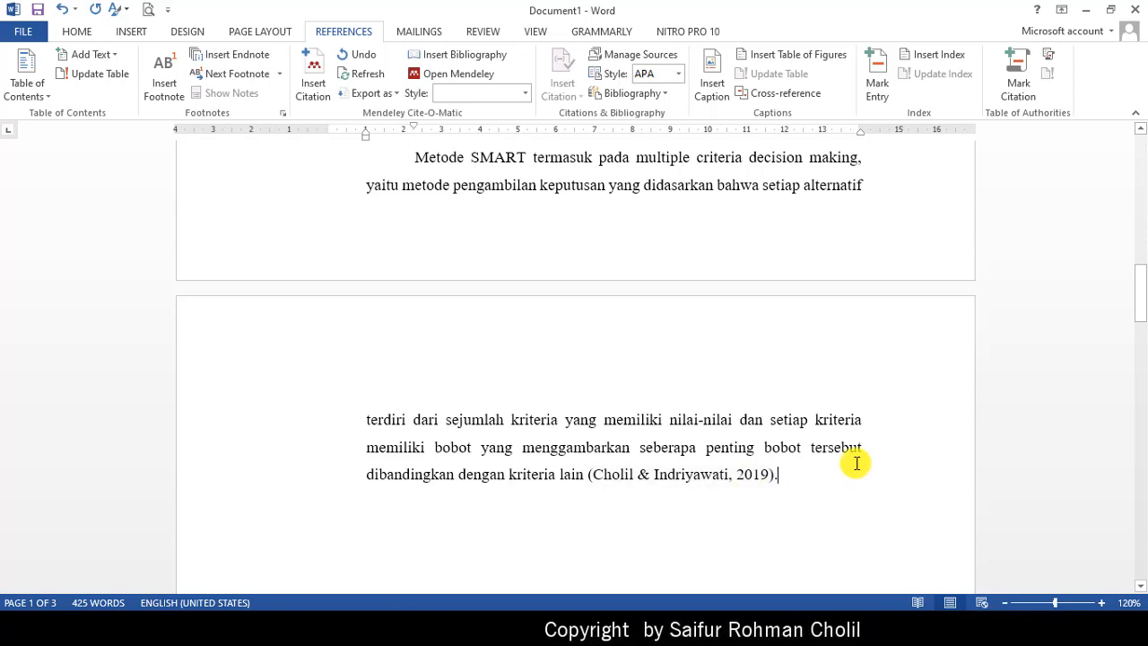
{"action": "left_click", "coordinate": [639, 55]}
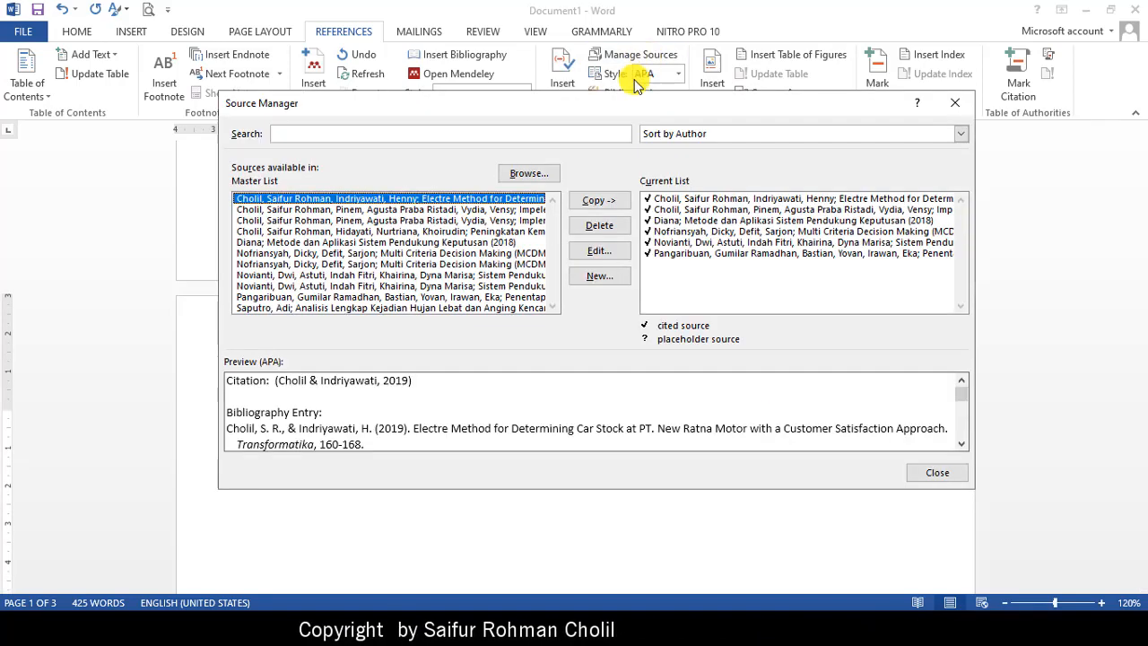
{"action": "left_click", "coordinate": [606, 276]}
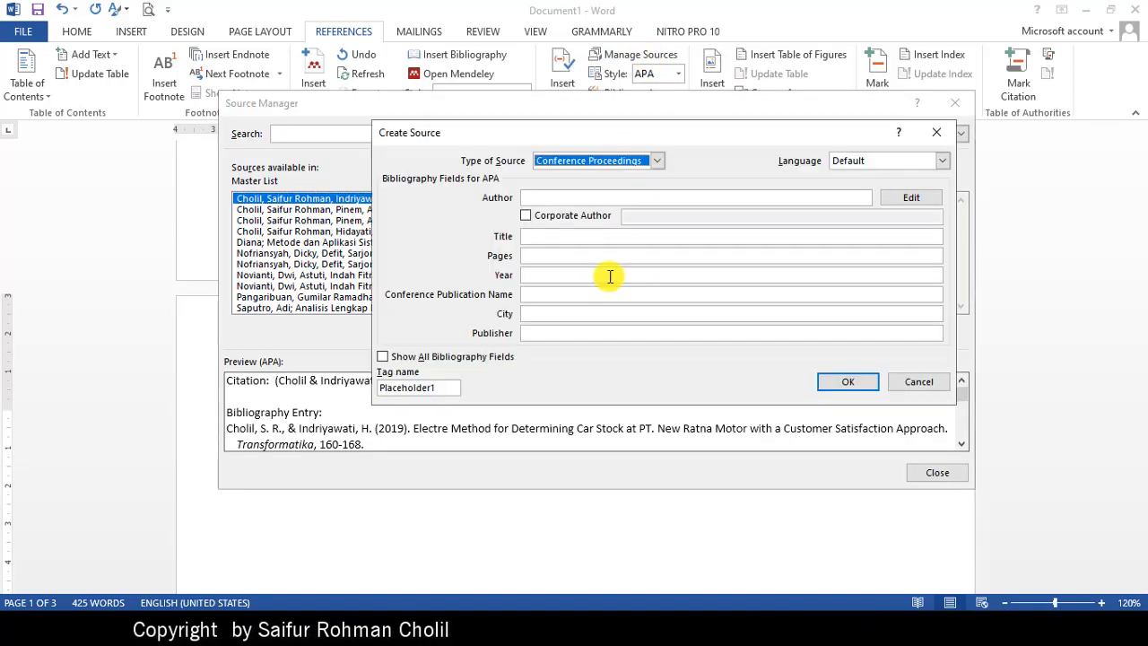
{"action": "left_click", "coordinate": [600, 162]}
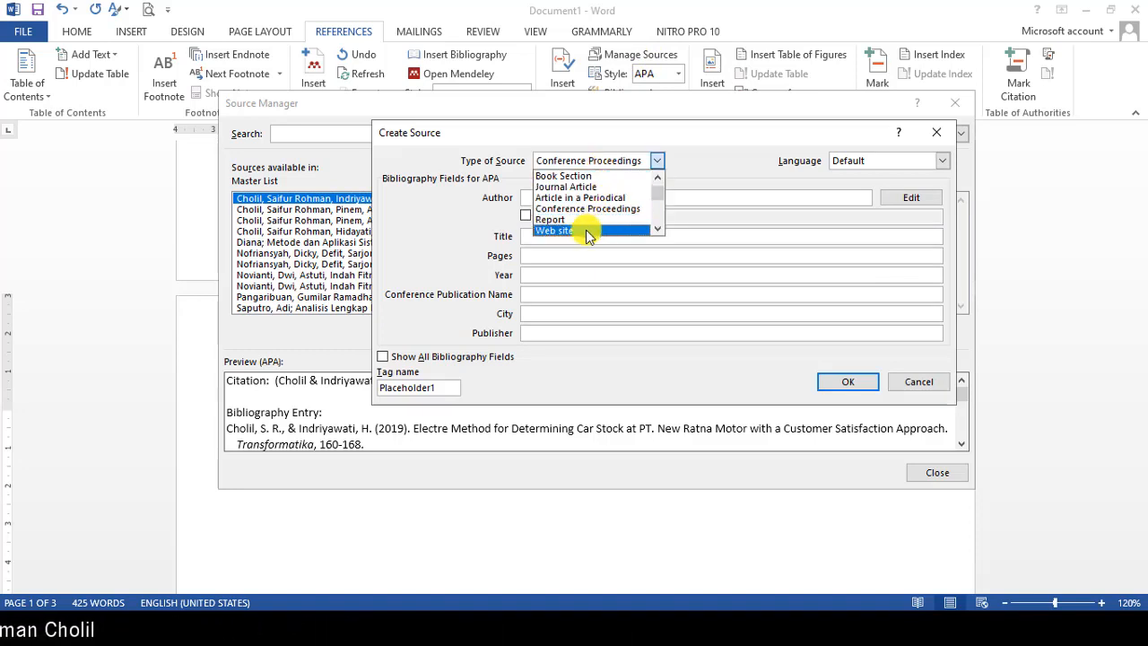
{"action": "left_click", "coordinate": [586, 230]}
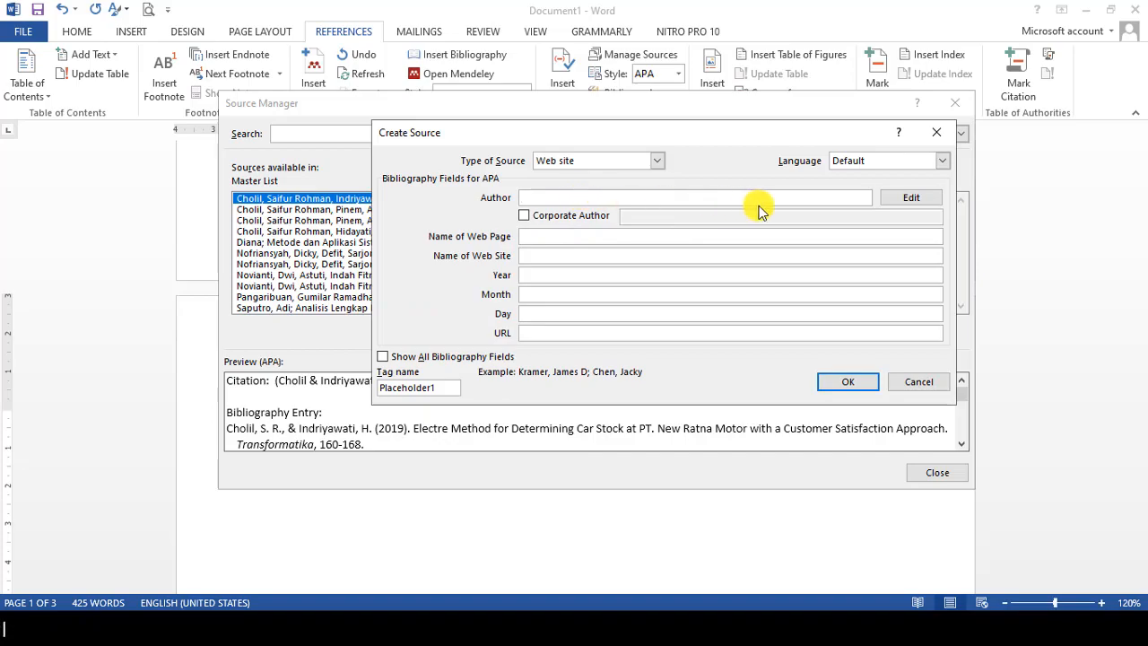
Look up the writer on the BMKG article page and enter the author's last and first name in the new source
{"action": "key", "text": "alt+Tab"}
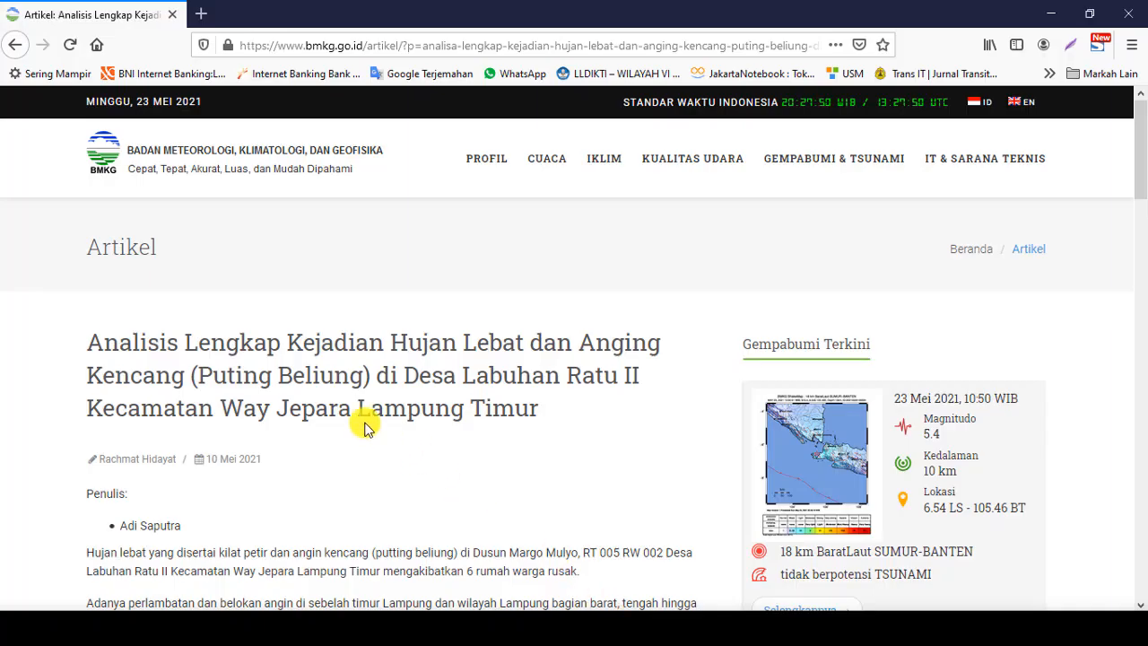
{"action": "scroll", "coordinate": [180, 429], "scroll_direction": "down", "scroll_amount": 3}
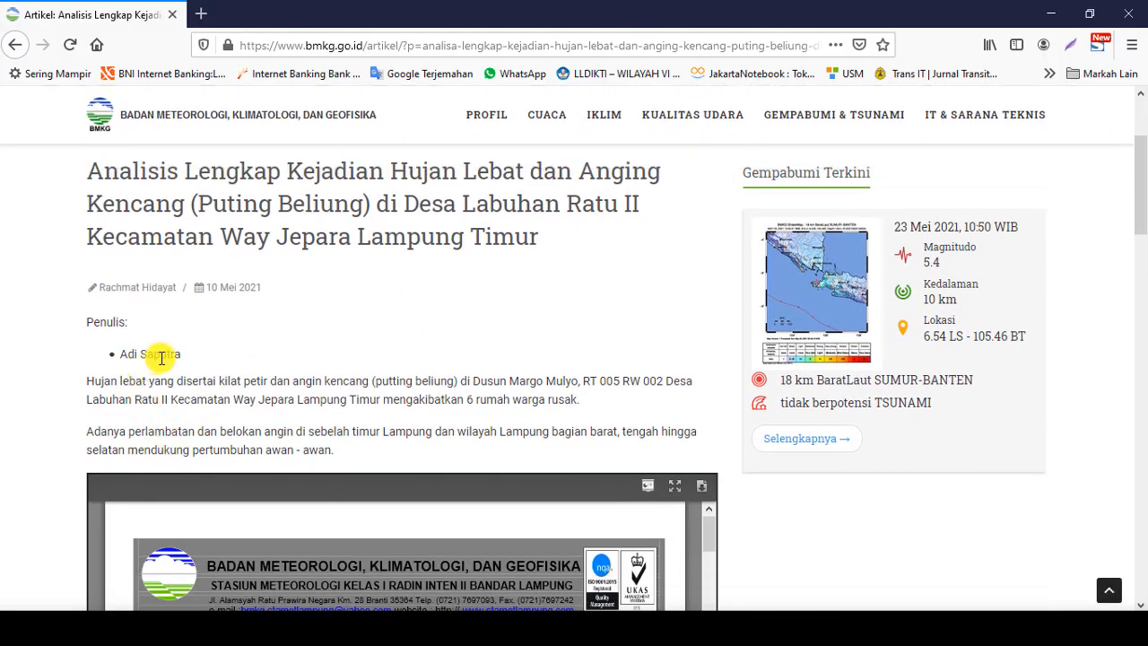
{"action": "key", "text": "alt+Tab"}
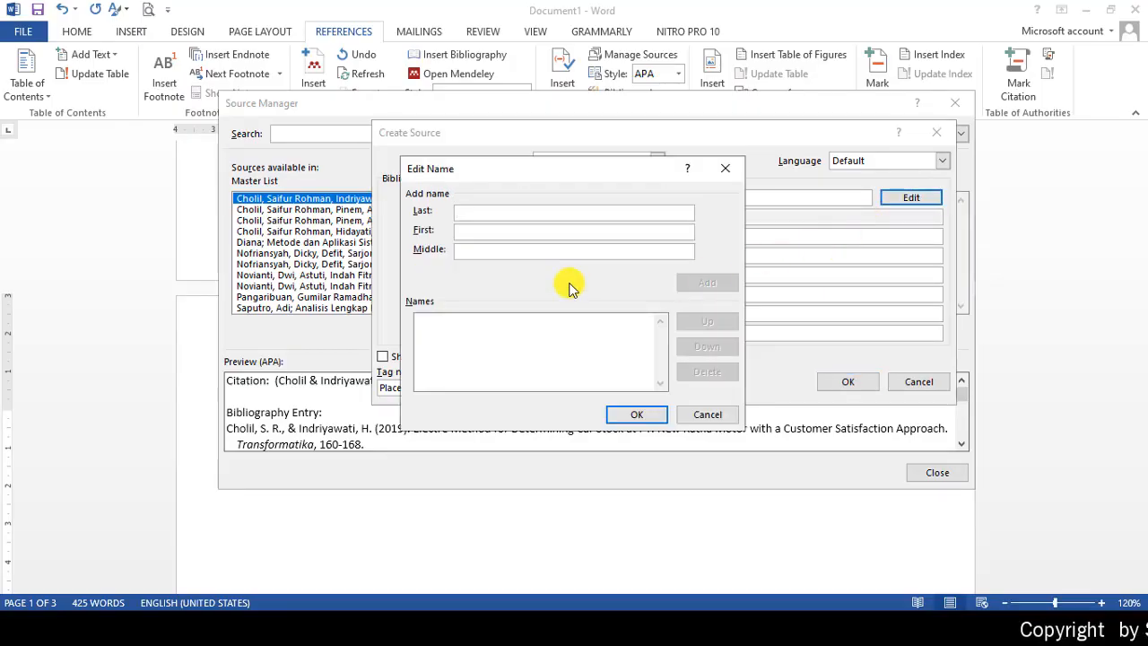
{"action": "type", "text": "sAP"}
{"action": "key", "text": "BackSpace"}
{"action": "key", "text": "BackSpace"}
{"action": "key", "text": "BackSpace"}
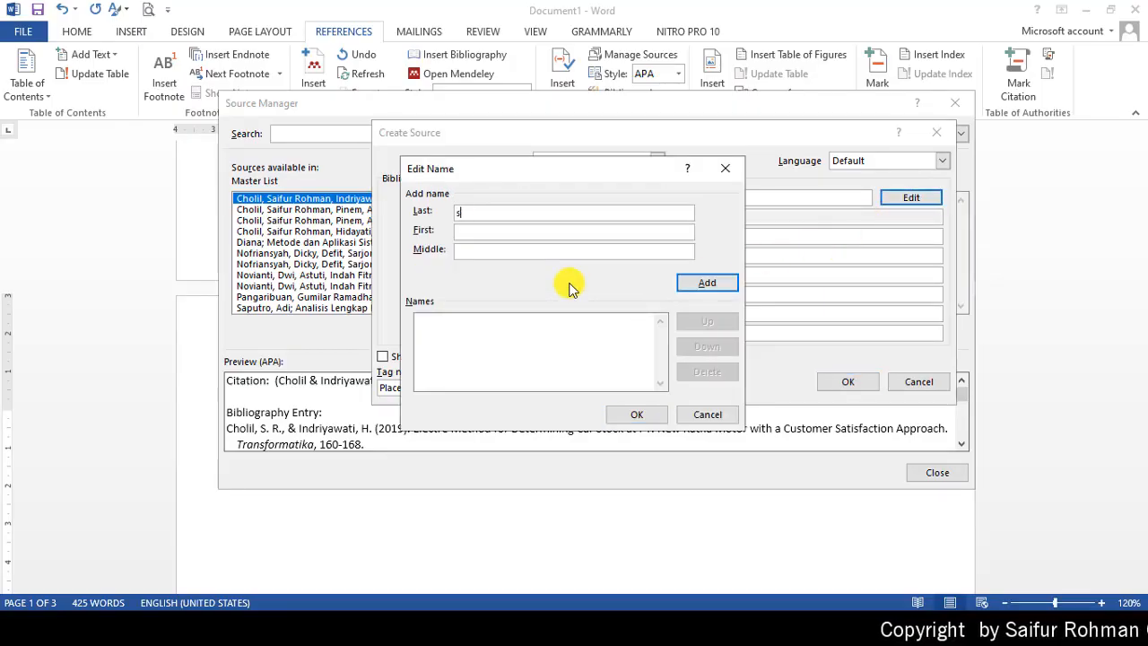
{"action": "type", "text": "Saputra"}
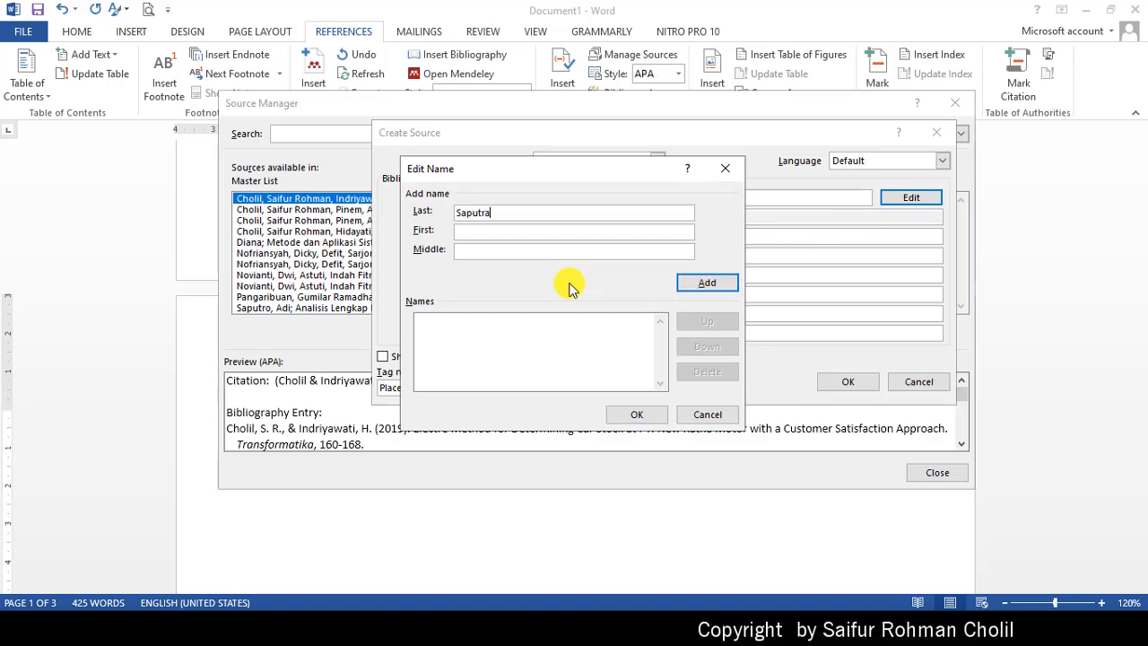
{"action": "key", "text": "Tab"}
{"action": "type", "text": "Edi"}
{"action": "key", "text": "Return"}
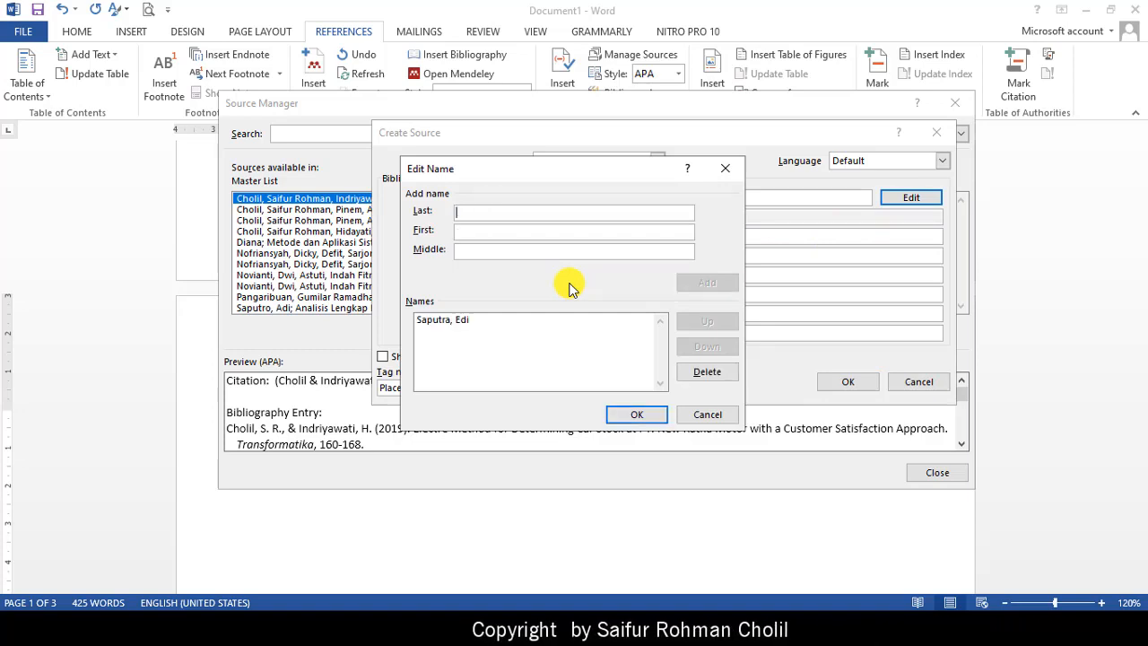
{"action": "left_click", "coordinate": [633, 414]}
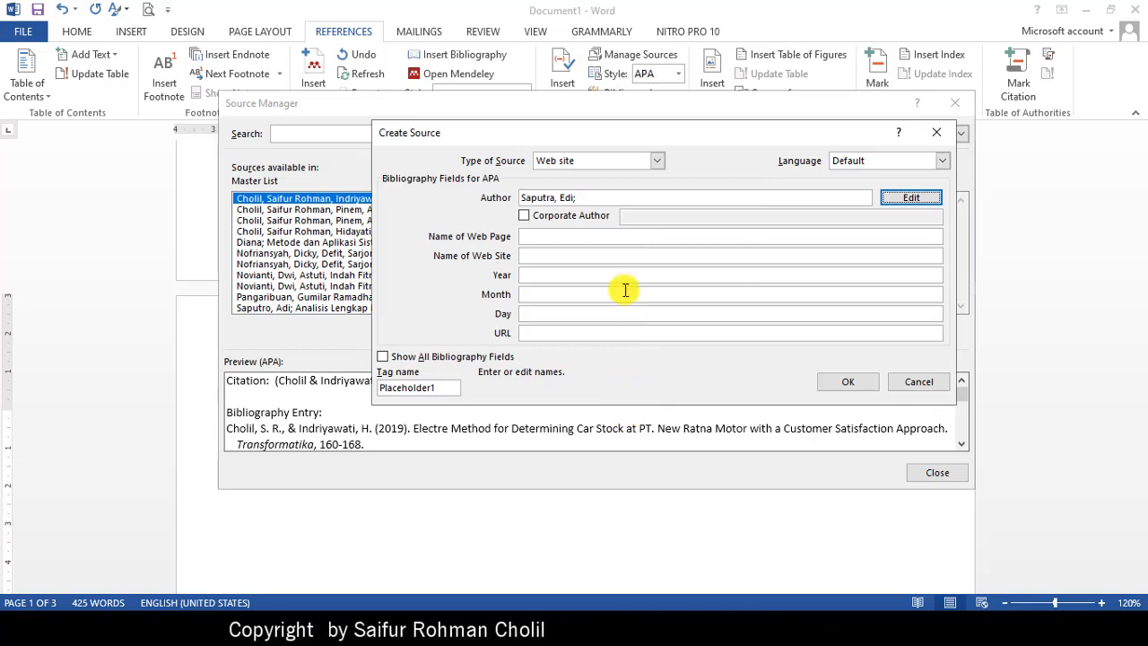
Copy the BMKG article's full title from the browser page into the source's Name of Web Page field
{"action": "left_click", "coordinate": [579, 238]}
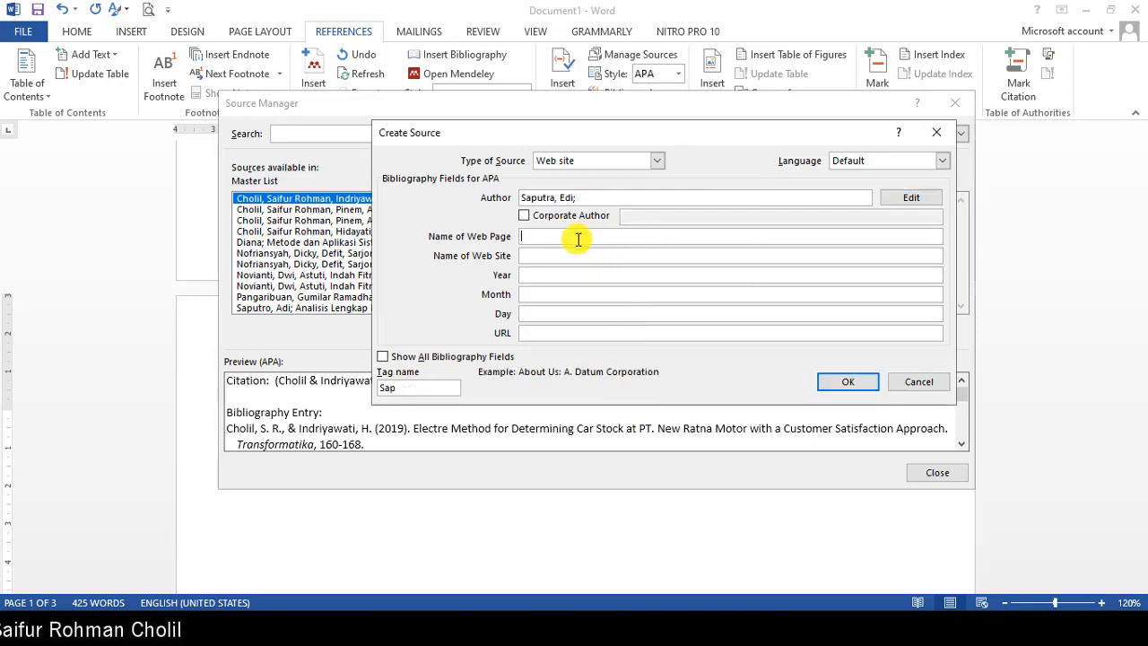
{"action": "key", "text": "alt+Tab"}
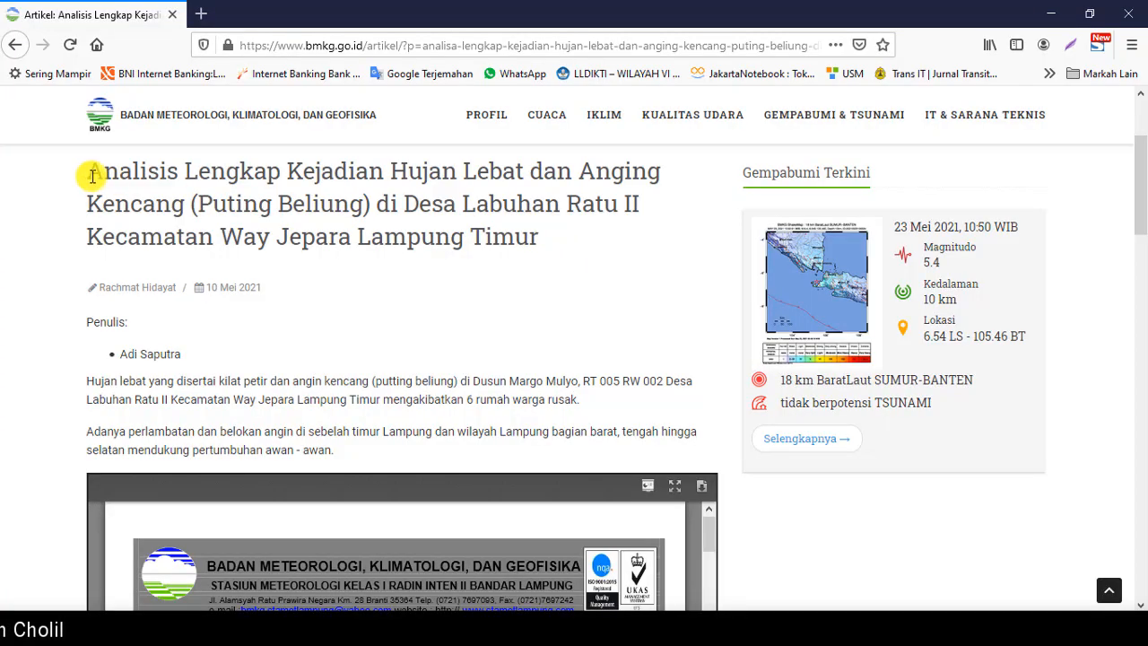
{"action": "left_click_drag", "start_coordinate": [90, 169], "coordinate": [590, 251]}
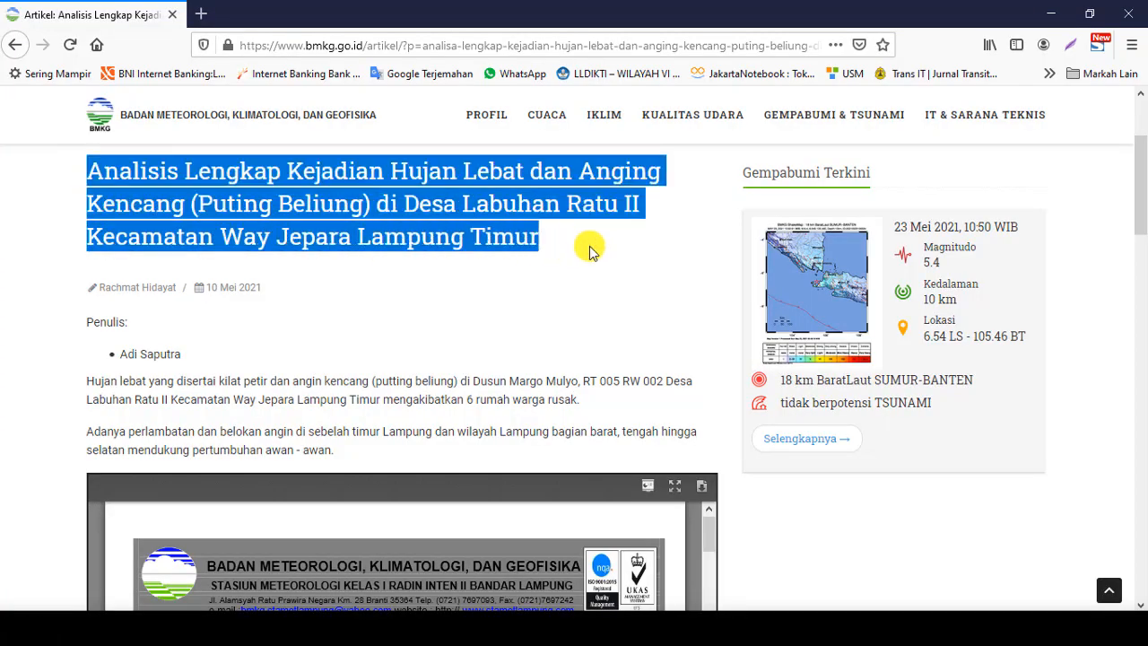
{"action": "key", "text": "alt+Tab"}
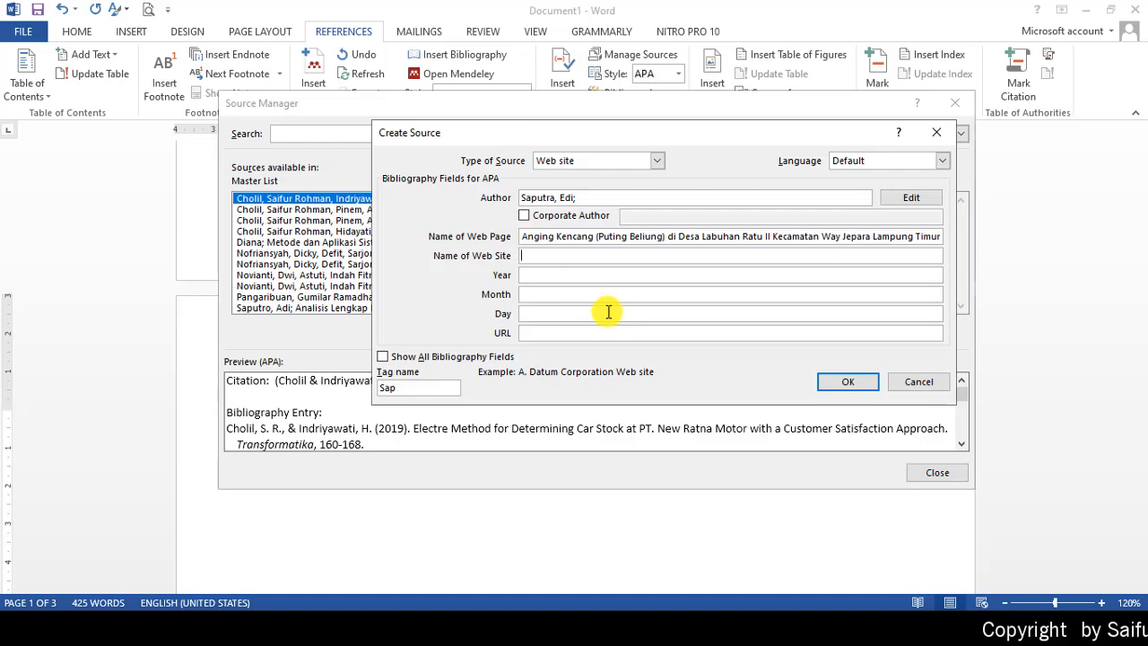
Set the web site name to BMKG and the publication date to year 2021, month Mei, day 10, checking the article page
{"action": "type", "text": "BMKG"}
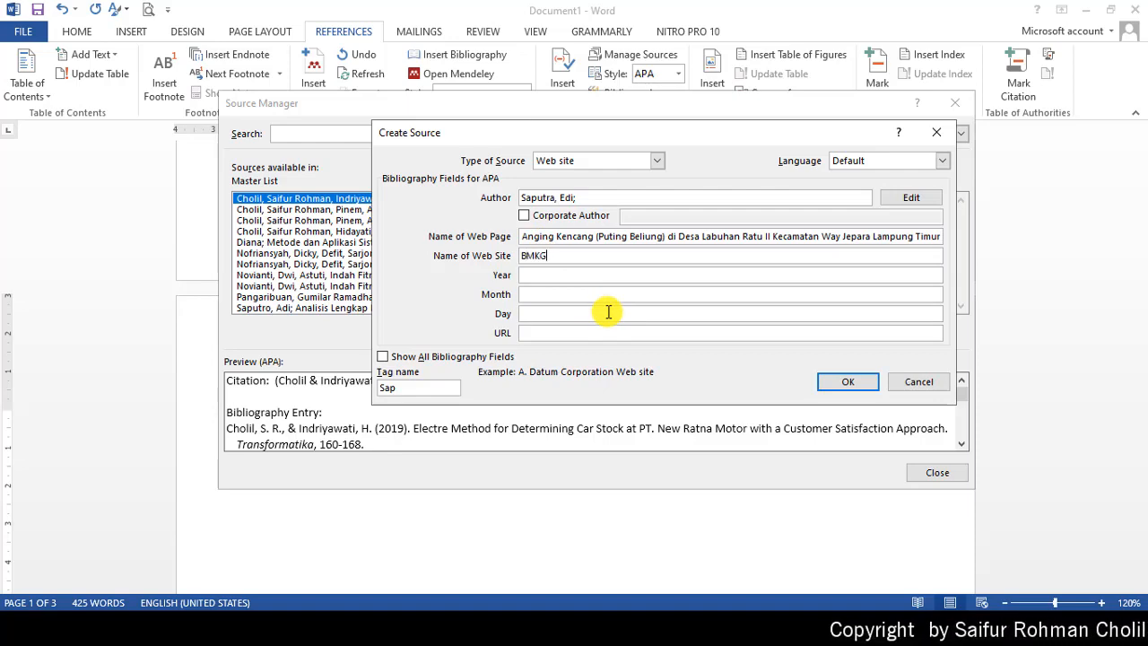
{"action": "key", "text": "Tab"}
{"action": "key", "text": "alt+Tab"}
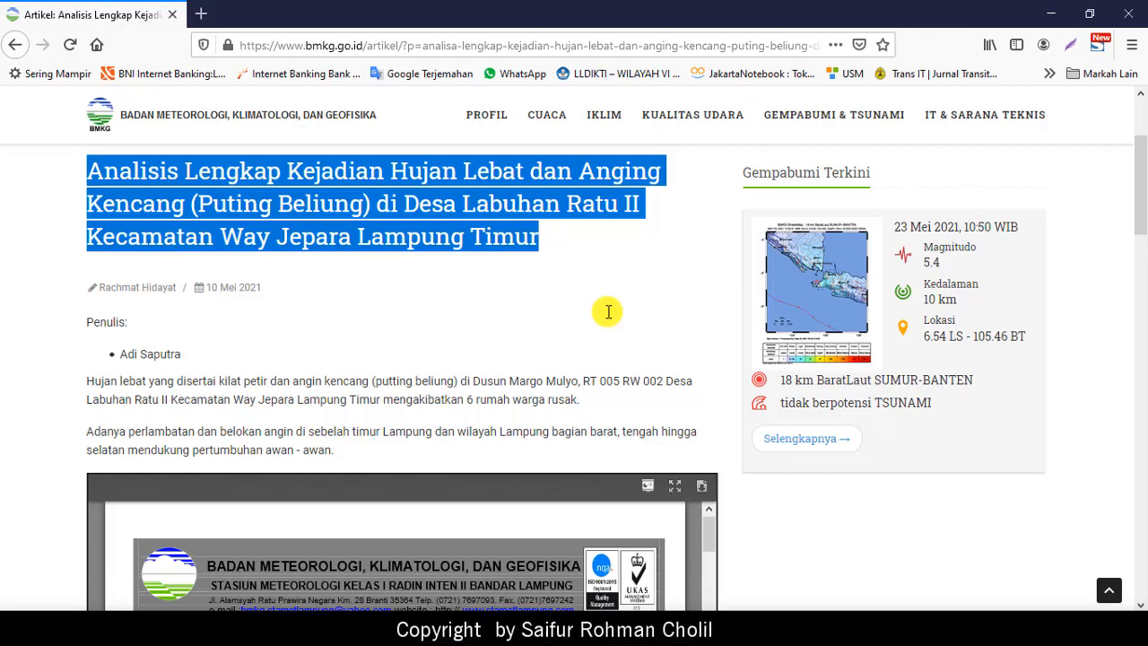
{"action": "key", "text": "alt+Tab"}
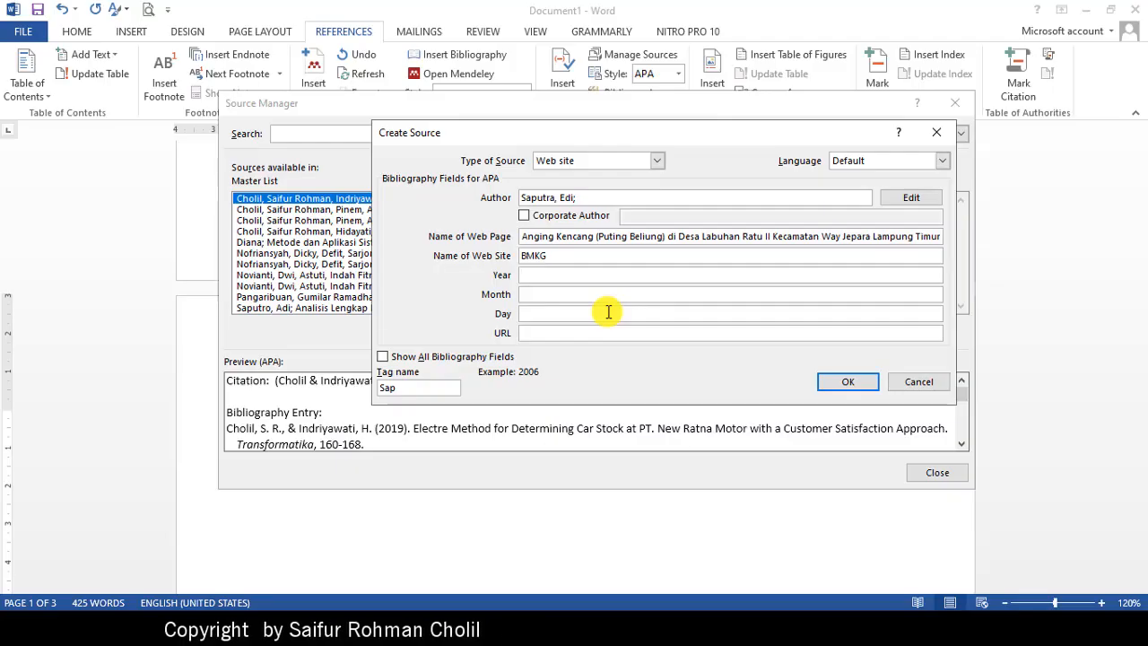
{"action": "type", "text": "2021"}
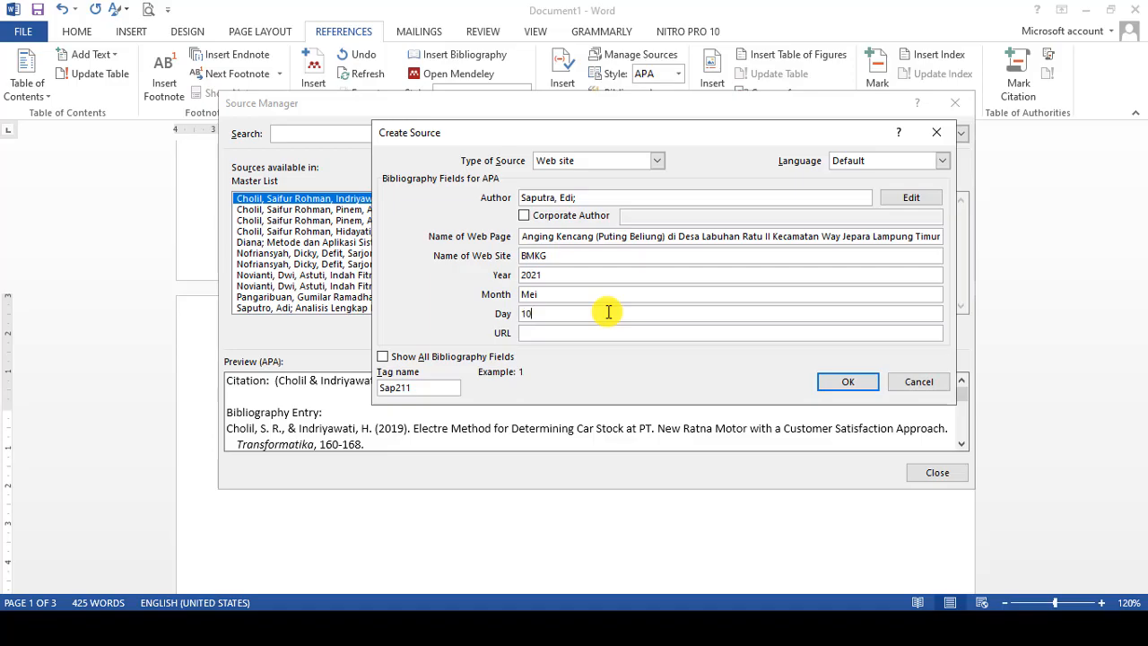
{"action": "key", "text": "alt+Tab"}
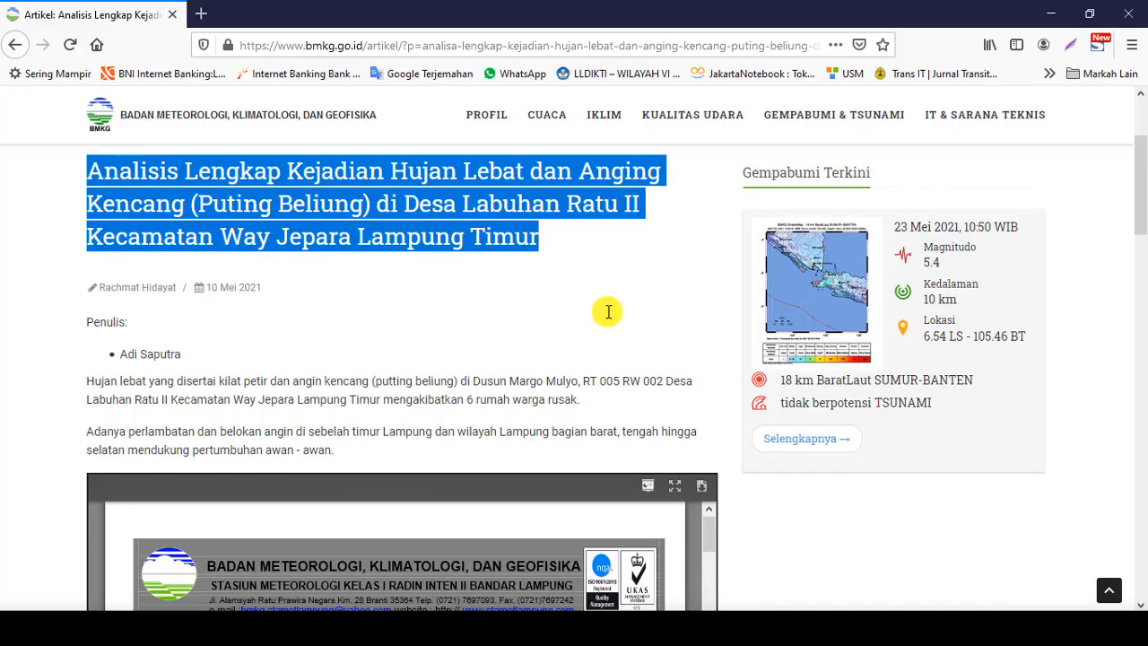
{"action": "key", "text": "alt+Tab"}
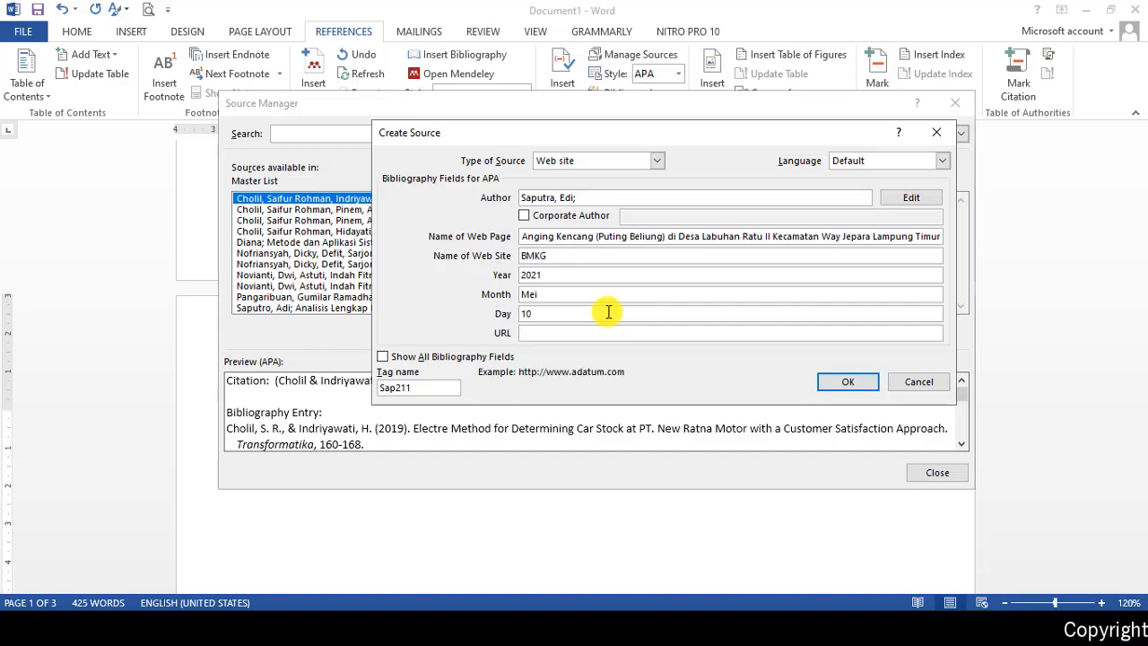
{"action": "key", "text": "alt+Tab"}
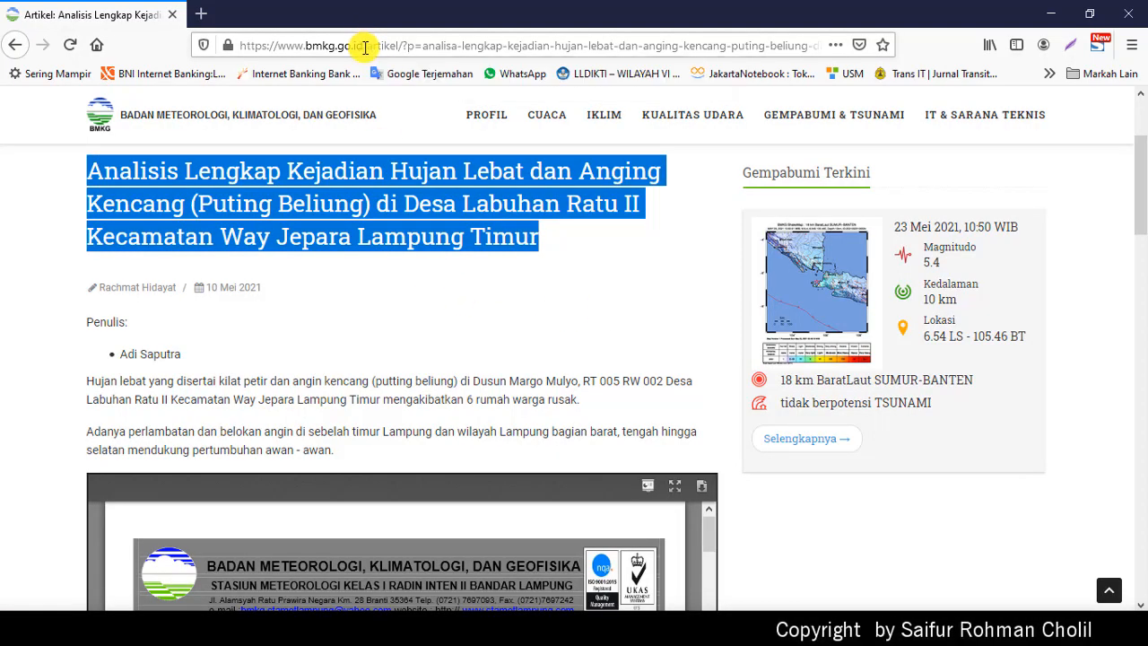
{"action": "left_click_drag", "start_coordinate": [365, 50], "coordinate": [205, 64]}
{"action": "key", "text": "ctrl+c"}
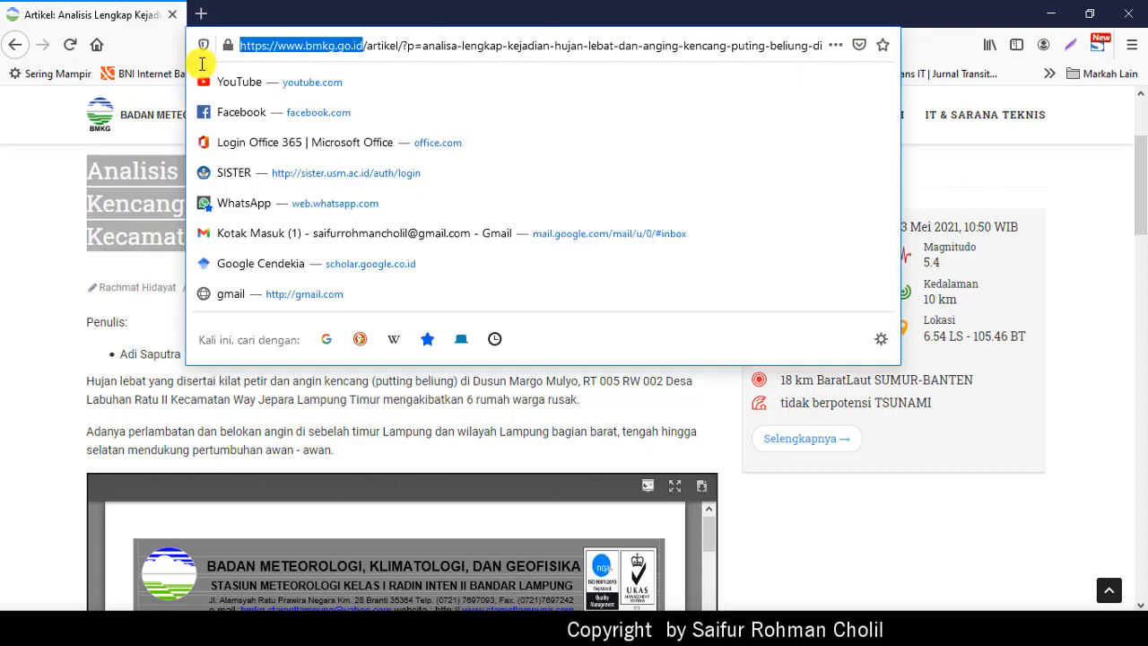
{"action": "key", "text": "alt+Tab"}
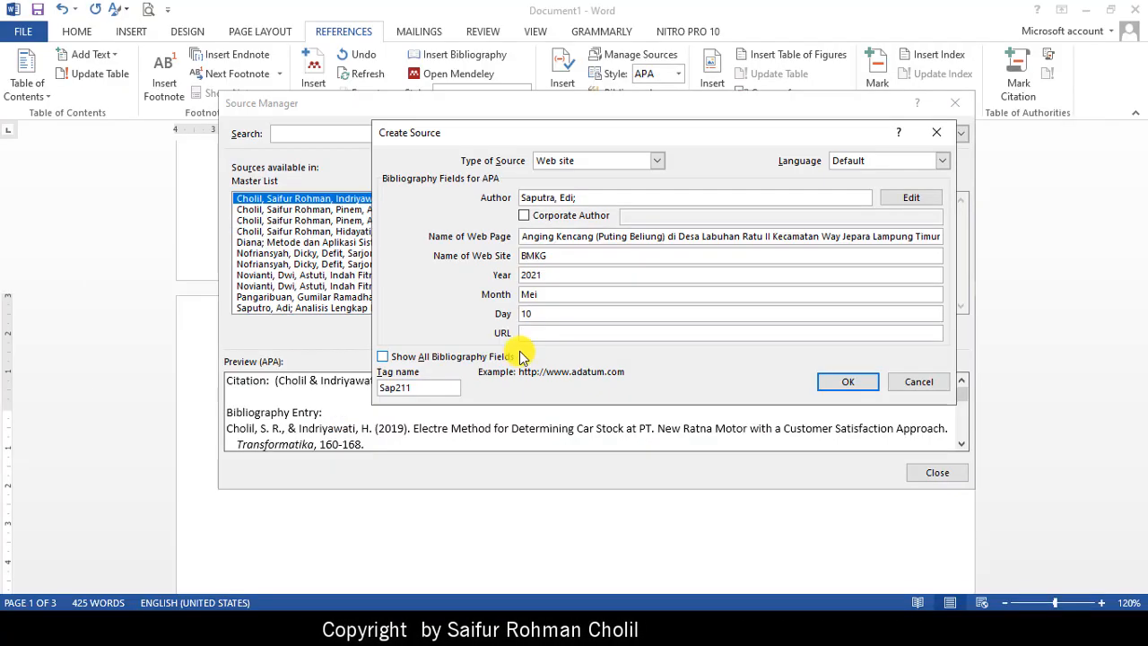
{"action": "key", "text": "ctrl+v"}
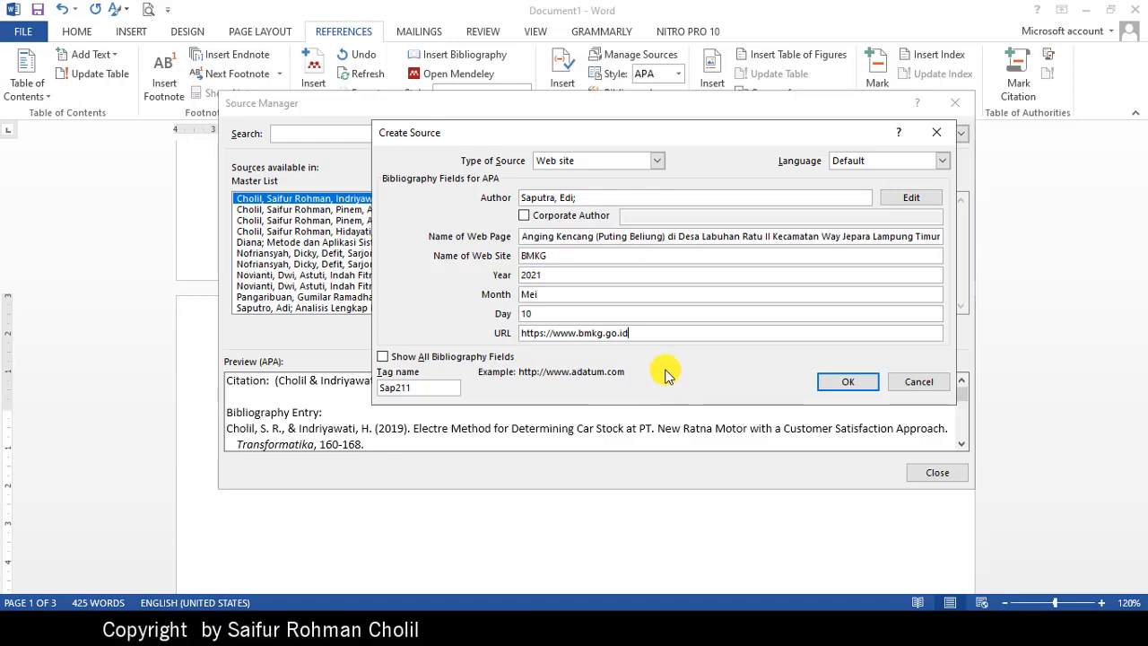
{"action": "left_click", "coordinate": [849, 383]}
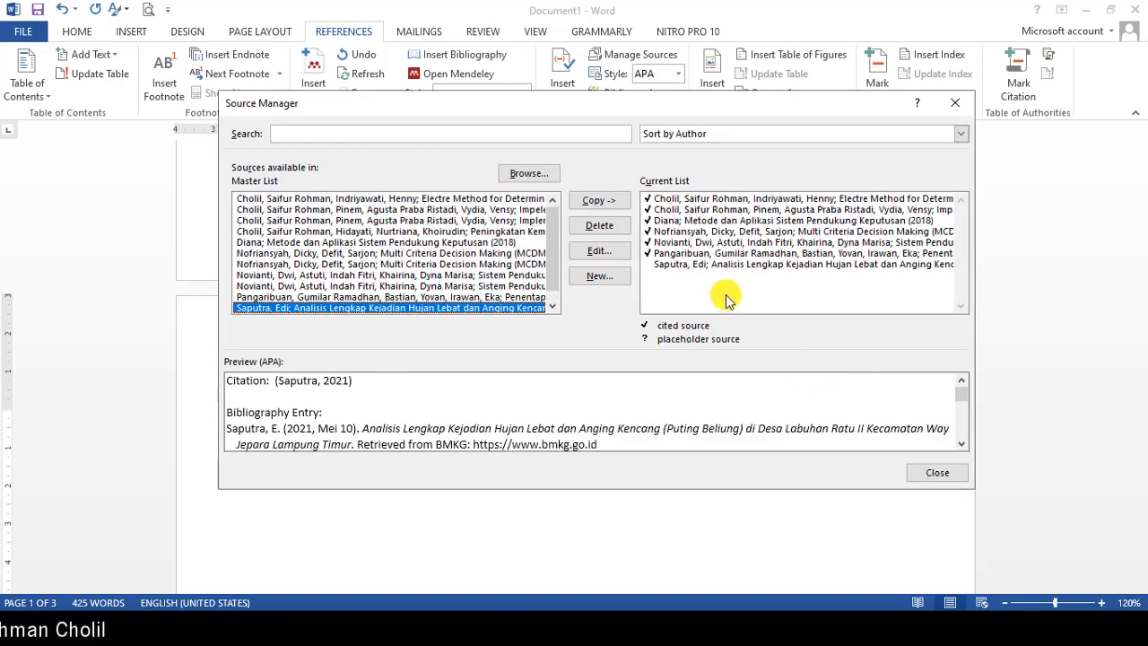
{"action": "left_click", "coordinate": [937, 476]}
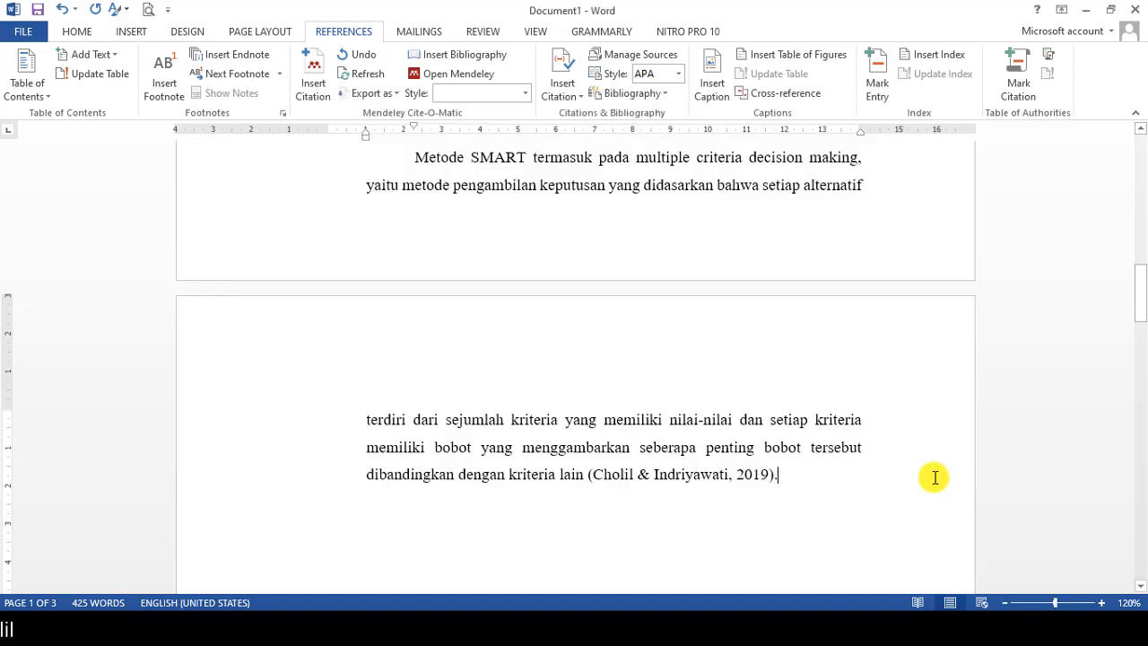
Add a paragraph "Akdjf asdfj" after section 2.2's last paragraph, ending with a citation of the 2021 BMKG article and a period
{"action": "scroll", "coordinate": [688, 418], "scroll_direction": "up", "scroll_amount": 2}
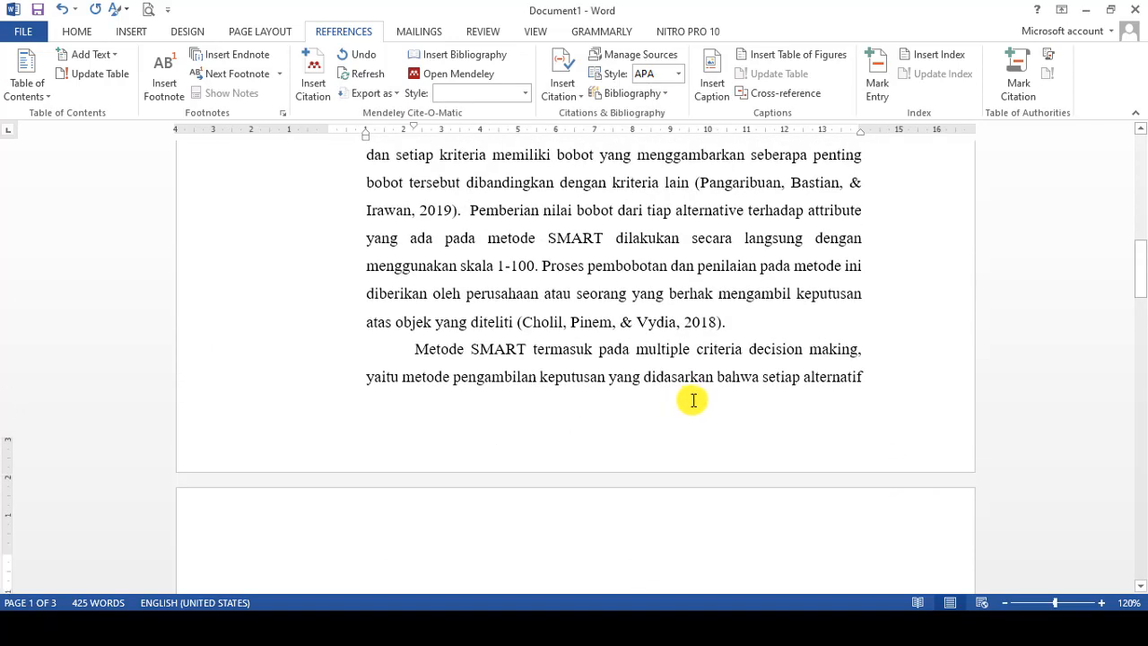
{"action": "scroll", "coordinate": [693, 401], "scroll_direction": "down", "scroll_amount": 3}
{"action": "key", "text": "Return"}
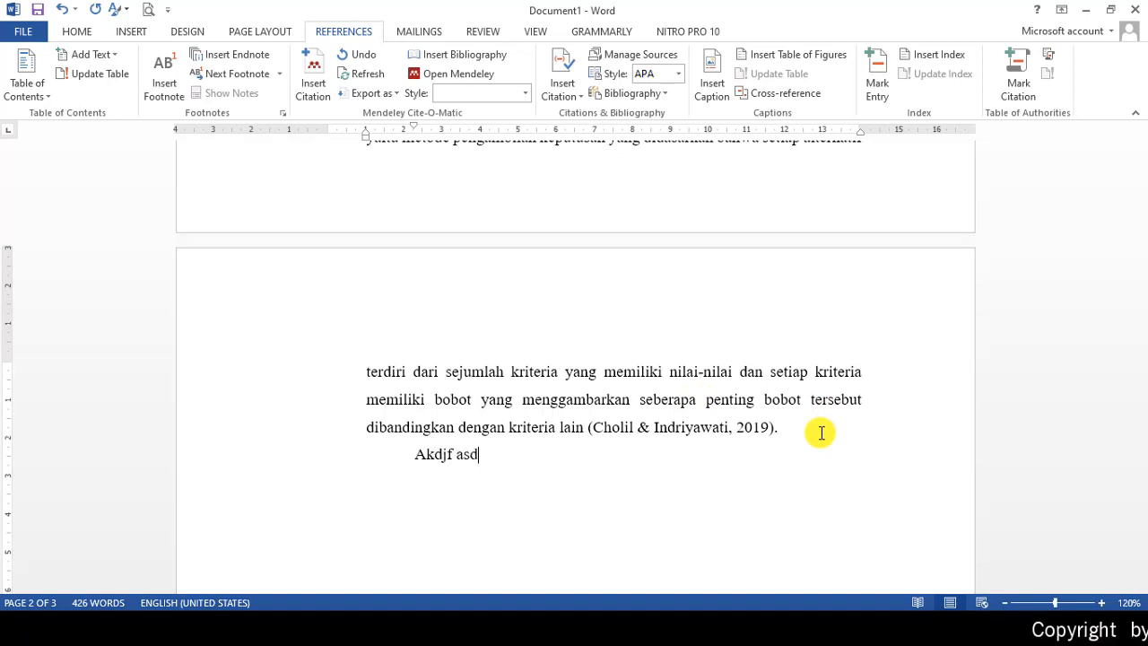
{"action": "left_click", "coordinate": [563, 82]}
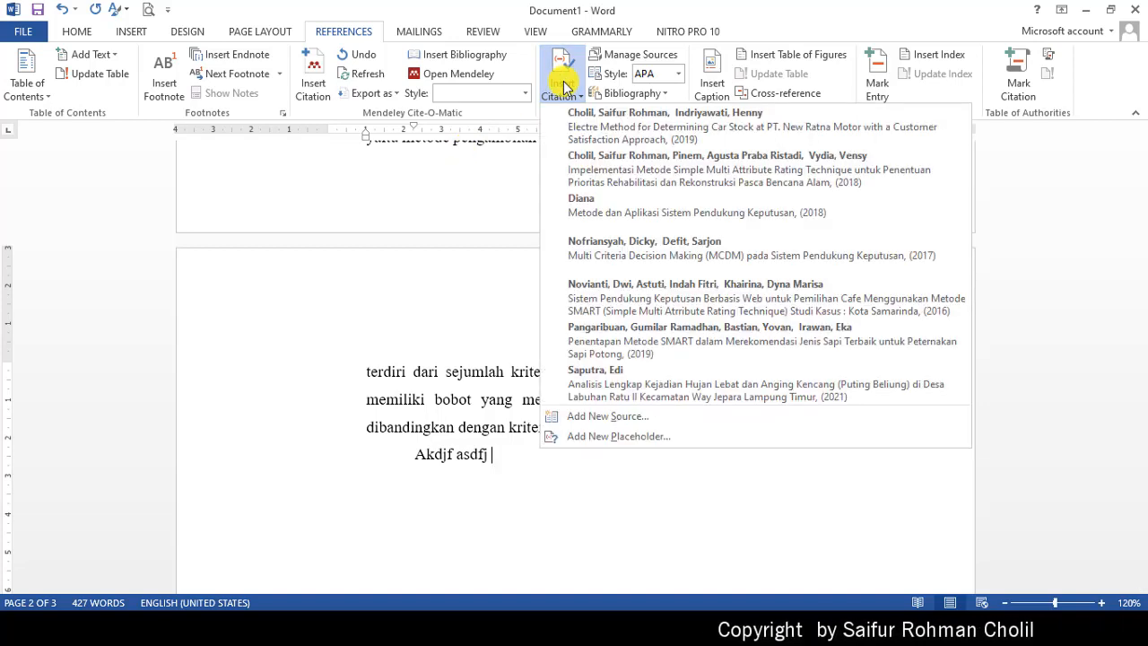
{"action": "left_click", "coordinate": [632, 384]}
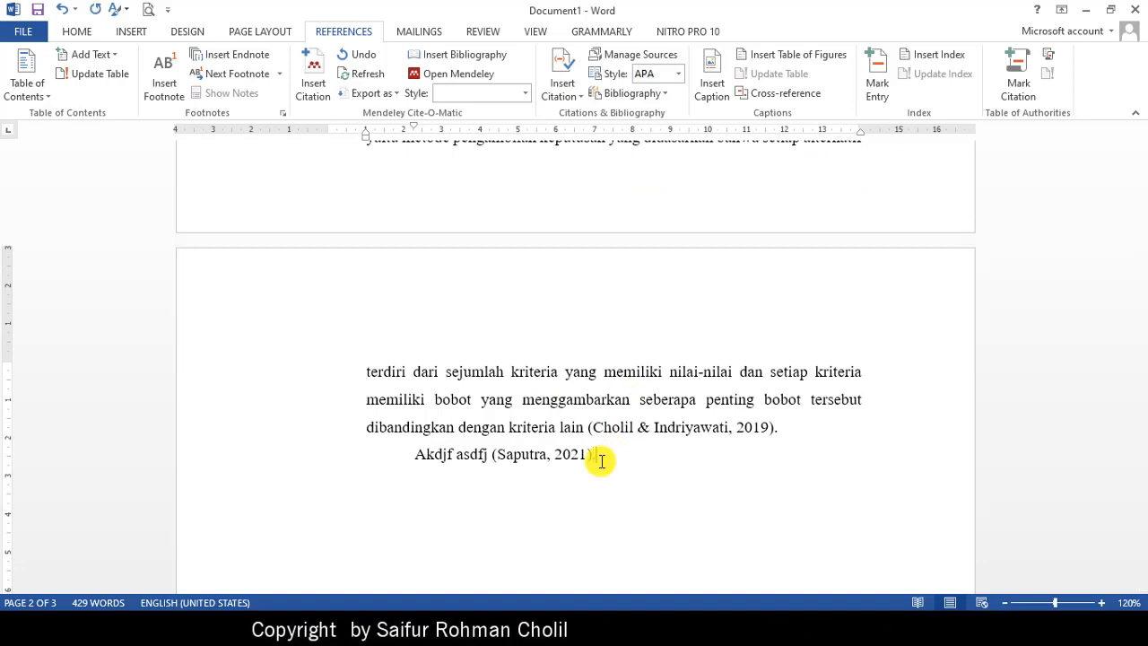
{"action": "type", "text": "."}
Update the citations and bibliography in the DAFTAR PUSTAKA block to include the newly cited BMKG article
{"action": "scroll", "coordinate": [608, 443], "scroll_direction": "down", "scroll_amount": 3}
{"action": "scroll", "coordinate": [608, 444], "scroll_direction": "down", "scroll_amount": 12}
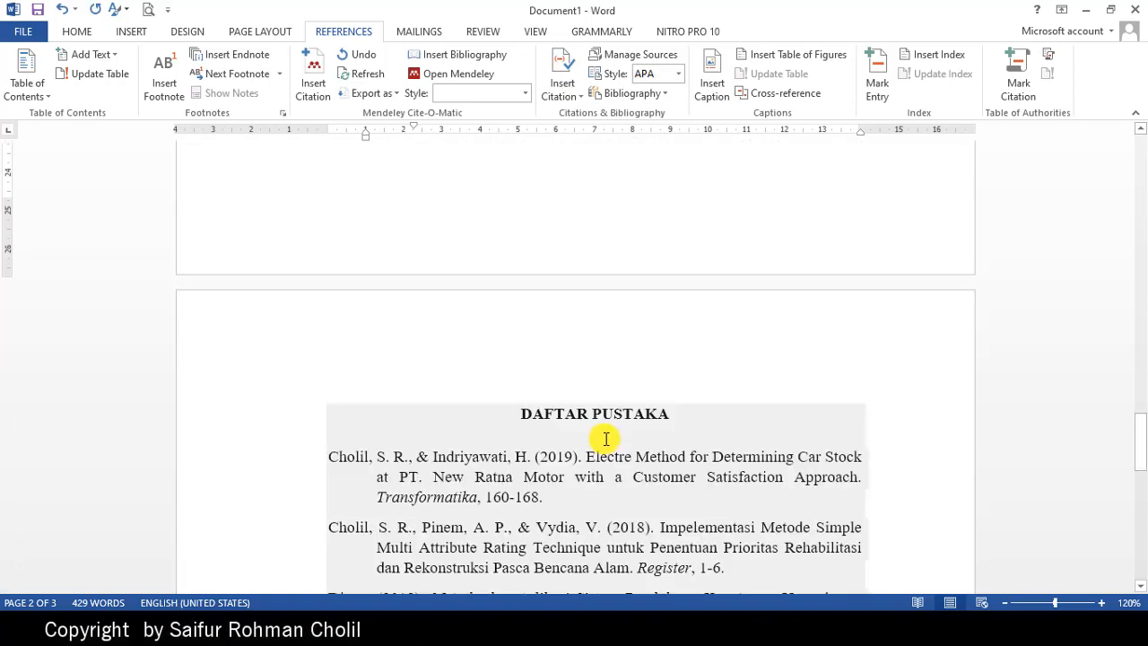
{"action": "scroll", "coordinate": [556, 430], "scroll_direction": "down", "scroll_amount": 6}
{"action": "scroll", "coordinate": [556, 421], "scroll_direction": "up", "scroll_amount": 5}
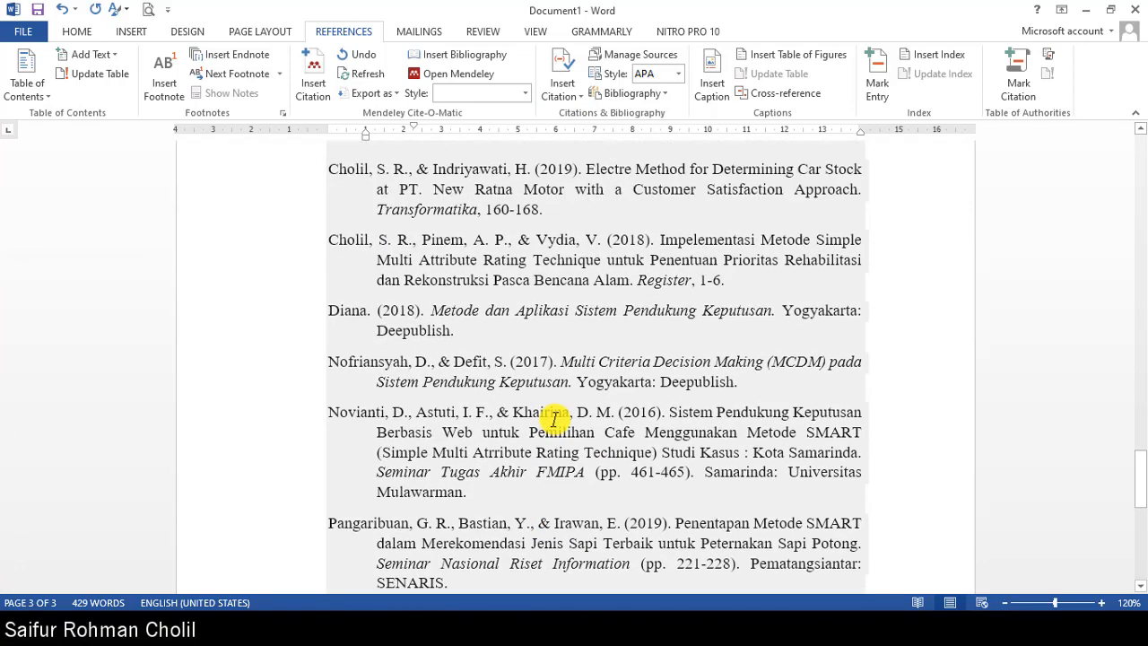
{"action": "scroll", "coordinate": [503, 260], "scroll_direction": "up", "scroll_amount": 1}
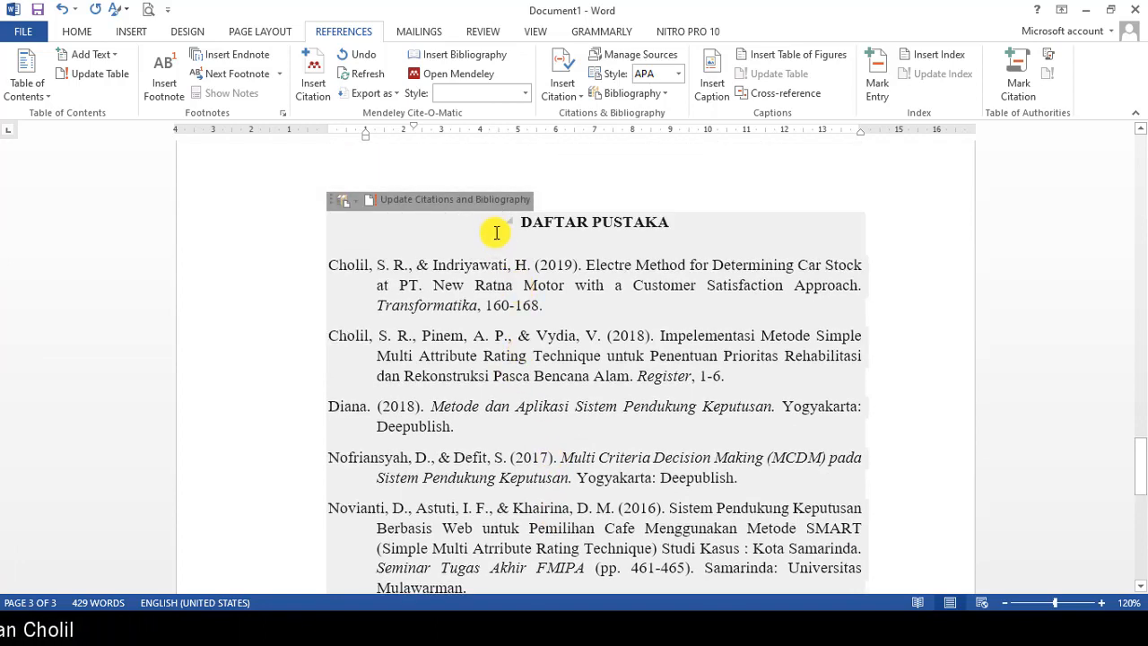
{"action": "left_click", "coordinate": [422, 237]}
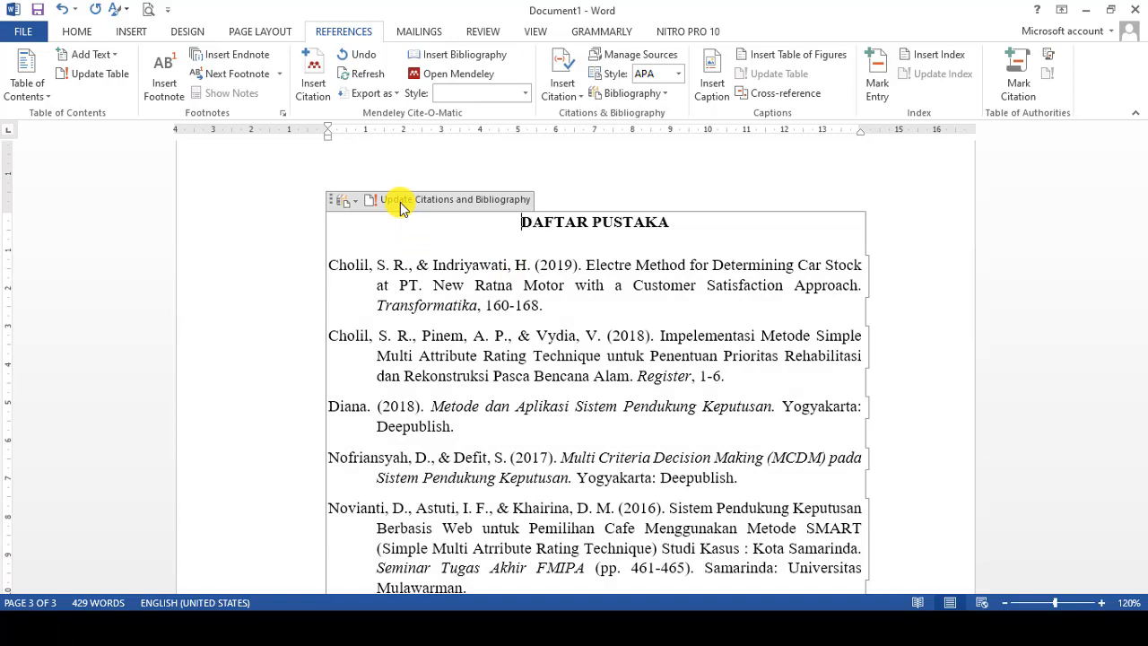
{"action": "left_click", "coordinate": [401, 203]}
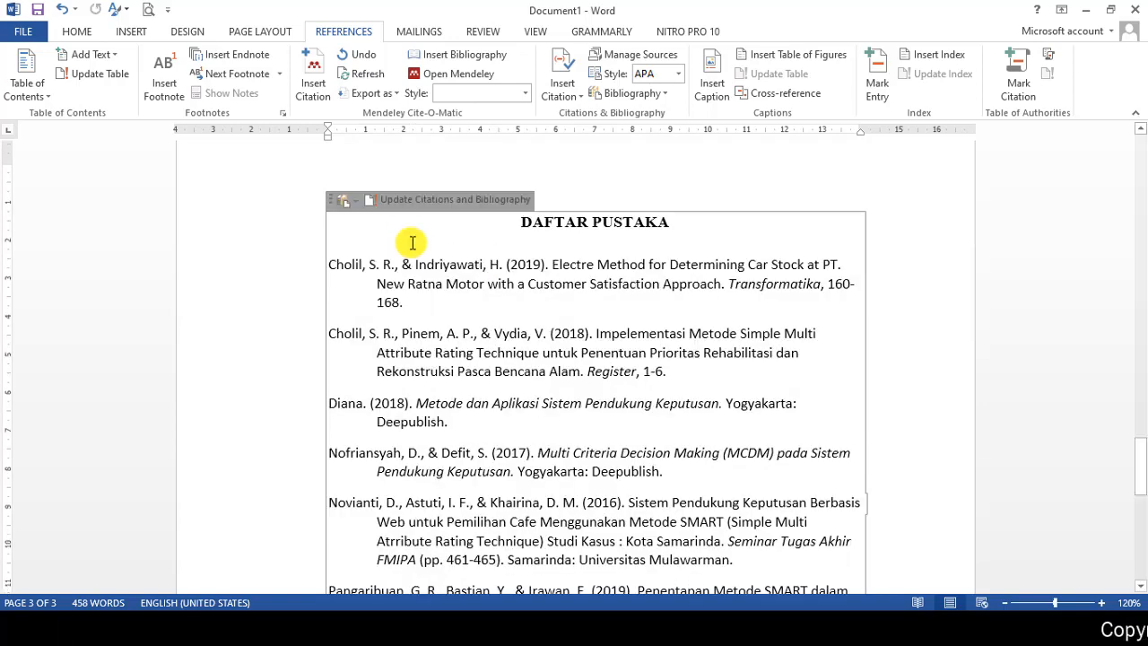
Format all the reference entries under the DAFTAR PUSTAKA heading in Times New Roman, size 12, with justified alignment
{"action": "scroll", "coordinate": [410, 243], "scroll_direction": "down", "scroll_amount": 4}
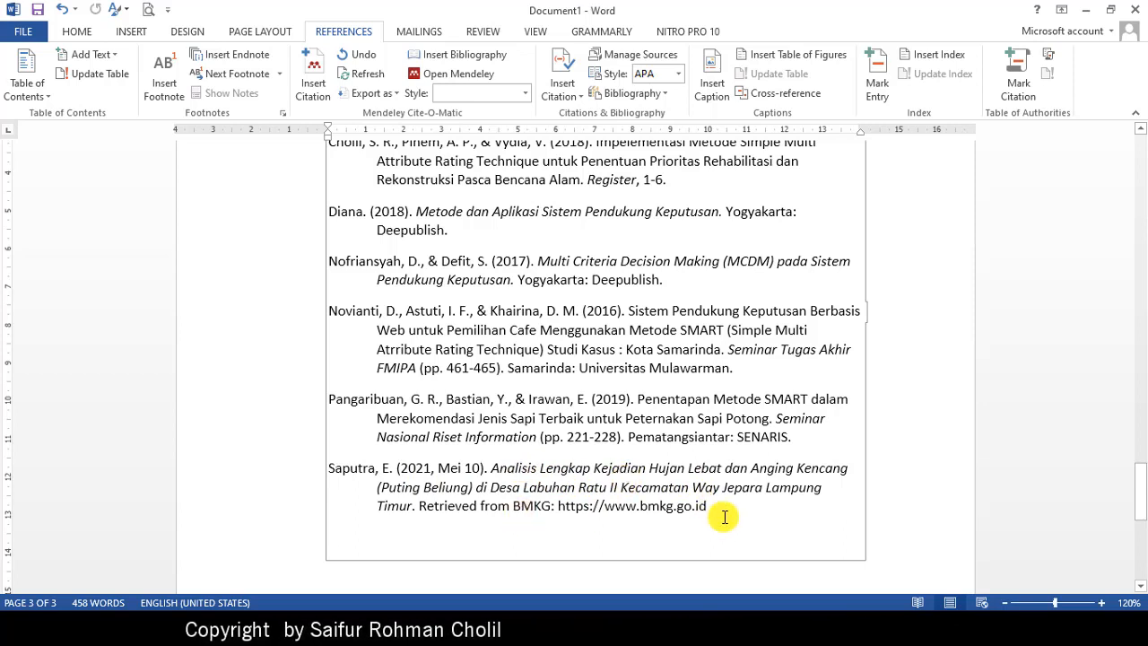
{"action": "left_click_drag", "start_coordinate": [722, 508], "coordinate": [323, 194]}
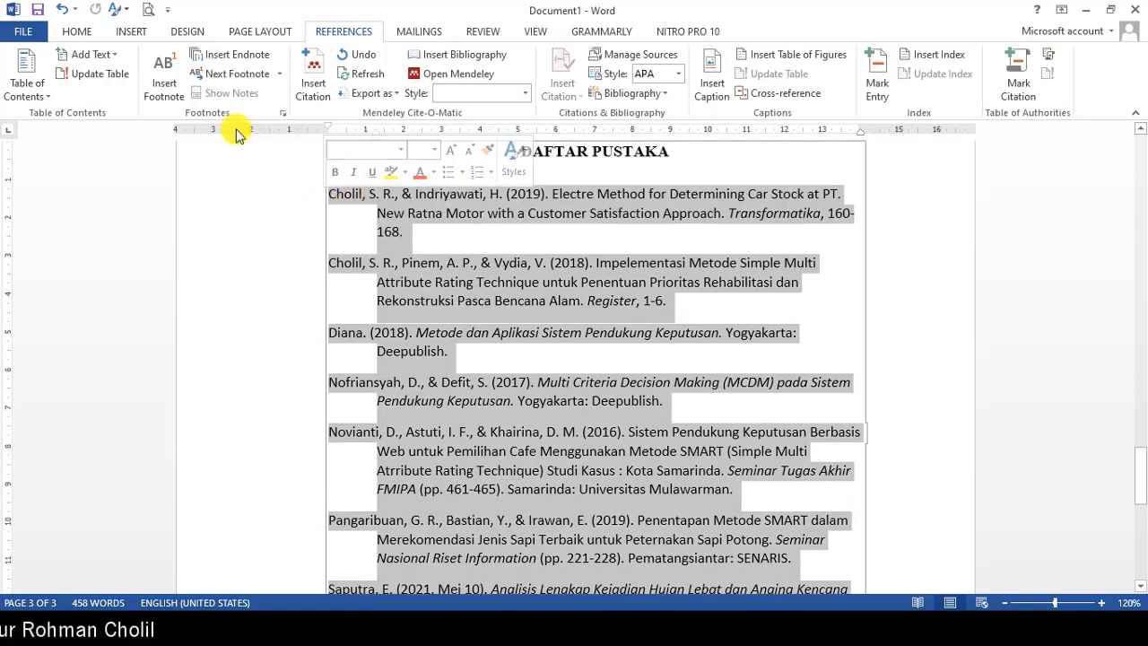
{"action": "left_click", "coordinate": [78, 32]}
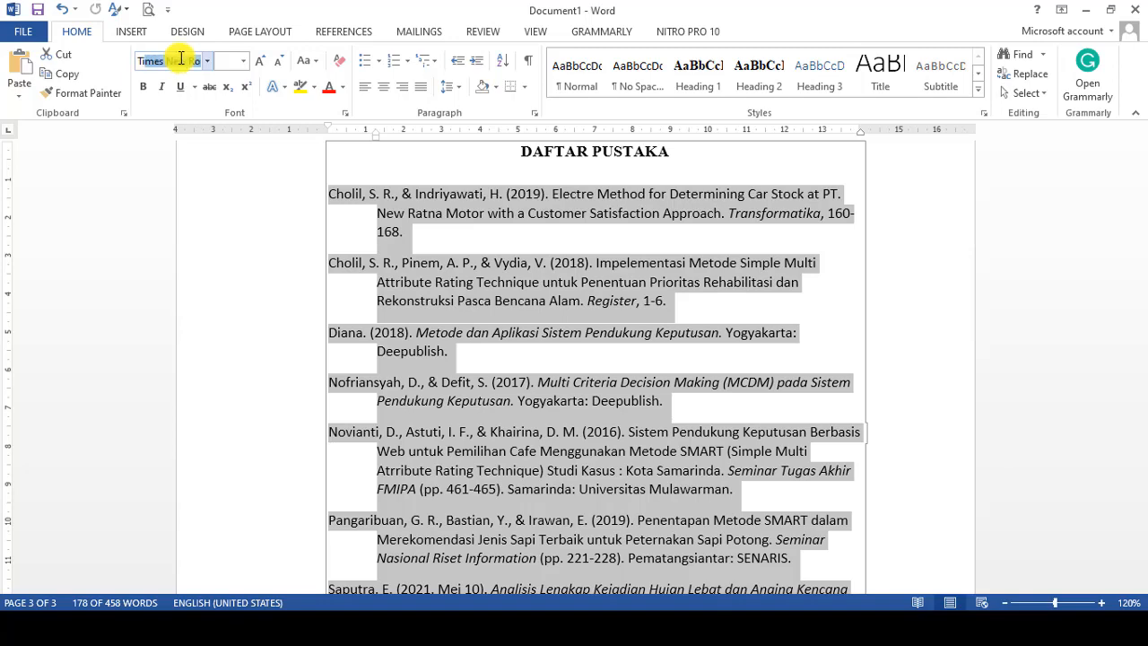
{"action": "key", "text": "Return"}
{"action": "key", "text": "ctrl+]"}
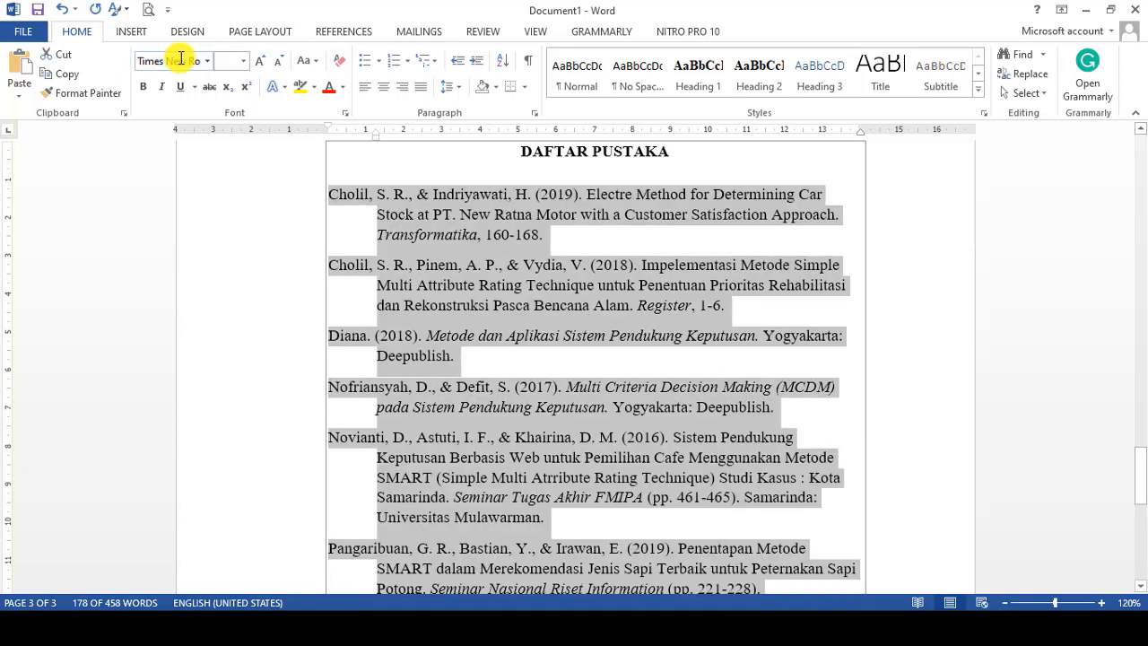
{"action": "left_click", "coordinate": [242, 61]}
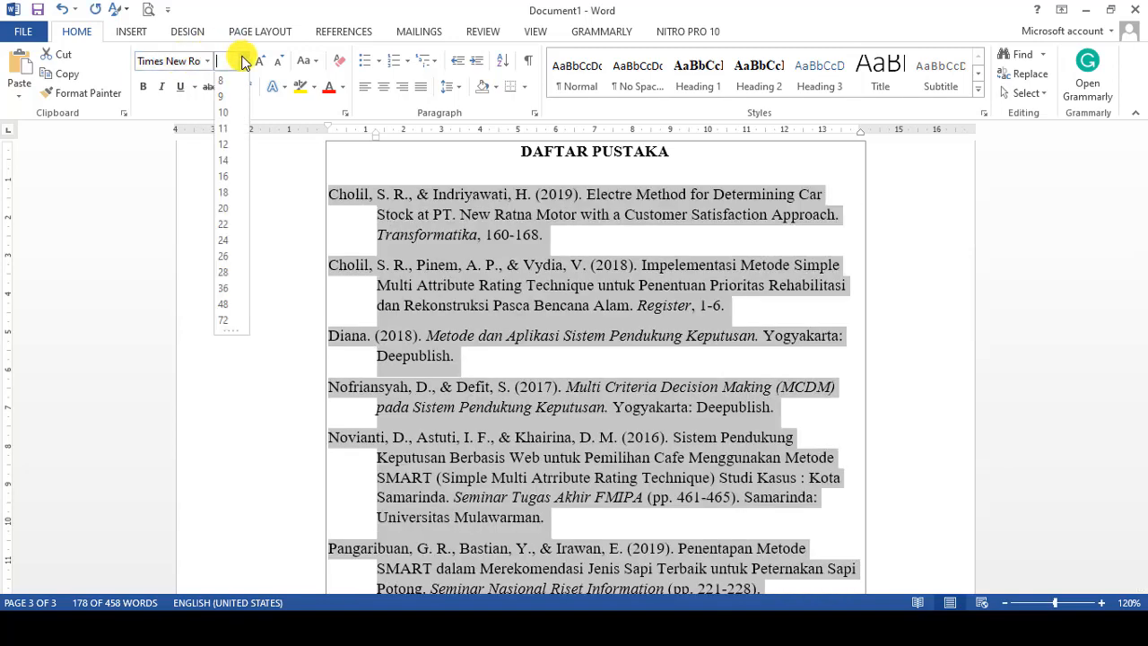
{"action": "left_click", "coordinate": [229, 146]}
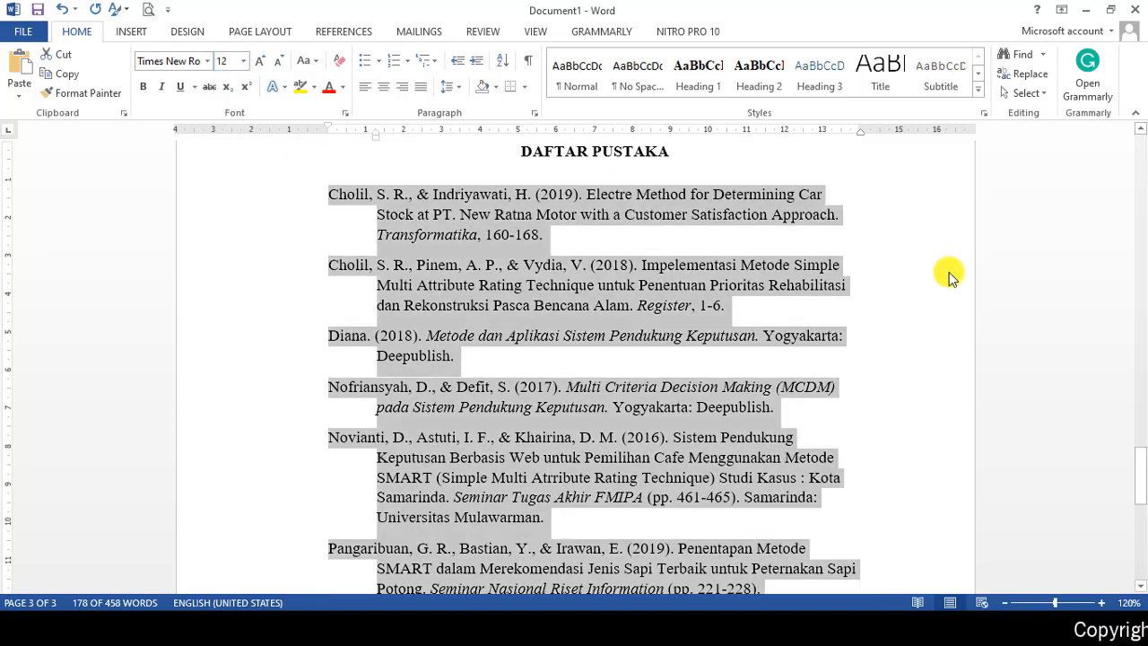
{"action": "scroll", "coordinate": [947, 271], "scroll_direction": "up", "scroll_amount": 3}
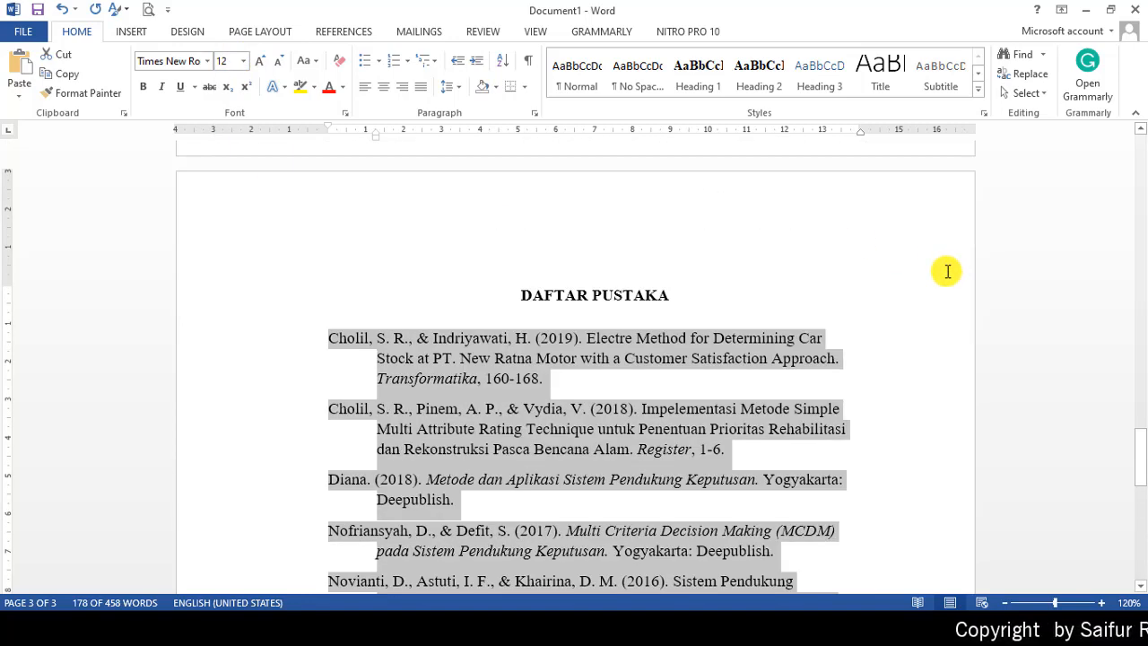
{"action": "key", "text": "ctrl+j"}
{"action": "scroll", "coordinate": [897, 264], "scroll_direction": "up", "scroll_amount": 5}
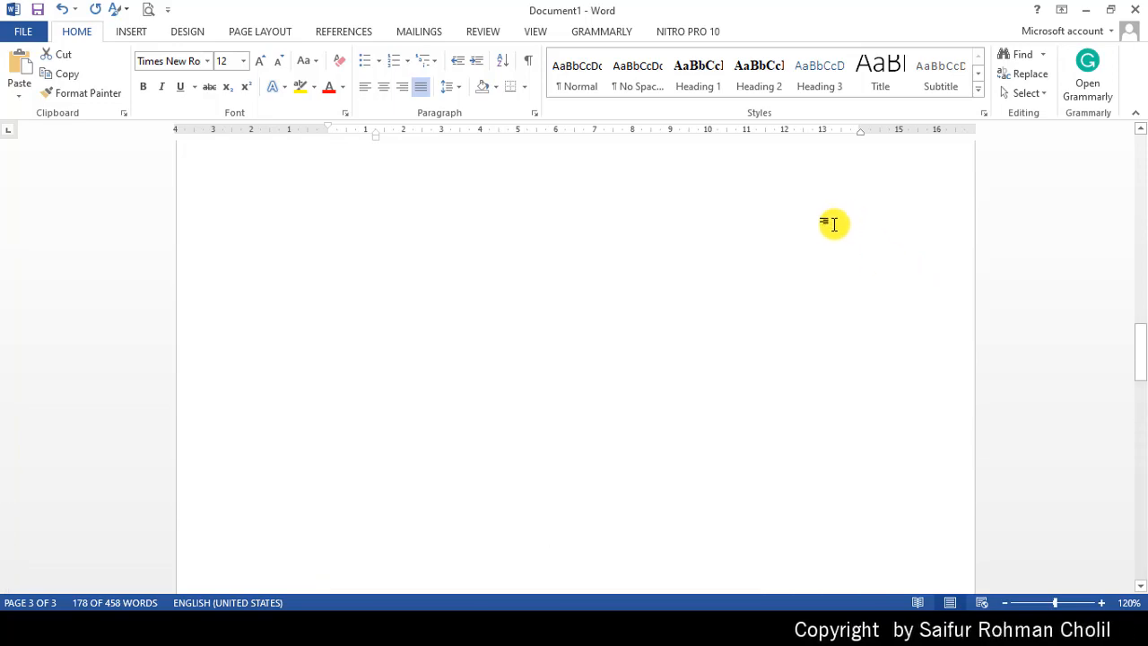
{"action": "scroll", "coordinate": [833, 224], "scroll_direction": "up", "scroll_amount": 15}
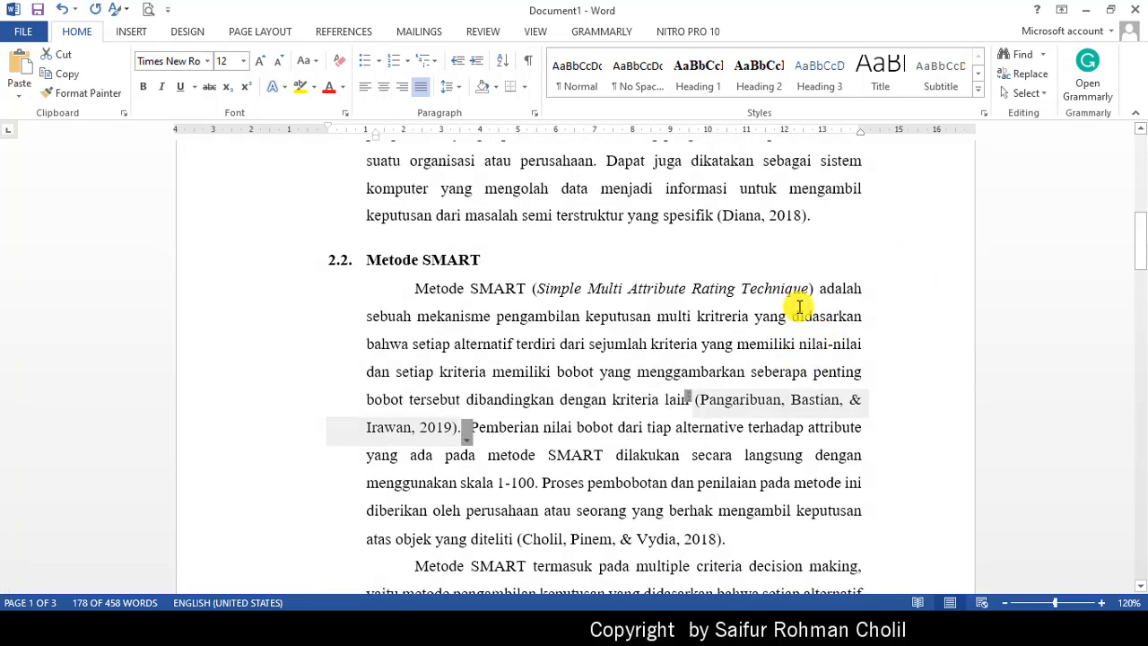
{"action": "scroll", "coordinate": [799, 308], "scroll_direction": "up", "scroll_amount": 4}
{"action": "left_click", "coordinate": [838, 410]}
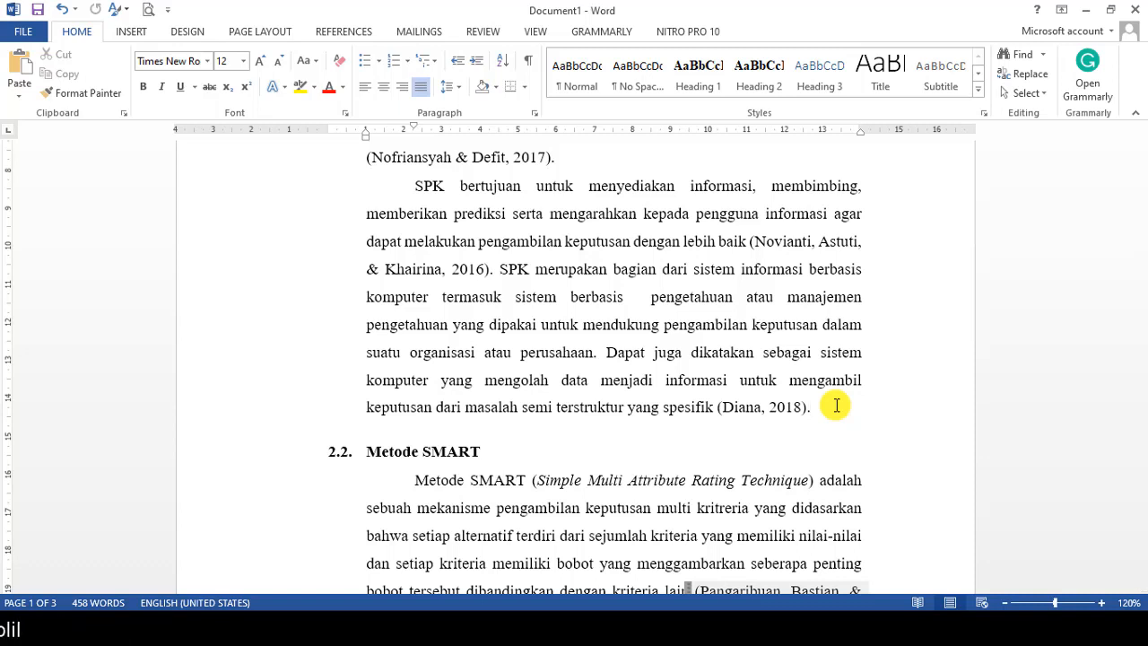
{"action": "left_click", "coordinate": [357, 29]}
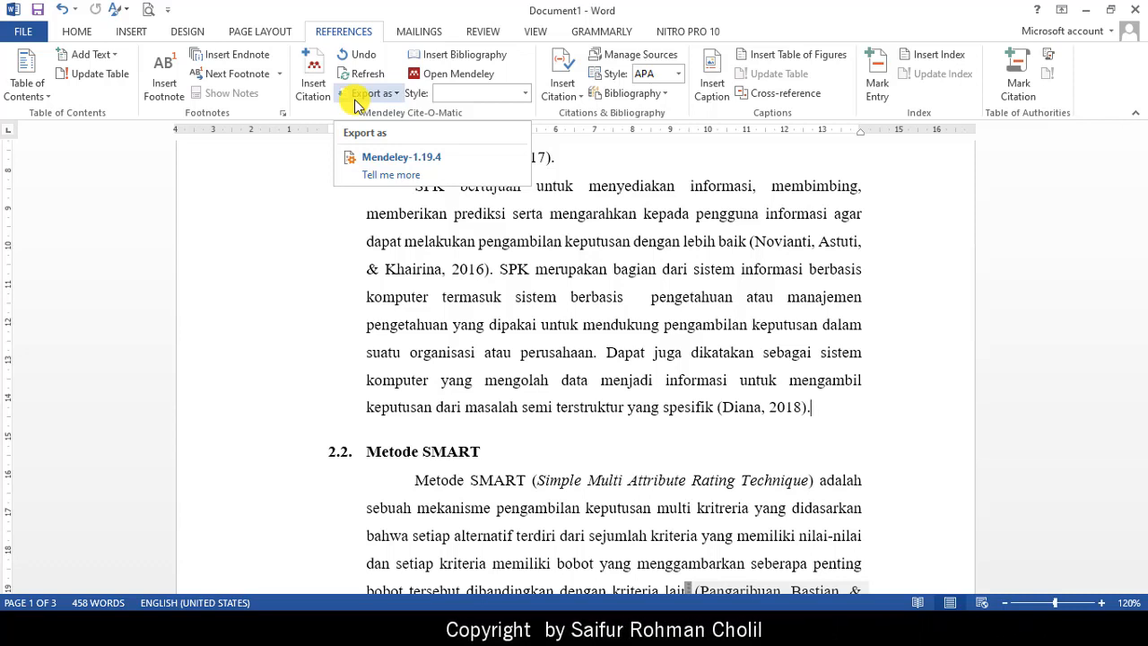
{"action": "left_click", "coordinate": [834, 410]}
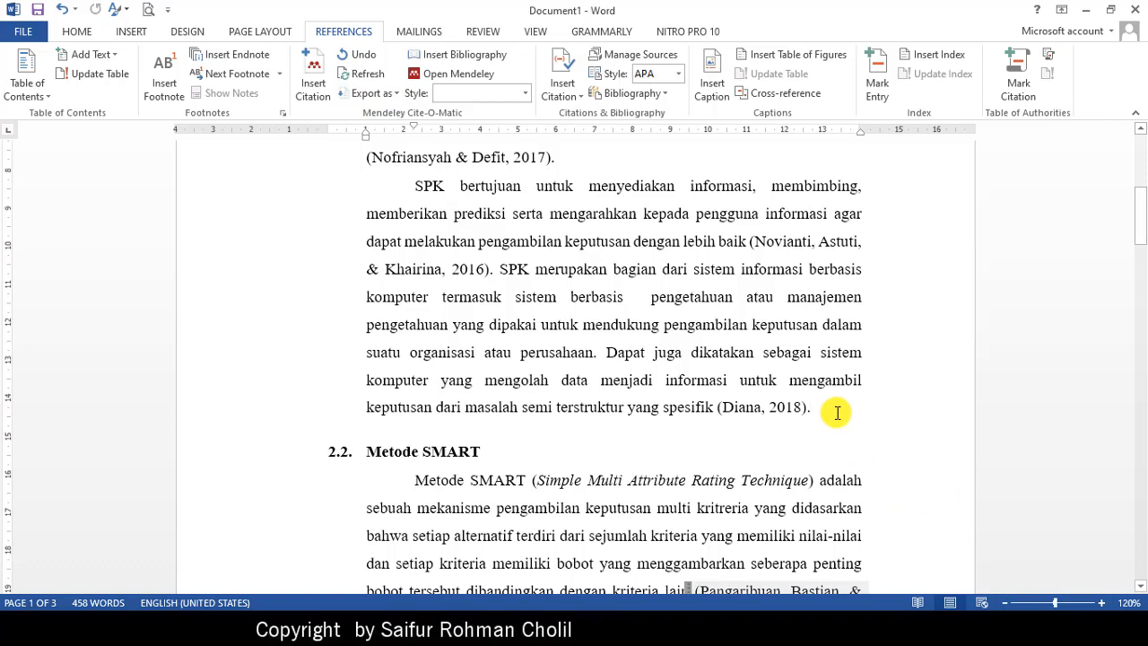